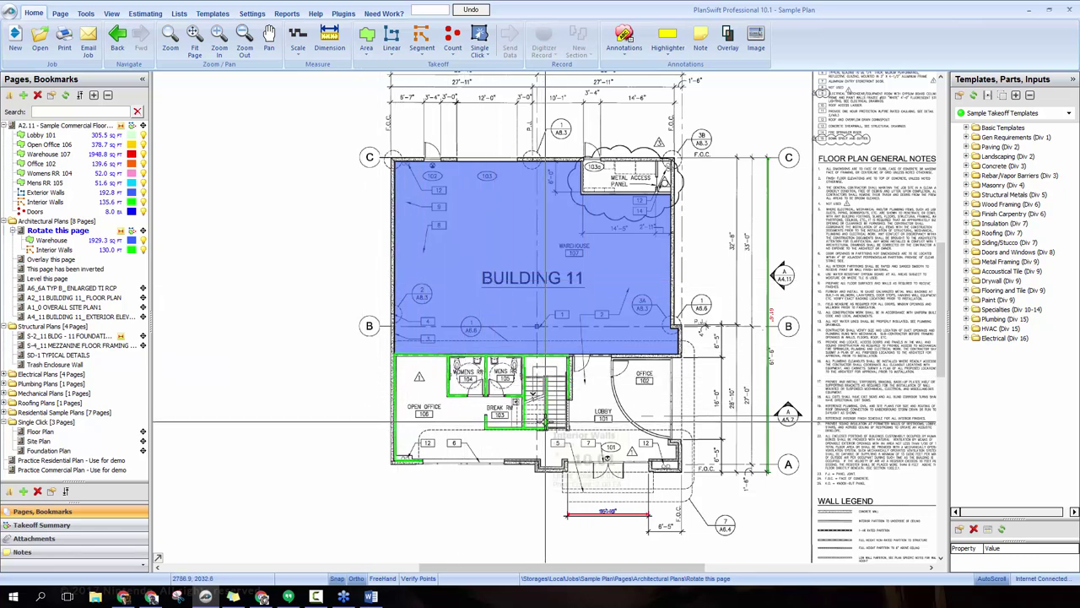
- In the estimating view, hide the Description and Color columns from the Default layout
mouse_move(548, 423)
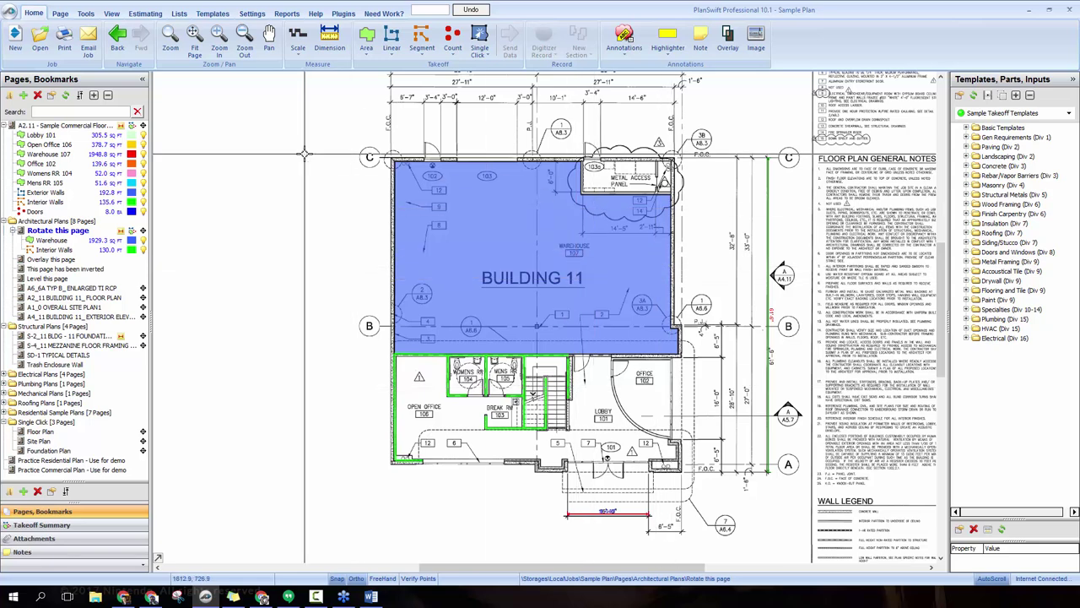
left_click(145, 13)
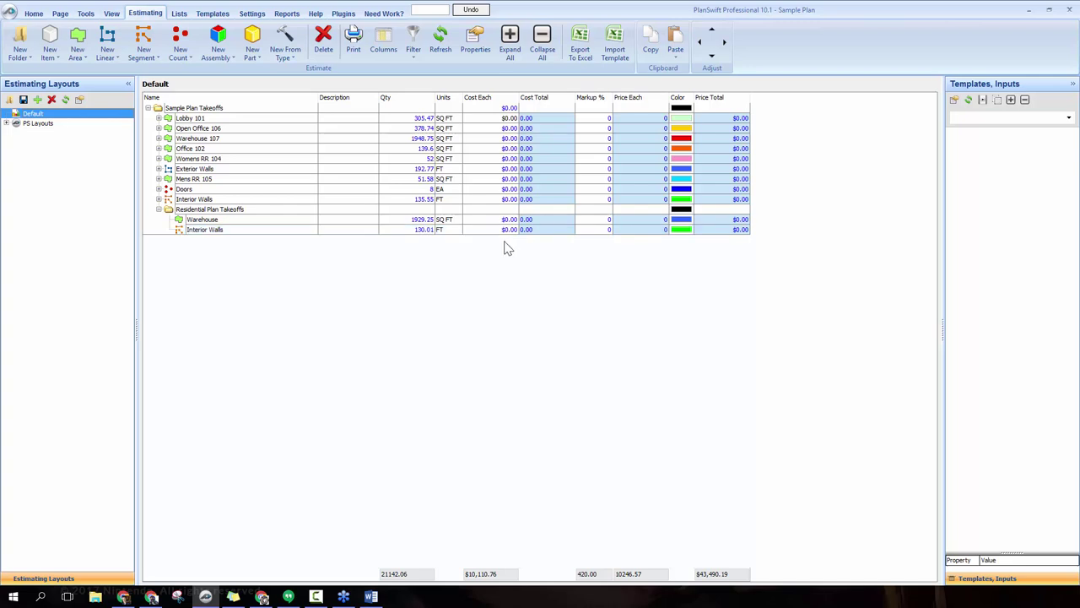
left_click(384, 49)
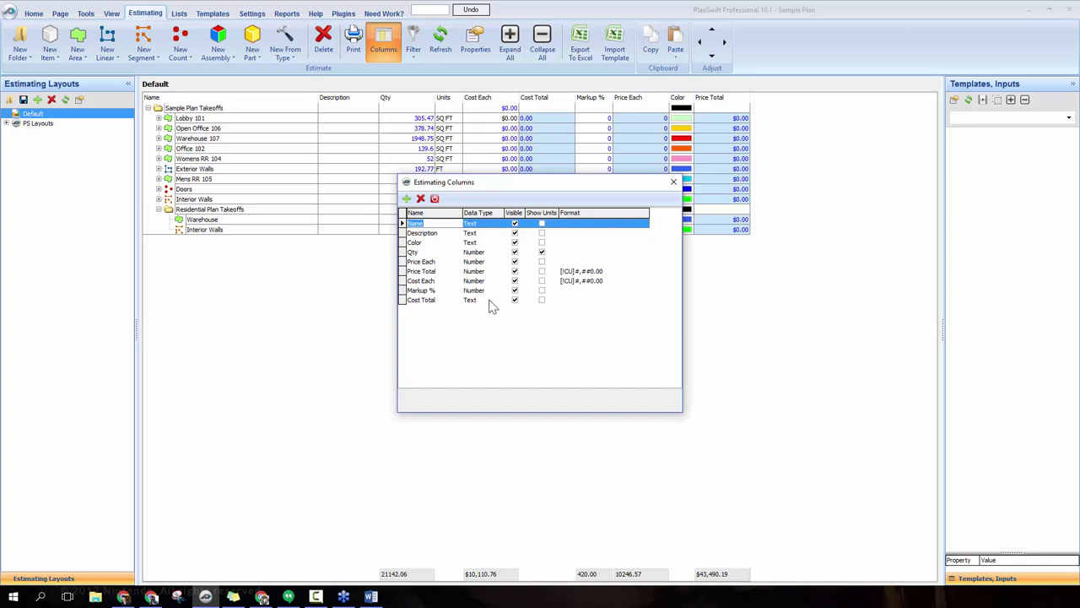
left_click_drag(541, 187, 488, 251)
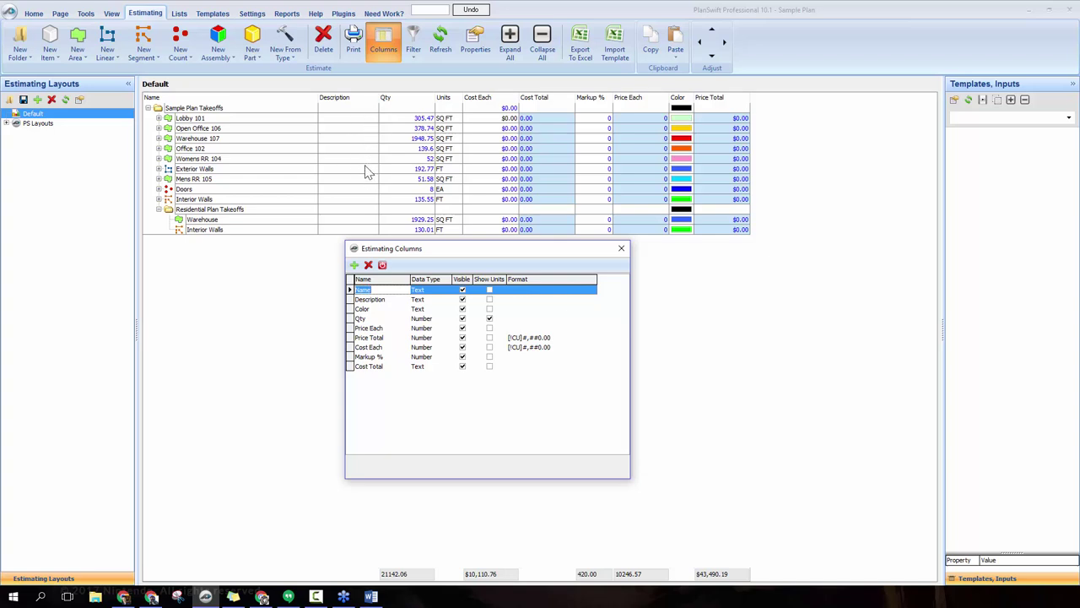
left_click(462, 300)
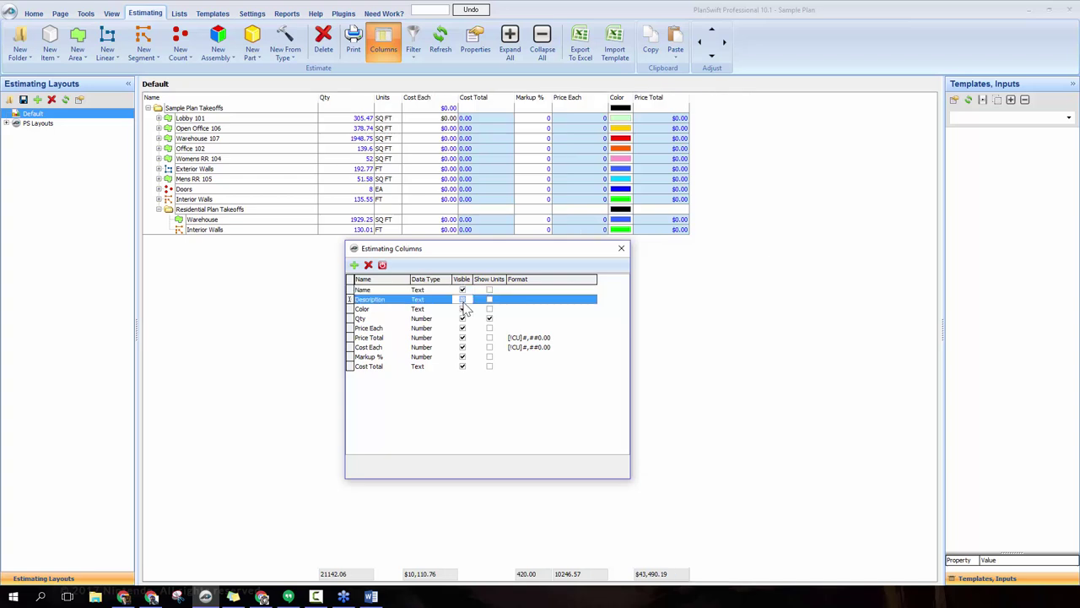
left_click(463, 309)
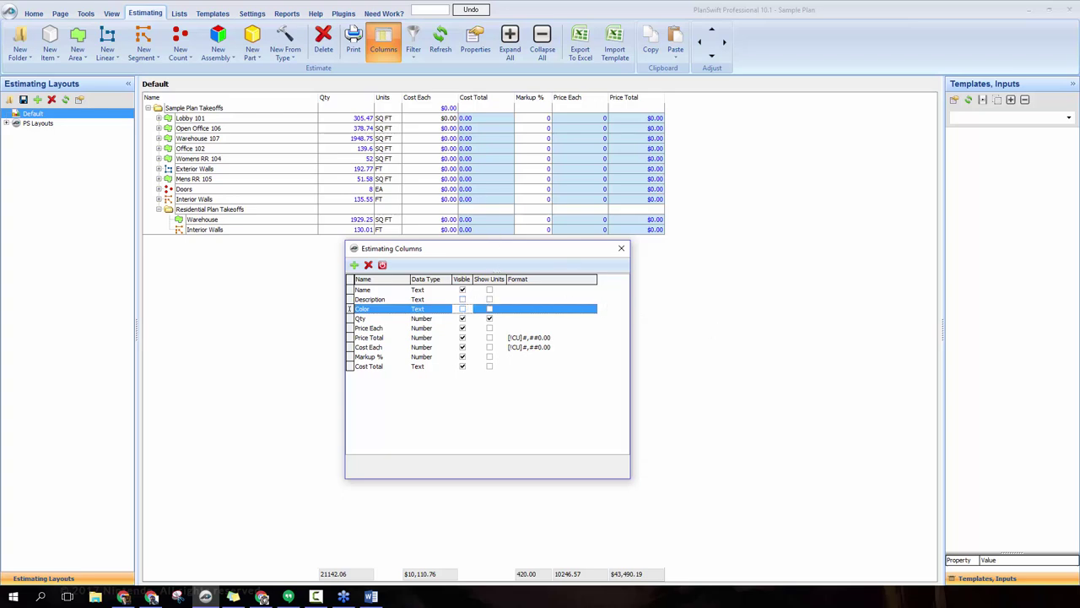
left_click(621, 248)
- In the advanced properties of Interior Walls under Residential Plan Takeoffs, set the Division to 9
left_click(295, 231)
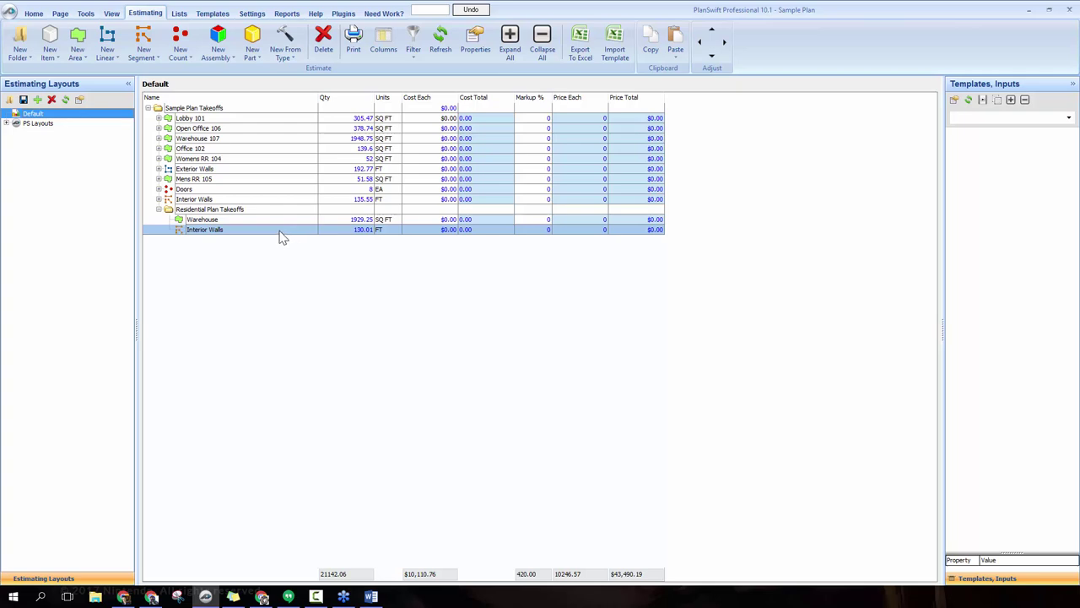
right_click(283, 237)
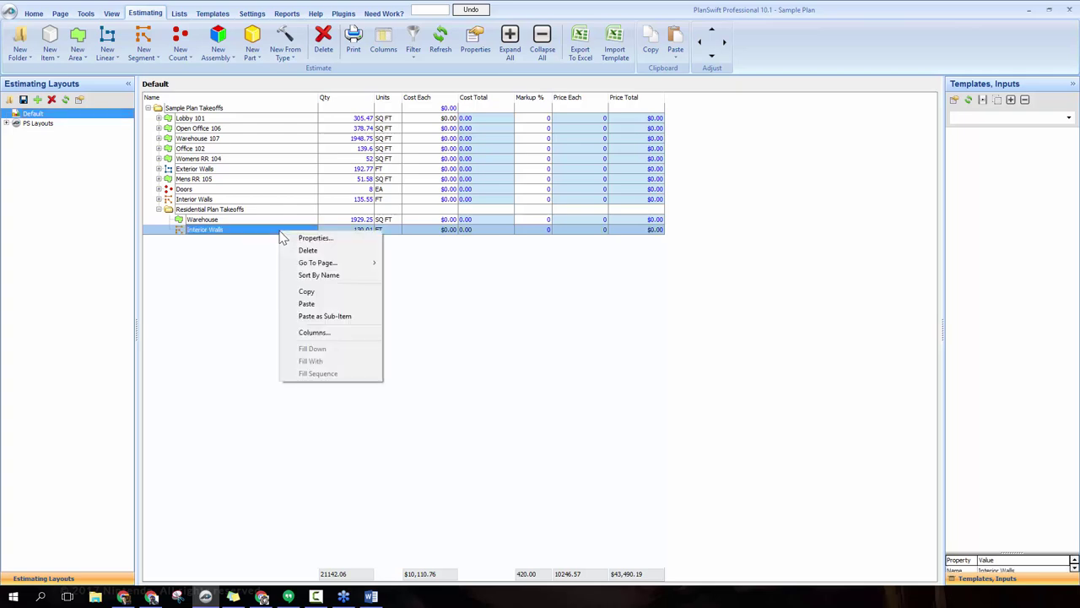
left_click(345, 242)
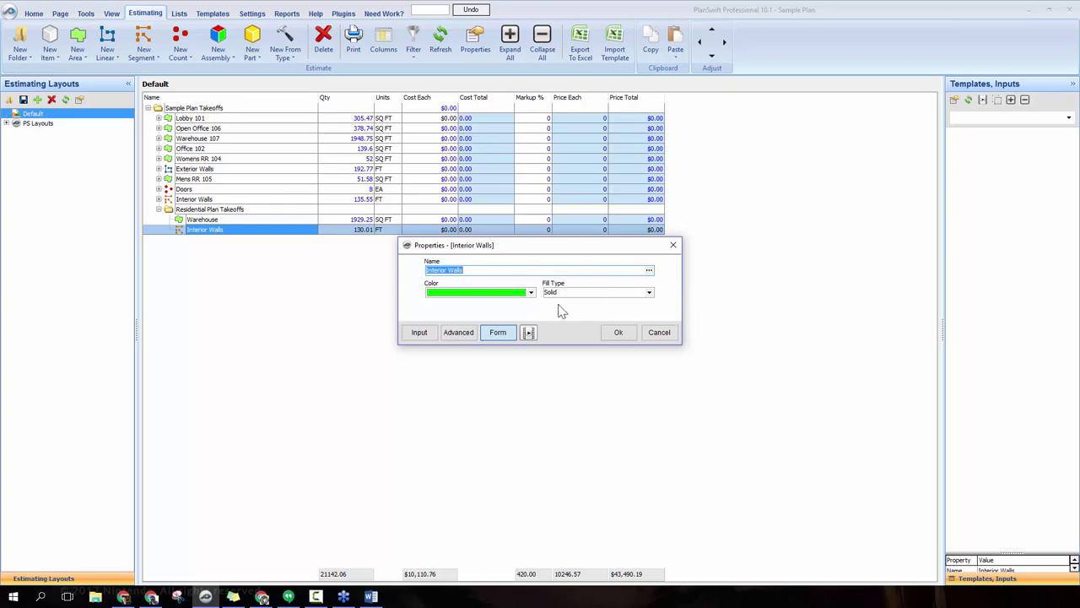
left_click(458, 334)
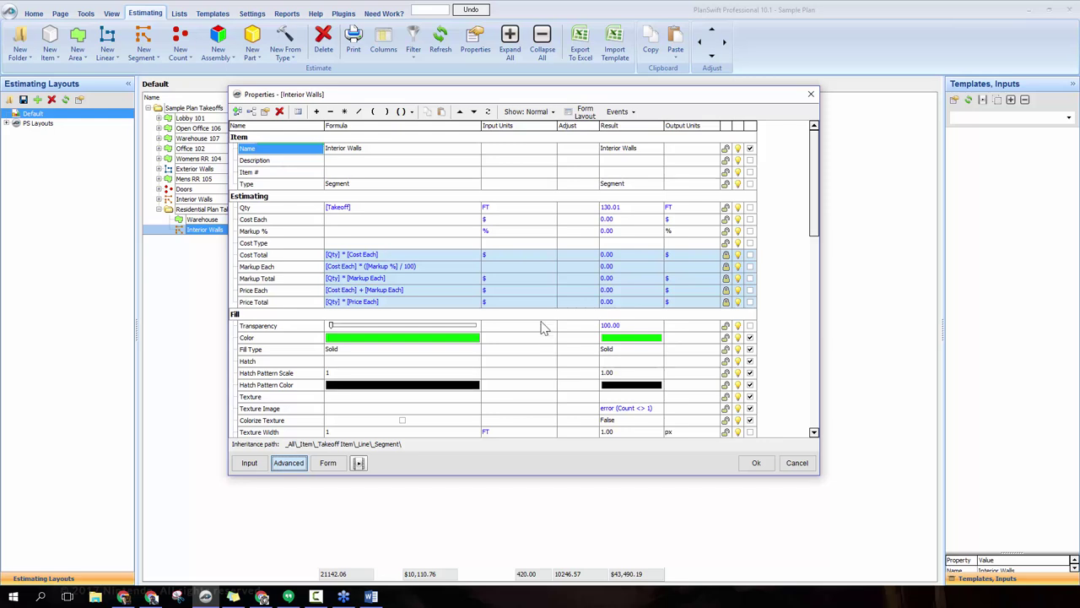
scroll(502, 260, "down", 2)
scroll(502, 260, "down", 7)
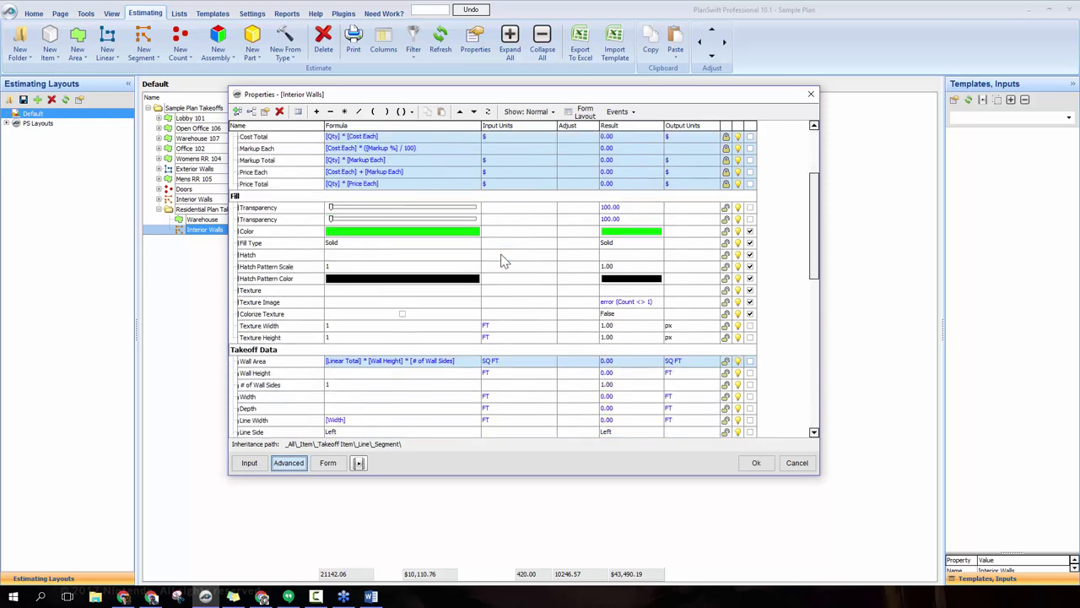
scroll(502, 260, "down", 6)
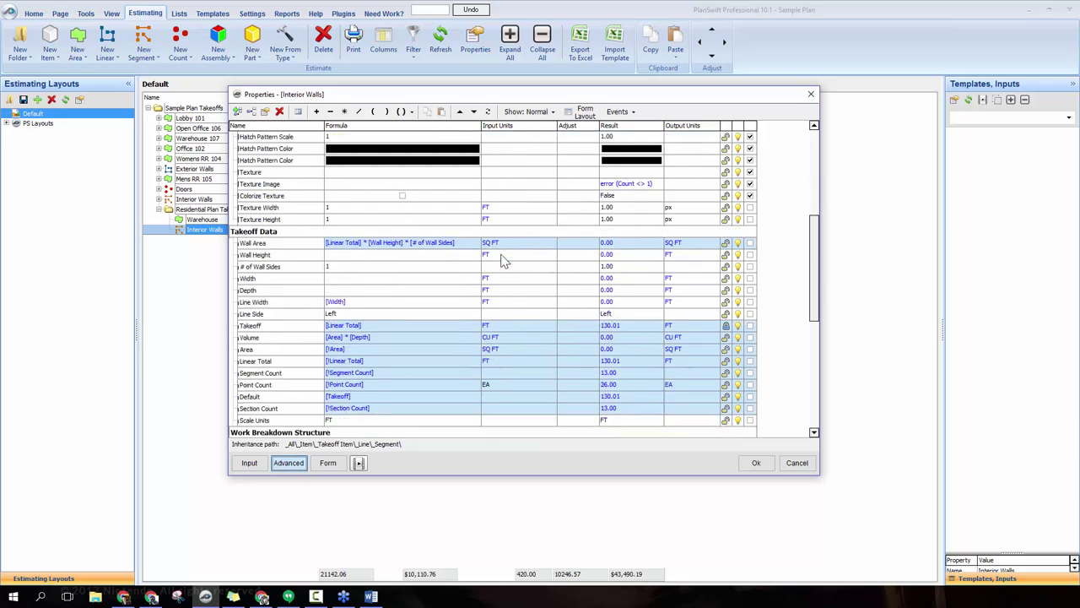
left_click(360, 313)
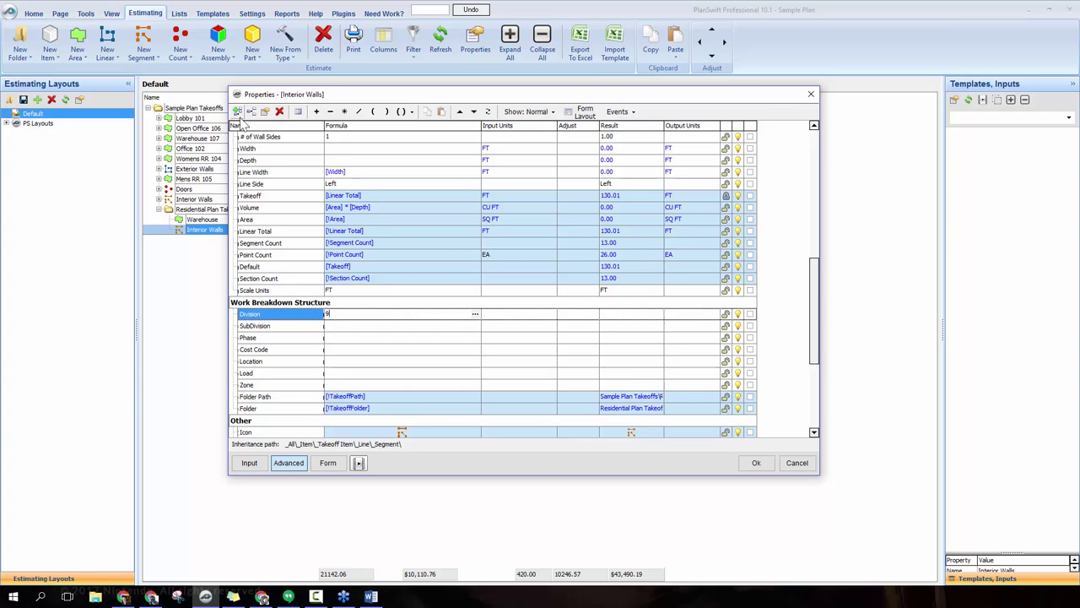
left_click(757, 465)
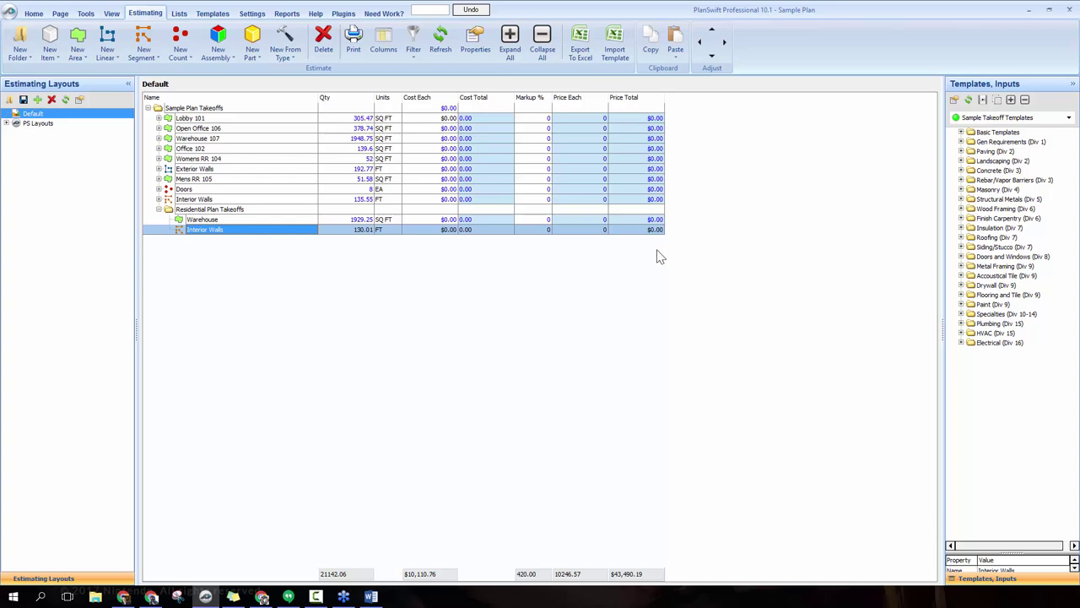
- Add a new text column named Division to the estimating columns
left_click(384, 46)
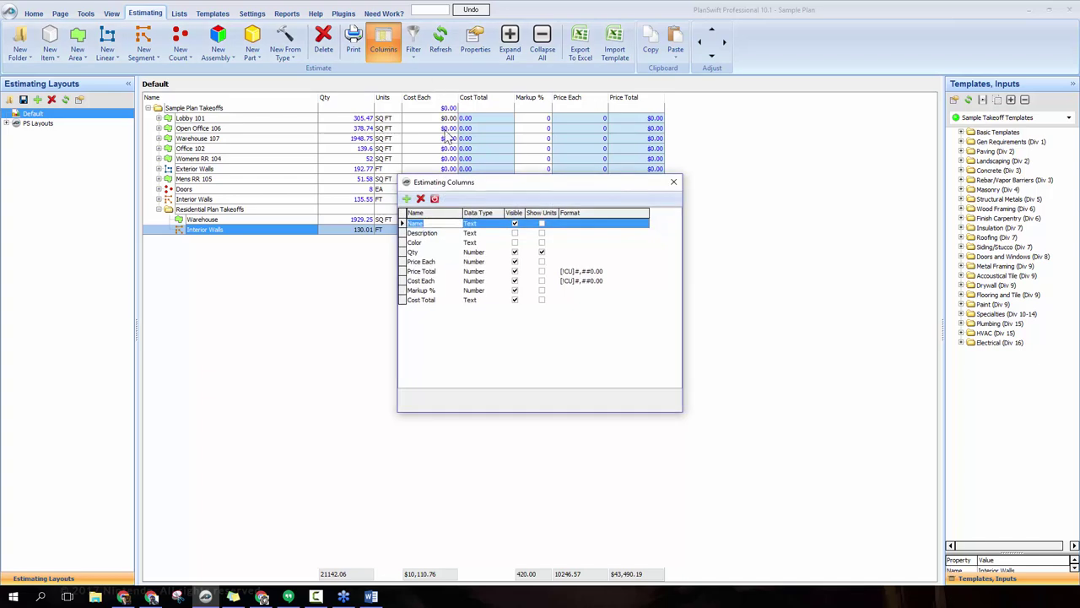
left_click(406, 199)
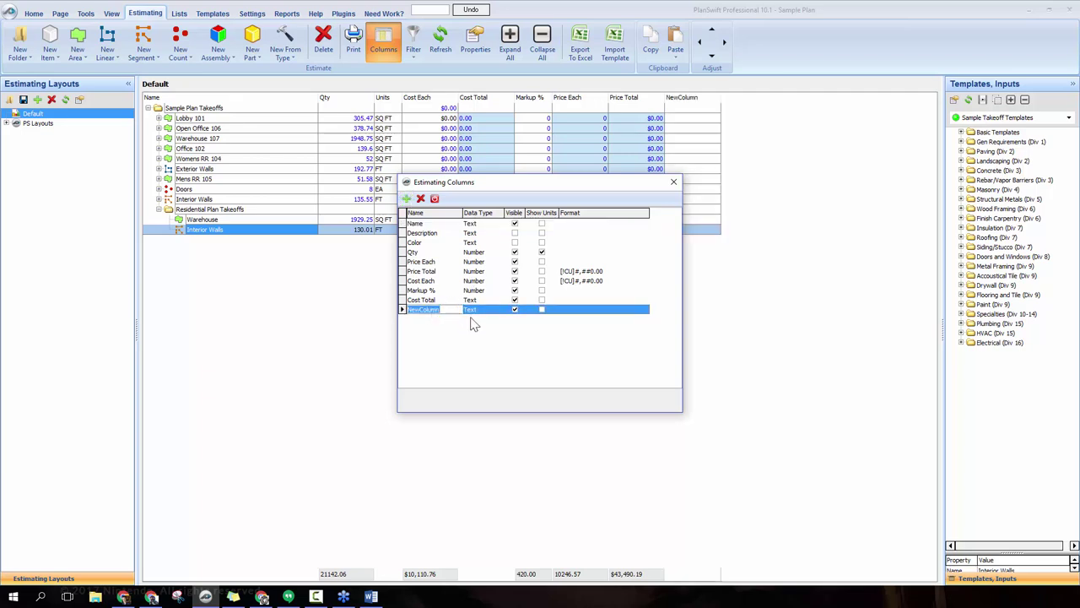
type("Divisoin")
key("BackSpace")
type("ion")
left_click(673, 181)
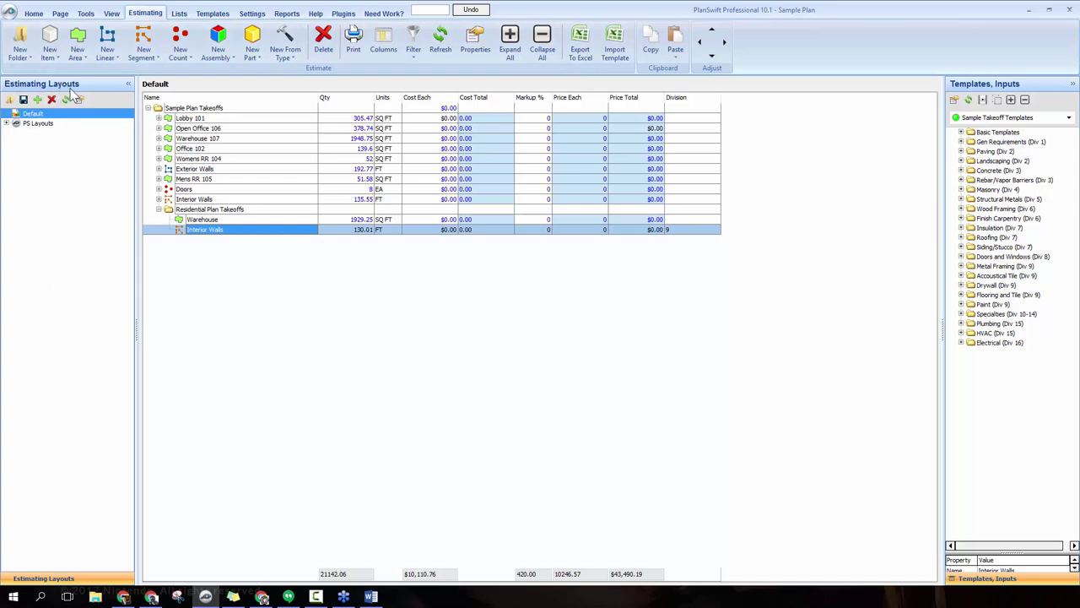
- Look at the Waste % and Wall Area layouts in PS Layouts, and return to the Default layout
left_click(7, 123)
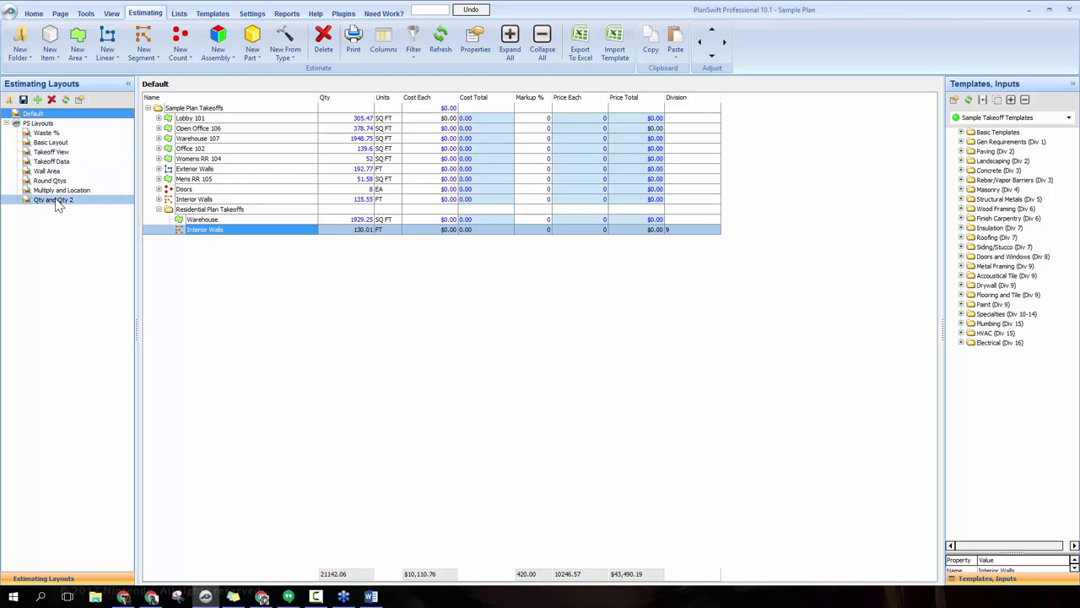
left_click(47, 133)
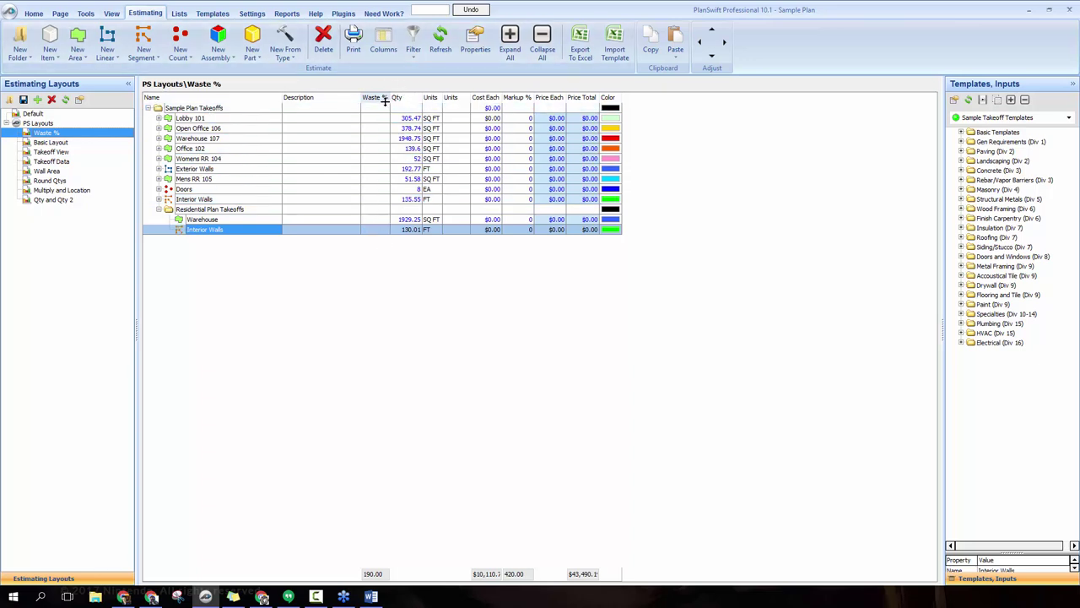
left_click(72, 171)
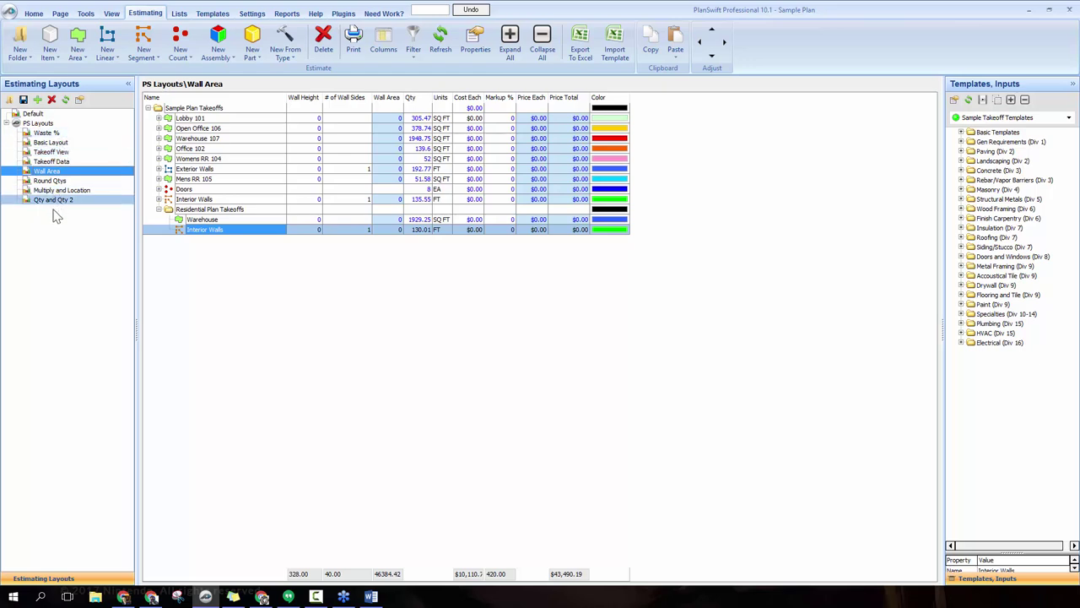
left_click(32, 113)
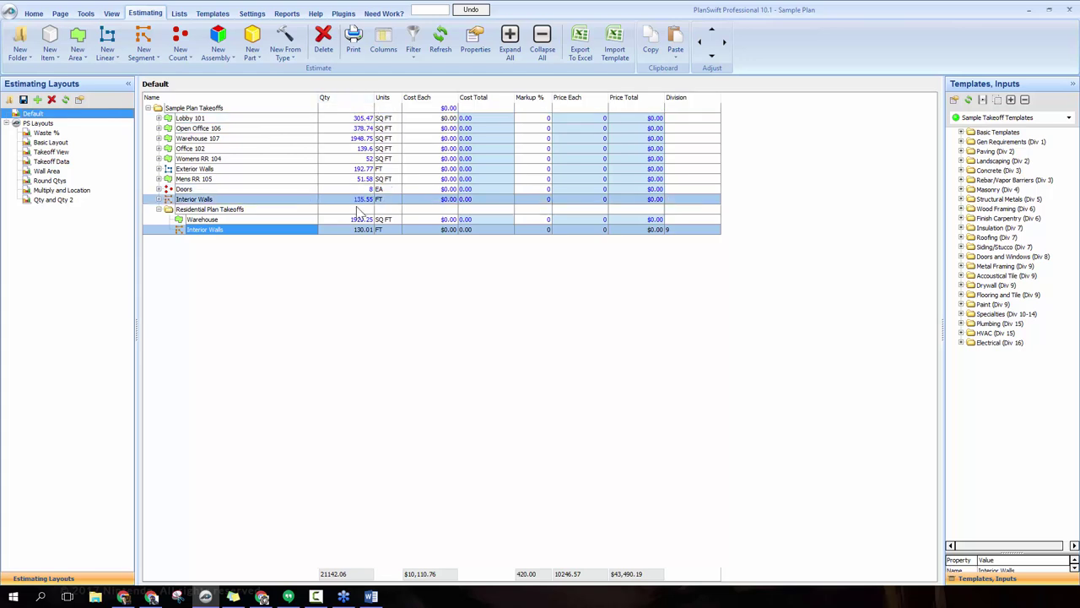
- Export the estimate to Excel to review the resulting sheet, and close it without saving
left_click(583, 51)
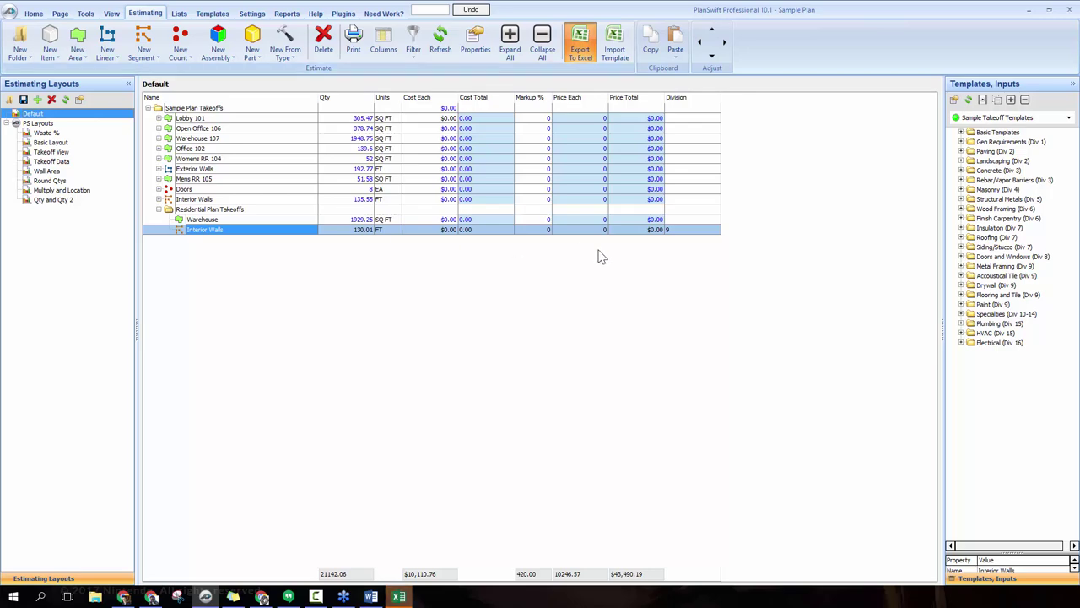
left_click(398, 596)
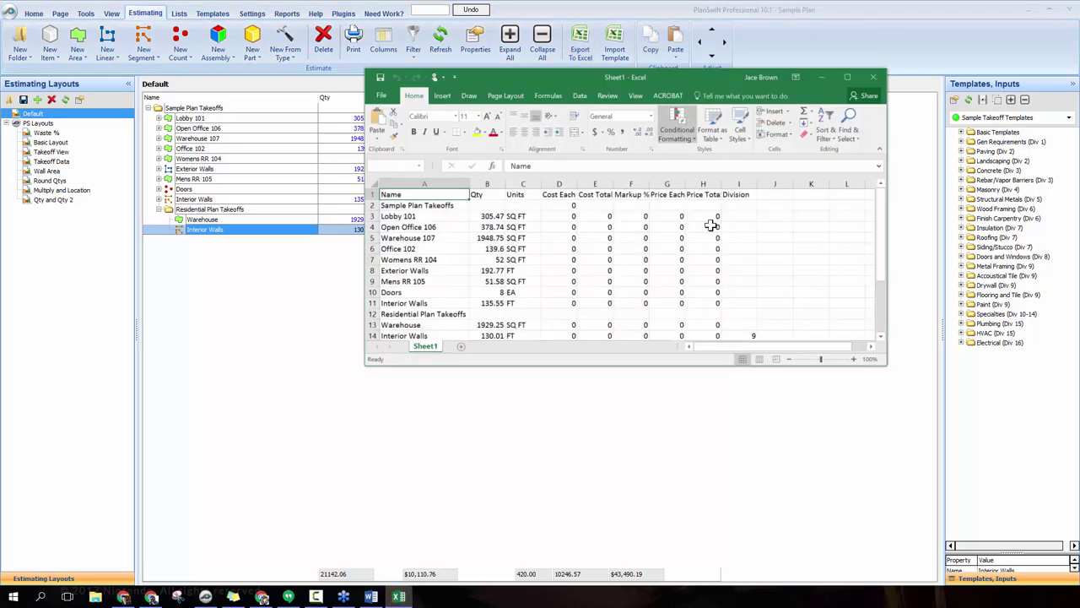
left_click_drag(512, 74, 274, 47)
left_click_drag(642, 338, 782, 427)
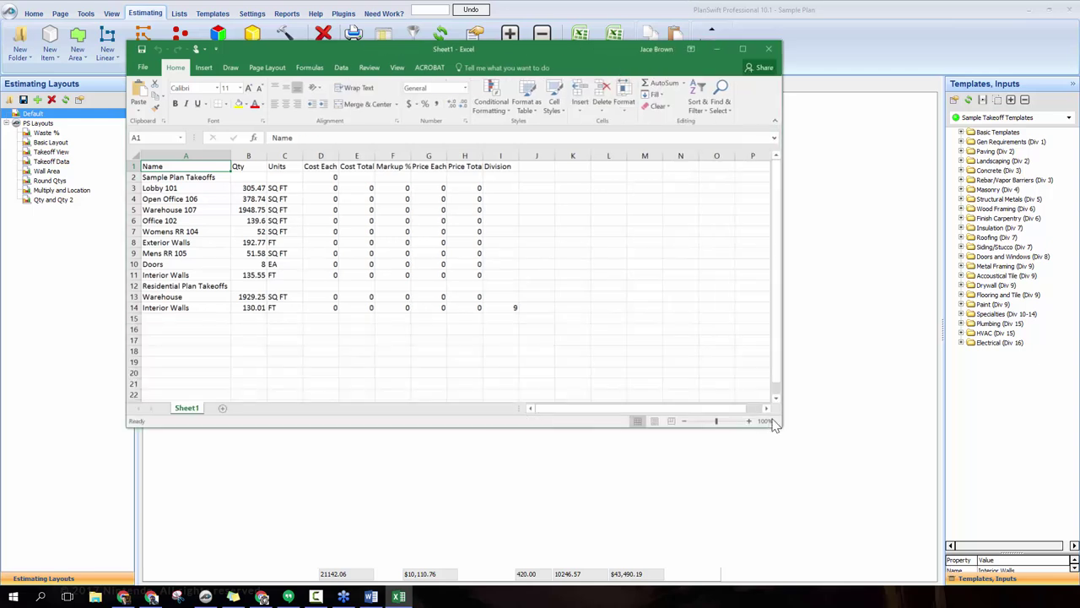
left_click(768, 48)
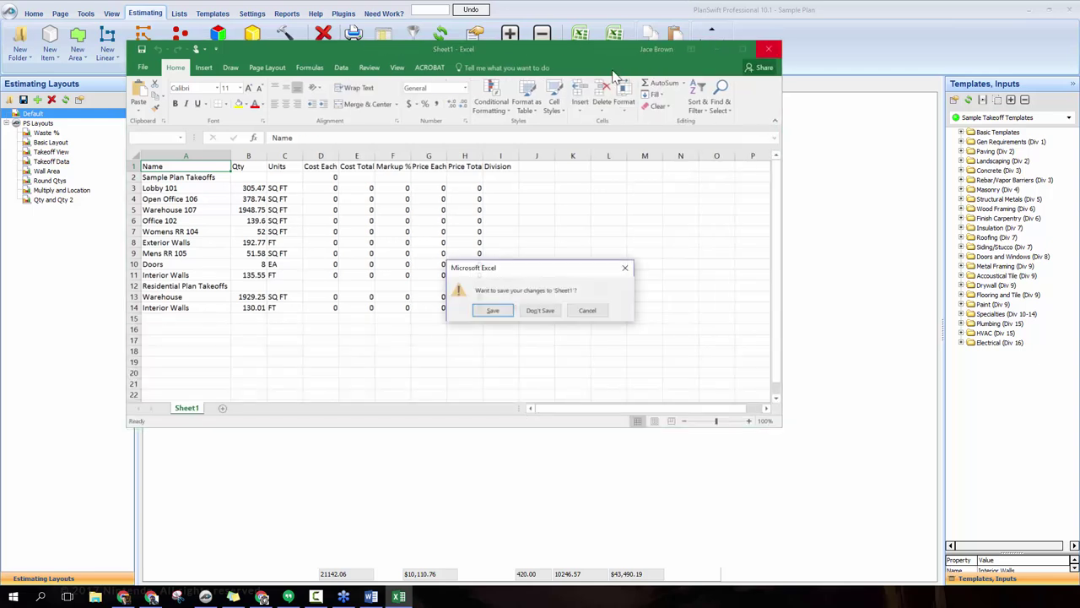
left_click(537, 311)
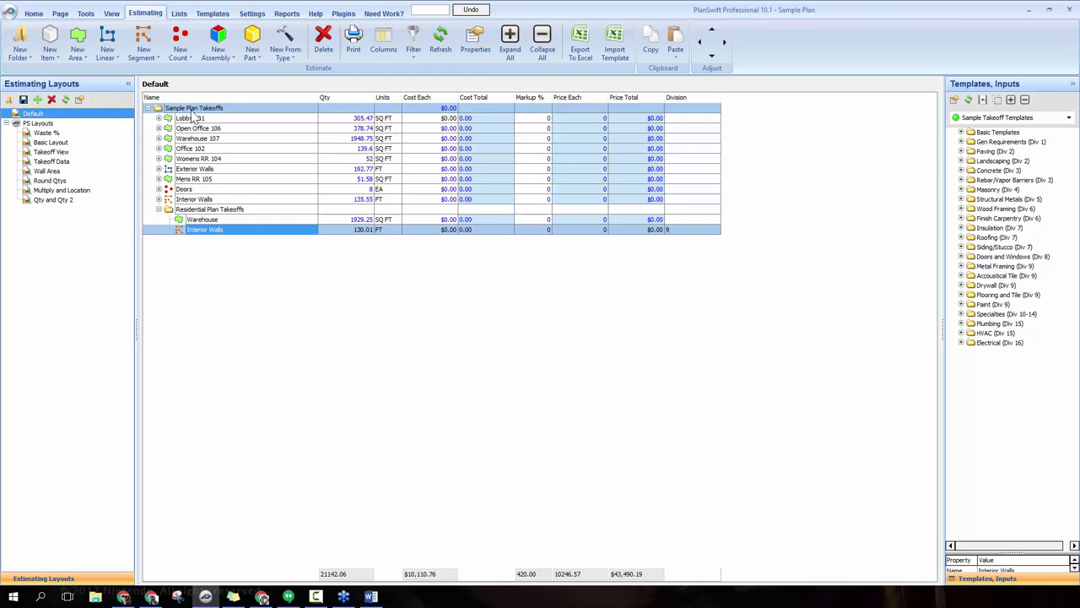
left_click(148, 109)
left_click(147, 109)
left_click(160, 210)
left_click(159, 210)
left_click(277, 219, "ctrl")
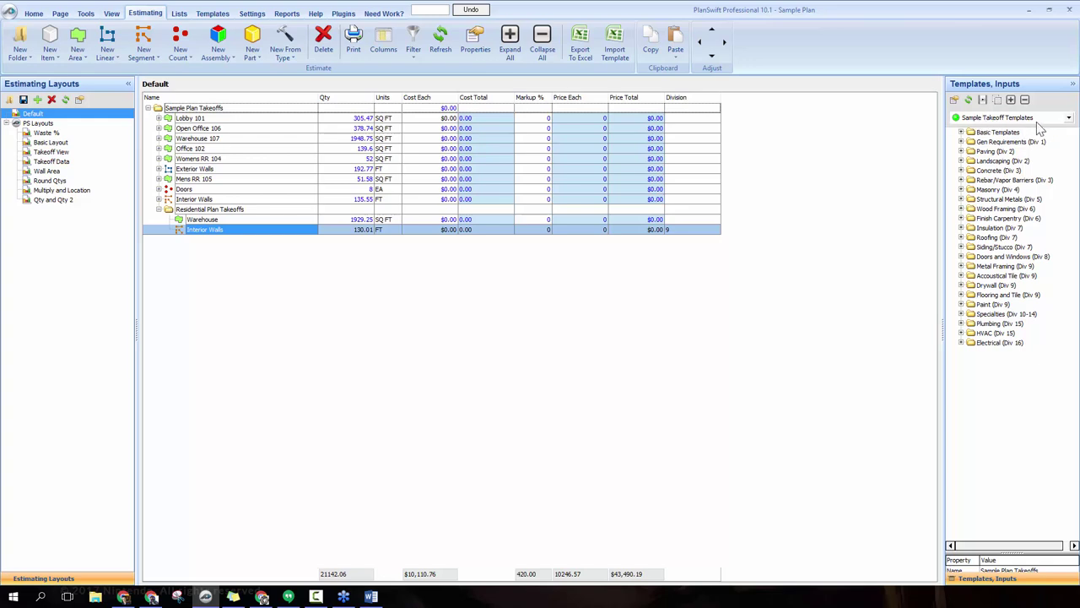
- Switch the template list to Parts and Assemblies and expand the Parts folder
left_click(1068, 118)
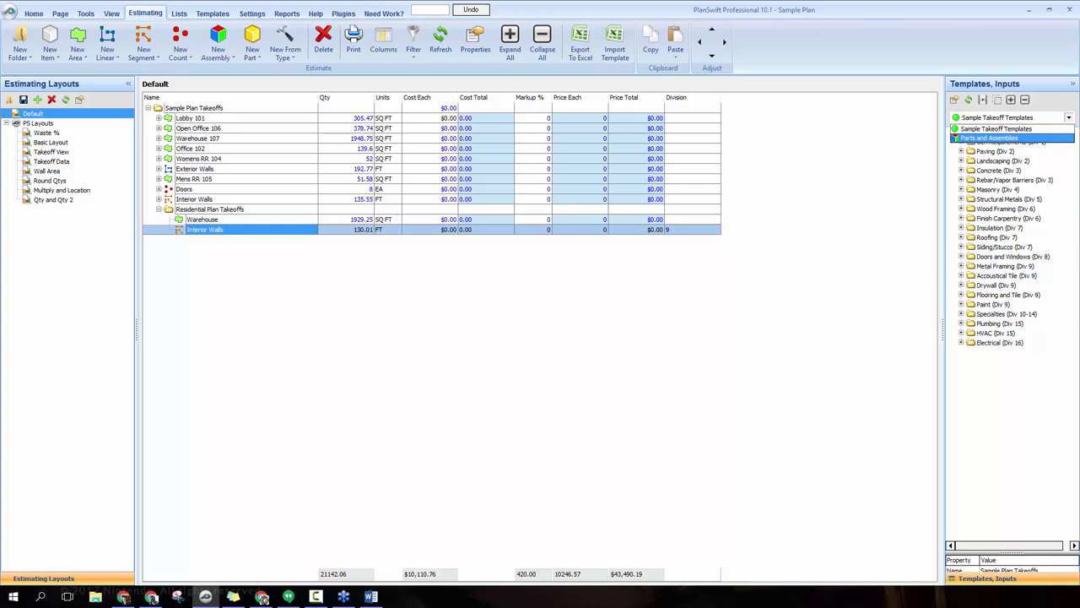
left_click(1068, 118)
left_click(1069, 118)
left_click(1069, 118)
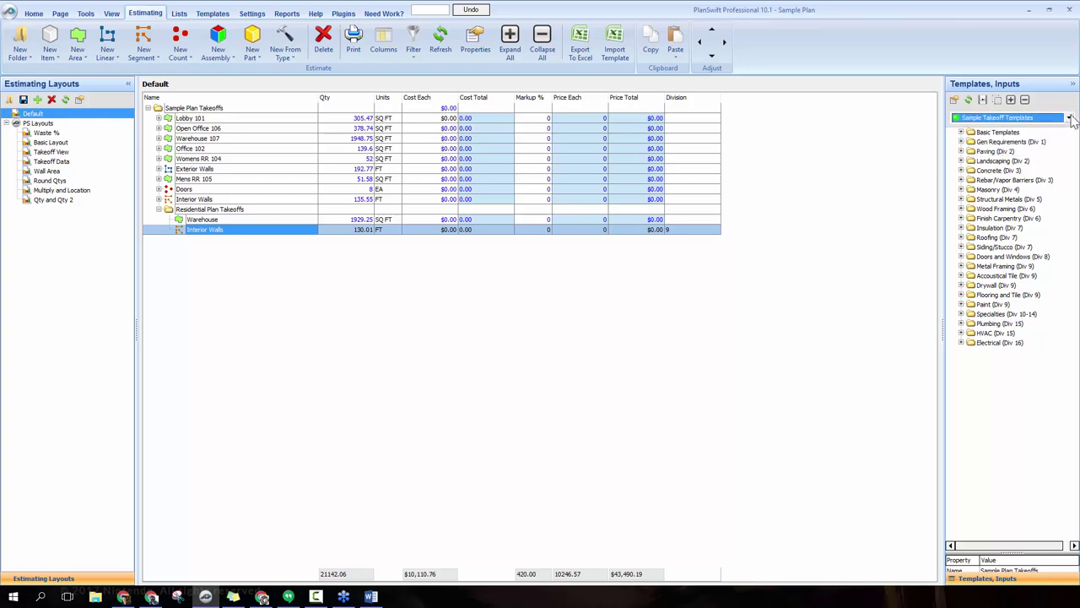
left_click(1068, 118)
left_click(1010, 137)
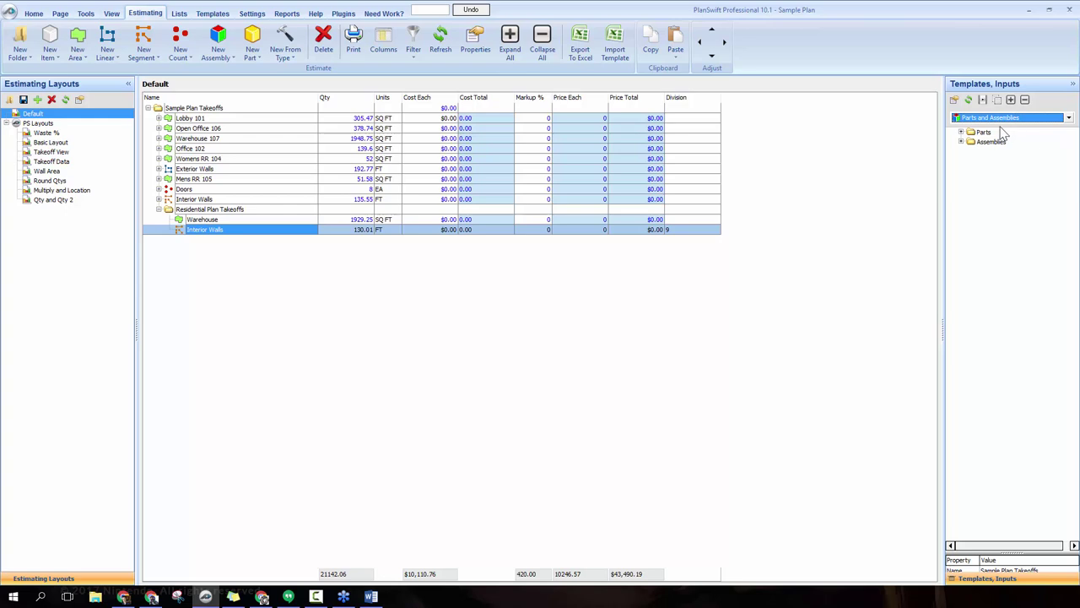
left_click(959, 133)
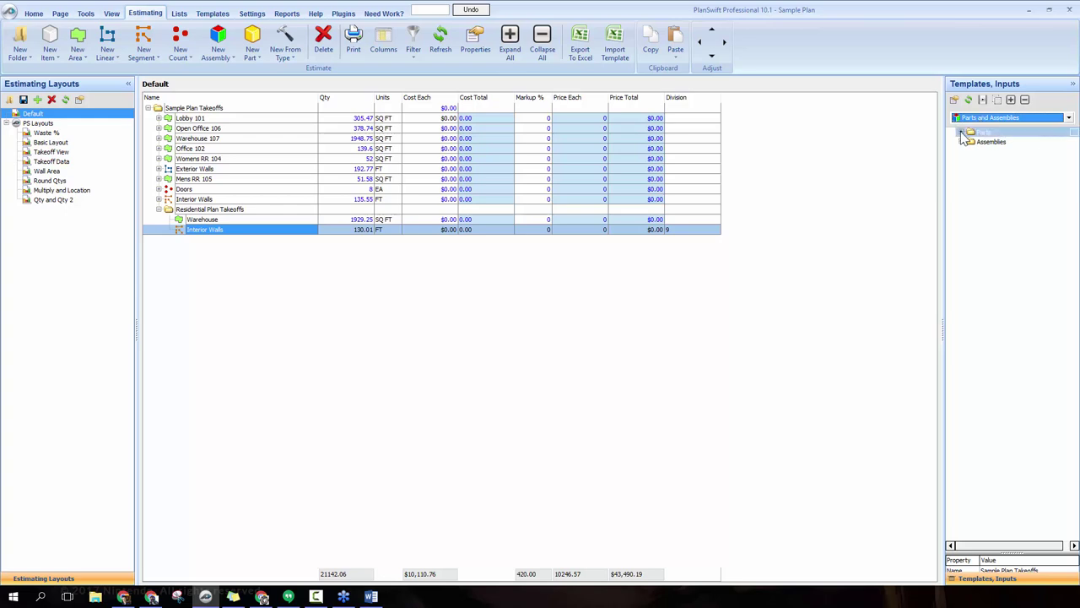
left_click(960, 132)
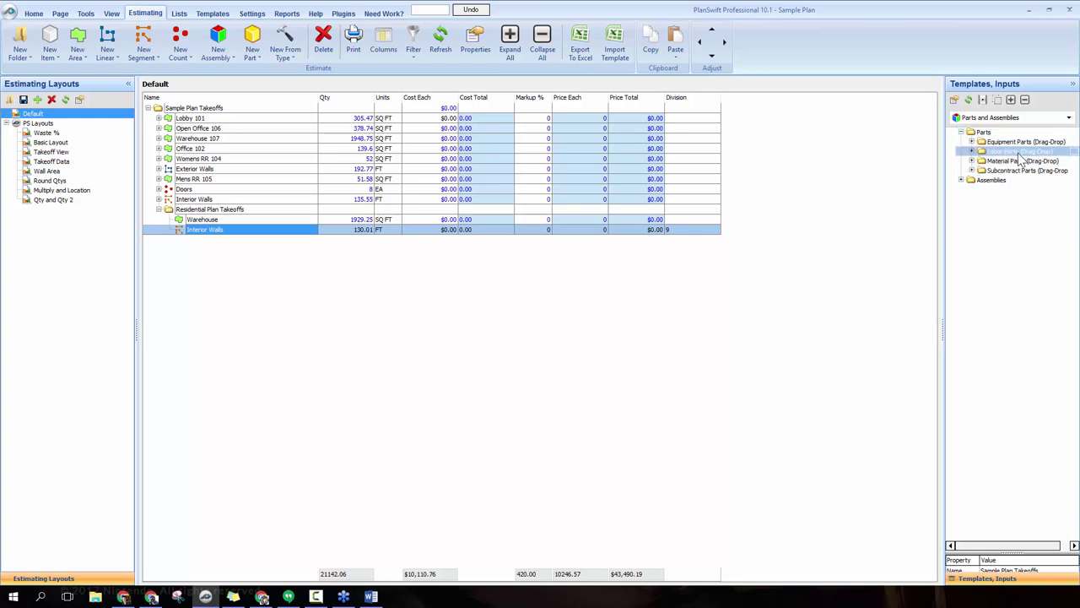
double_click(1021, 164)
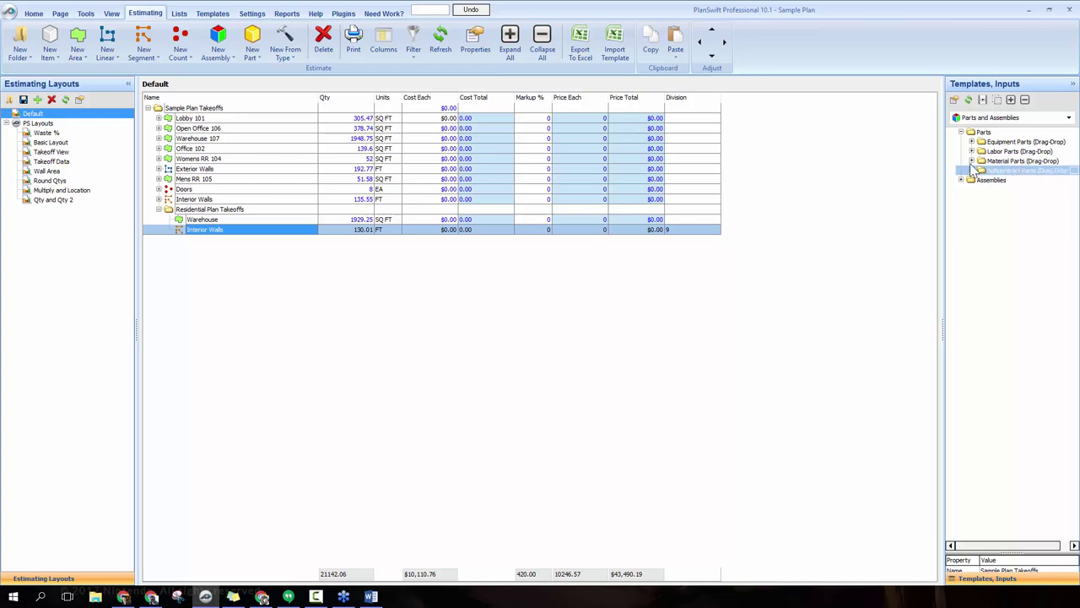
left_click(972, 161)
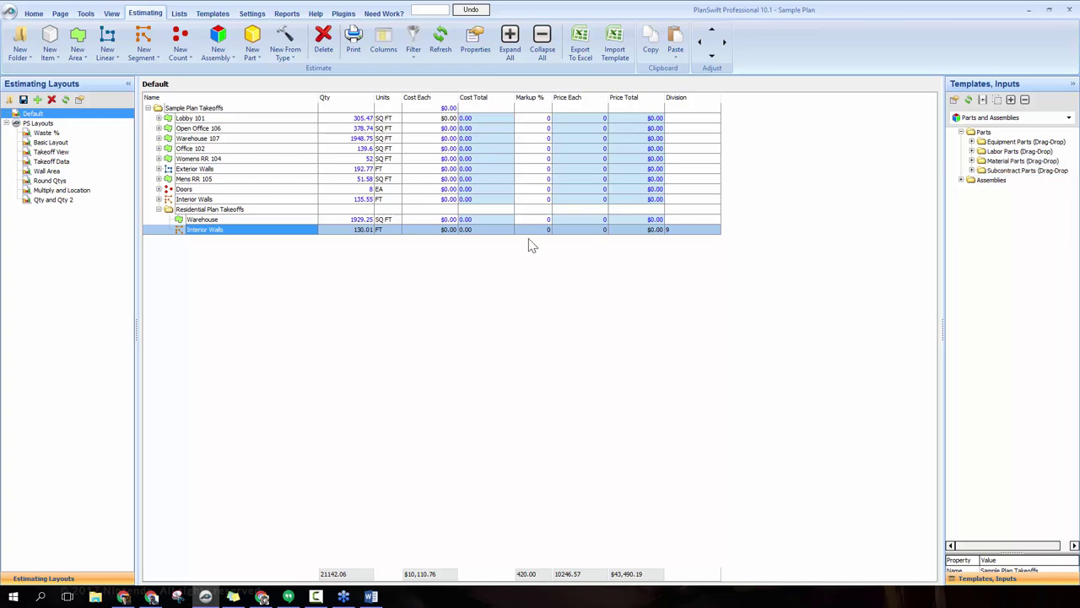
- Add the Concrete Slab (priced per CU YD) material part from Concrete (Area Takeoffs) to the Warehouse takeoff under Residential Plan Takeoffs
left_click(224, 221)
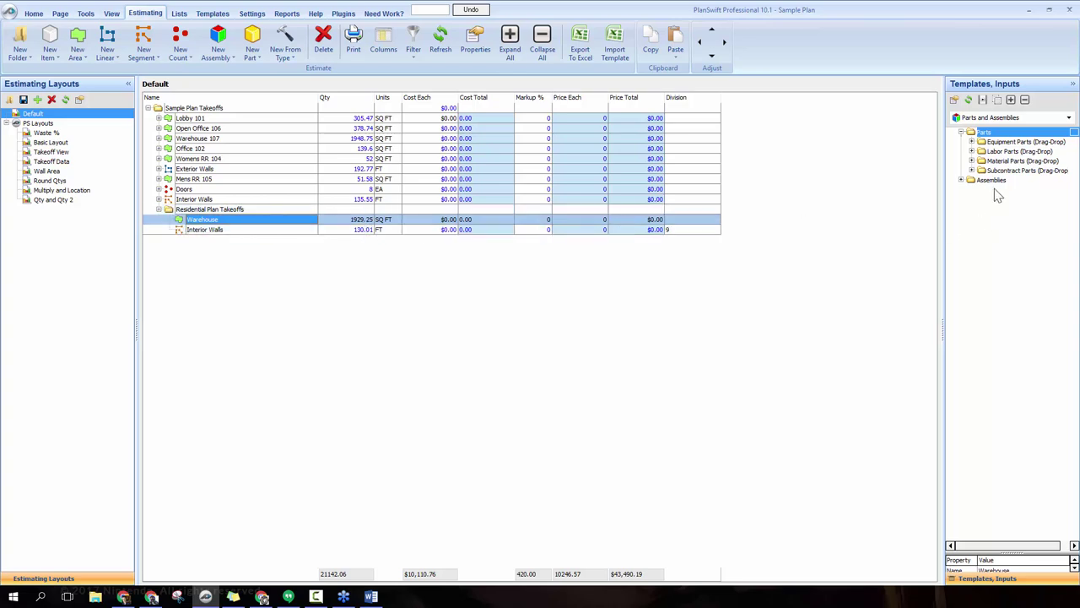
left_click(971, 160)
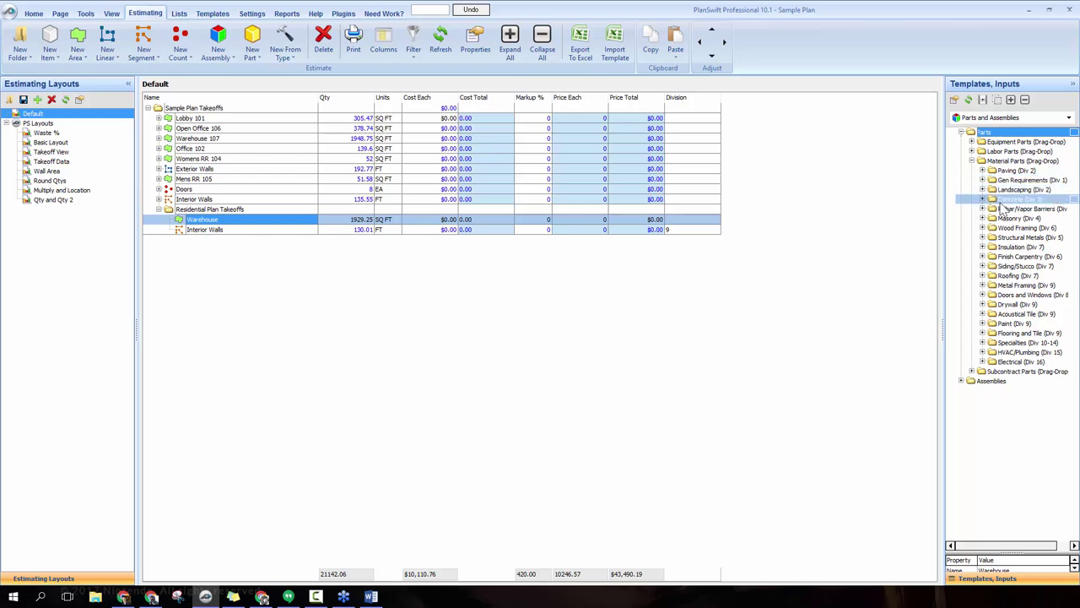
left_click(1000, 203)
left_click(983, 200)
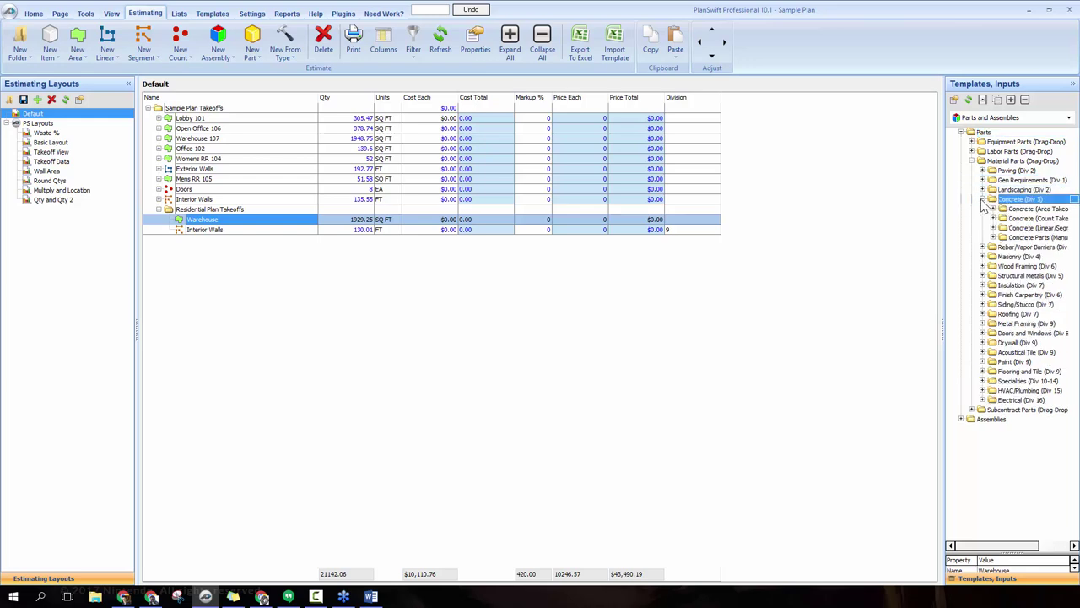
left_click_drag(943, 336, 906, 336)
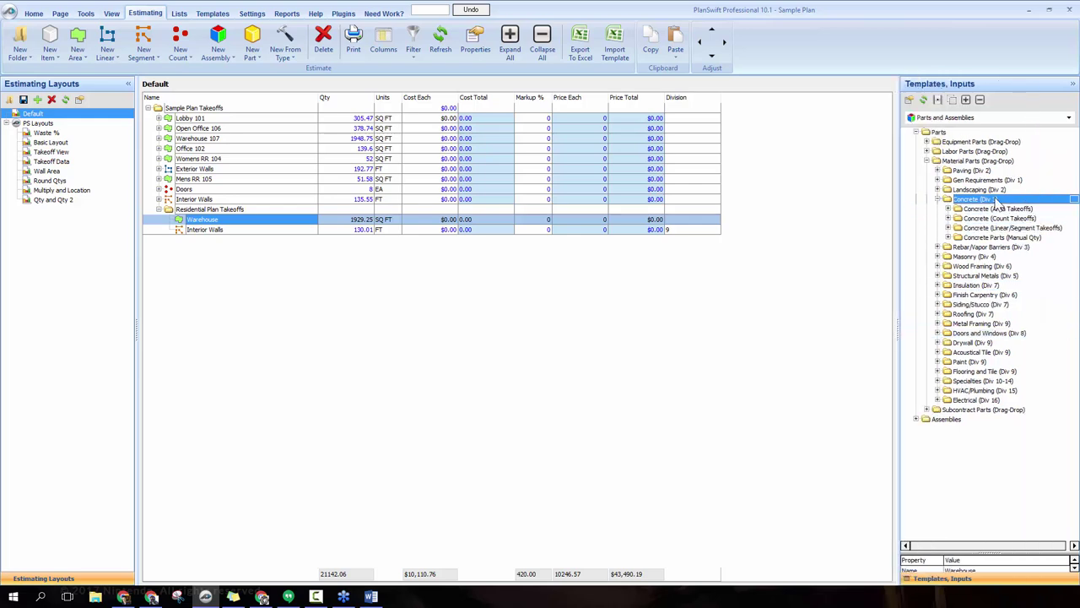
mouse_move(974, 209)
left_mouse_down()
mouse_move(1011, 217)
mouse_move(948, 209)
mouse_move(996, 214)
mouse_move(1002, 247)
mouse_move(1009, 224)
mouse_move(1003, 248)
mouse_move(983, 124)
mouse_move(994, 145)
mouse_move(987, 221)
left_mouse_up()
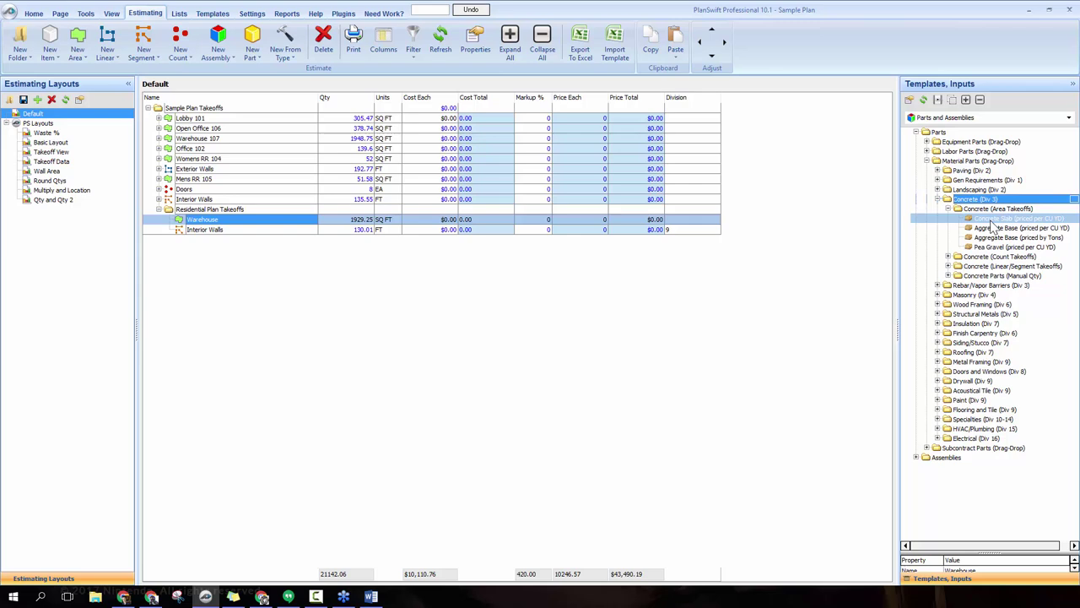
left_click_drag(993, 224, 1012, 226)
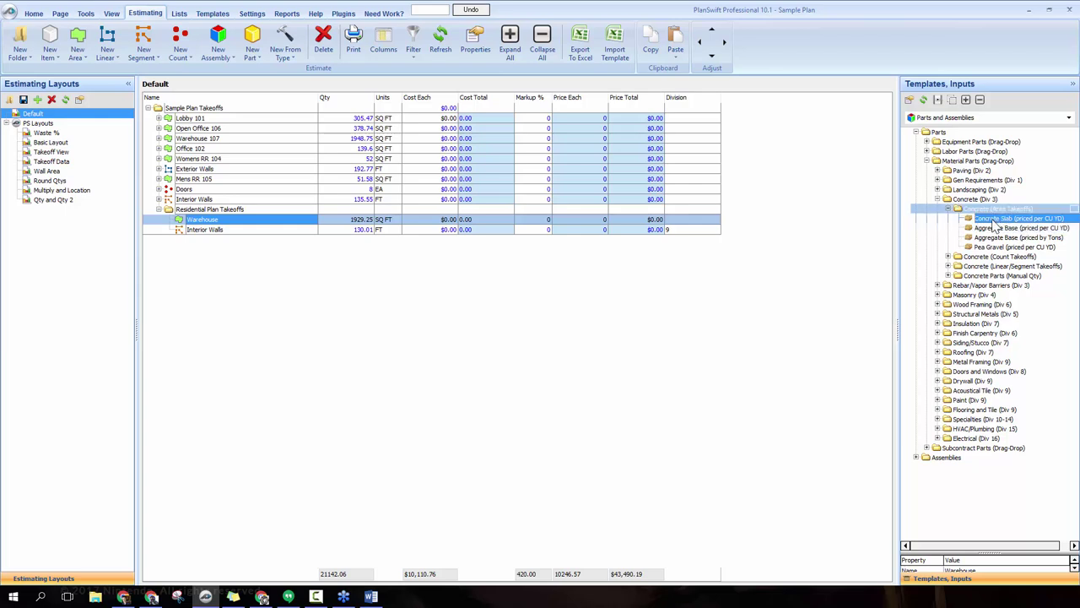
left_click_drag(1004, 225, 260, 222)
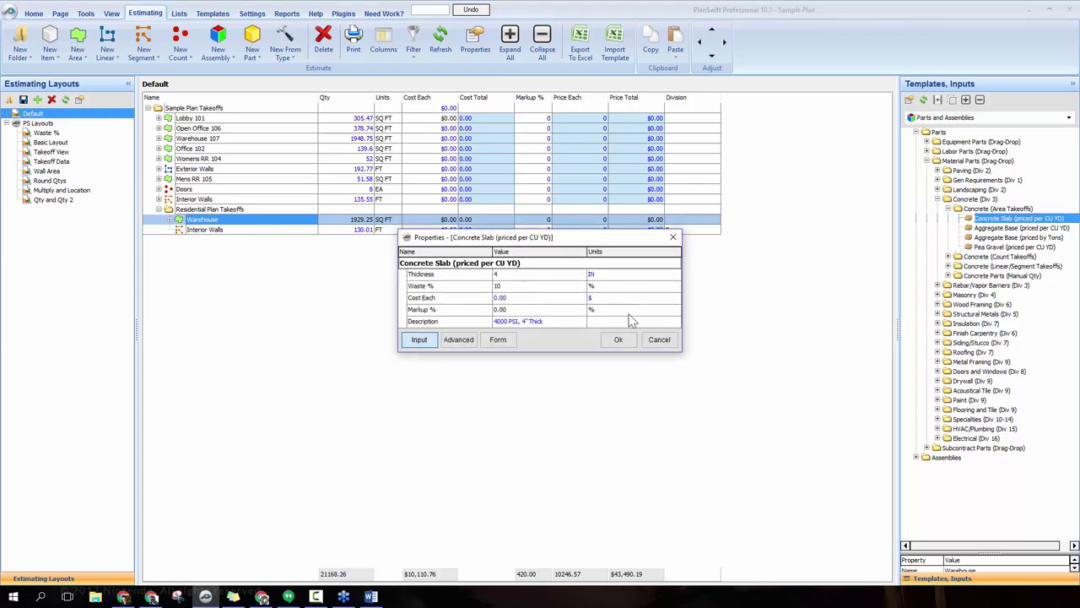
- Set the concrete slab's thickness to 6 IN and its waste to 15.5 %
left_click(547, 275)
left_click(580, 275)
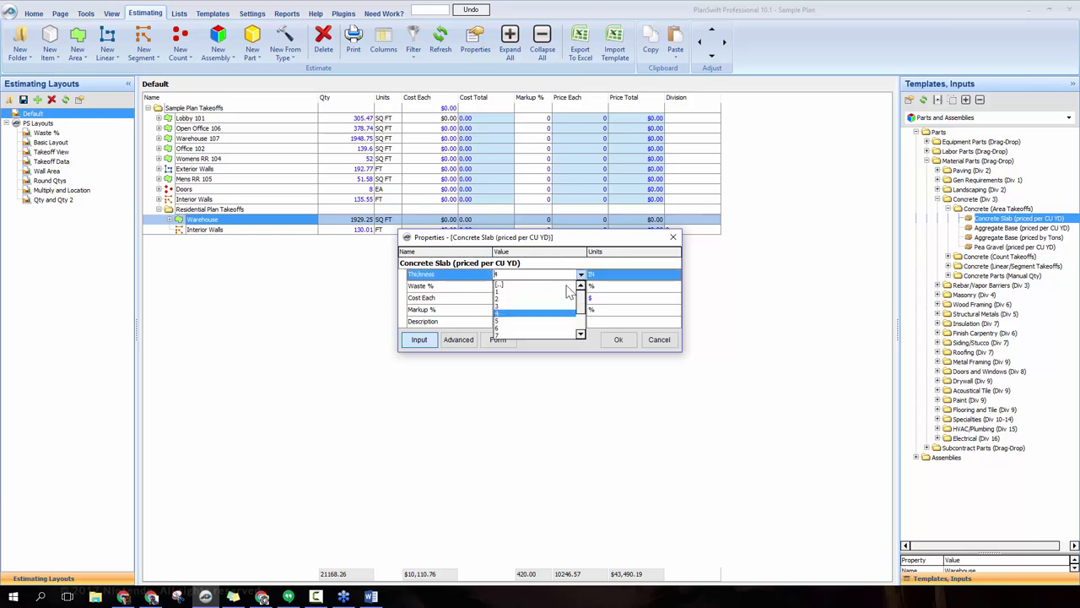
left_click(531, 330)
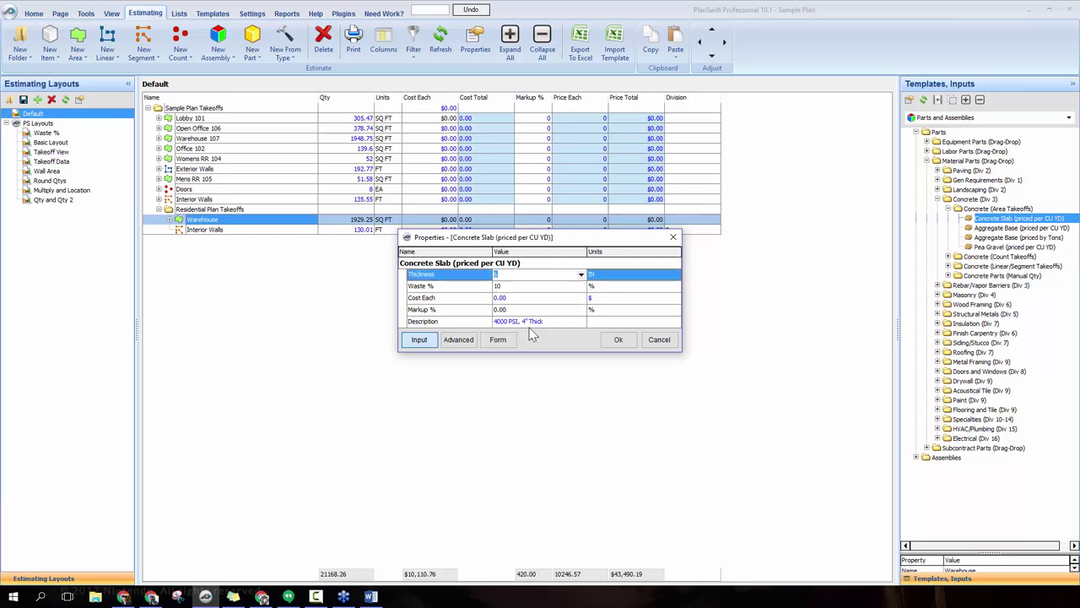
left_click(516, 287)
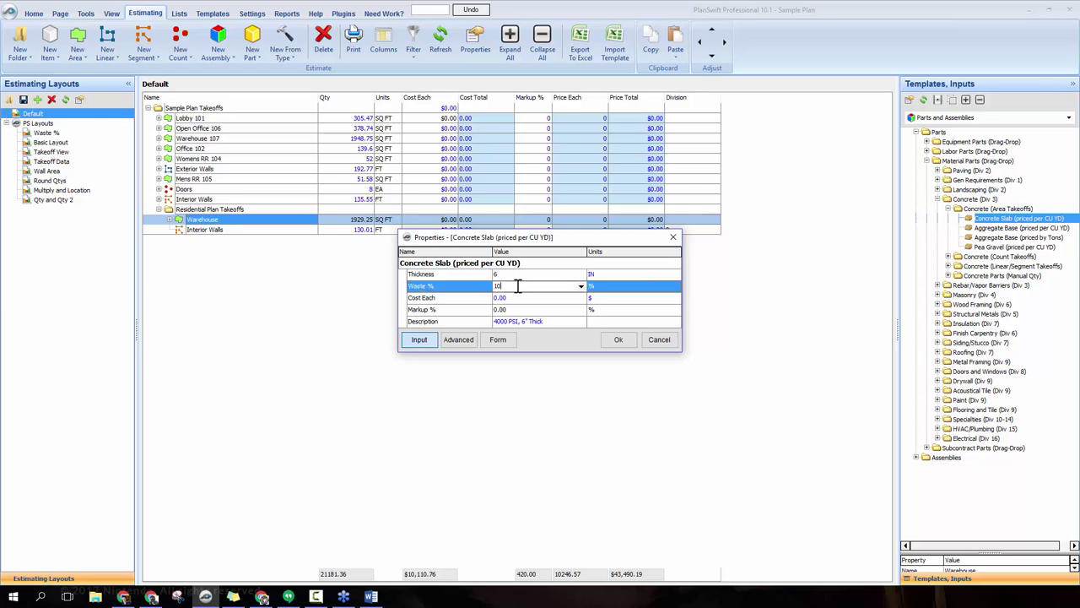
left_click(581, 287)
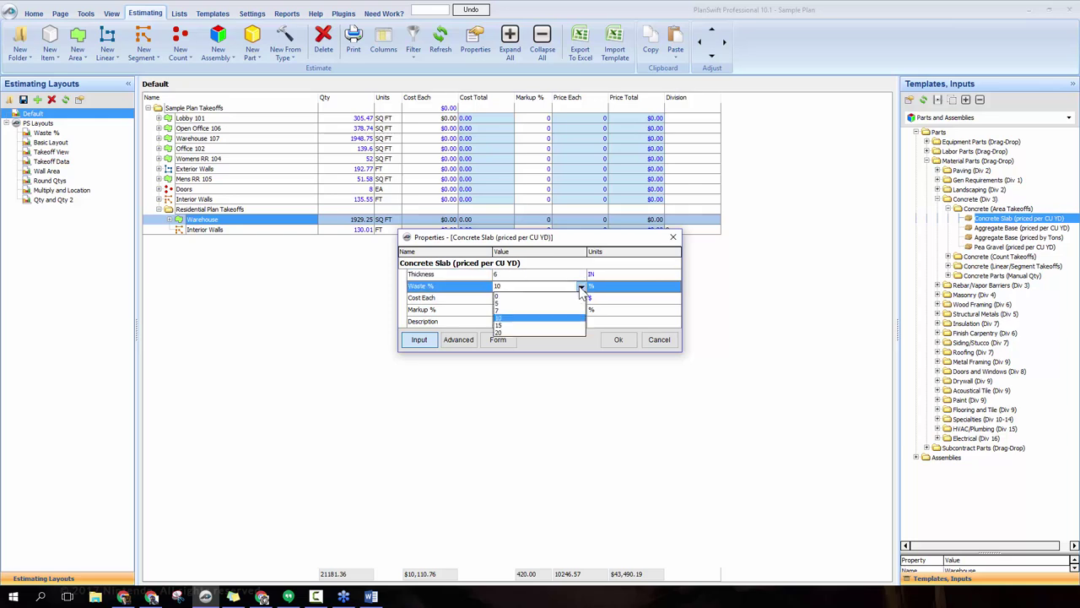
left_click(520, 323)
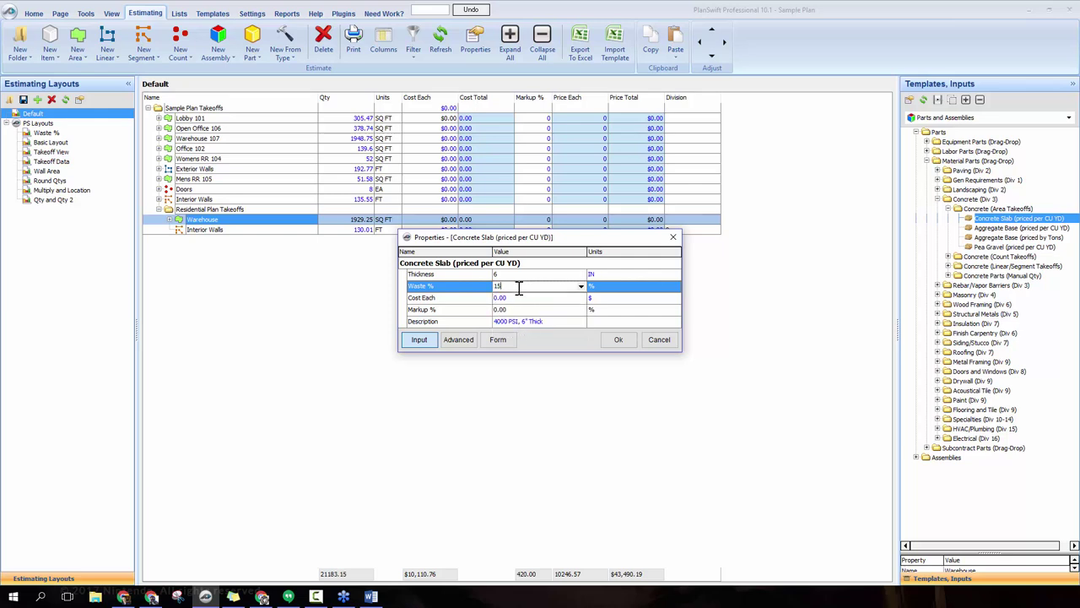
left_click(581, 287)
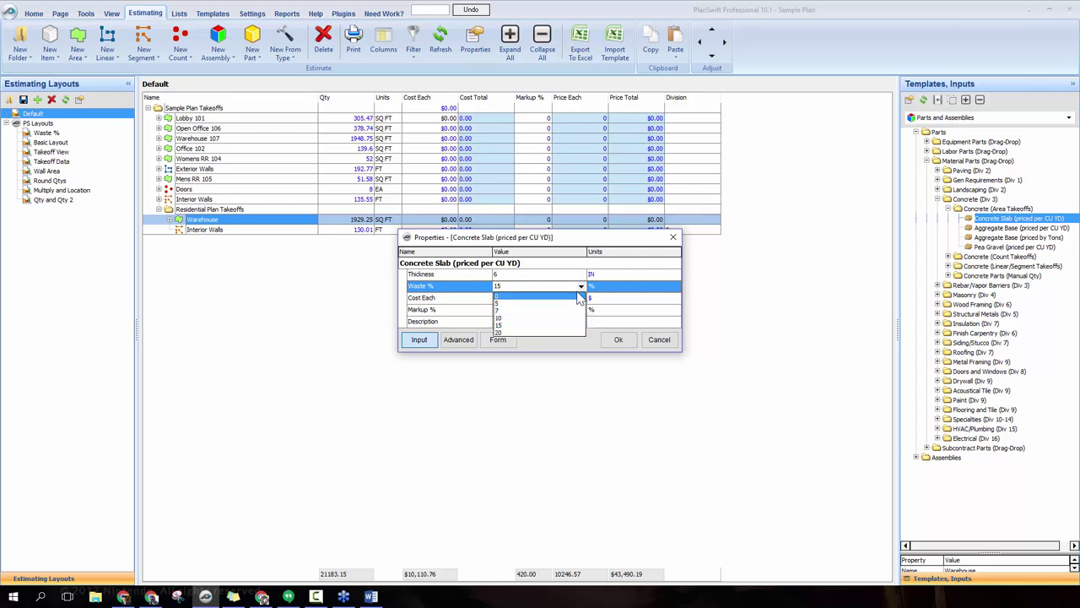
left_click(581, 288)
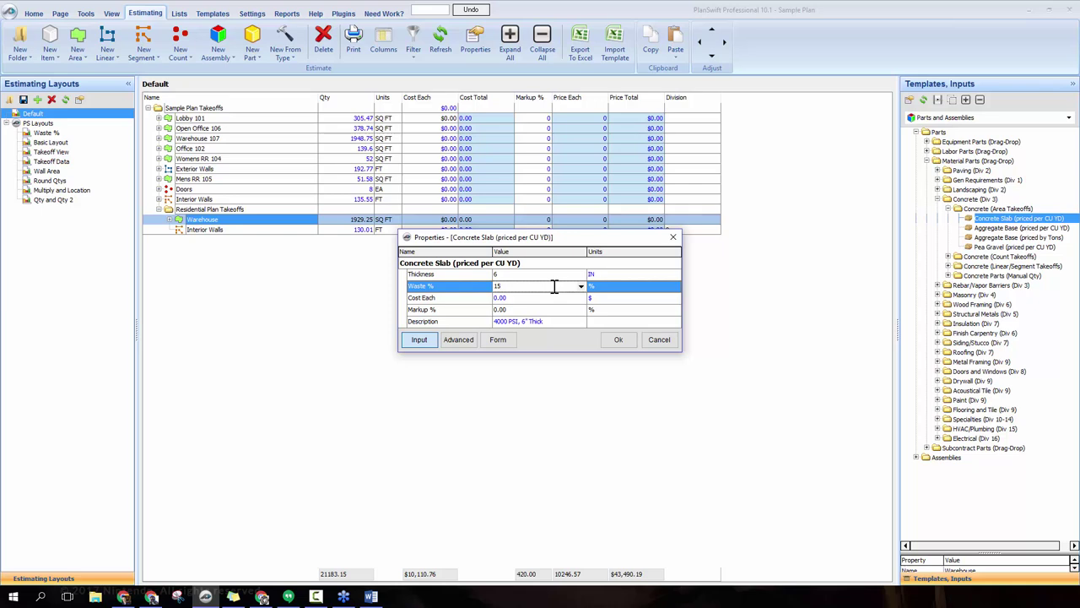
type(".5")
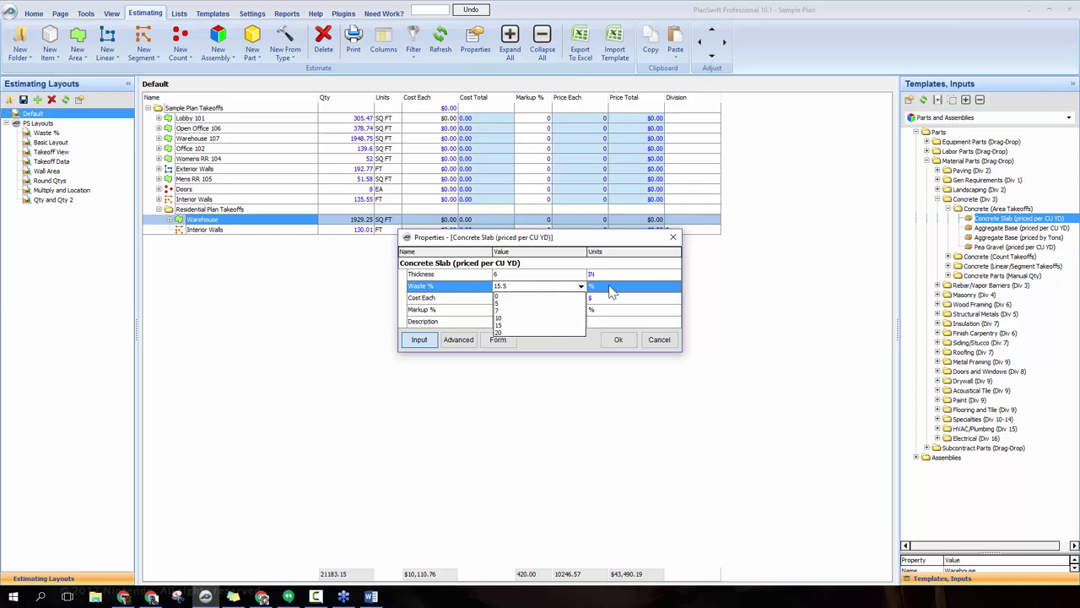
key("Tab")
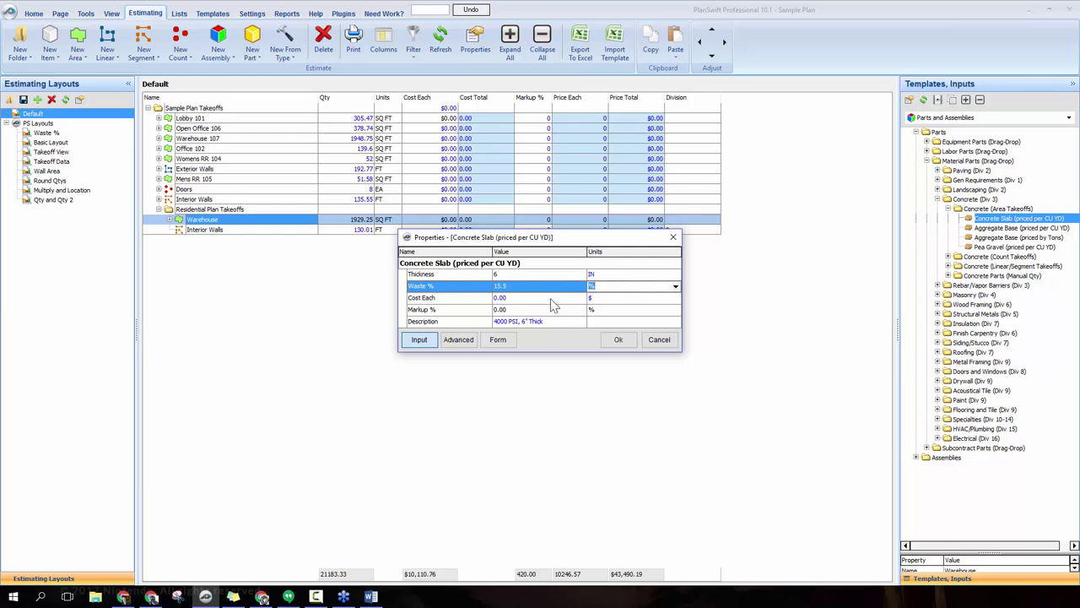
- Price the concrete slab at $50 each with a 10 % markup, and show the part under Warehouse
left_click(549, 299)
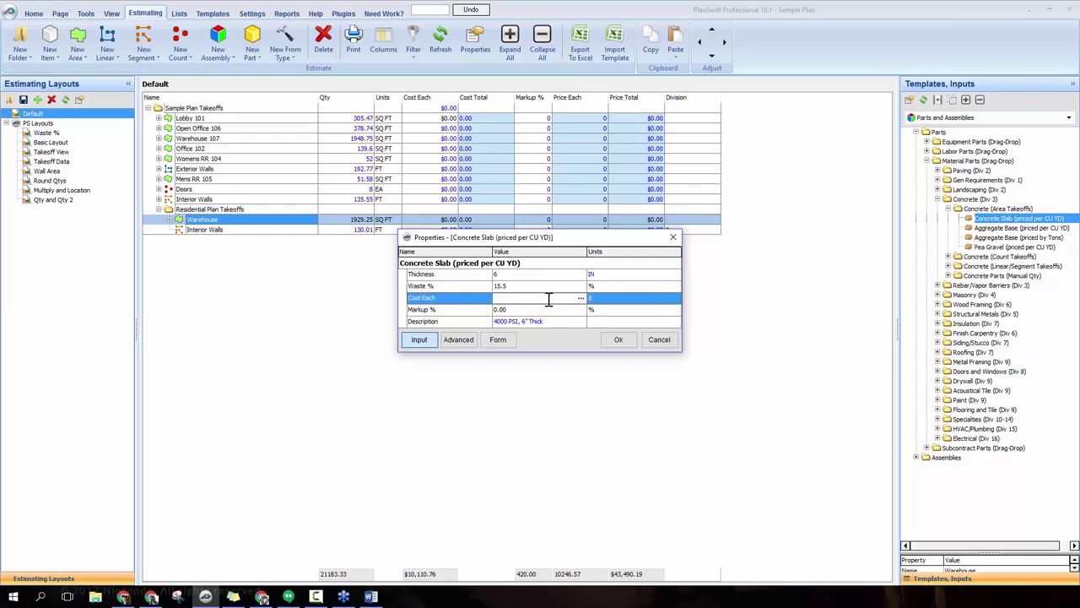
left_click(504, 265)
type("50")
left_click(521, 308)
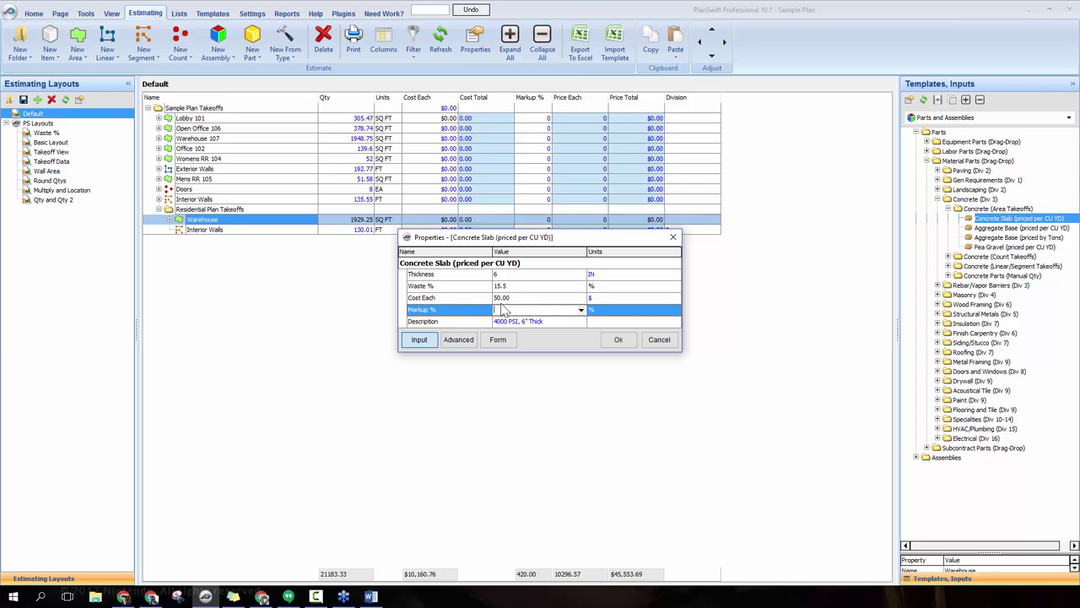
left_click(581, 309)
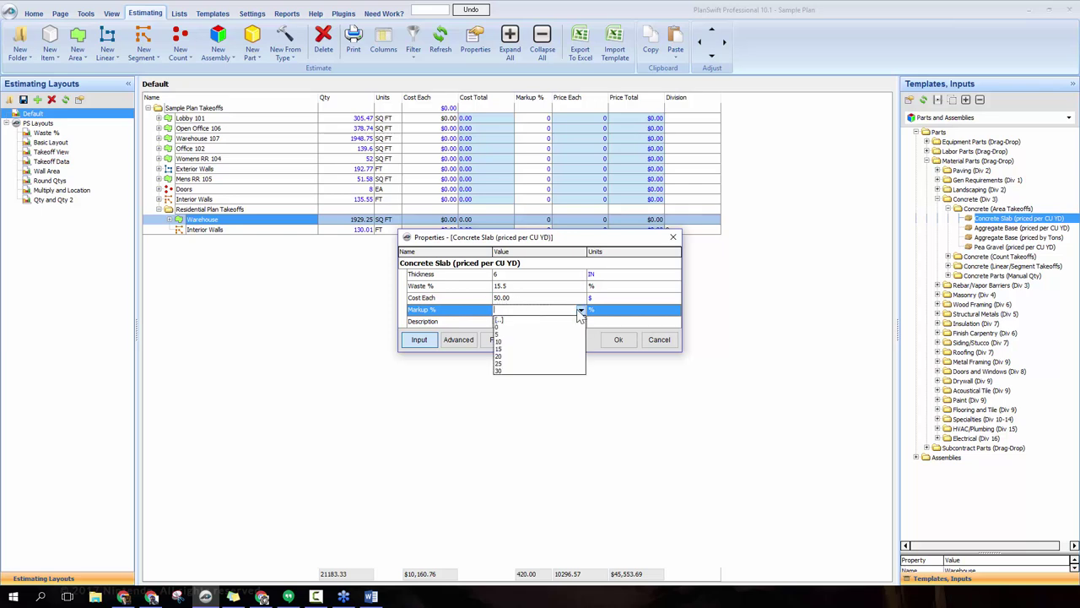
left_click(541, 342)
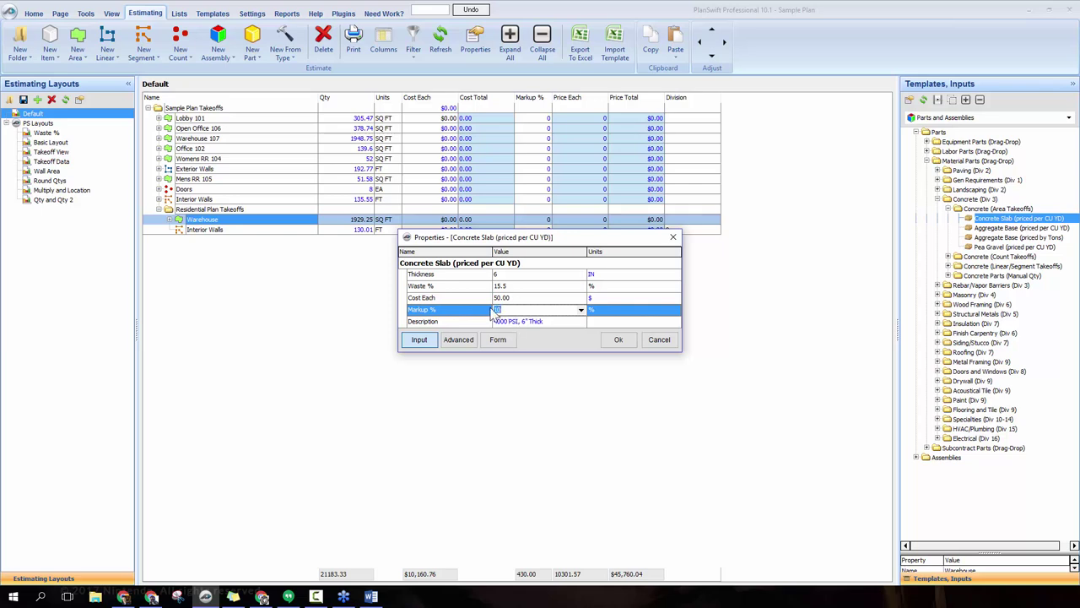
left_click(616, 340)
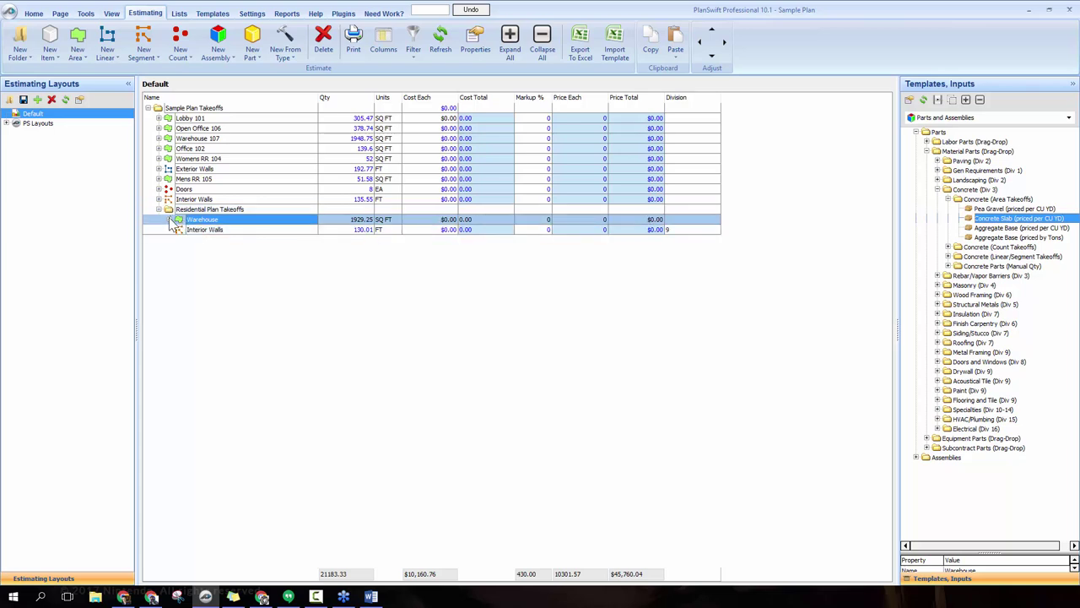
left_click_drag(172, 222, 173, 221)
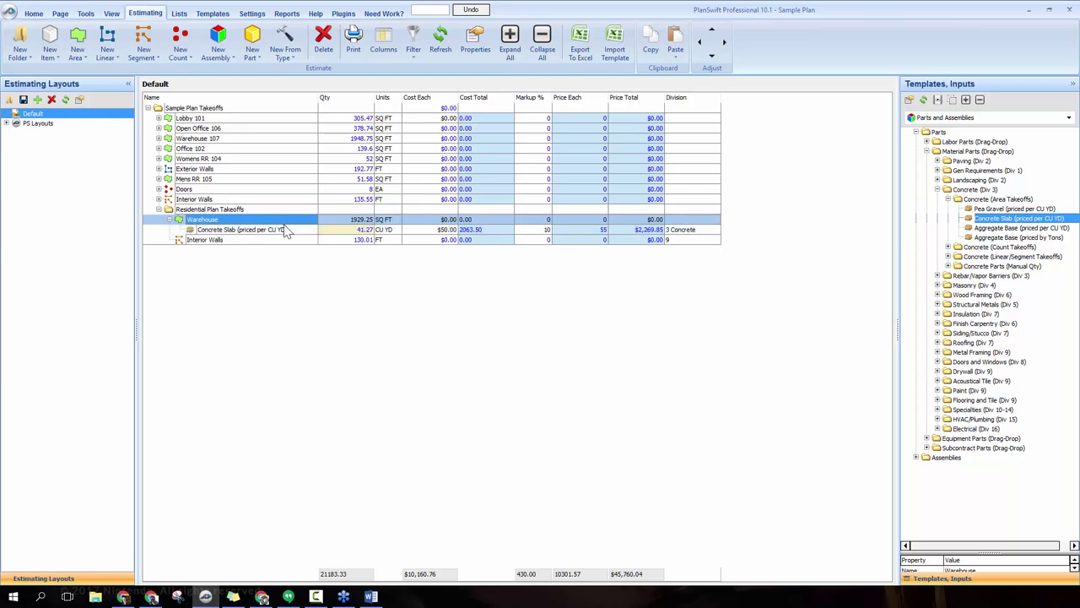
left_click(221, 229)
- Add the 5/8" Drywall (priced EA) part from Drywall (Linear/Segment Takeoffs) to the Interior Walls takeoff under Residential Plan Takeoffs
left_click(1005, 372)
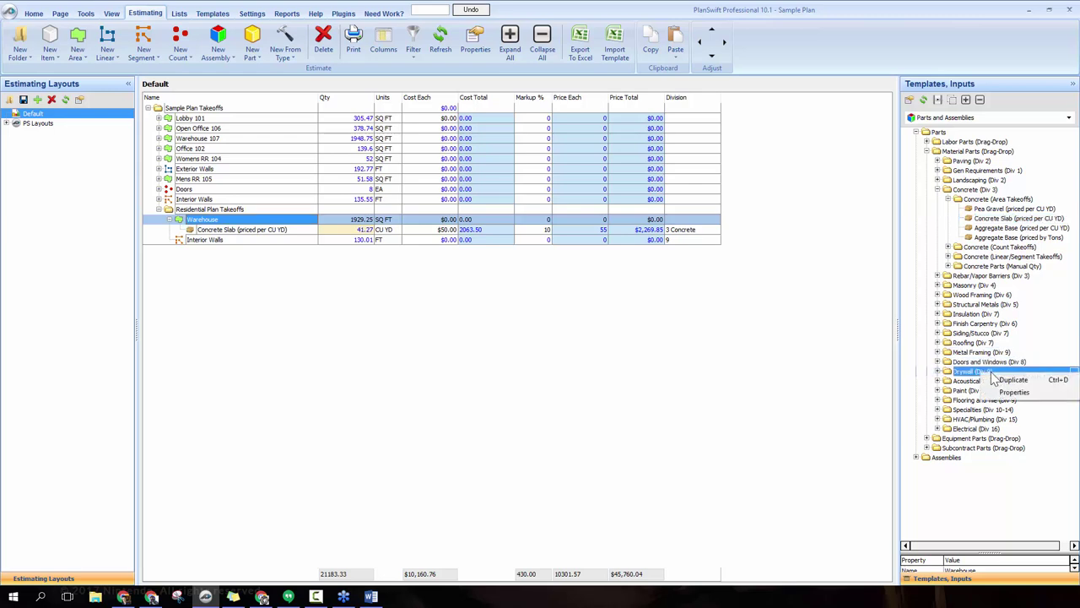
left_click(938, 190)
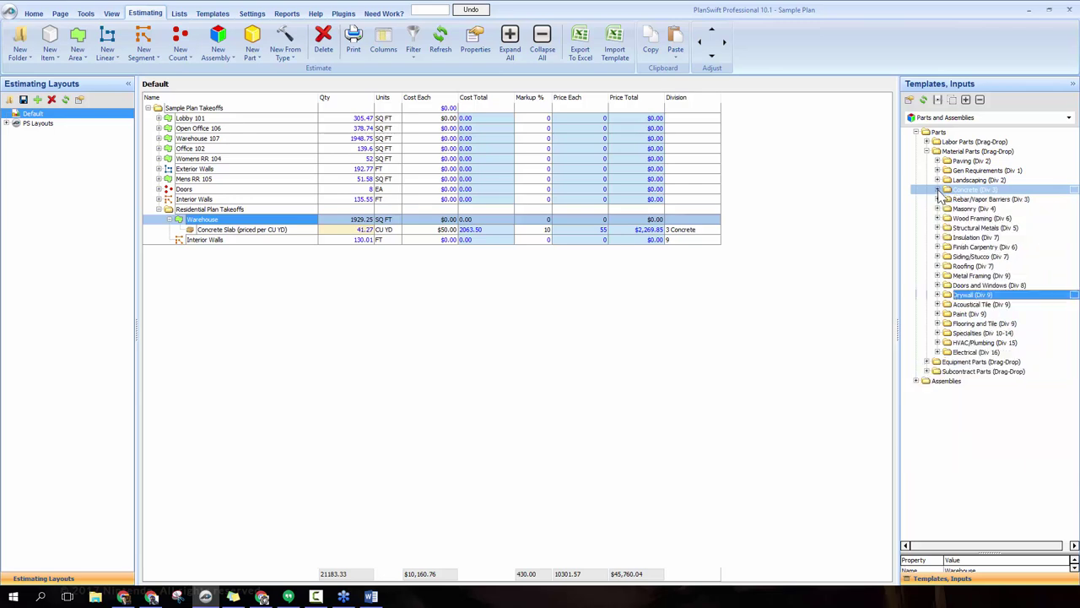
left_click(938, 295)
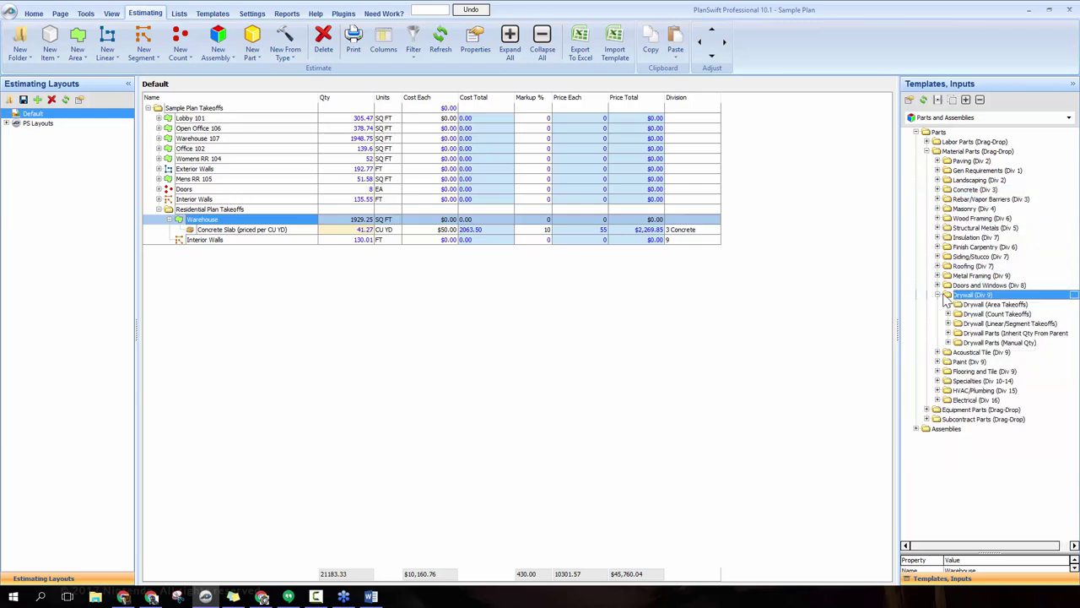
left_click(225, 241)
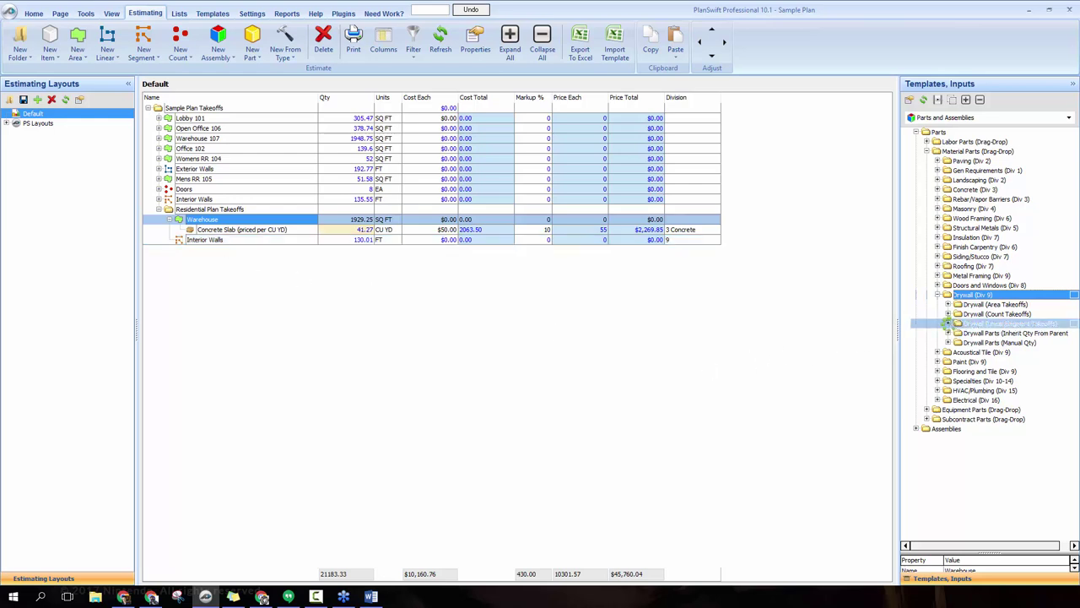
left_click(947, 323)
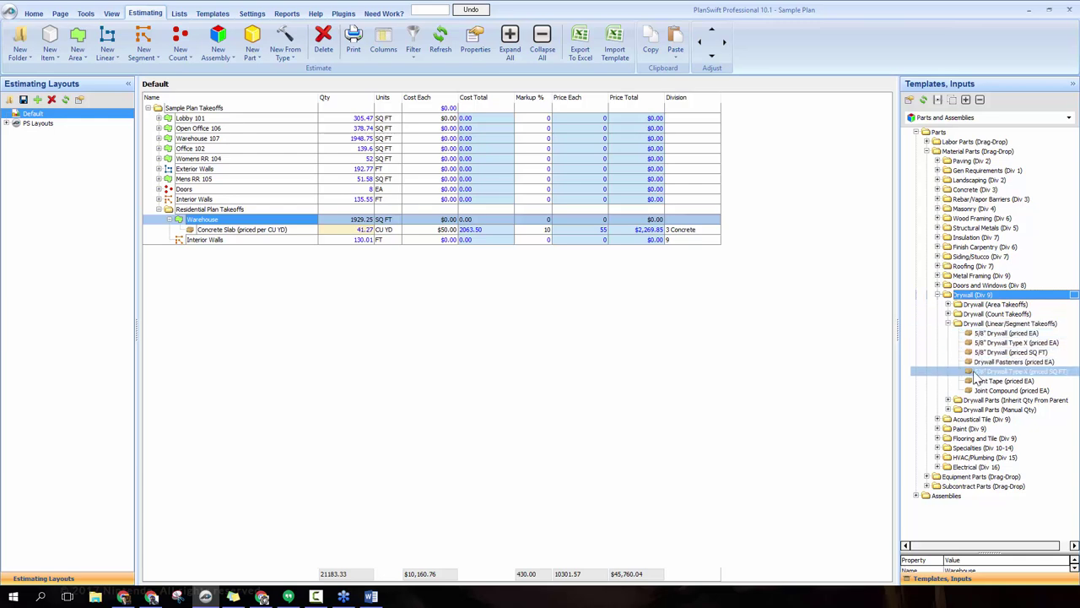
left_click(1010, 335)
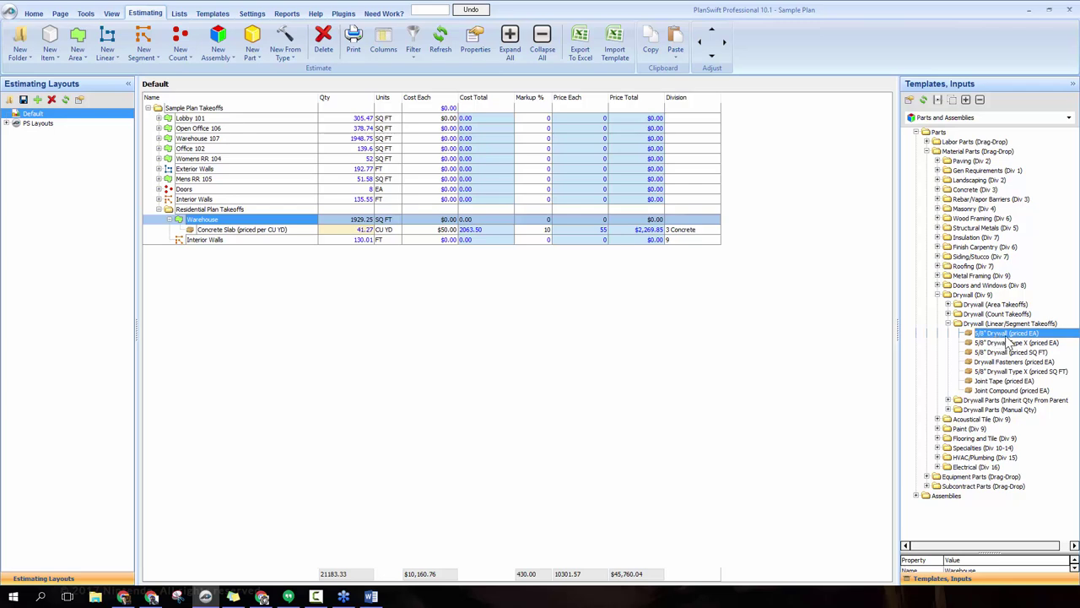
left_click_drag(1000, 336, 257, 248)
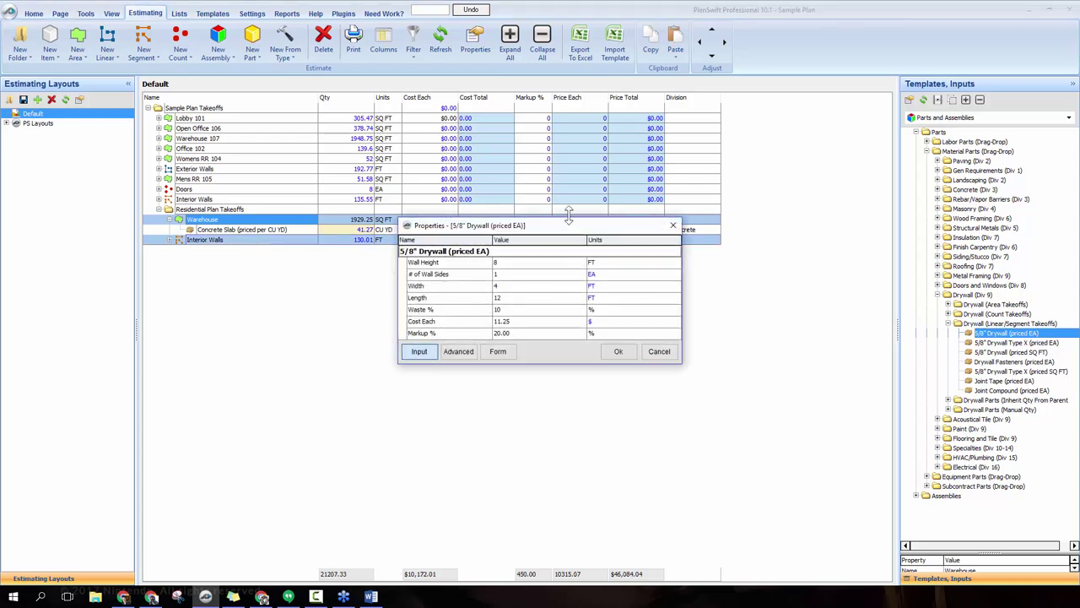
- Set the drywall part's wall height to 10 FT and its number of wall sides to 2
left_click(521, 263)
left_click(581, 262)
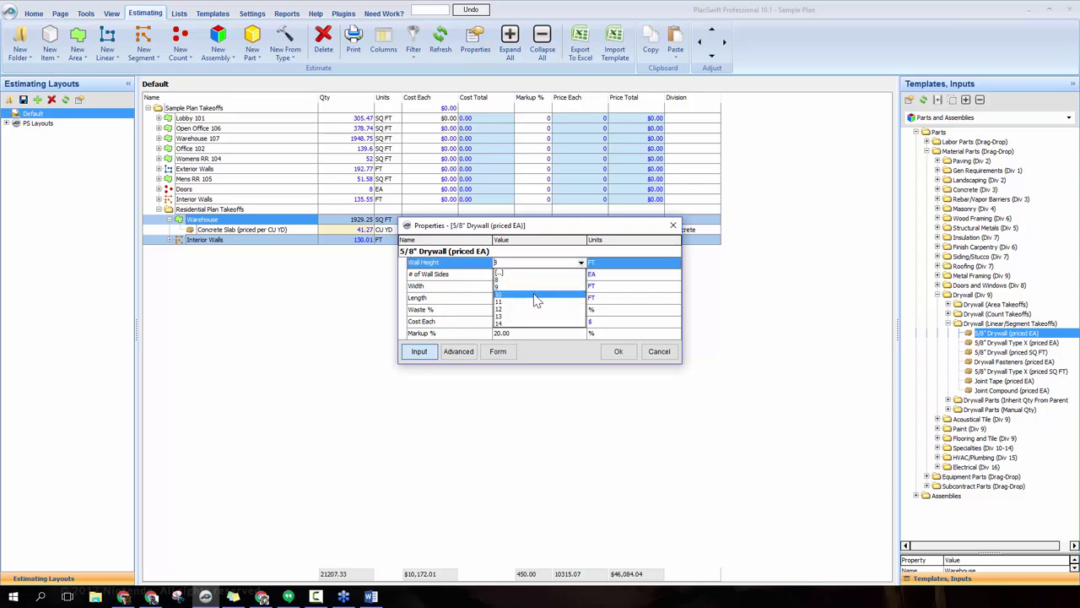
left_click(537, 293)
left_click(544, 277)
left_click(581, 275)
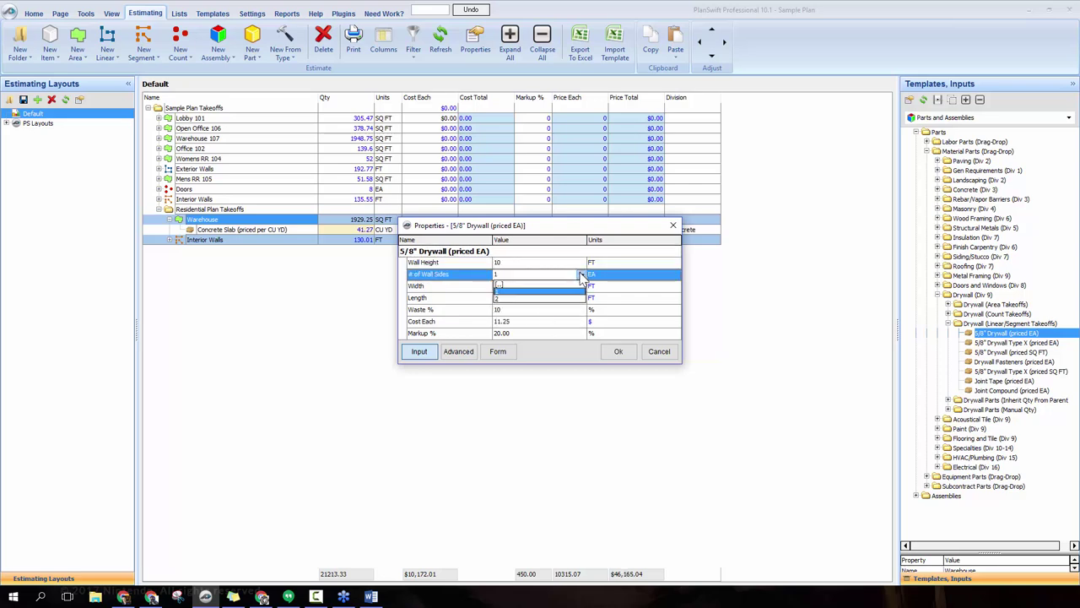
left_click(523, 295)
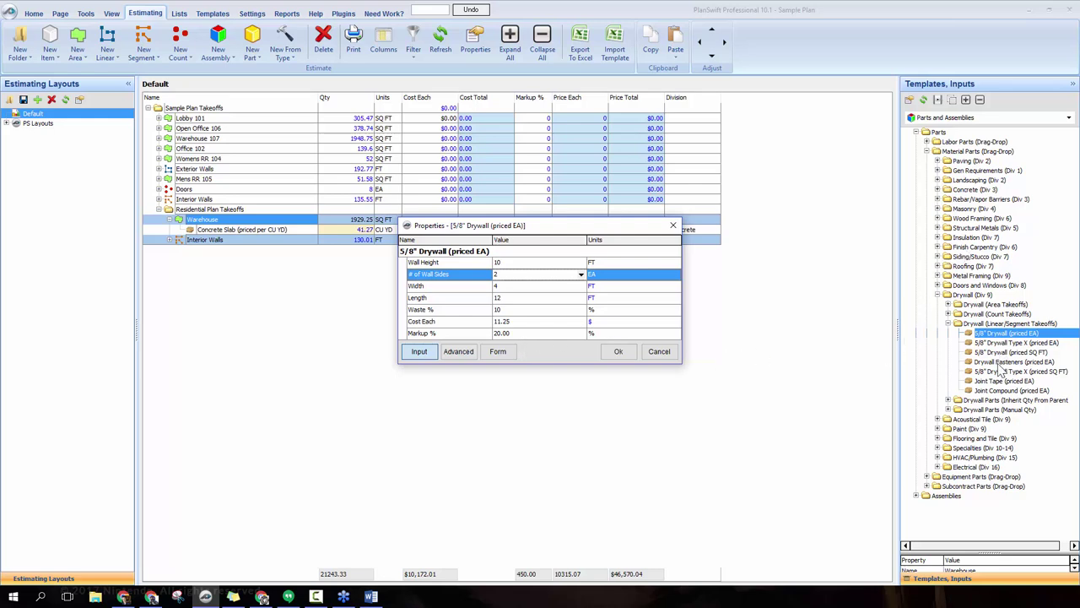
- Rename the drywall part to 1/2" Drywall (priced EA), accept its properties, and show it under Interior Walls
left_click(411, 258)
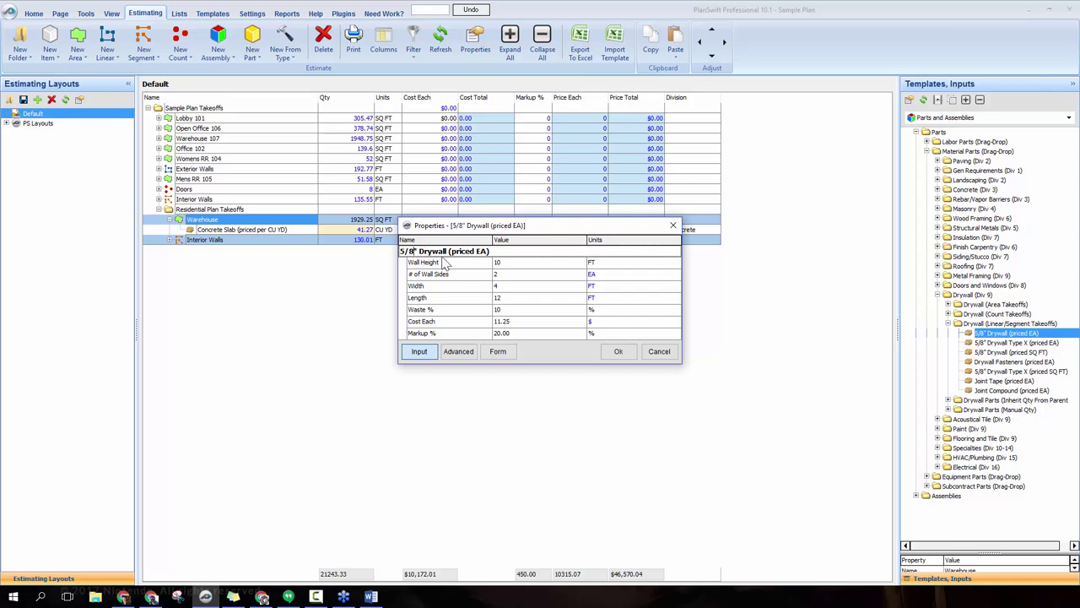
key("BackSpace")
key("BackSpace")
key("BackSpace")
type("1/2")
left_click(628, 355)
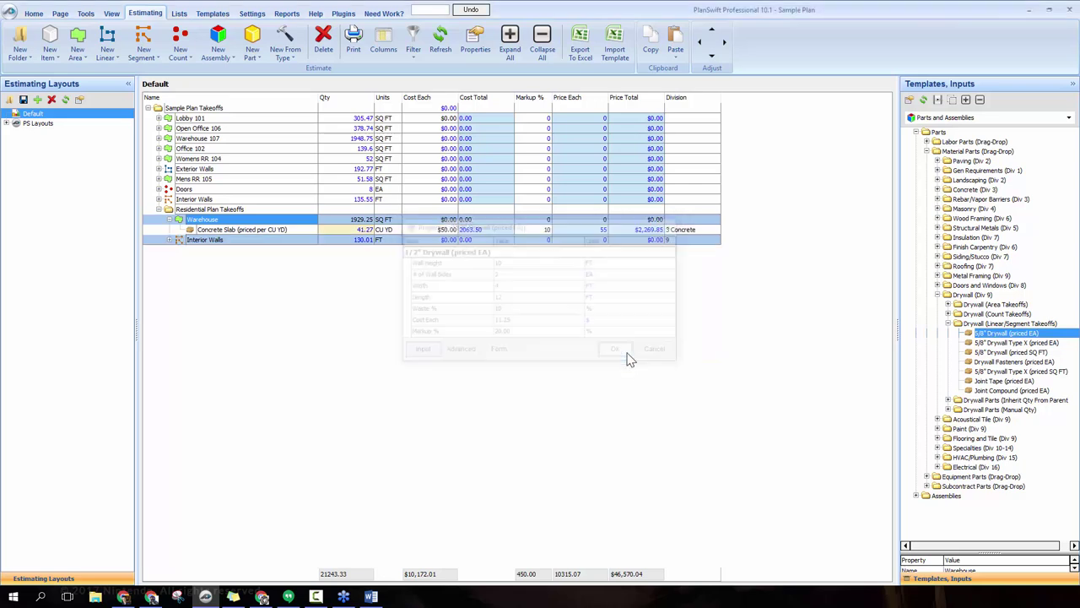
left_click(210, 243)
left_click(170, 240)
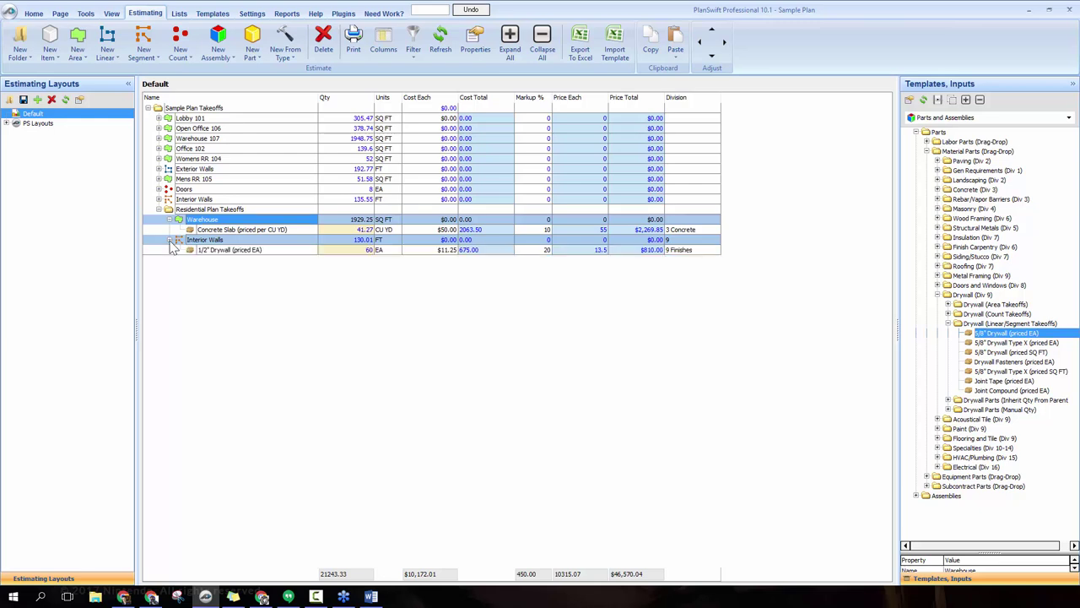
- Review the input properties of the 1/2" Drywall (priced EA) part under Interior Walls and accept them as they are
left_click(179, 250)
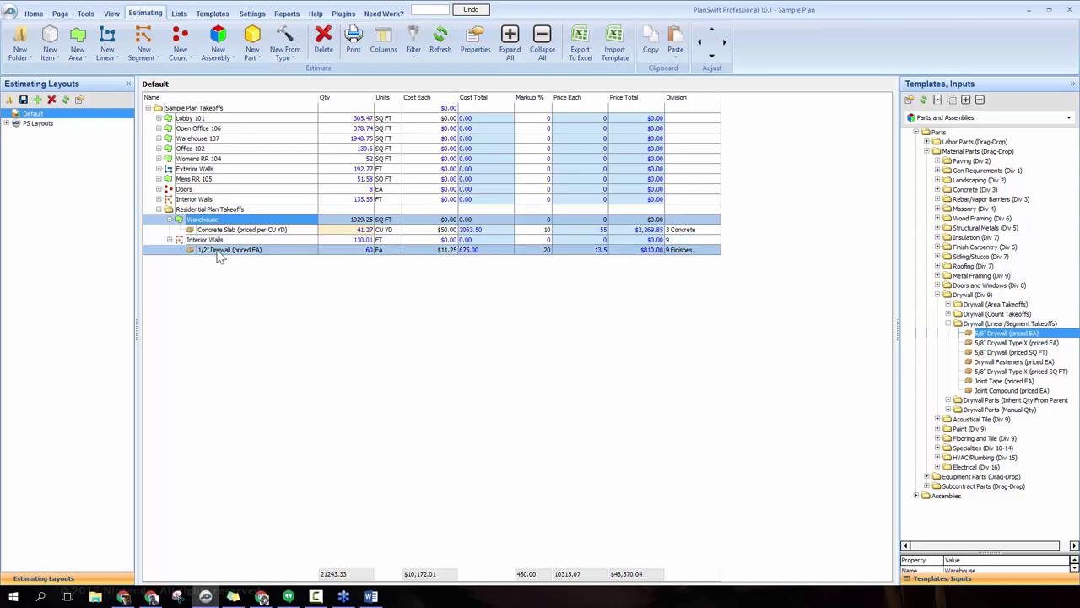
left_click(376, 263)
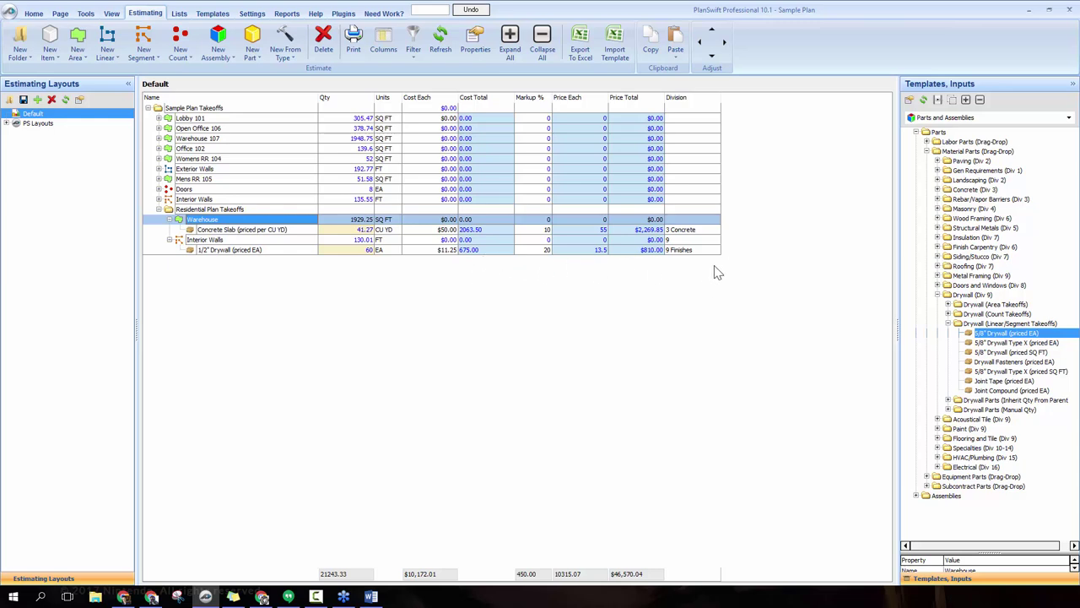
left_click(210, 252)
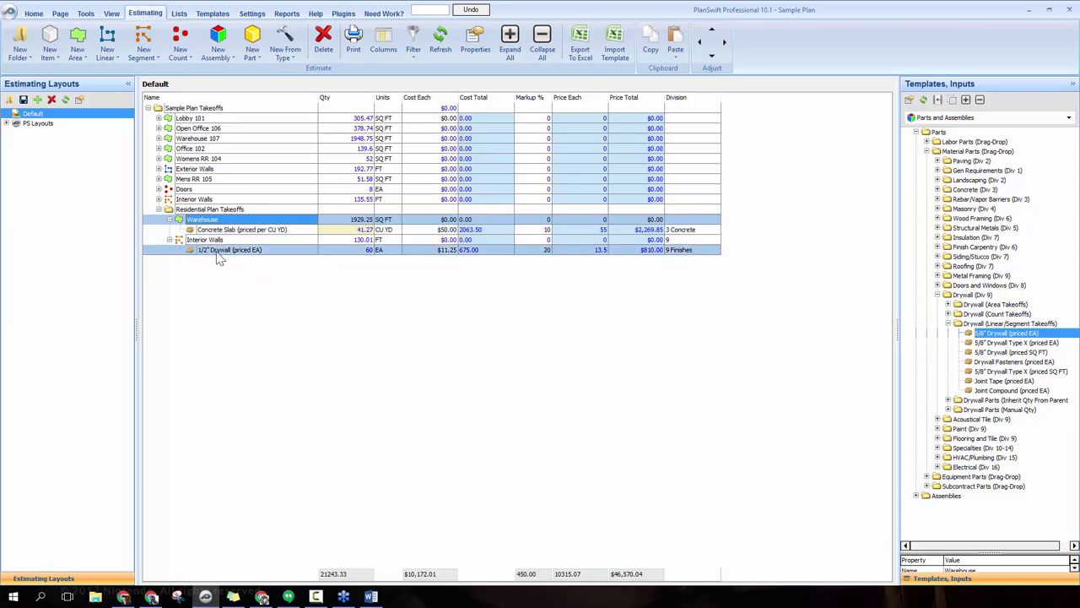
right_click(217, 253)
left_click(233, 262)
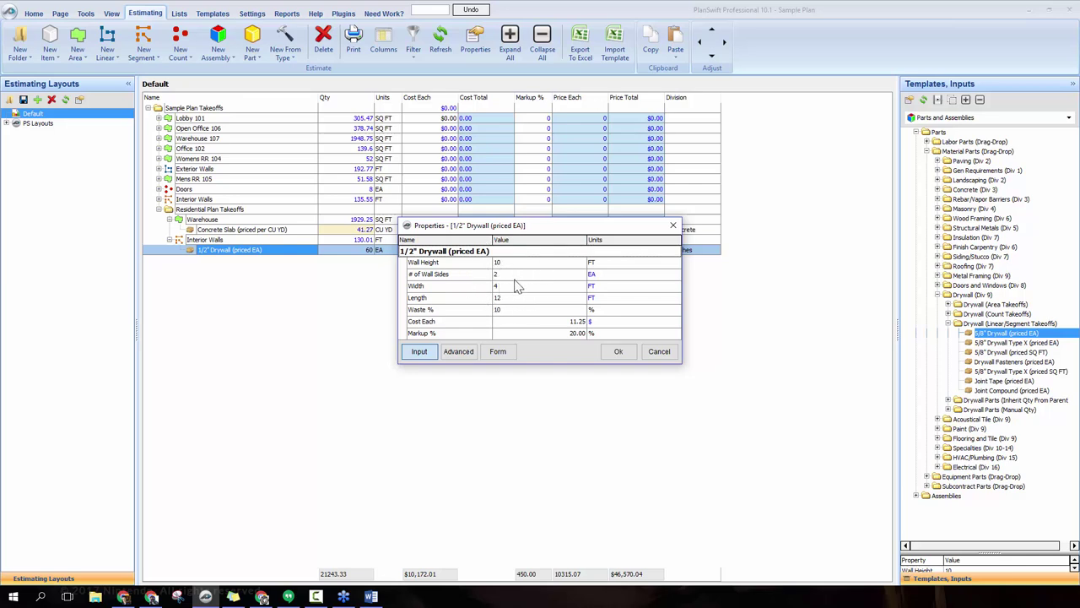
left_click(1018, 337)
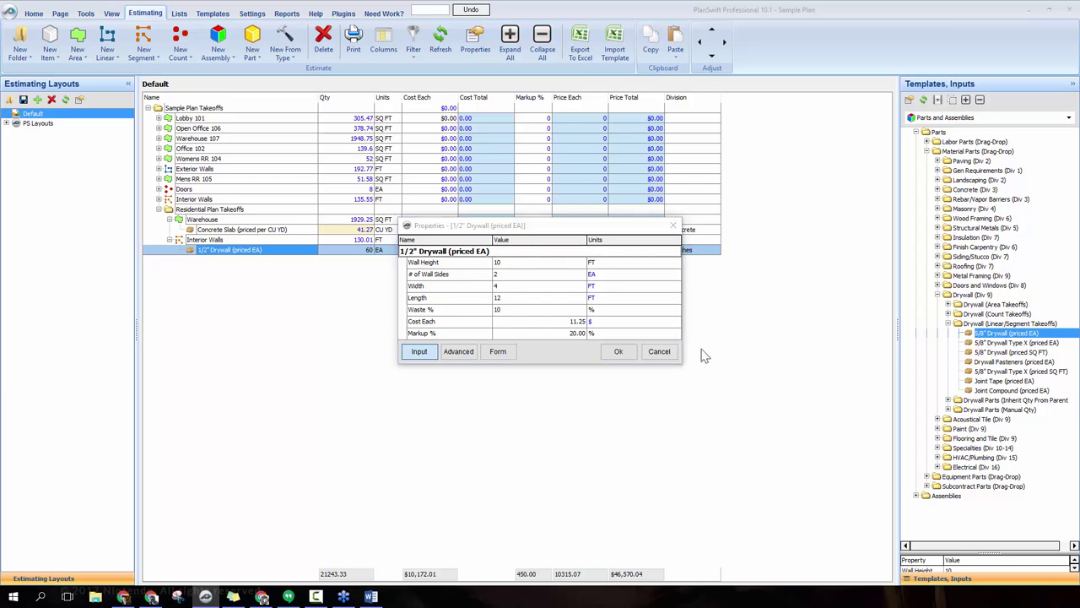
left_click(618, 351)
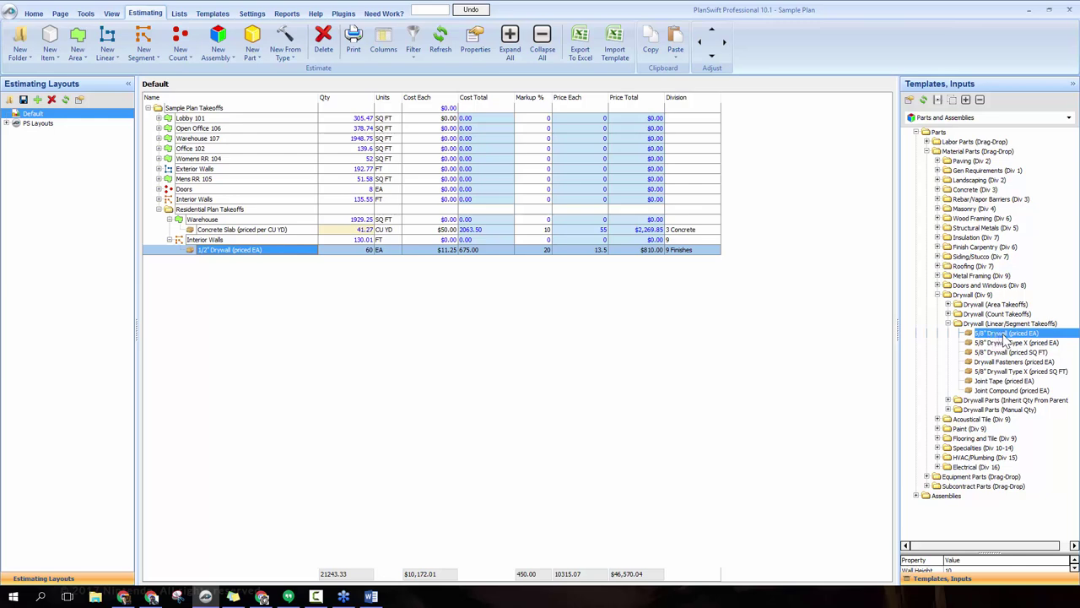
- Try adding the 5/8" Drywall (priced EA) part to the Interior Walls takeoff under Residential Plan Takeoffs, and cancel its properties
left_click(228, 242)
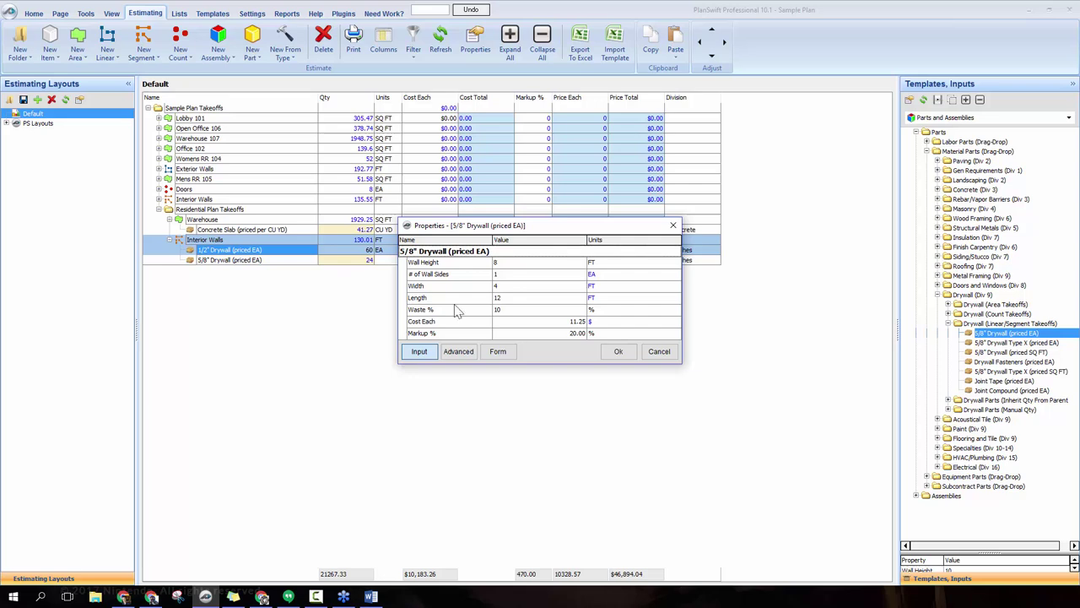
left_click(652, 350)
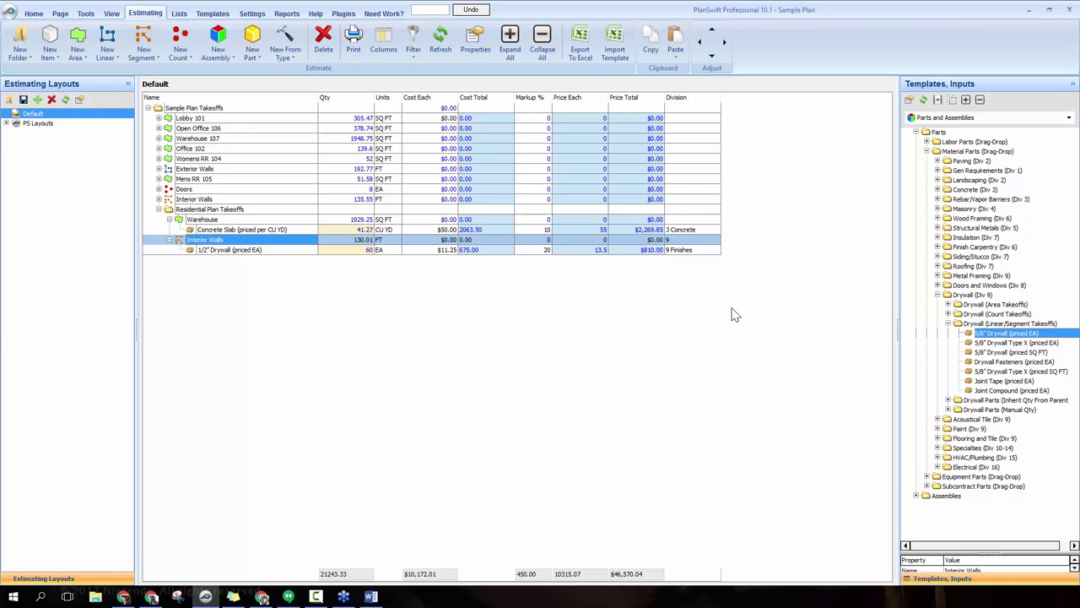
- Collapse the Parts templates and expand the drag-drop Example Assemblies (Area Takeoffs) to show the items inside Concrete Slab Assembly
left_click(916, 132)
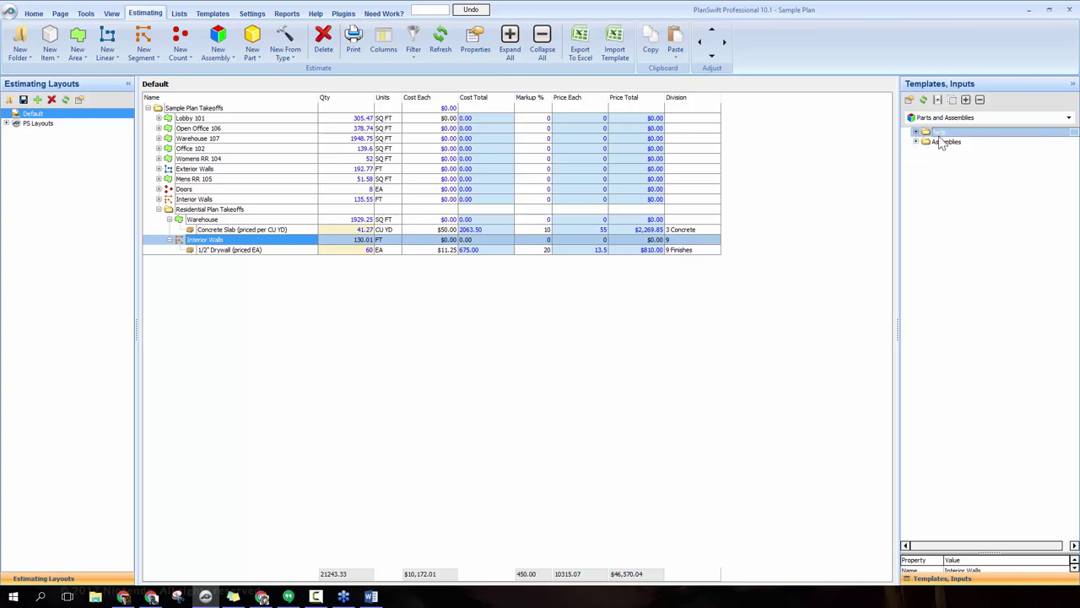
left_click(918, 143)
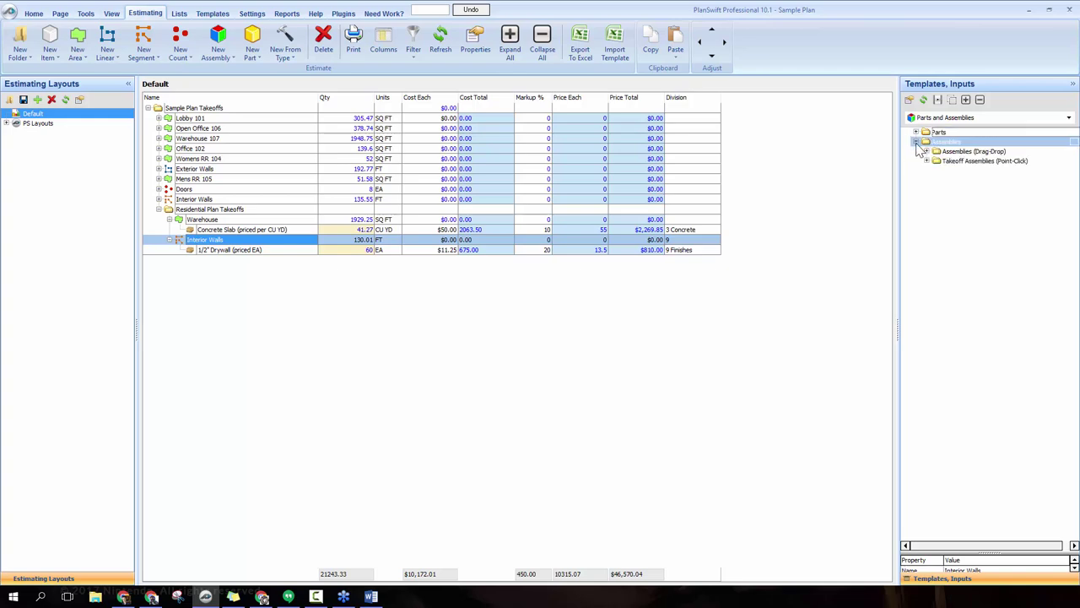
left_click(926, 152)
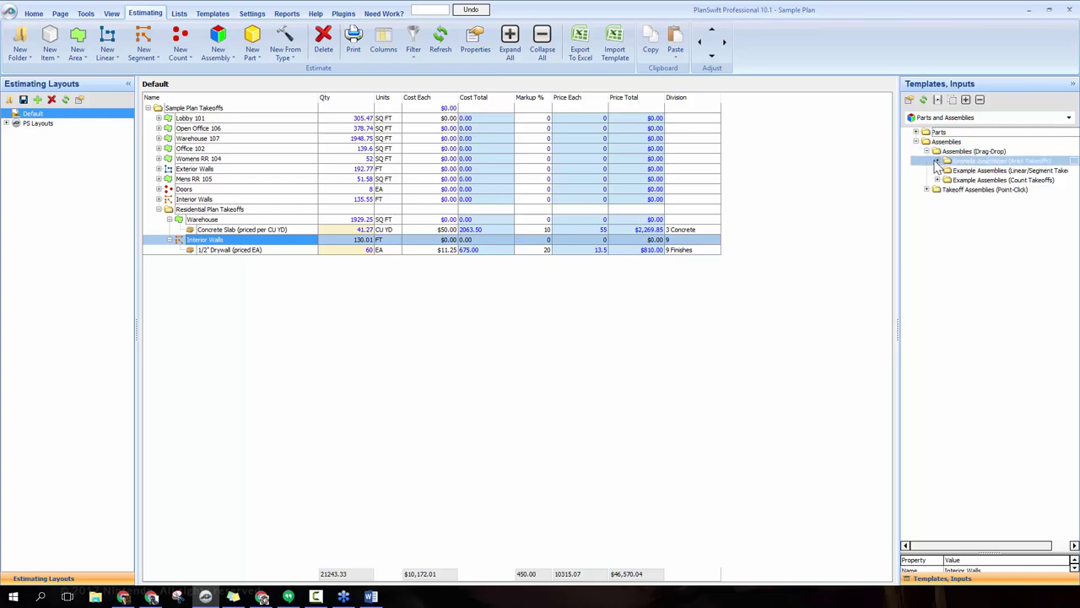
left_click(937, 162)
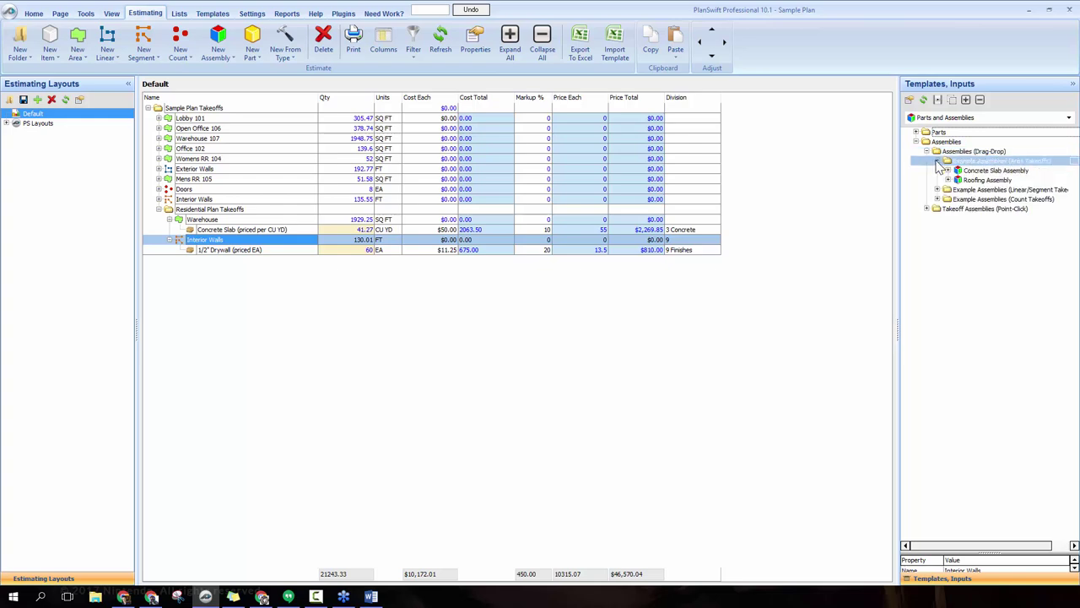
left_click(981, 172)
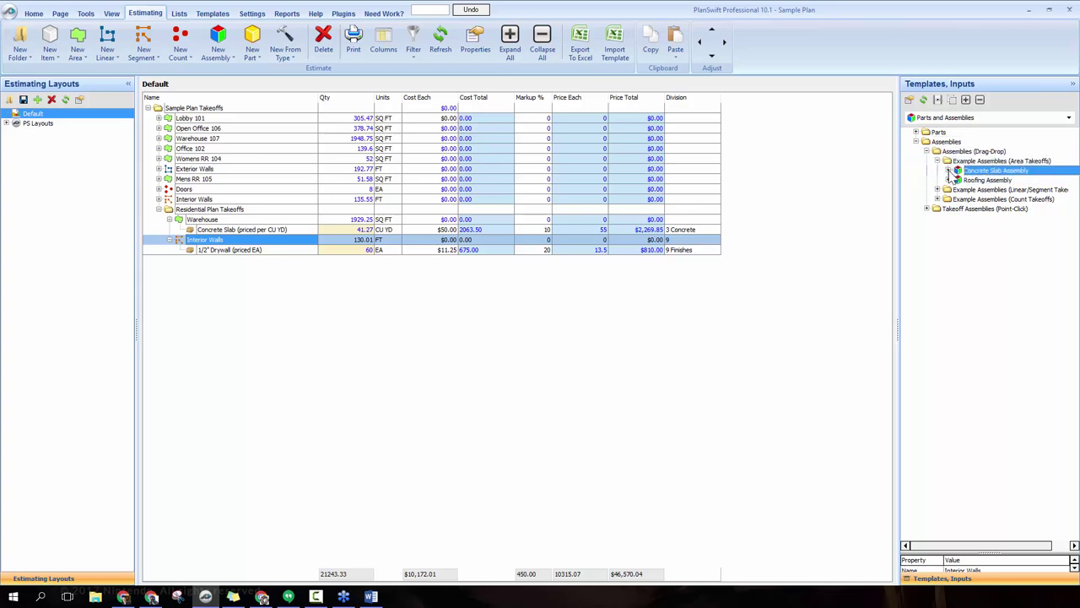
left_click(948, 170)
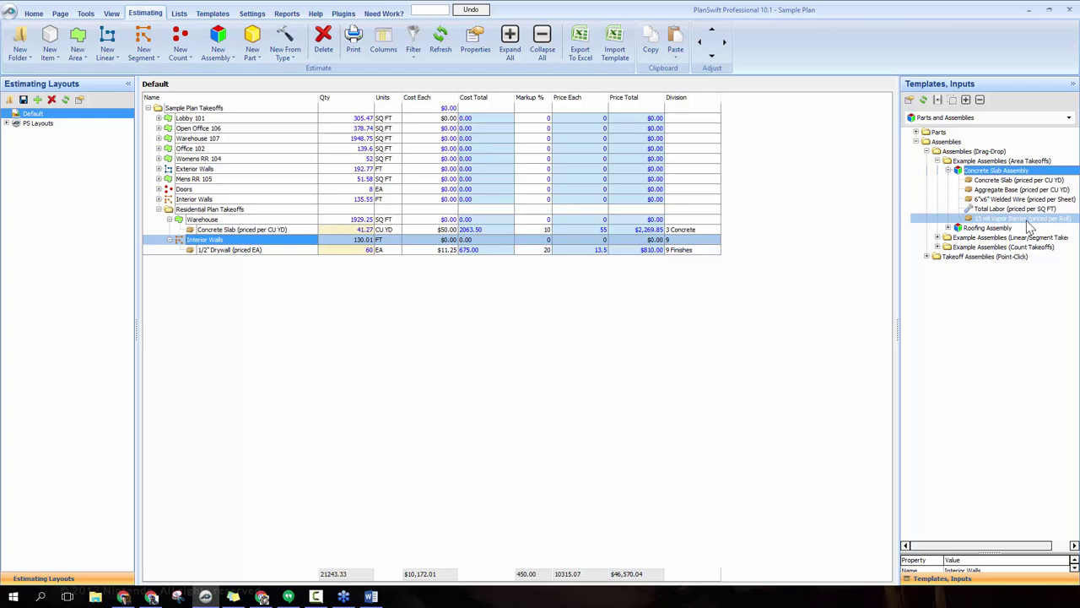
- Delete the Concrete Slab (priced per CU YD) part from the Warehouse takeoff under Residential Plan Takeoffs
left_click(271, 230)
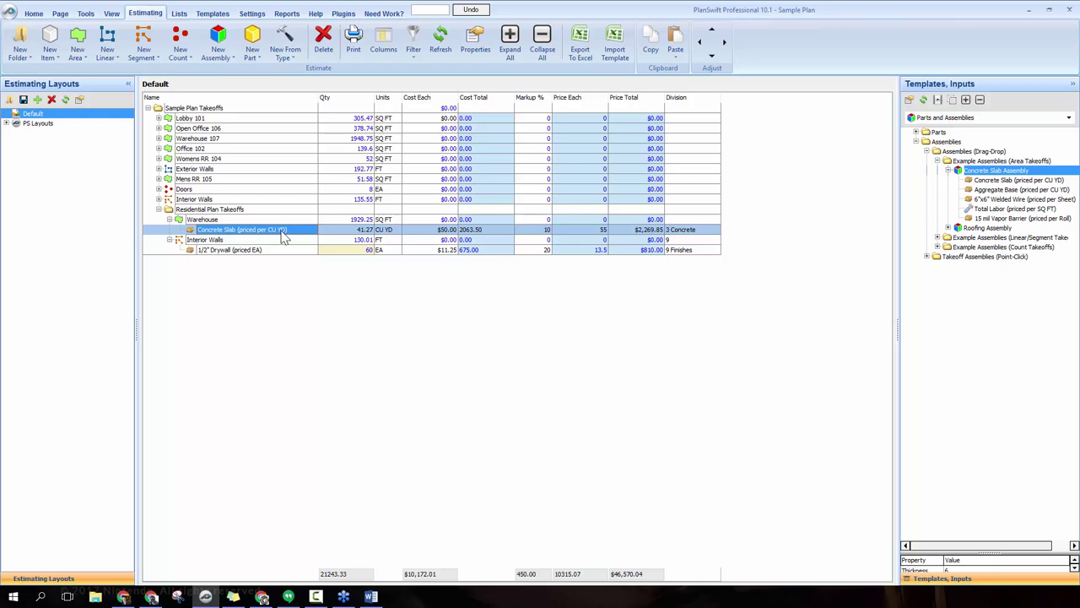
key("Delete")
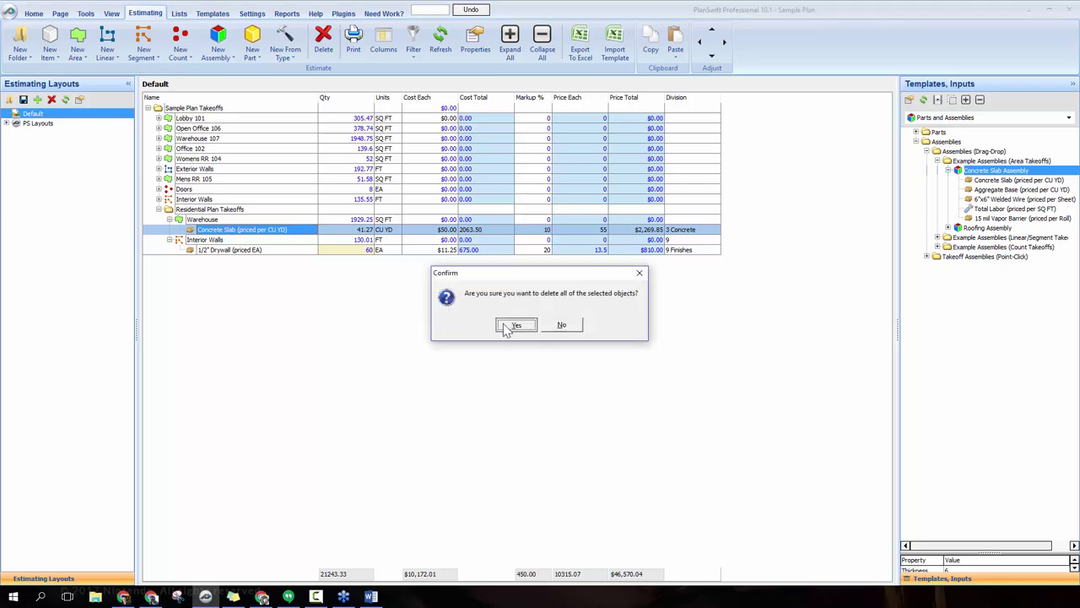
left_click(515, 325)
- Add the Concrete Slab Assembly to the Warehouse takeoff under Residential Plan Takeoffs, accept its default properties, and expand it
left_click(296, 221)
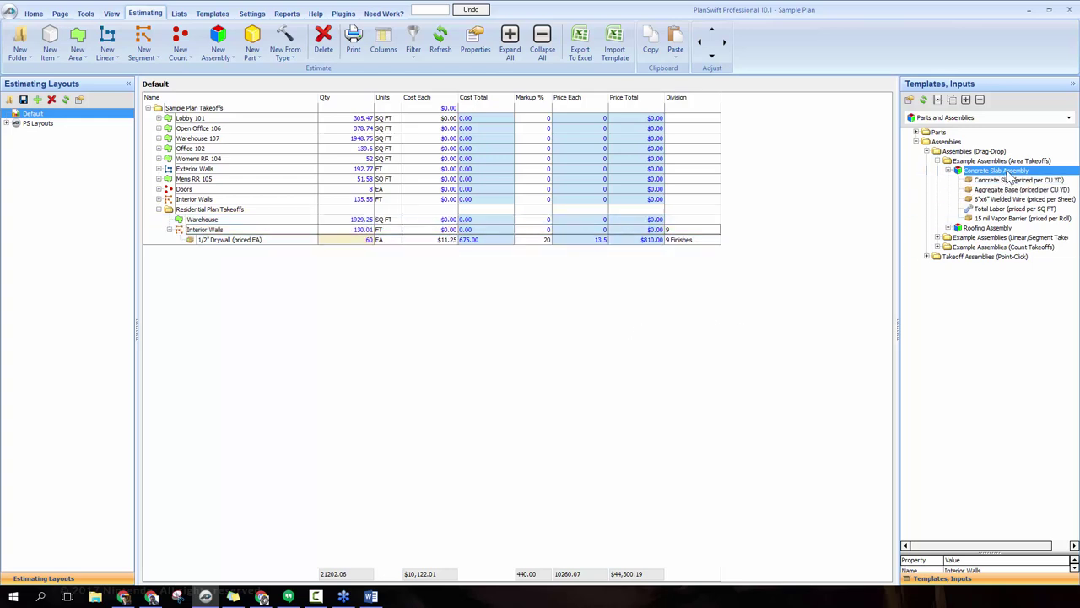
left_click_drag(1008, 174, 302, 221)
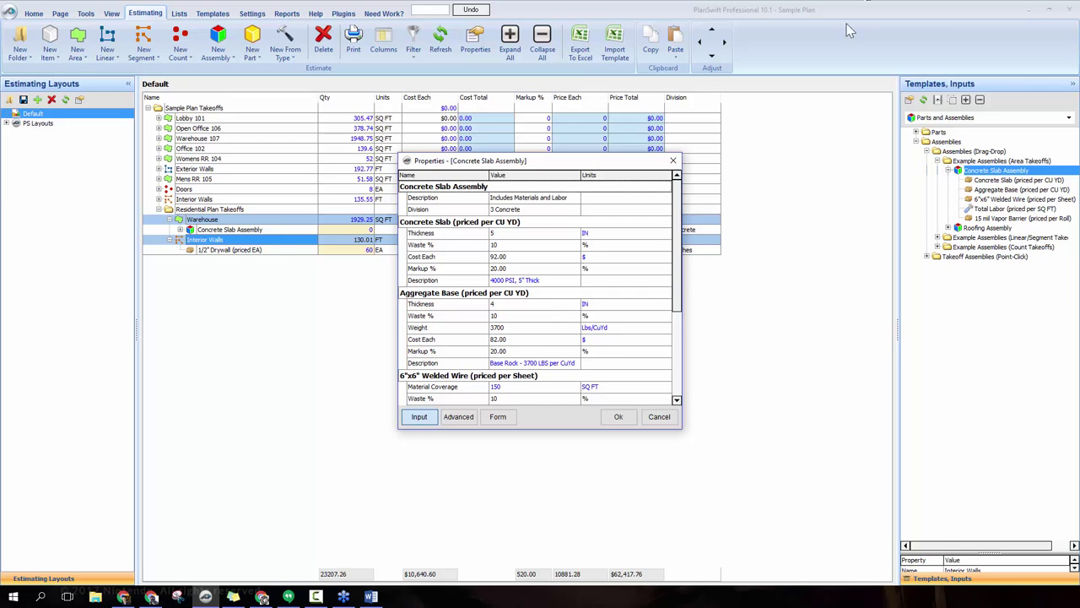
left_click(521, 234)
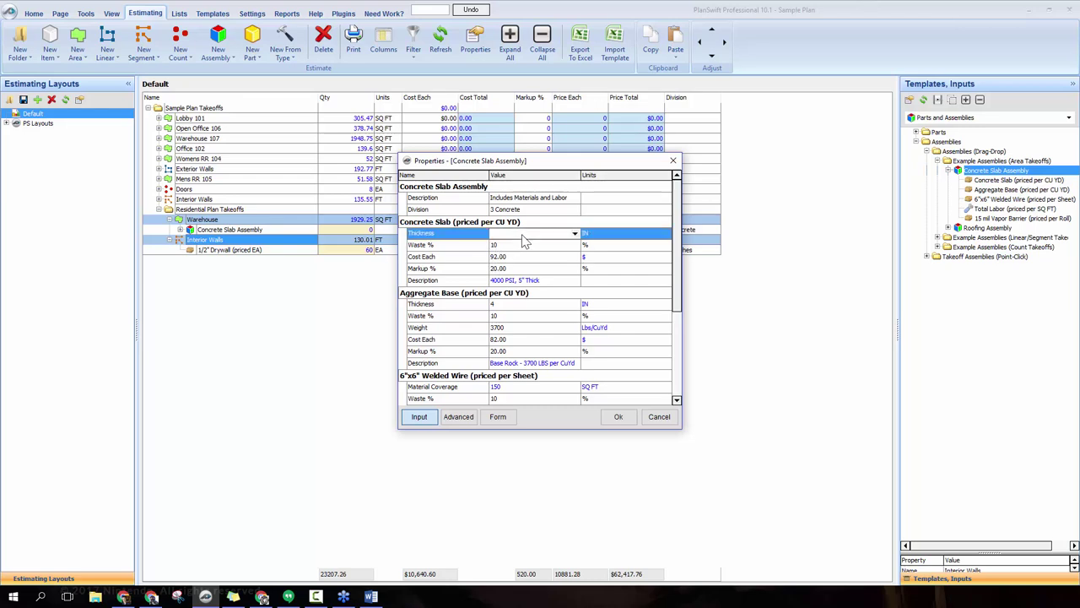
scroll(561, 260, "down", 2)
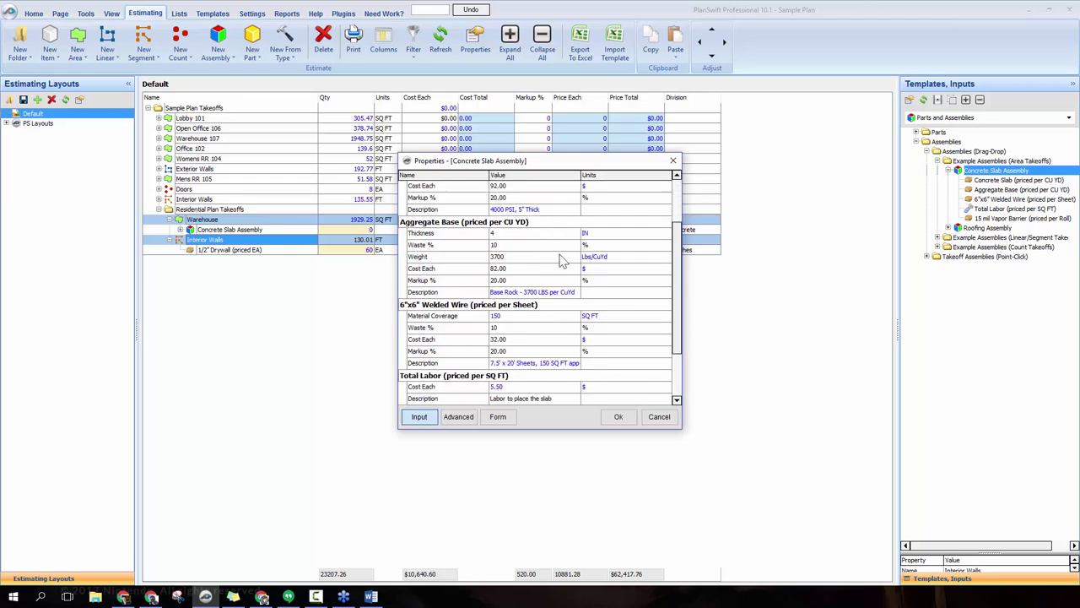
scroll(576, 260, "down", 2)
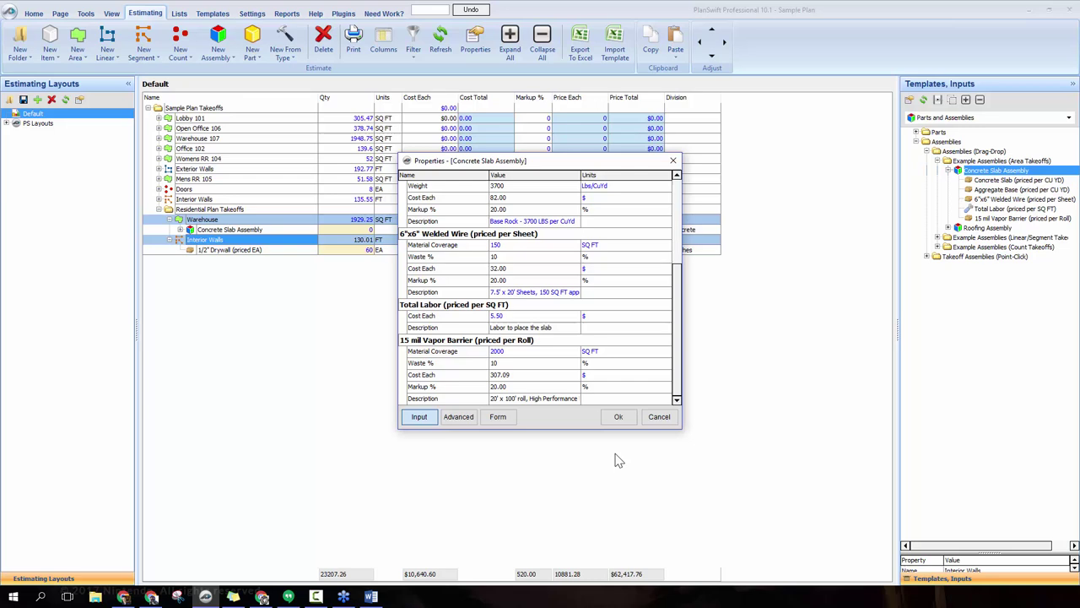
left_click(619, 417)
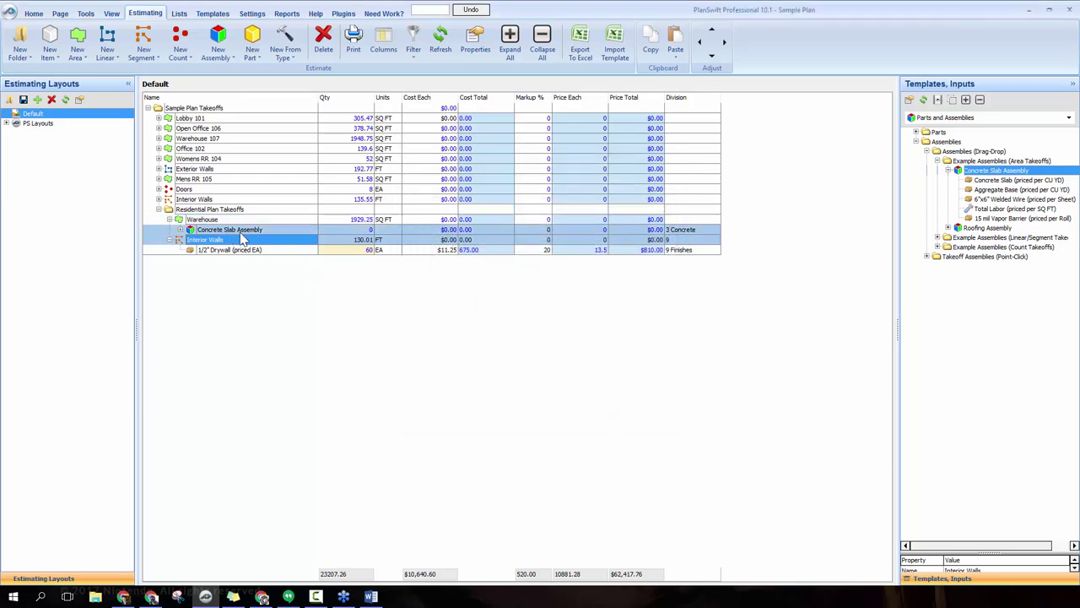
left_click(179, 230)
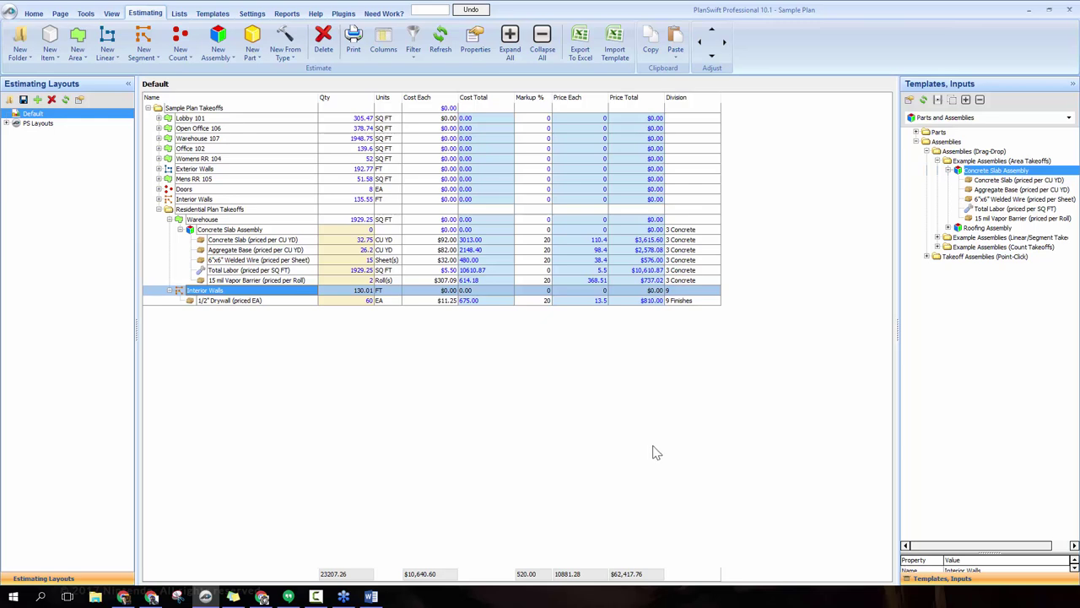
- Reopen the 1/2" Drywall (priced EA) part's input properties to check them, and accept them without edits
left_click(239, 305)
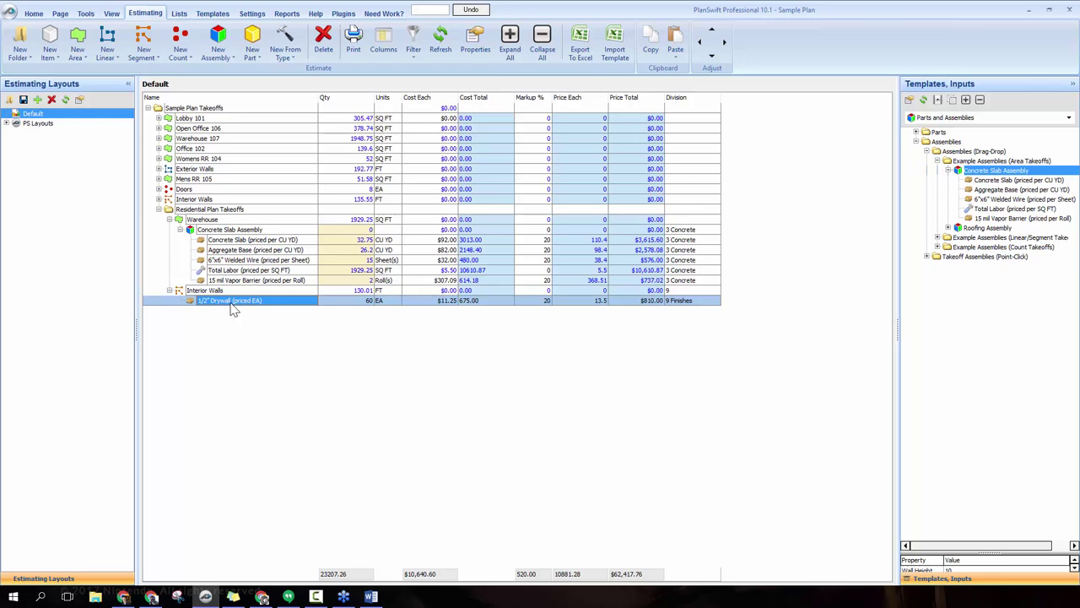
right_click(241, 301)
left_click(262, 305)
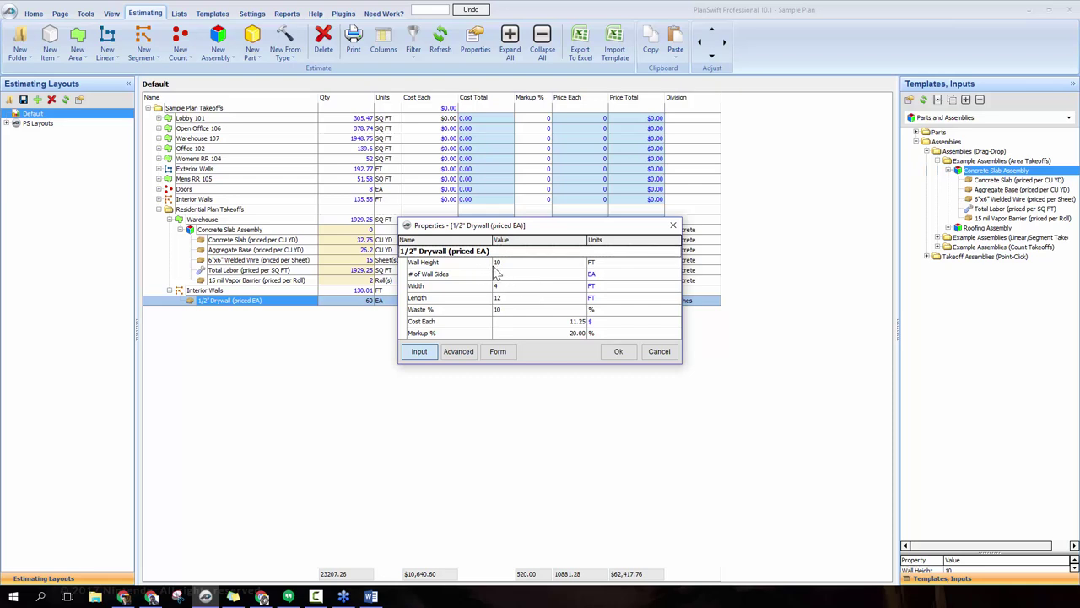
left_click(617, 352)
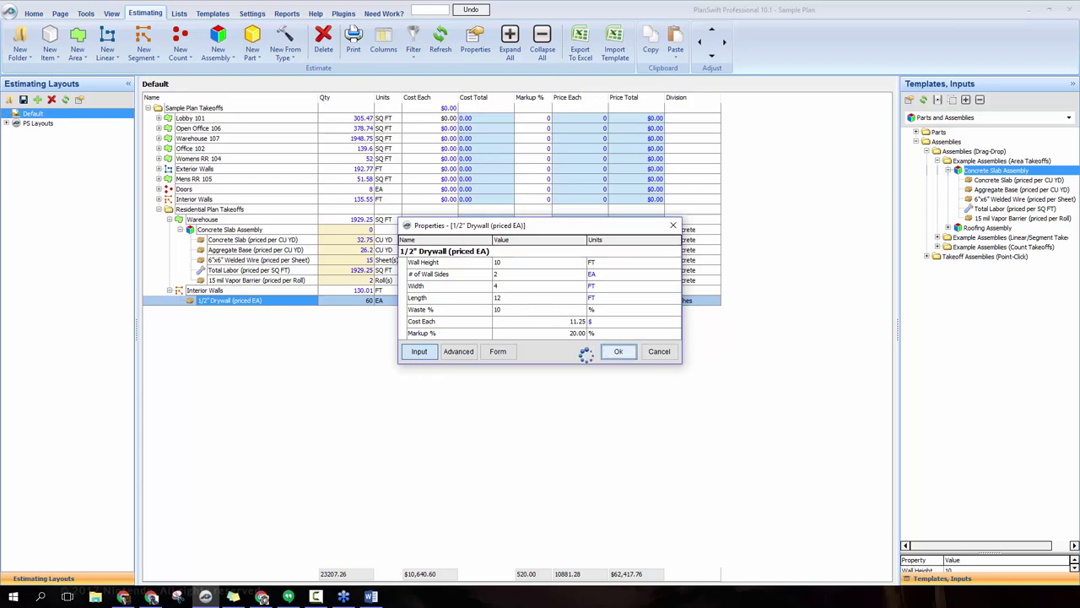
- Copy the 1/2" Drywall (priced EA) part from Interior Walls into the Parts and Assemblies templates, and return to the estimate
left_click(185, 303)
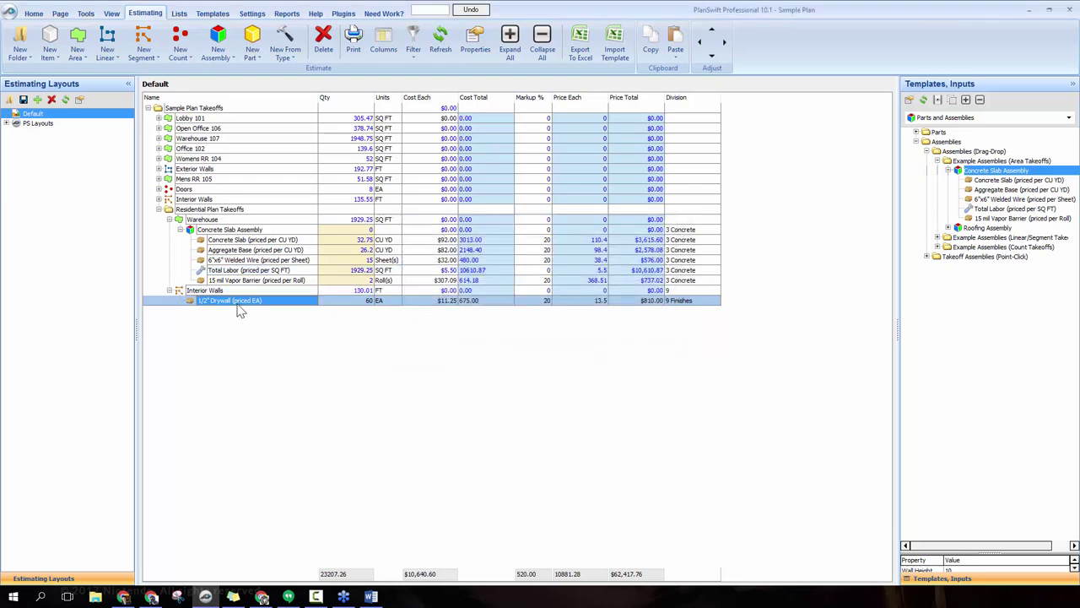
right_click(242, 305)
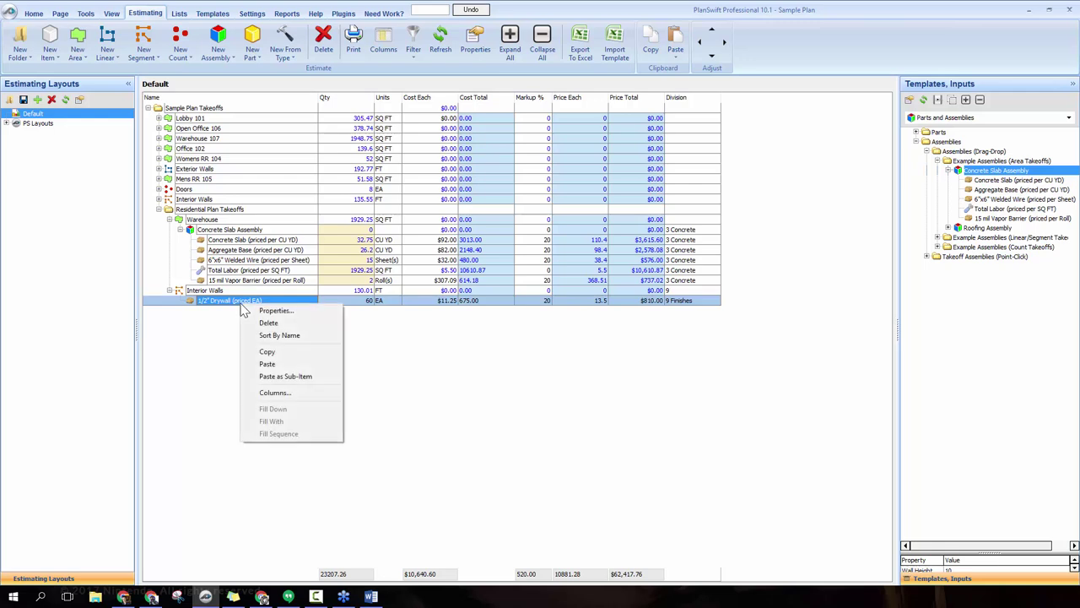
left_click(267, 353)
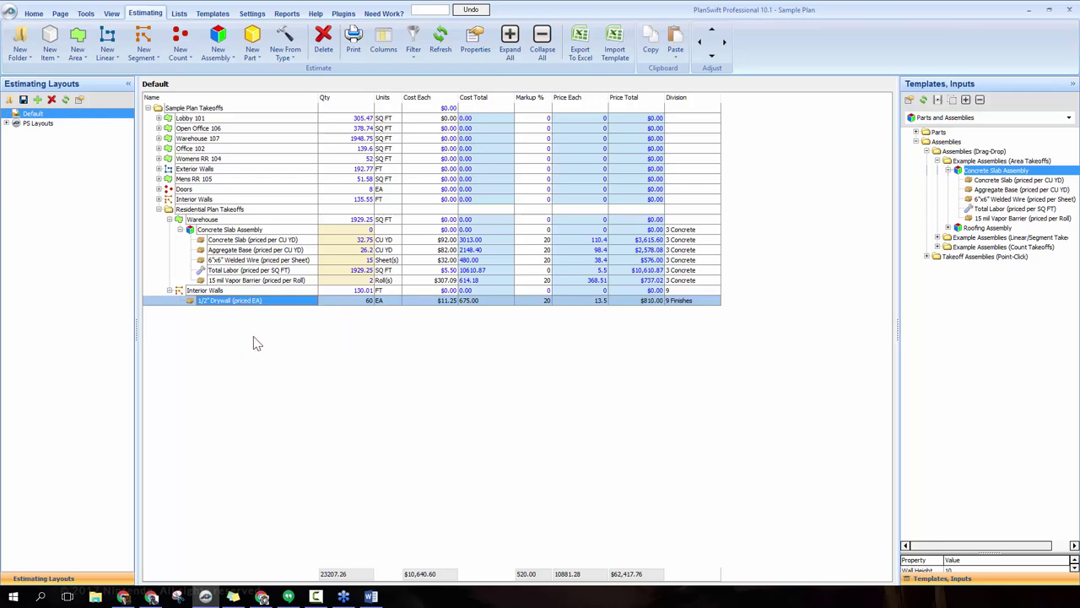
left_click(220, 18)
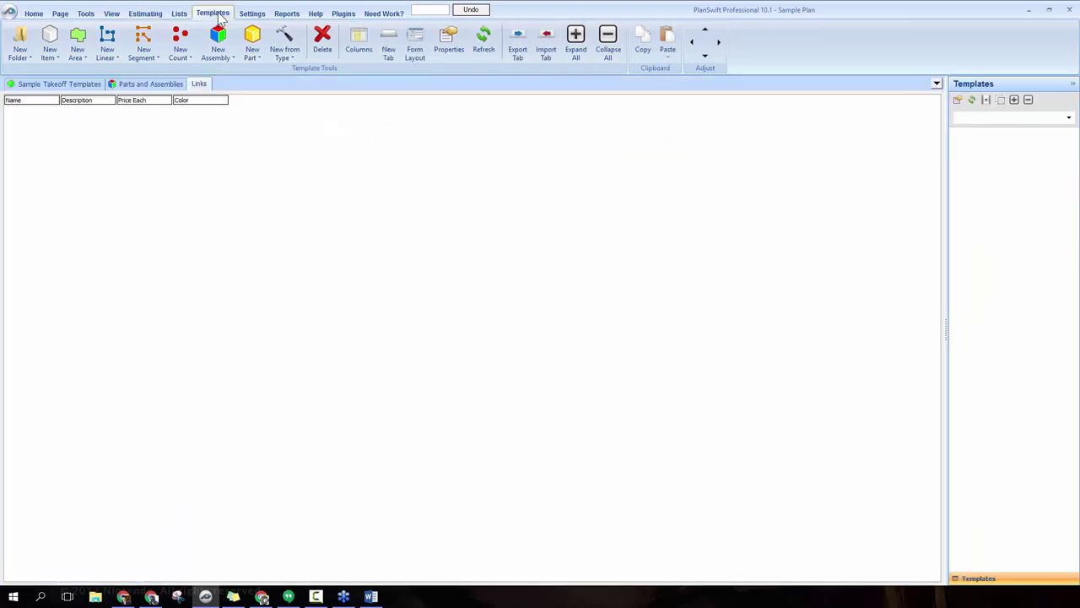
left_click(53, 88)
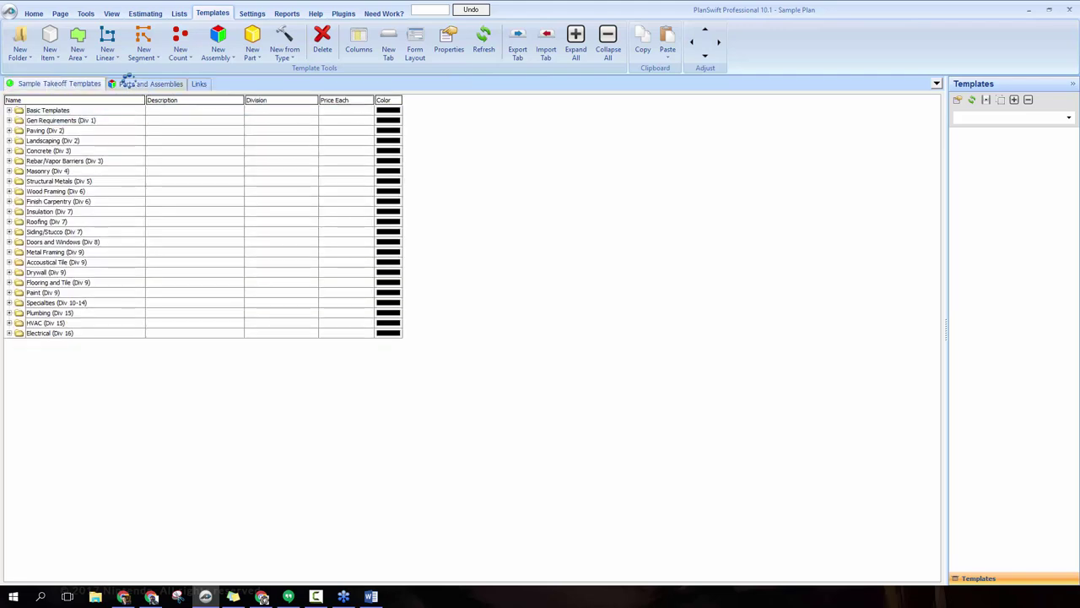
left_click(137, 85)
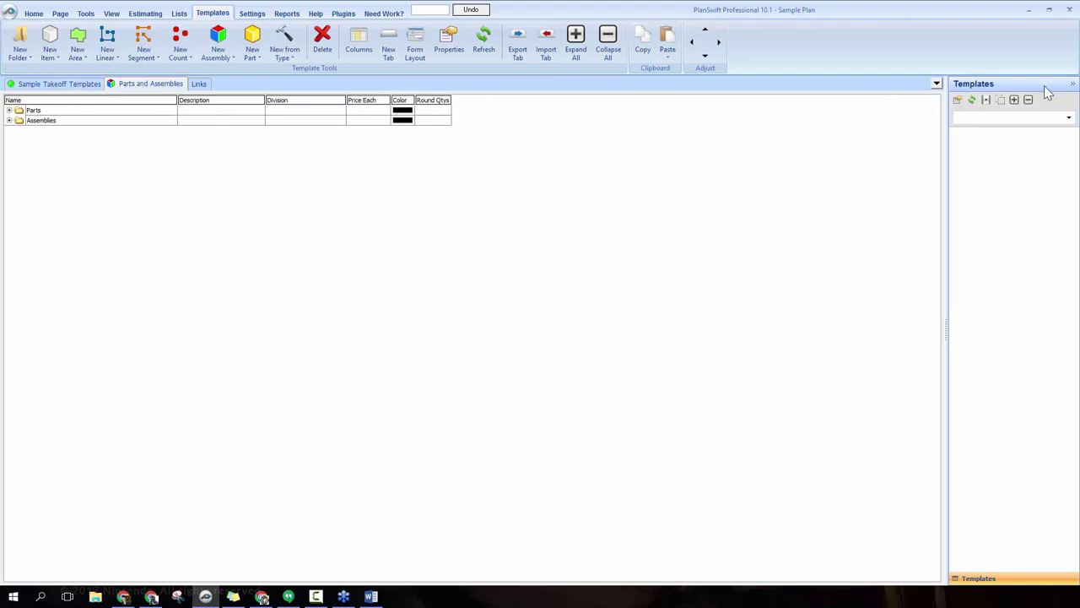
right_click(88, 145)
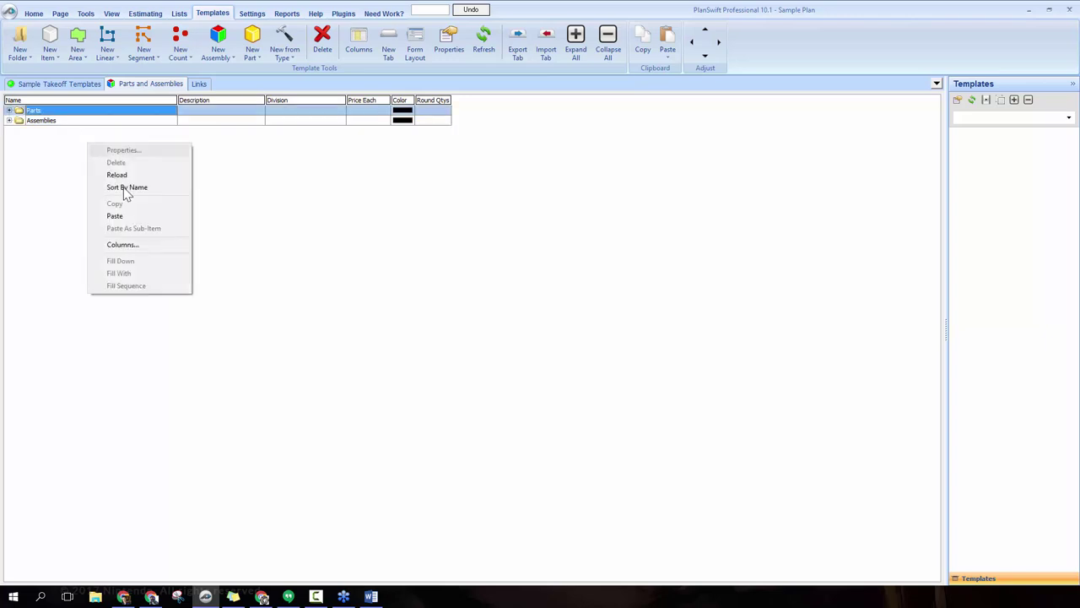
left_click(130, 215)
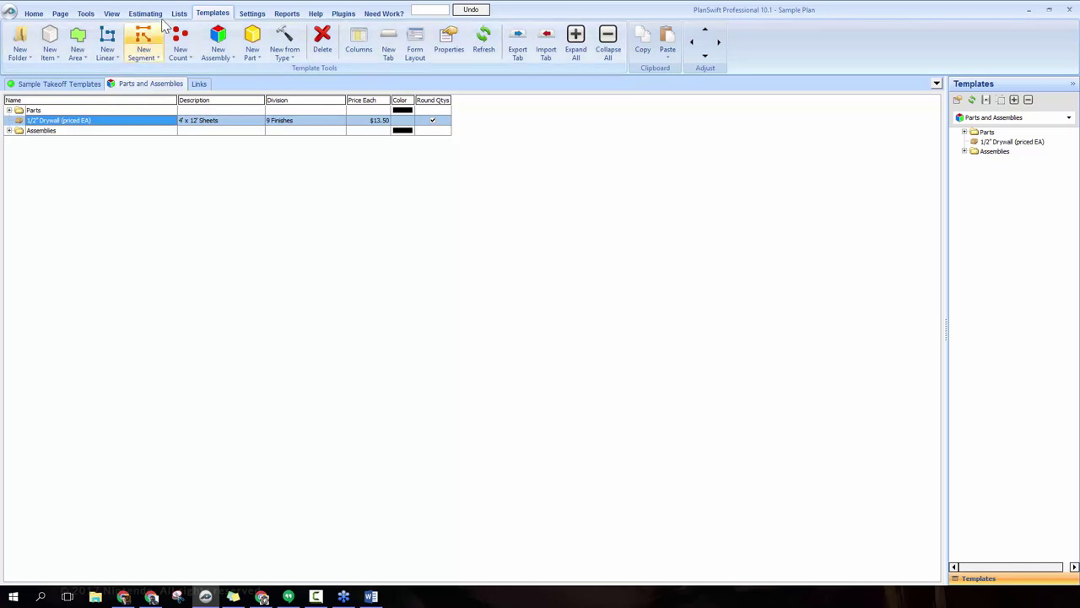
left_click(145, 13)
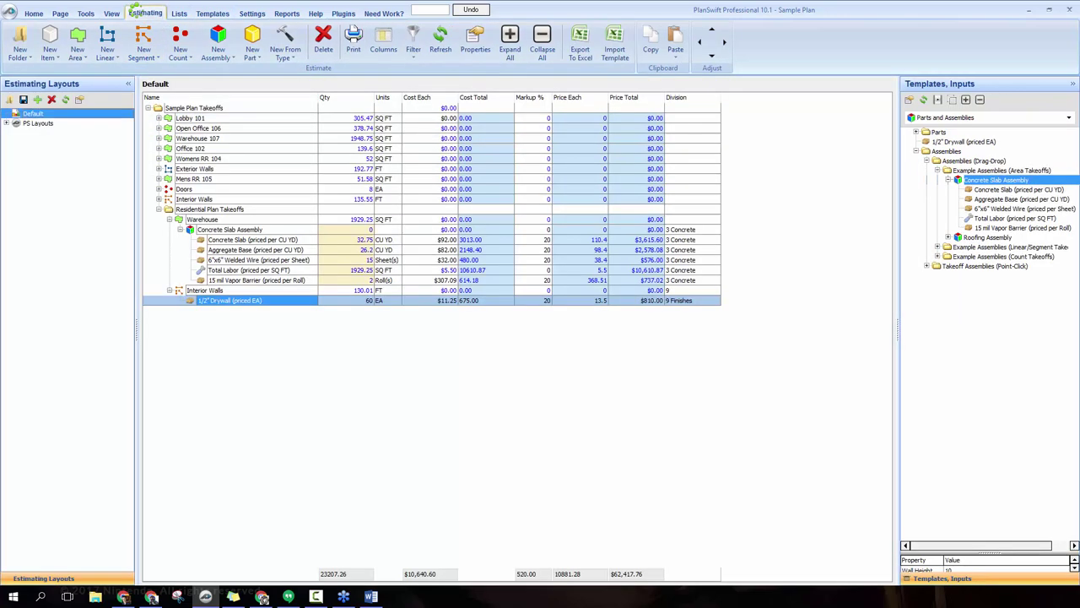
- Try adding the saved 1/2" Drywall (priced EA) template to the Interior Walls takeoff to check its stored inputs, and cancel
double_click(933, 154)
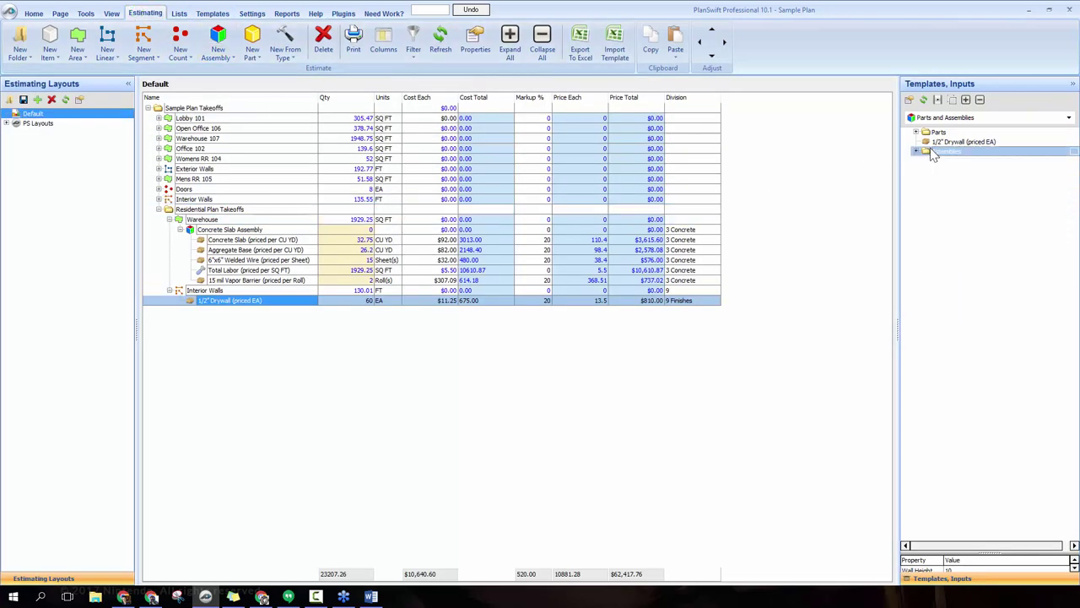
left_click(947, 141)
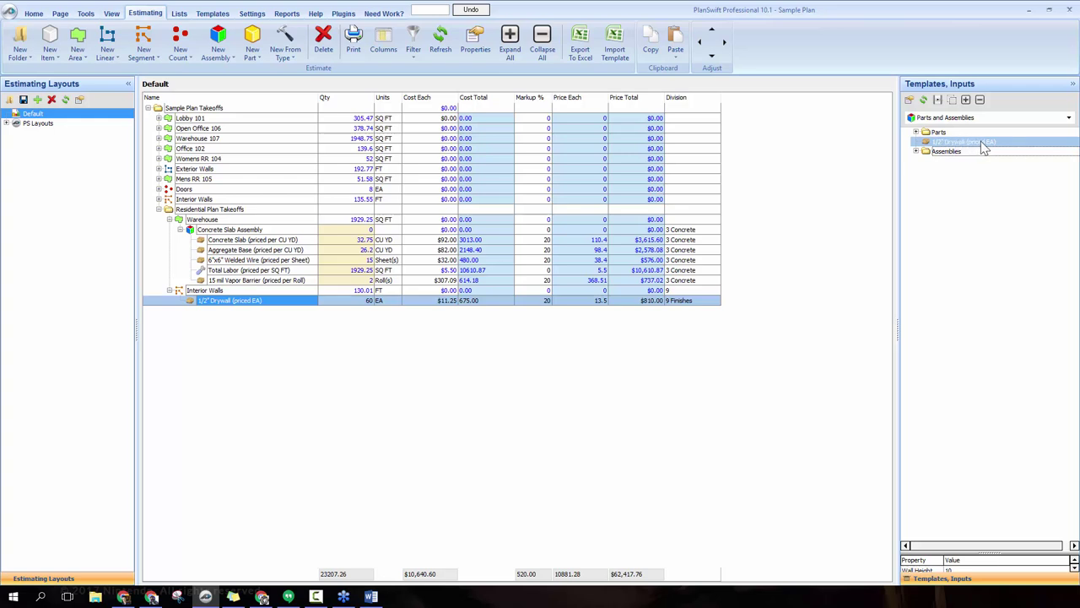
left_click_drag(984, 149, 251, 297)
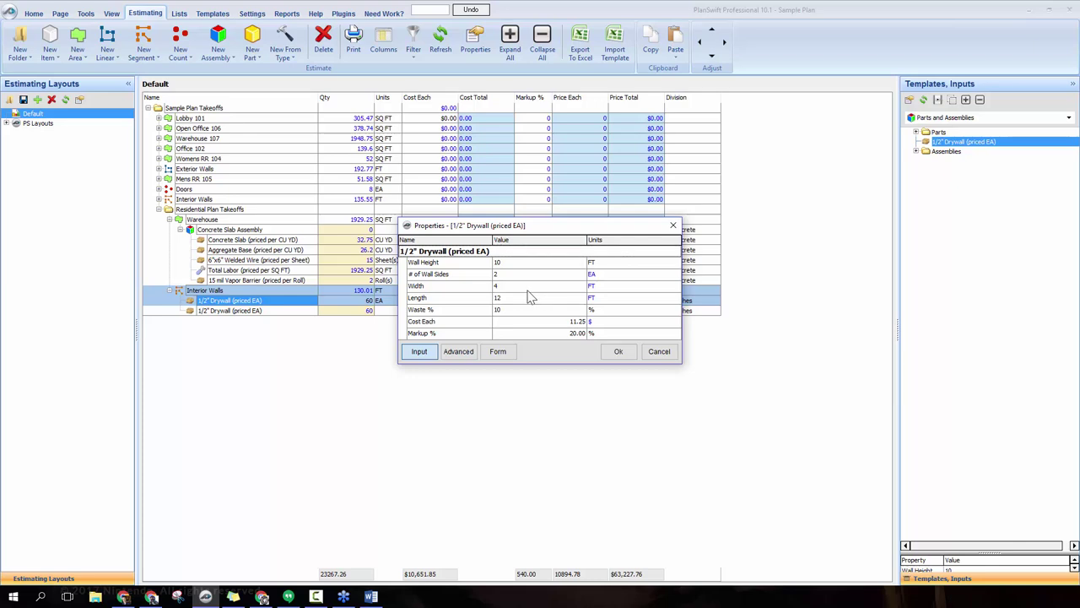
left_click(658, 352)
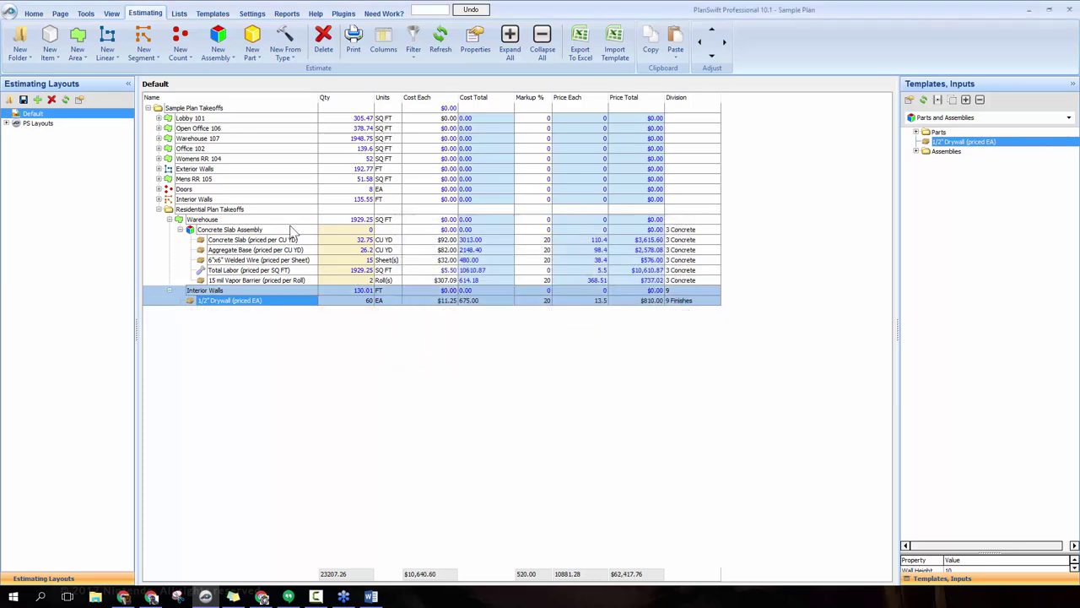
- Create a new template tab named Custom with local storage
left_click(212, 13)
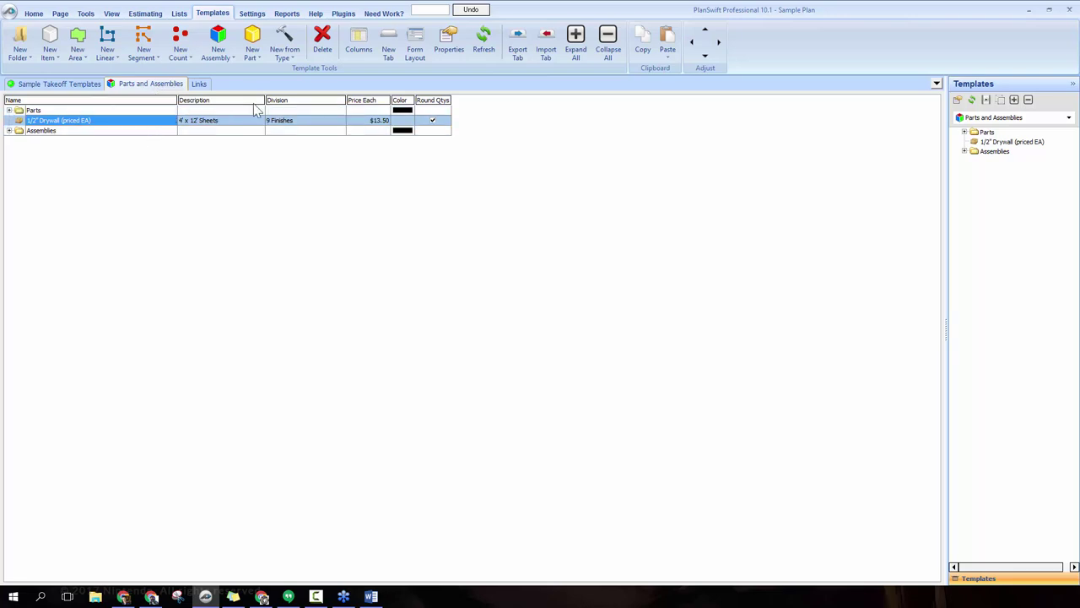
left_click(390, 52)
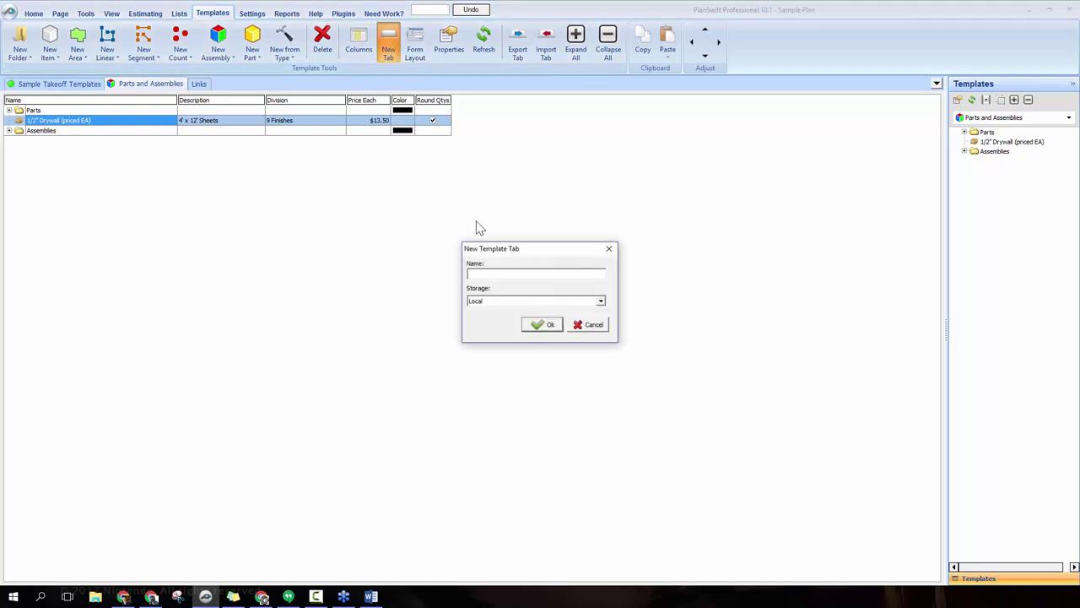
type("Custom")
left_click(548, 326)
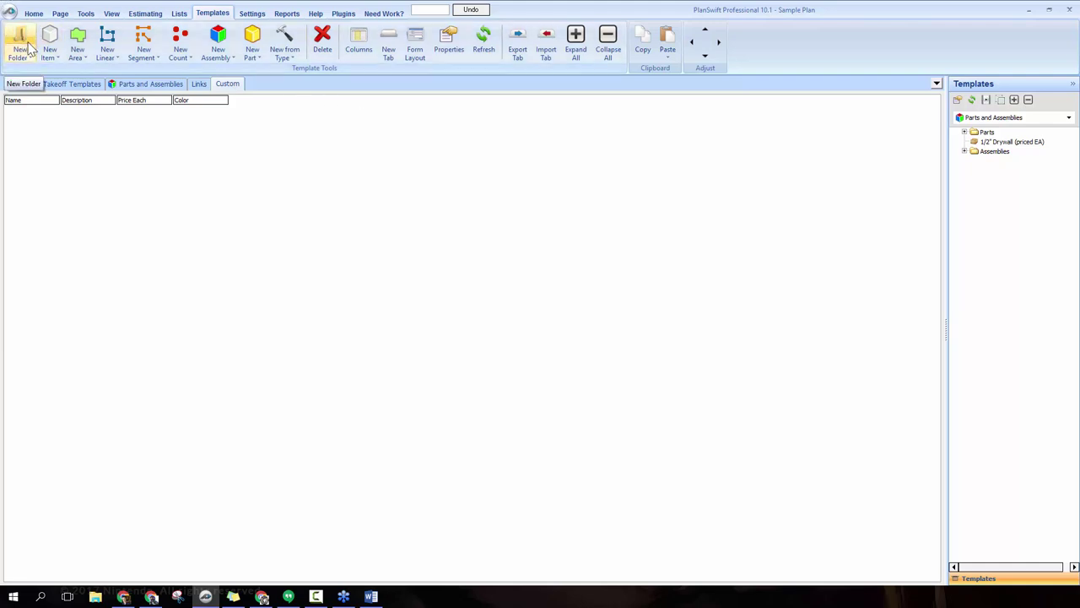
- Examine how the Parts folder in the Parts and Assemblies templates is organized, and return to the Custom templates
left_click(118, 85)
left_click(32, 121)
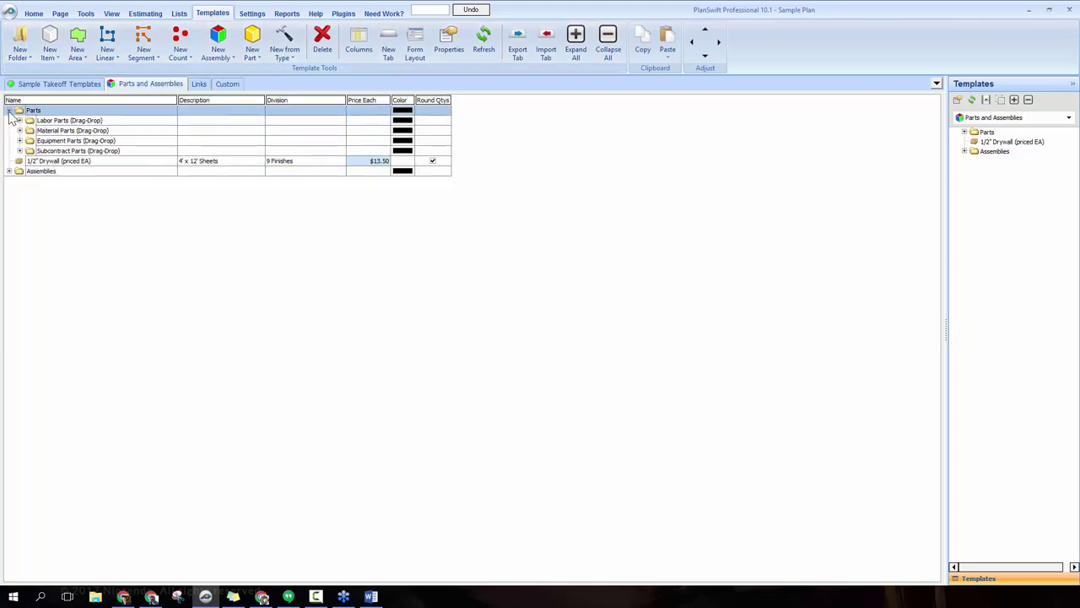
left_click(63, 123)
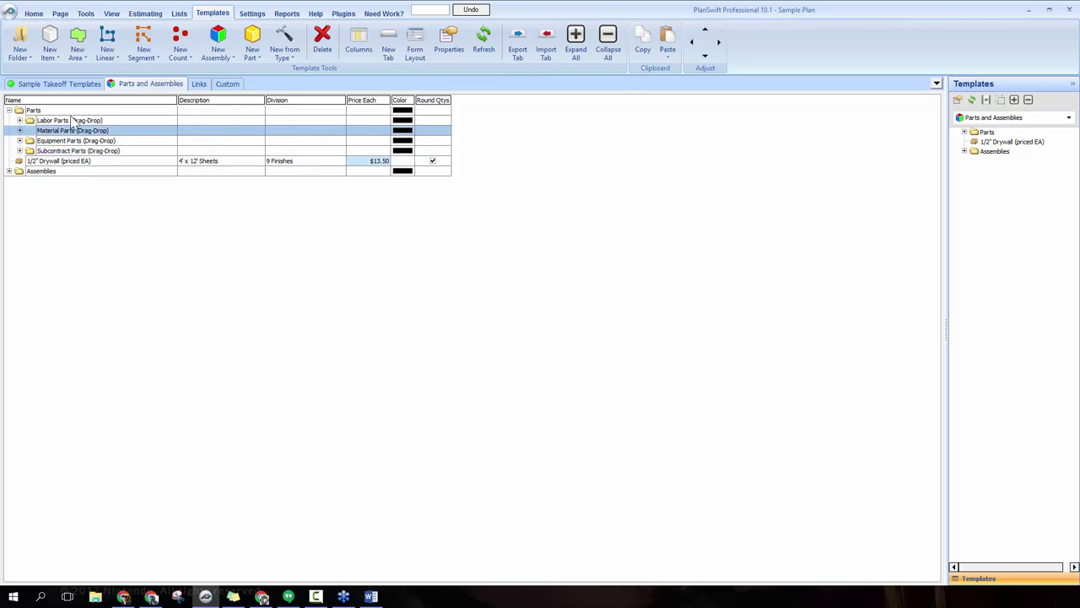
left_click(227, 83)
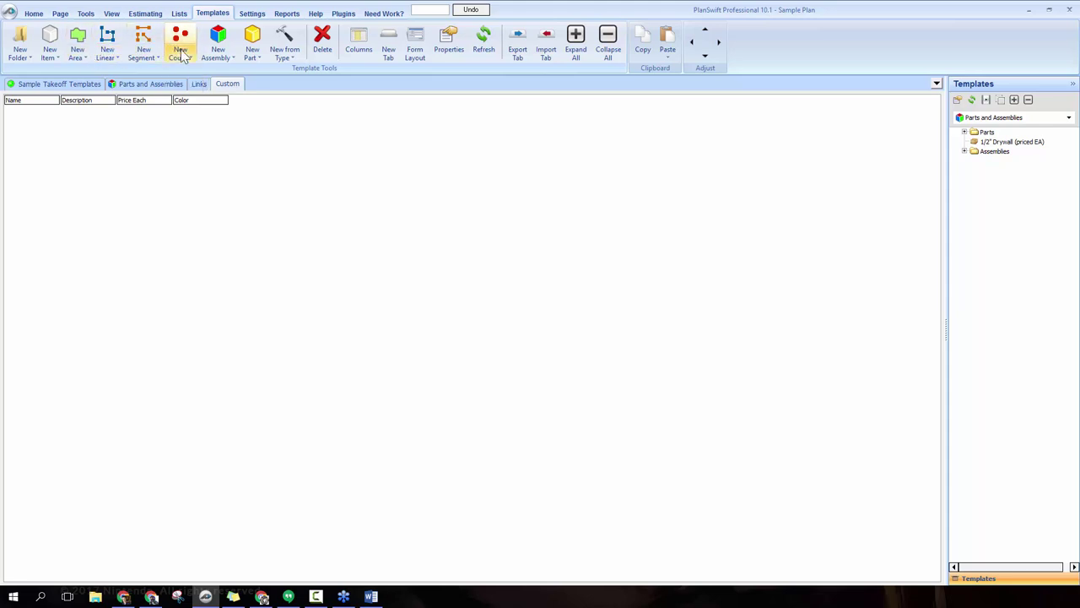
- Add a new Material part to the Custom templates and name it Drywall (Priced EA)
left_click(253, 57)
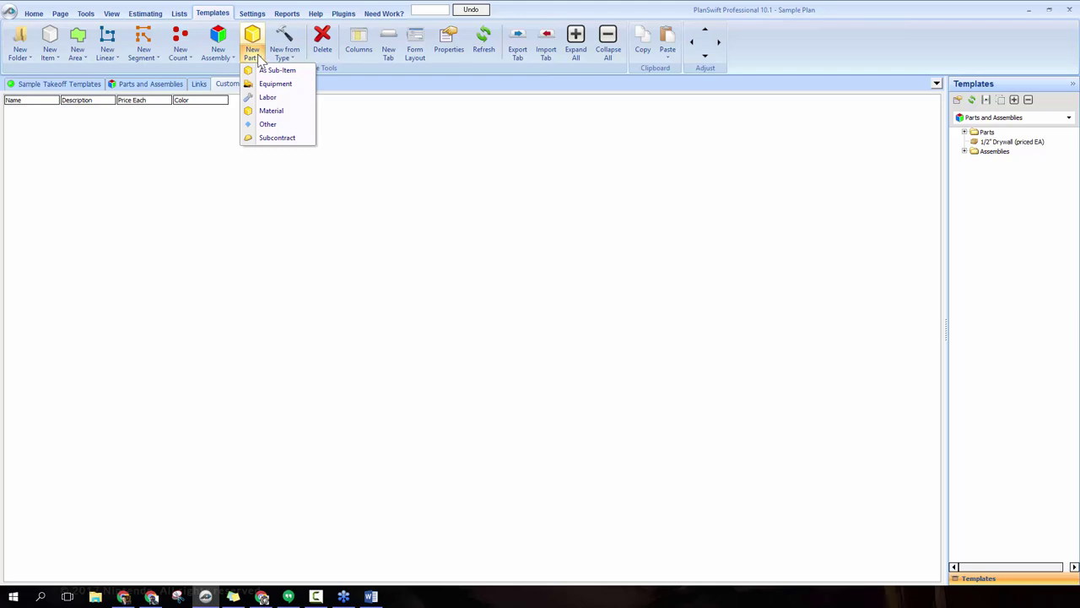
left_click(302, 112)
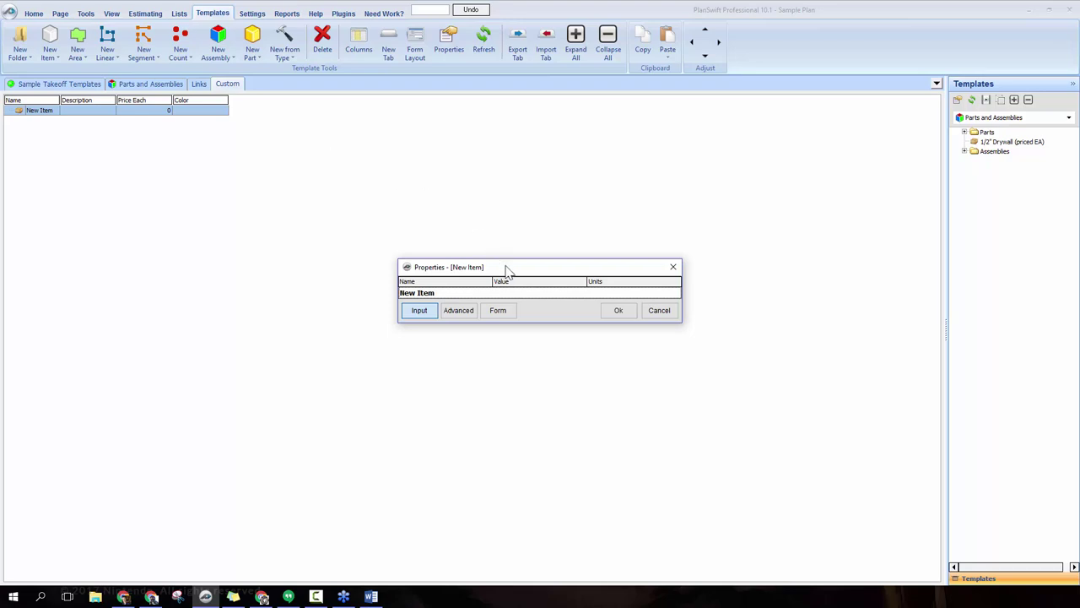
left_click(492, 291)
type("Drywall (Priced EA)")
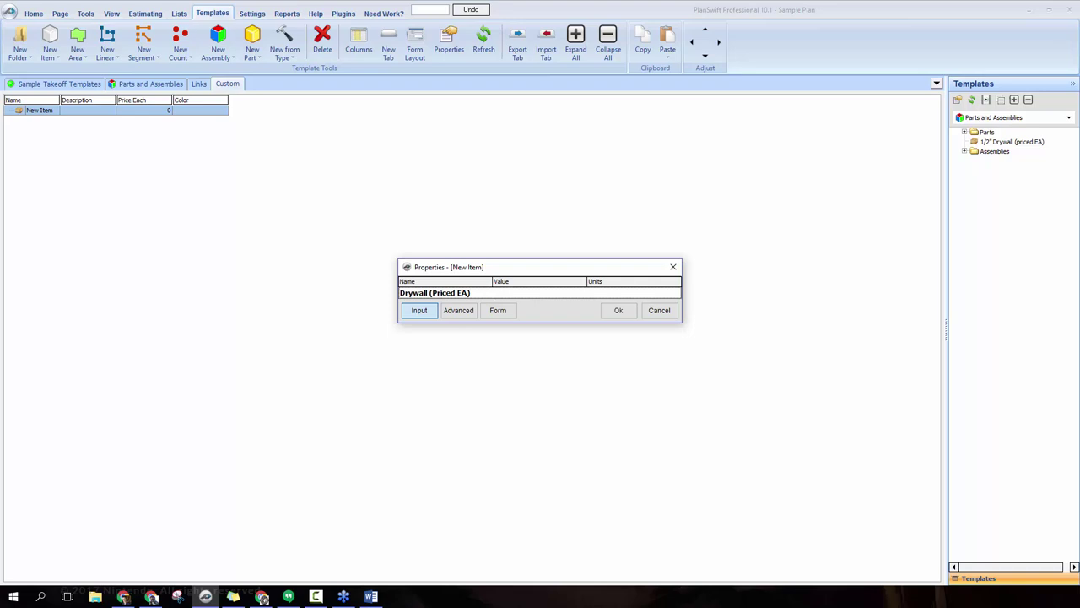
- Examine the new drywall part's advanced properties, including its Estimating, Takeoff Data and Work Breakdown Structure groups
left_click(462, 317)
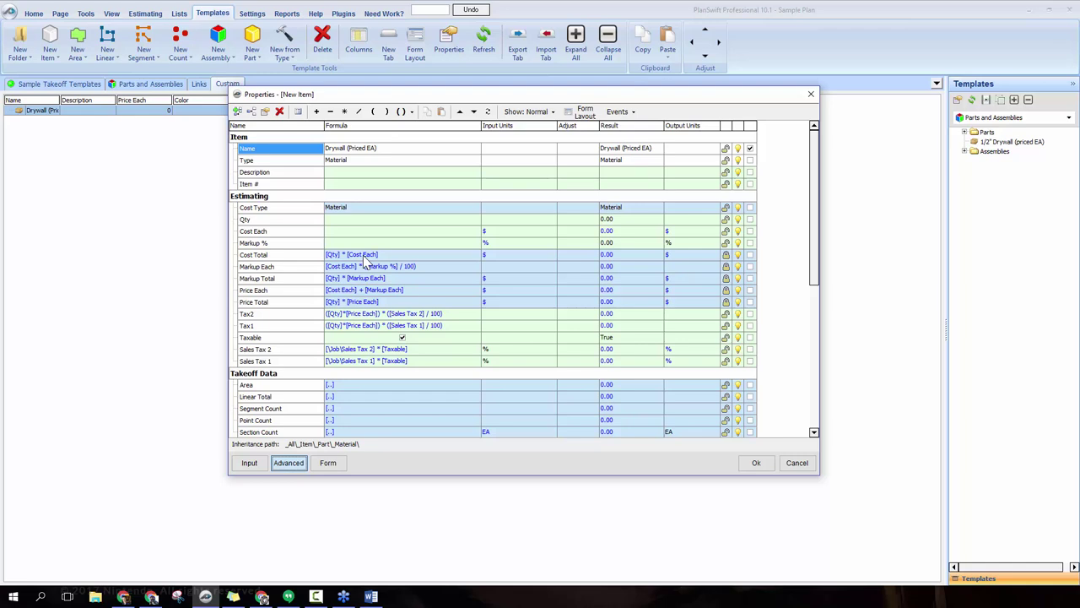
left_click(374, 219)
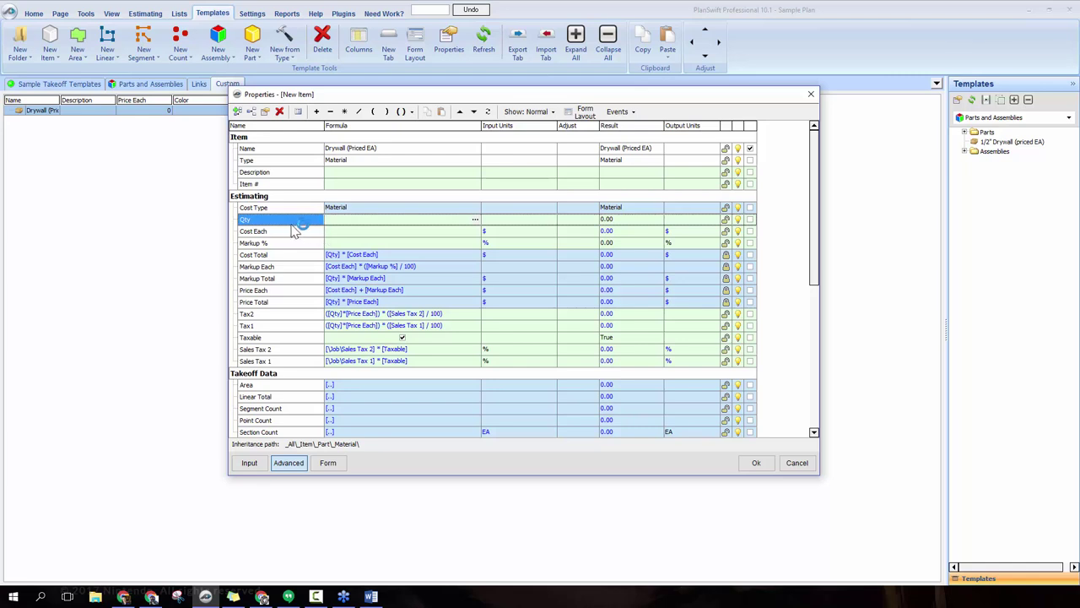
left_click(325, 220)
scroll(376, 215, "down", 1)
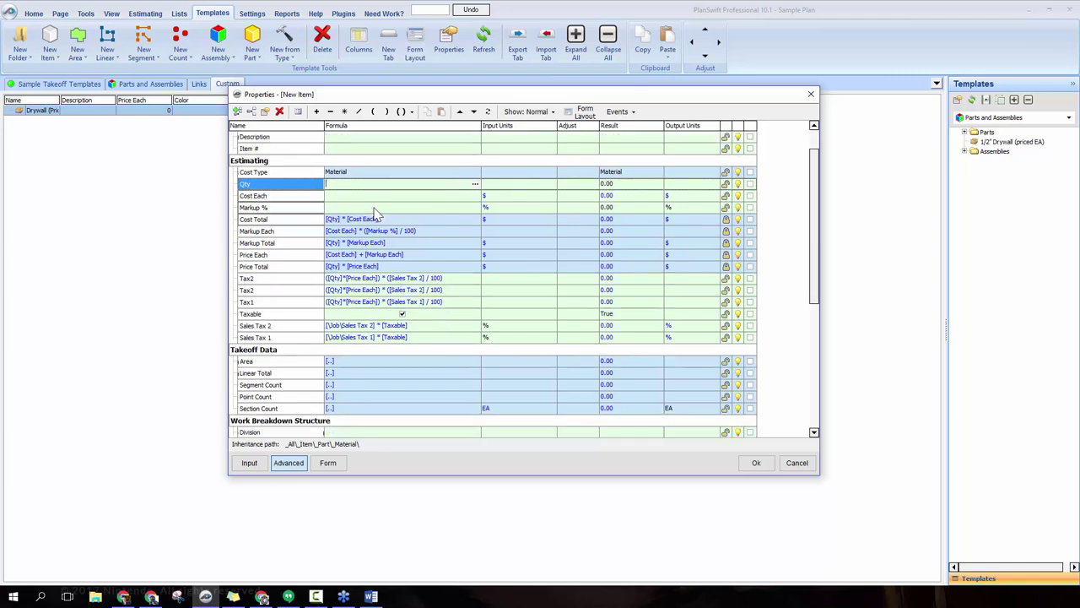
left_click(272, 362)
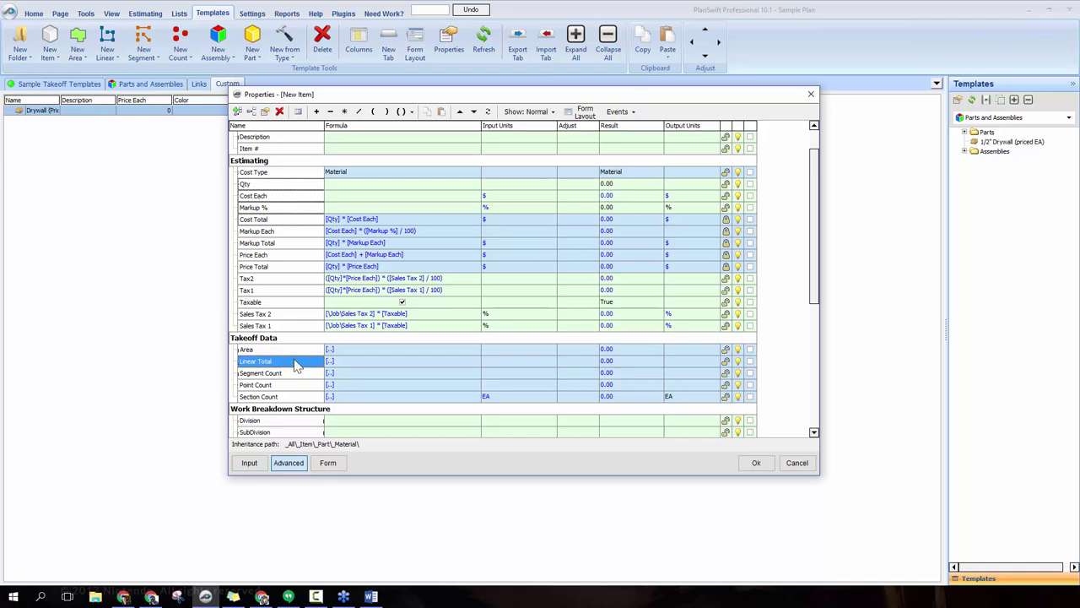
scroll(345, 314, "down", 1)
scroll(352, 272, "down", 6)
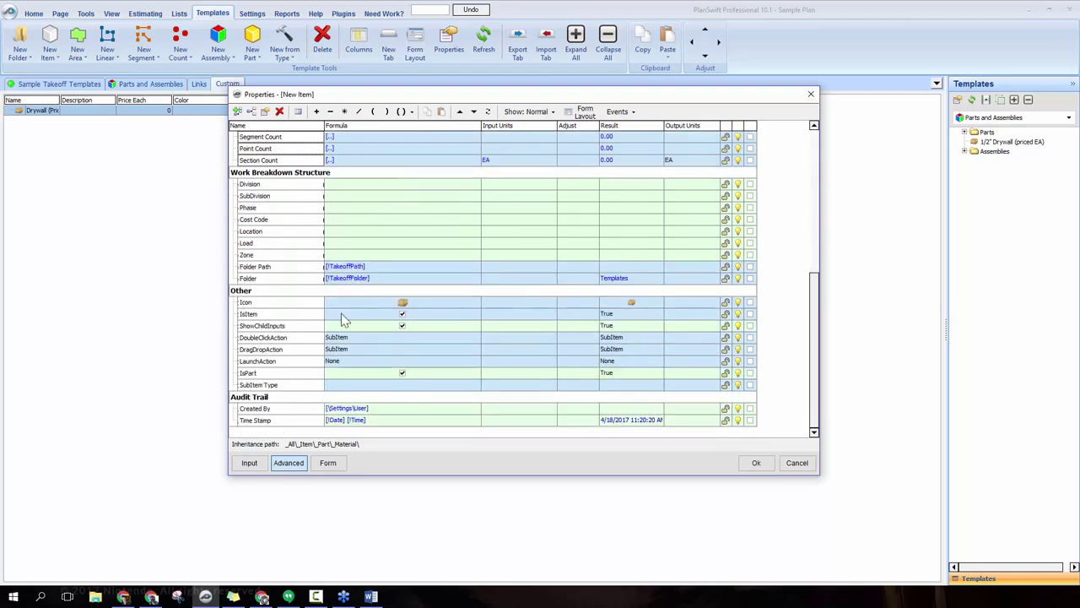
scroll(321, 270, "up", 4)
scroll(314, 311, "up", 3)
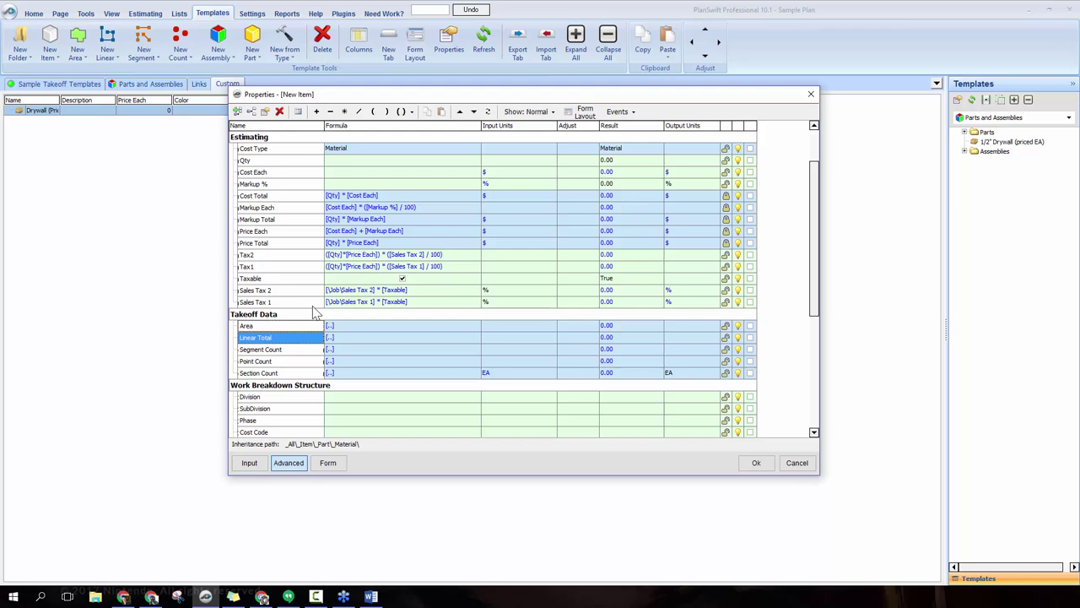
- Add a Wall Height number property to the part's Estimating group with the list choices 8, 9, 10, 11 and 12
left_click(353, 161)
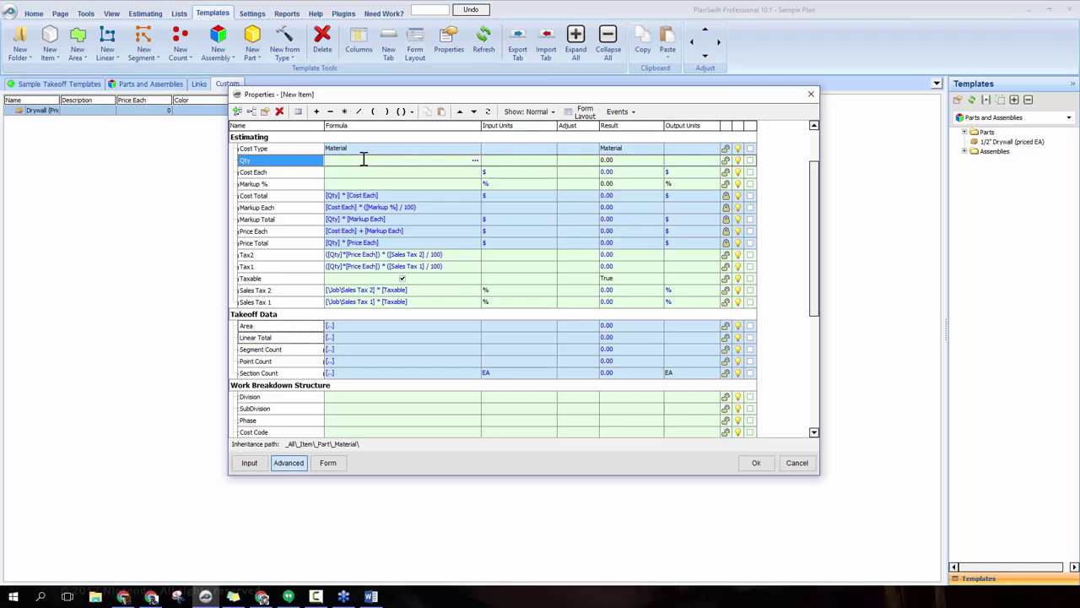
left_click(239, 112)
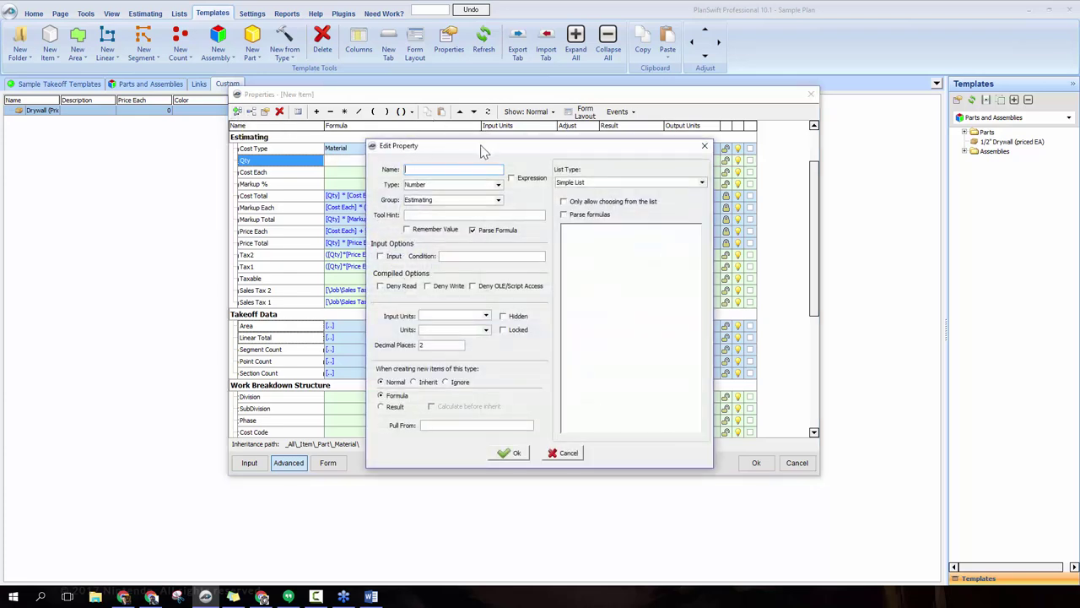
type("Wall Height")
left_click(629, 260)
type("8")
key("Return")
type("9")
key("Return")
type("10")
key("Return")
type("11")
key("Return")
type("12")
left_click(511, 453)
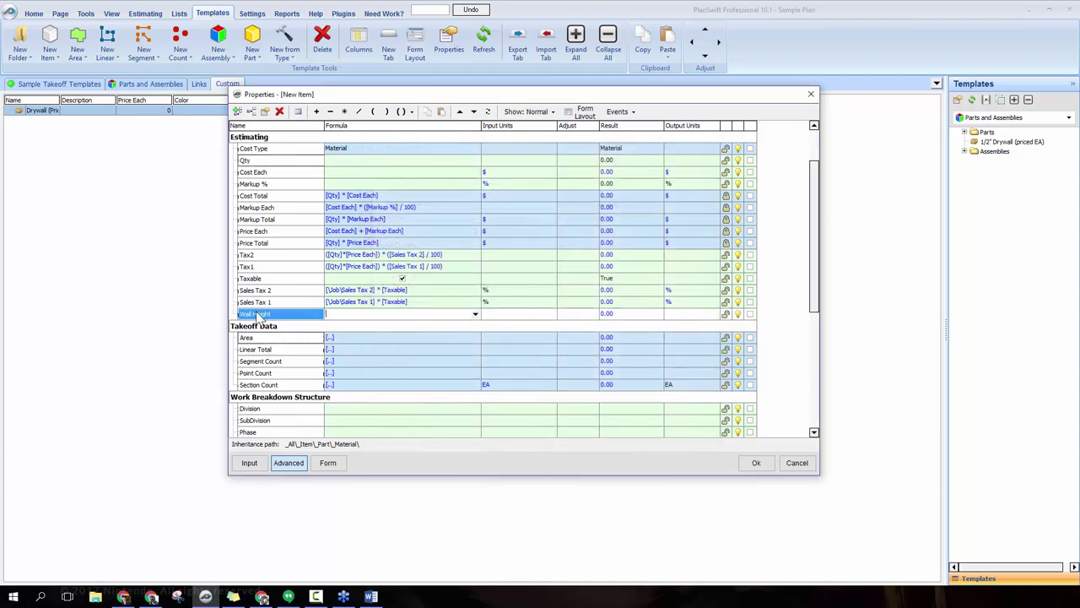
- Check the Wall Height choices, try the unlisted value 10.5, and clear the entry
left_click(474, 316)
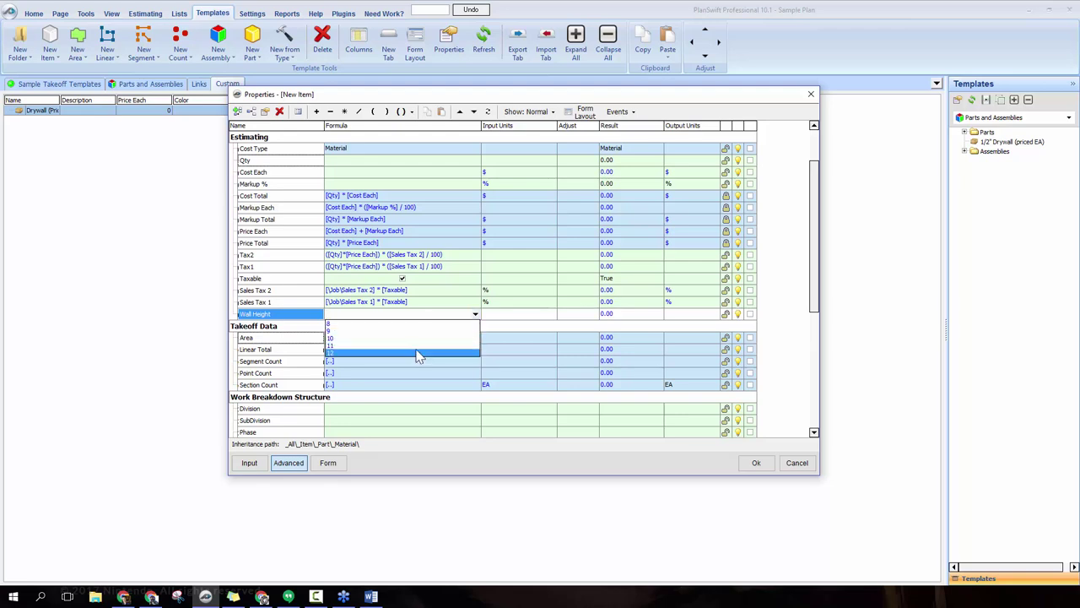
left_click(434, 313)
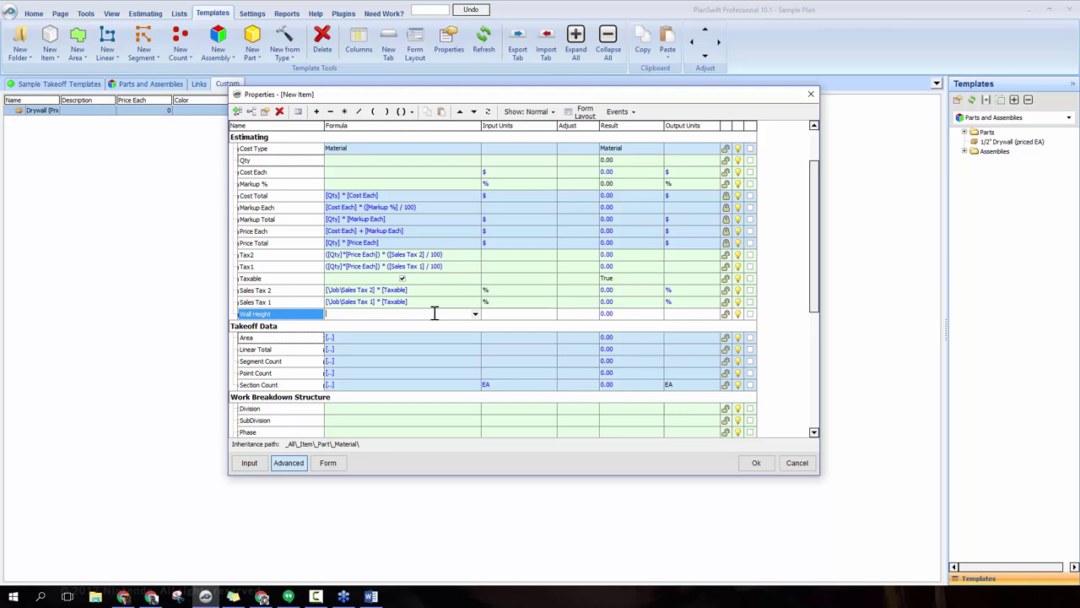
type("10.5")
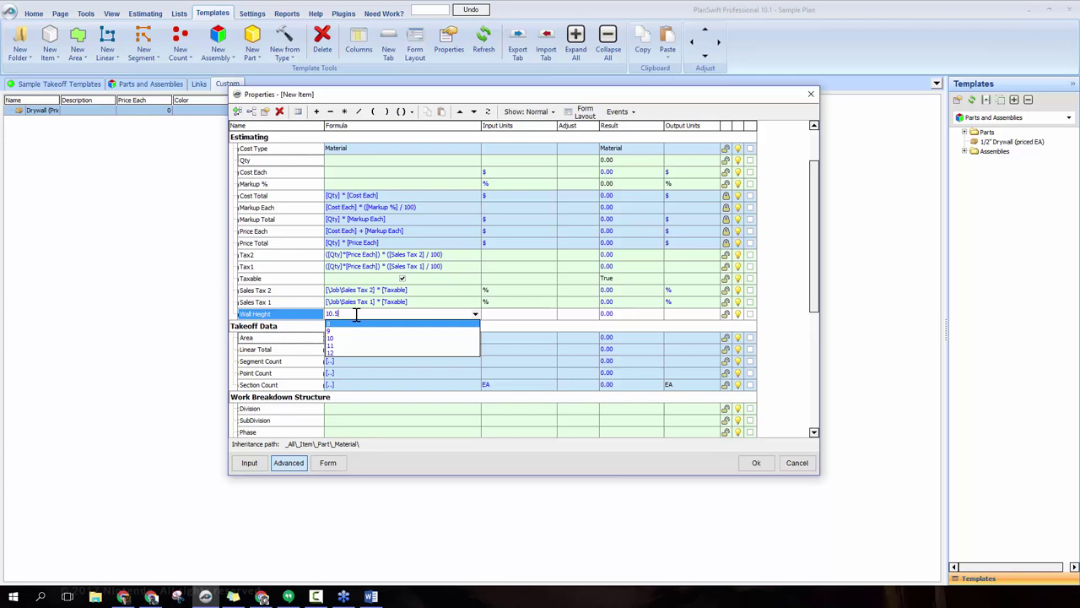
key("BackSpace")
key("BackSpace")
key("BackSpace")
key("BackSpace")
left_click(306, 315)
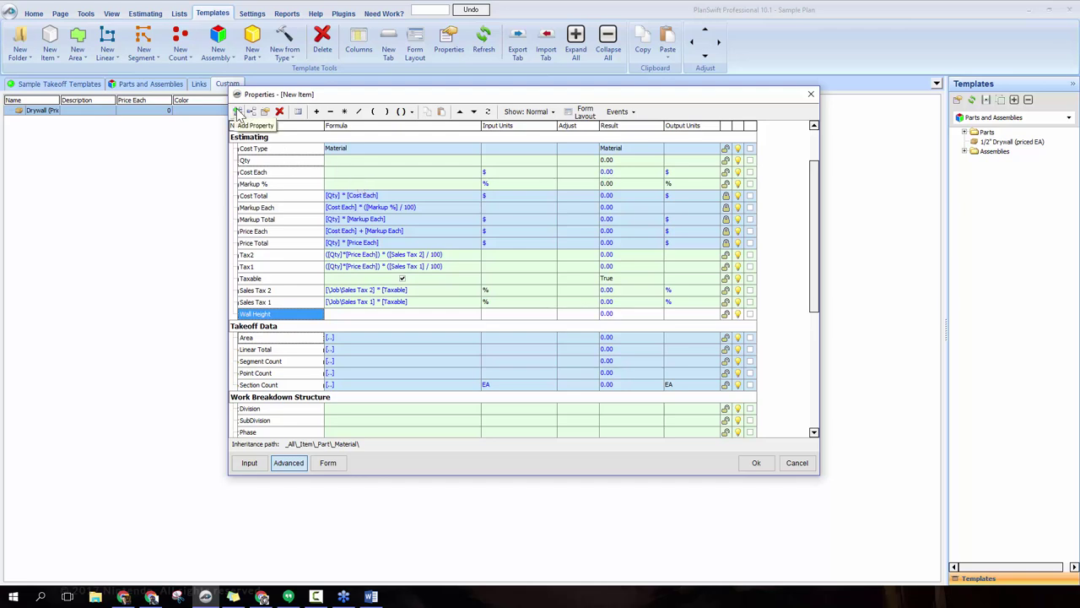
- Add a # of Wall Sides number property with the choices 1 and 2, only allowing selection from the list
left_click(239, 112)
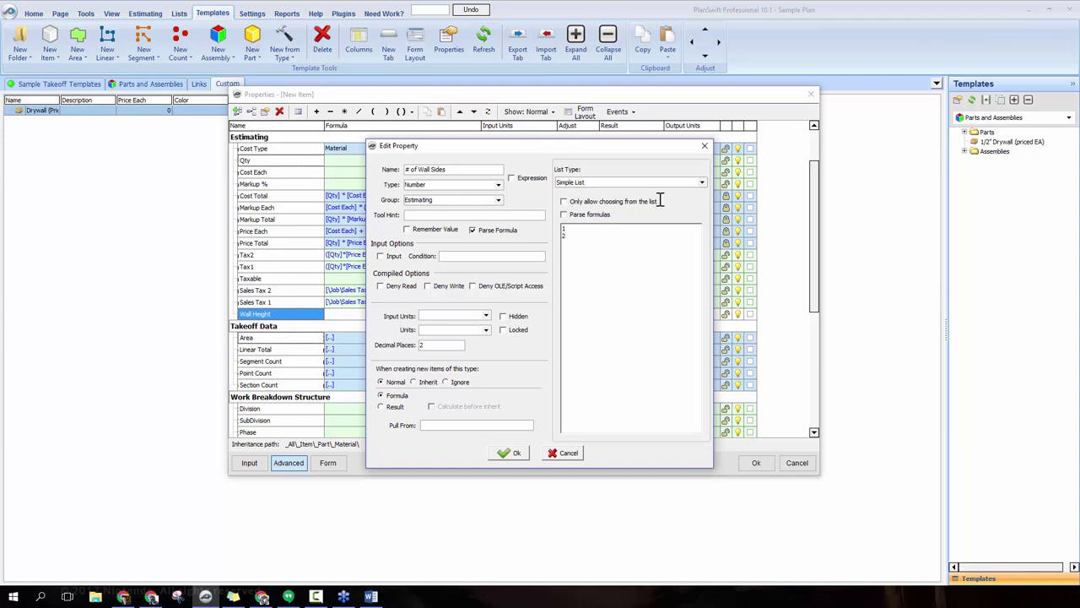
left_click(566, 204)
left_click(510, 453)
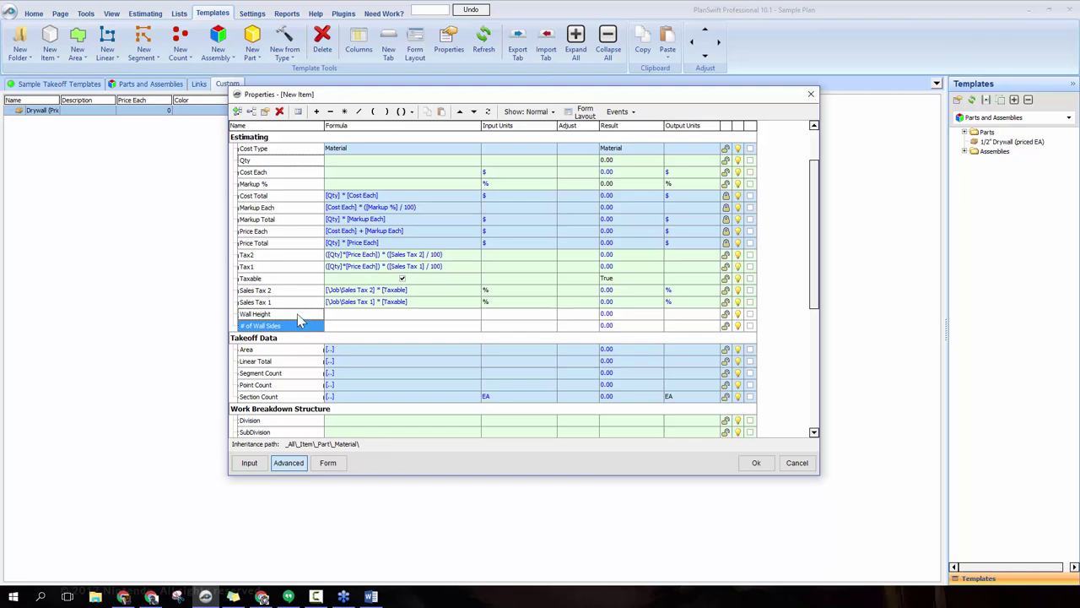
- Add Sheet Width and Sheet Height number properties to the part's Estimating group
left_click(237, 113)
type("Sheet D")
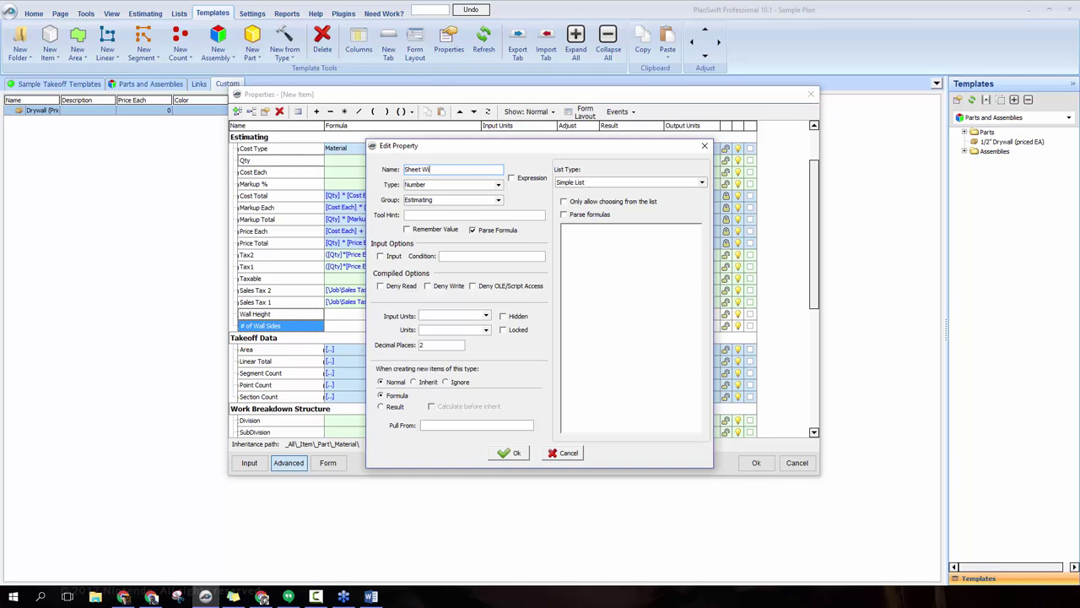
type("idth")
left_click(509, 453)
left_click(237, 113)
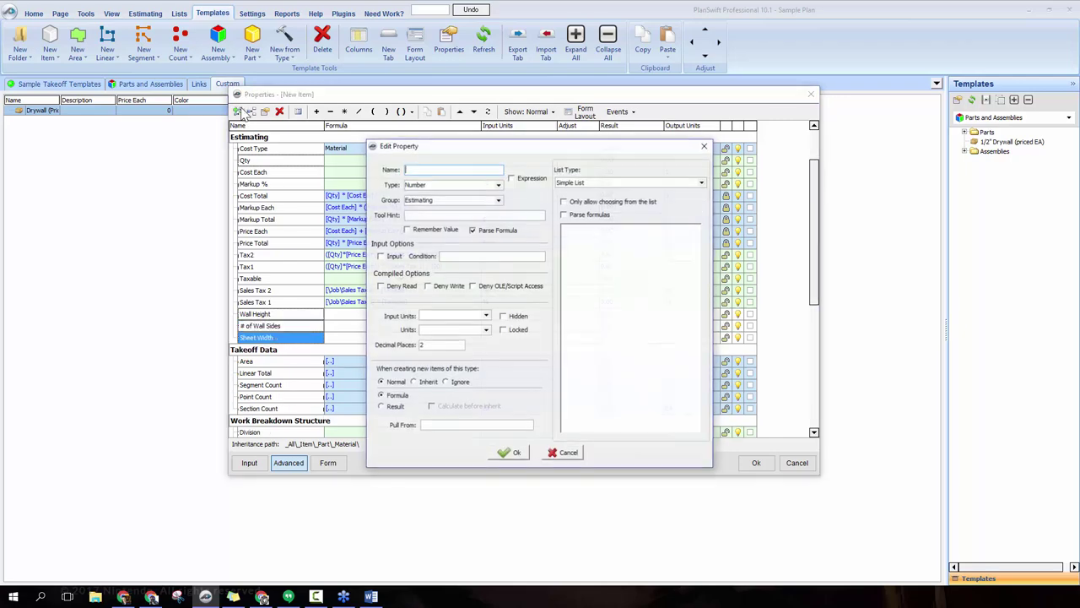
type("Sheet Height")
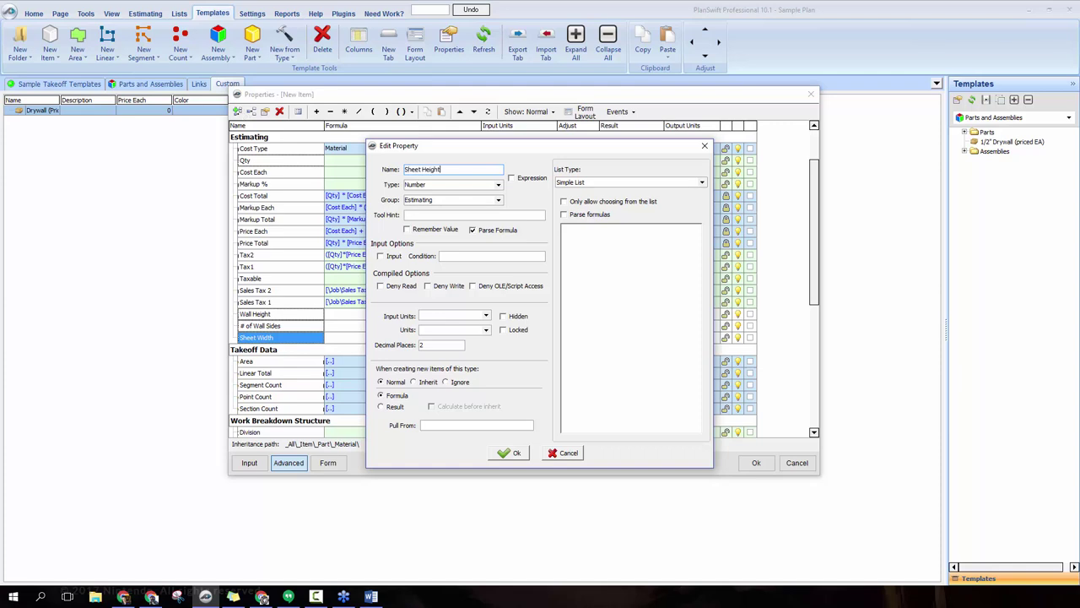
left_click(511, 453)
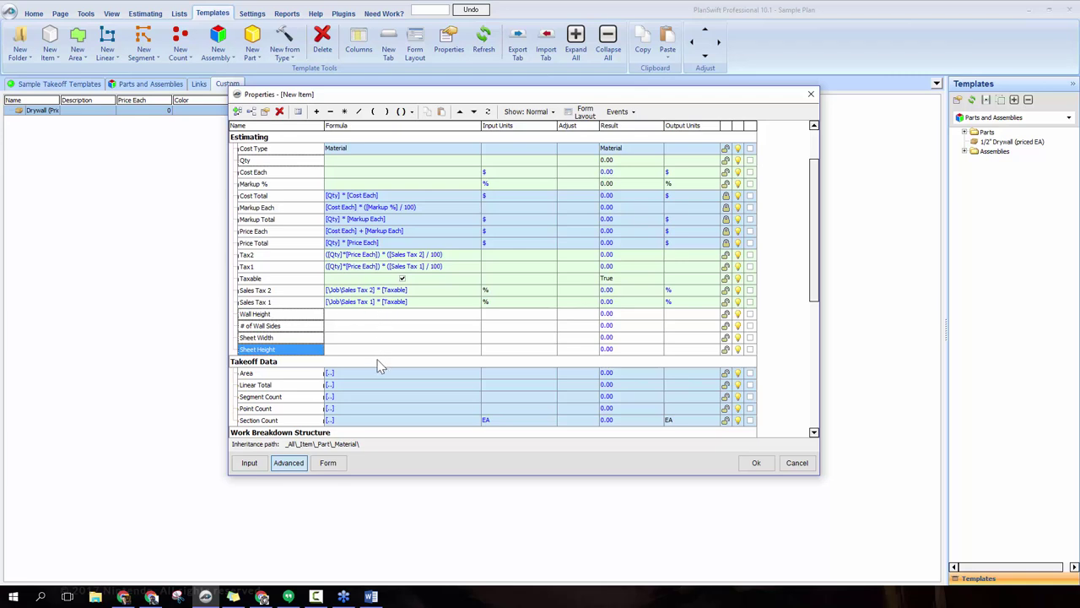
- Set Wall Height to 10, # of Wall Sides to 2, Sheet Width to 4 and Sheet Height to 12
left_click(446, 319)
left_click(475, 314)
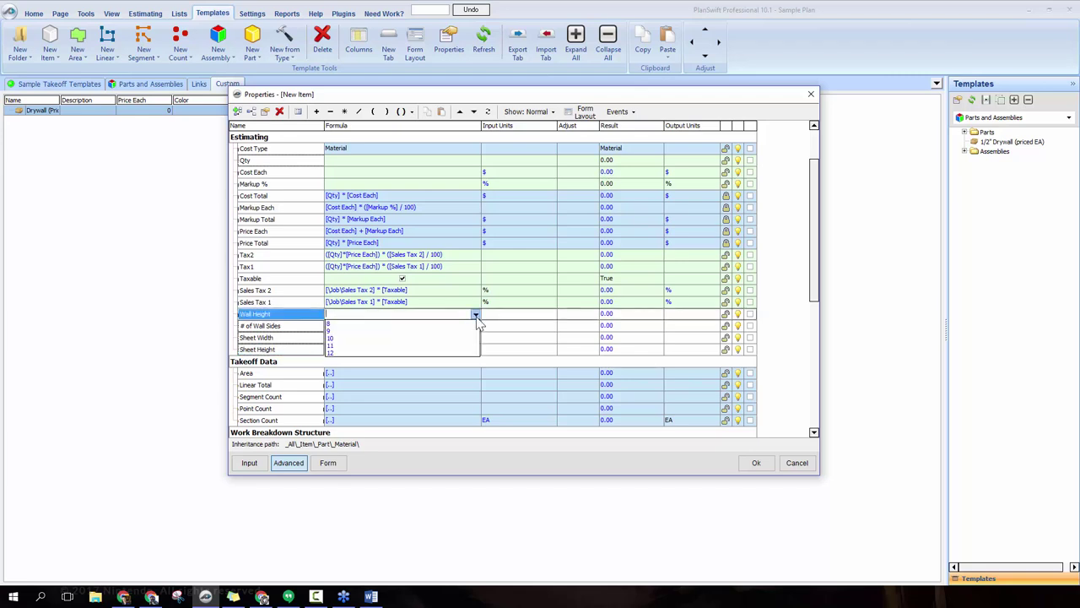
left_click(416, 338)
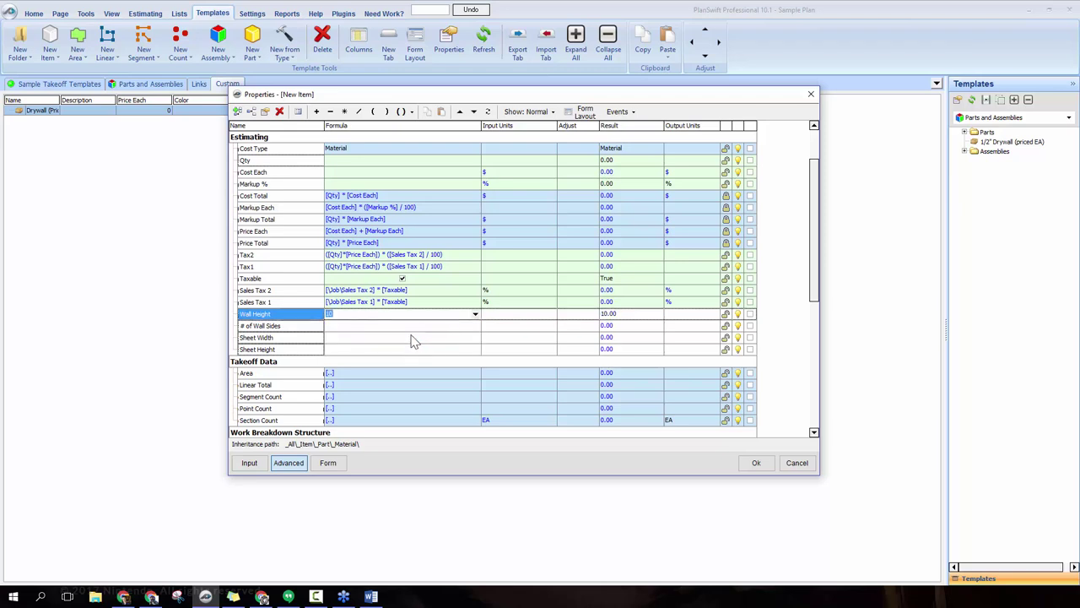
left_click(445, 329)
left_click(475, 326)
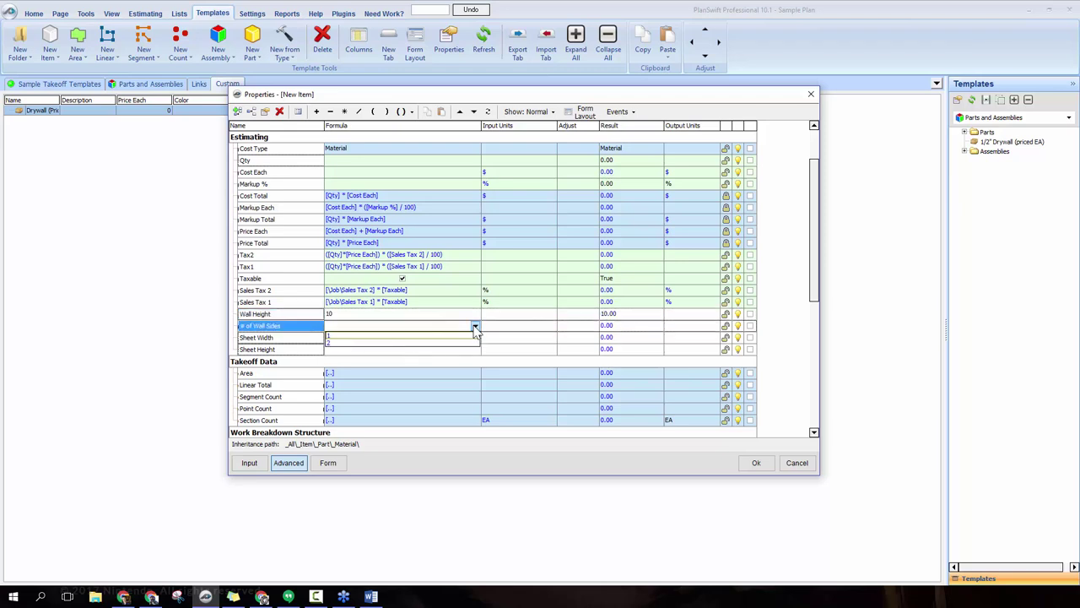
left_click(426, 344)
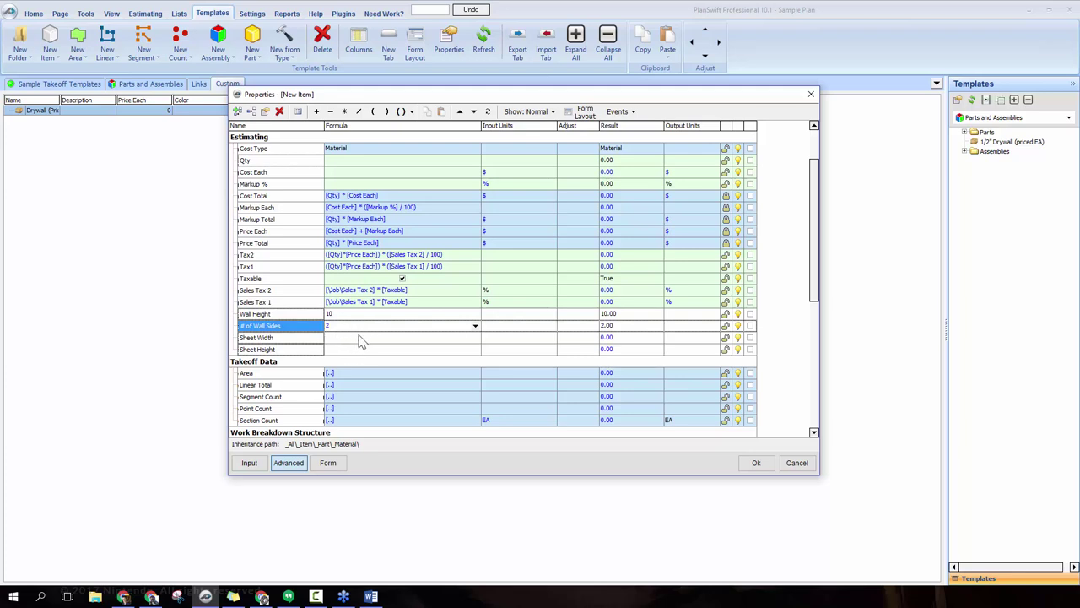
left_click(357, 342)
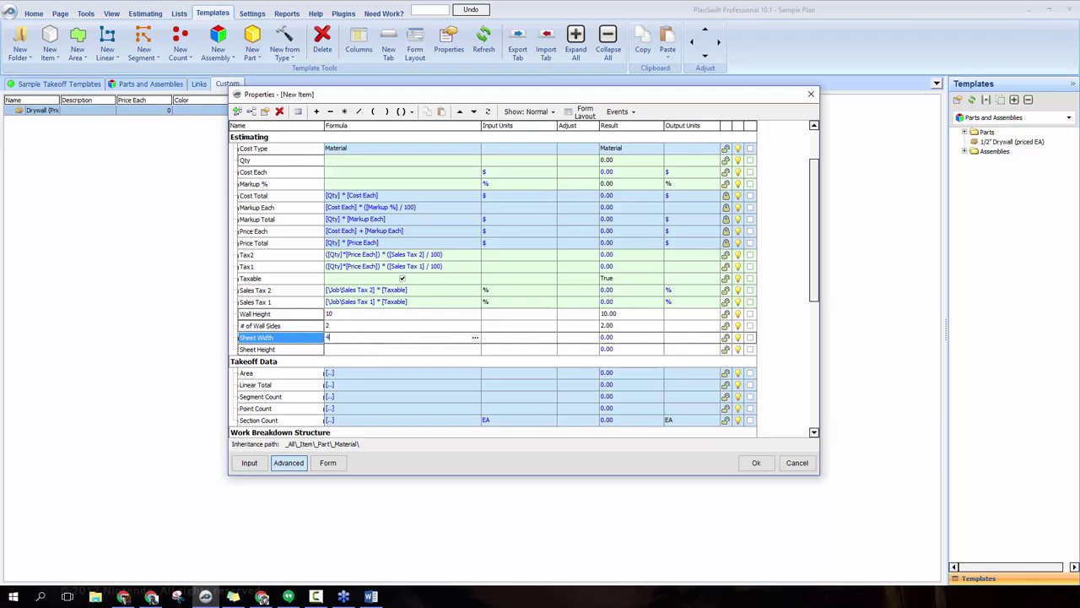
left_click(349, 349)
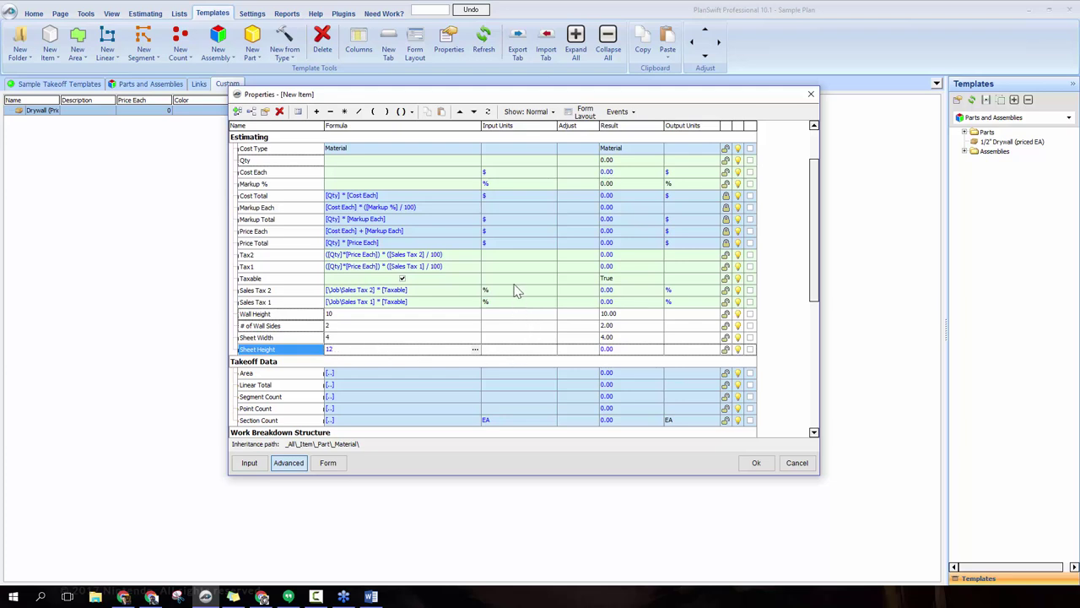
- Set the input units of Wall Height, Sheet Width and Sheet Height to FT
left_click(547, 314)
left_click(551, 313)
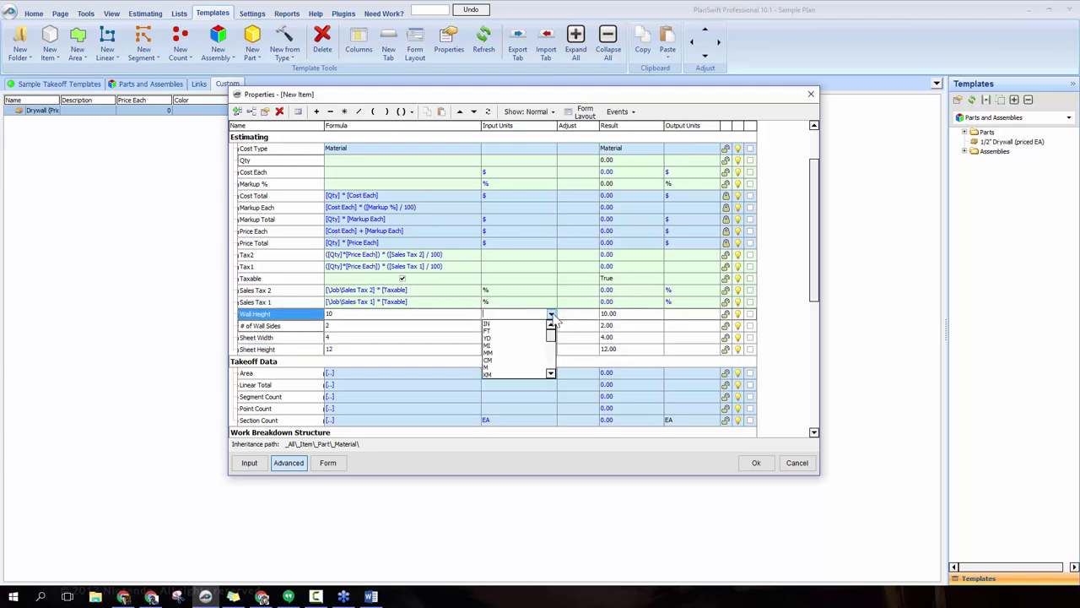
left_click(494, 330)
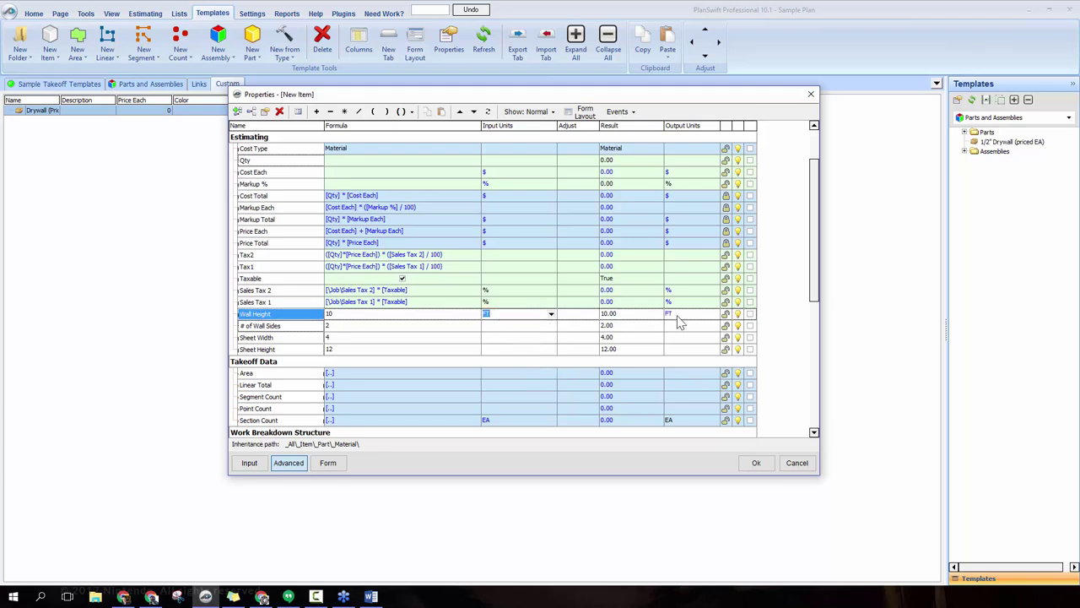
left_click(521, 339)
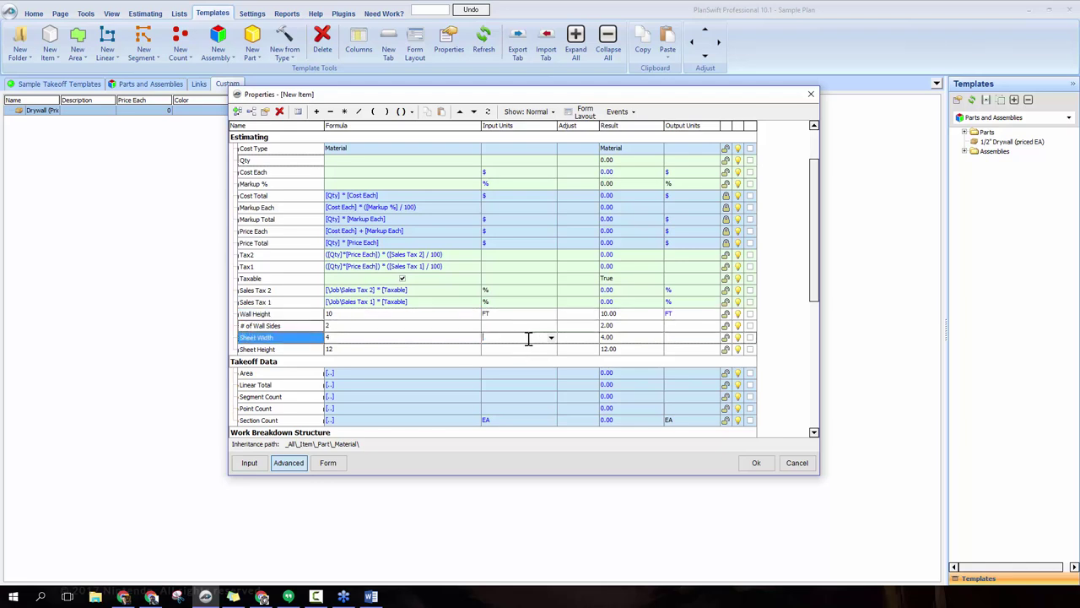
left_click(551, 337)
left_click(515, 353)
left_click(530, 350)
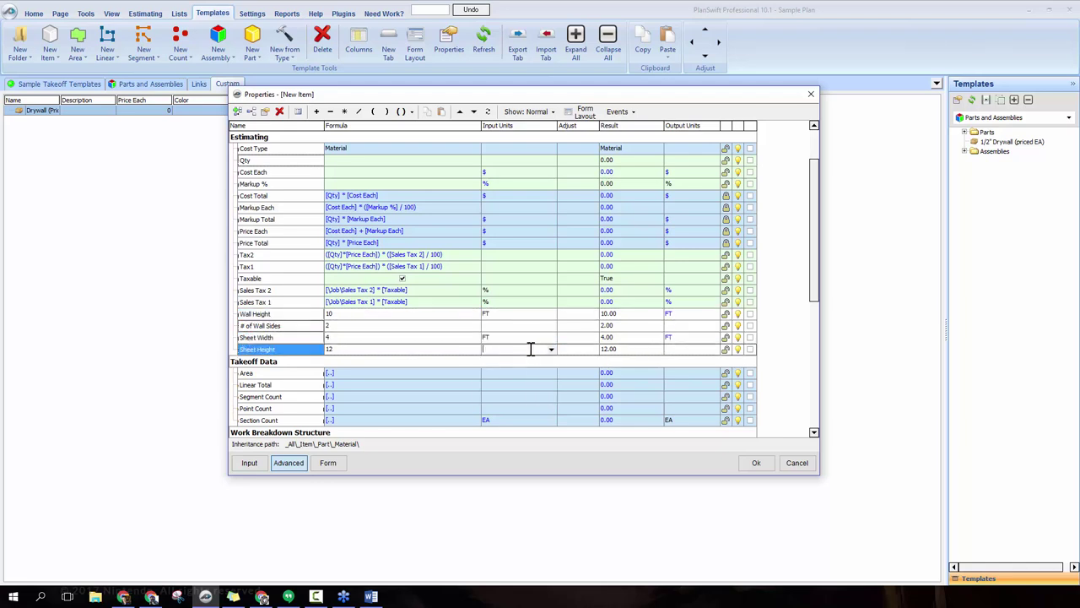
left_click(551, 349)
left_click(511, 366)
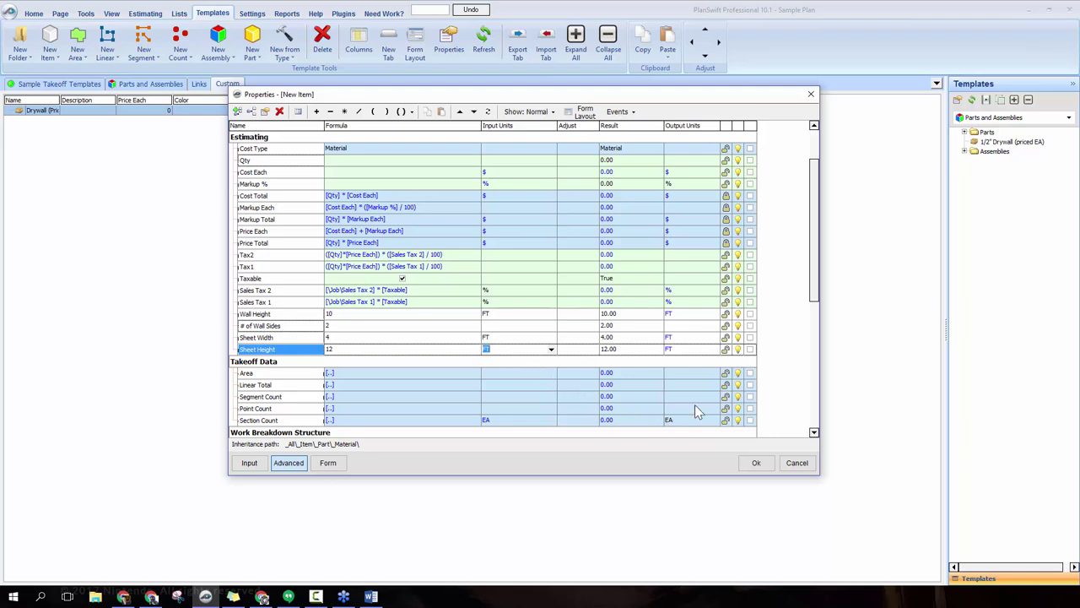
- Mark Wall Height, # of Wall Sides, Sheet Width and Sheet Height as input properties and check them in the input view
left_click(750, 313)
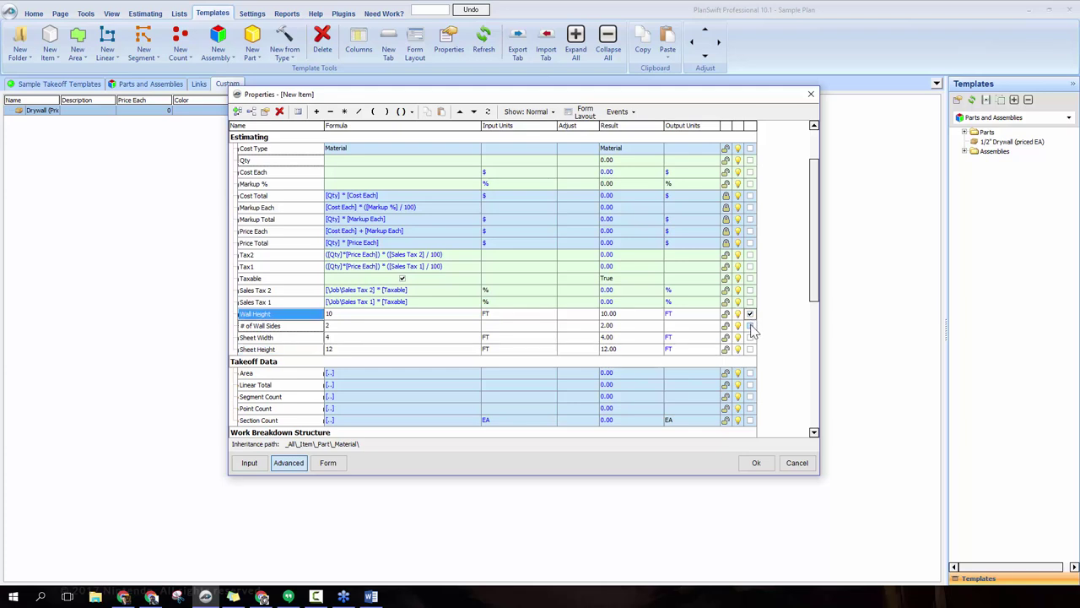
left_click(750, 325)
left_click(749, 337)
left_click(750, 348)
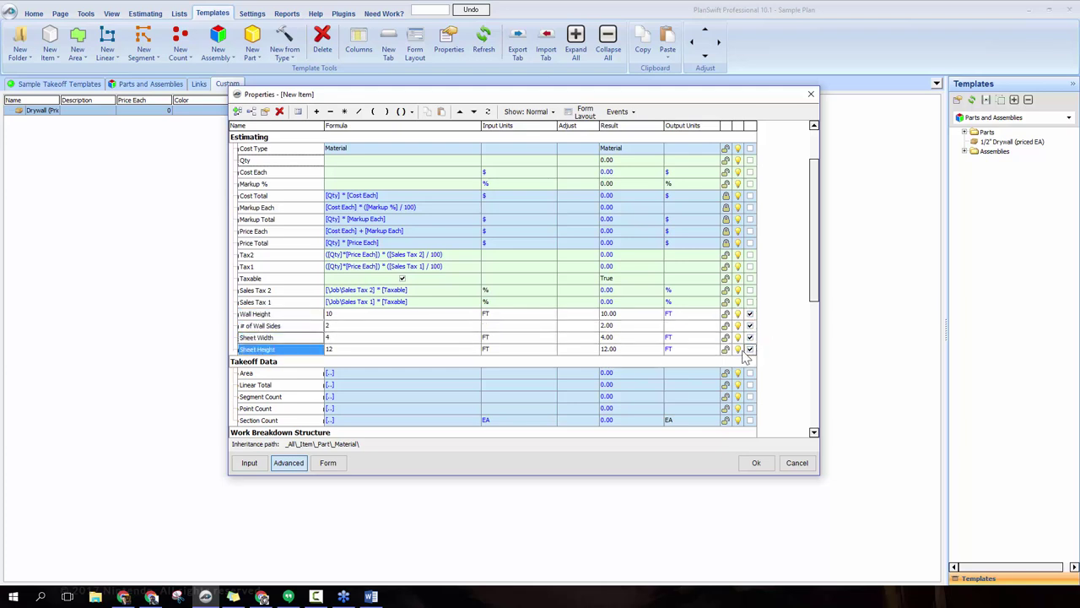
left_click(250, 464)
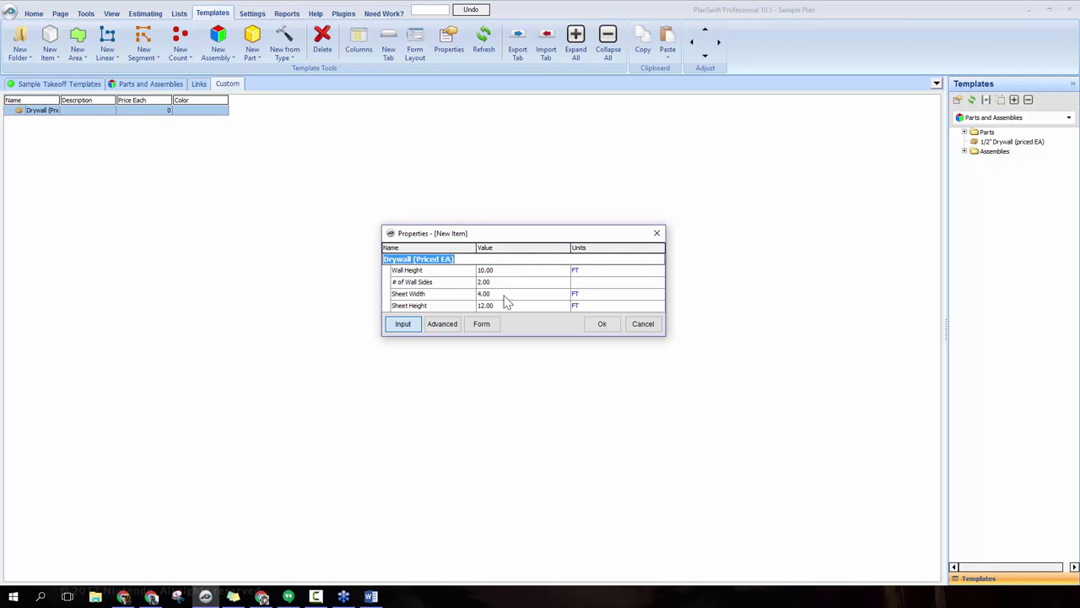
left_click(443, 324)
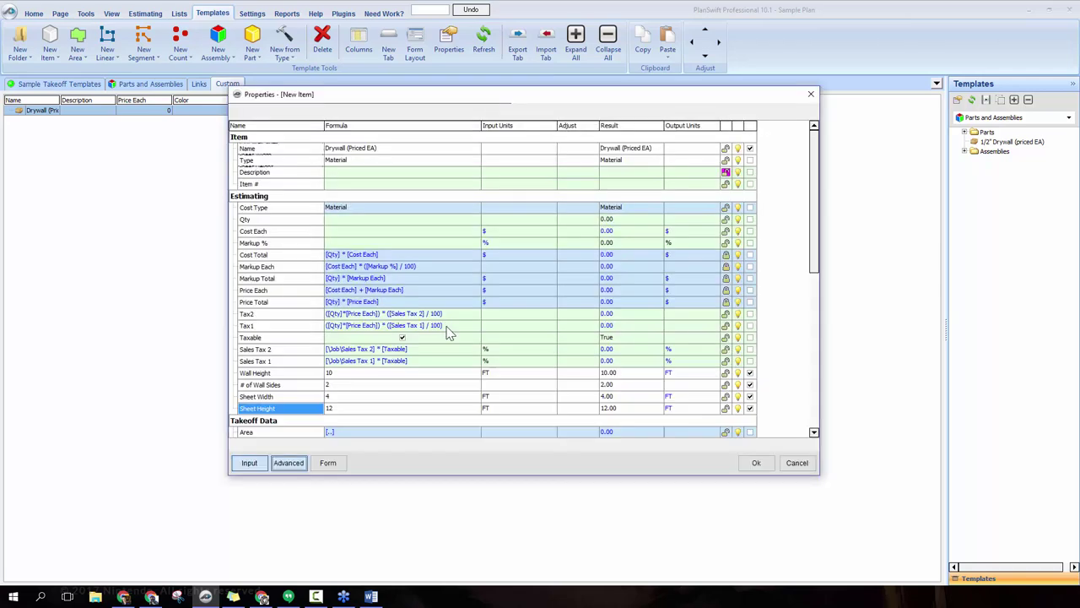
- Try excluding Wall Height from the input properties, check the input view, and include it again
left_click(750, 373)
left_click(258, 463)
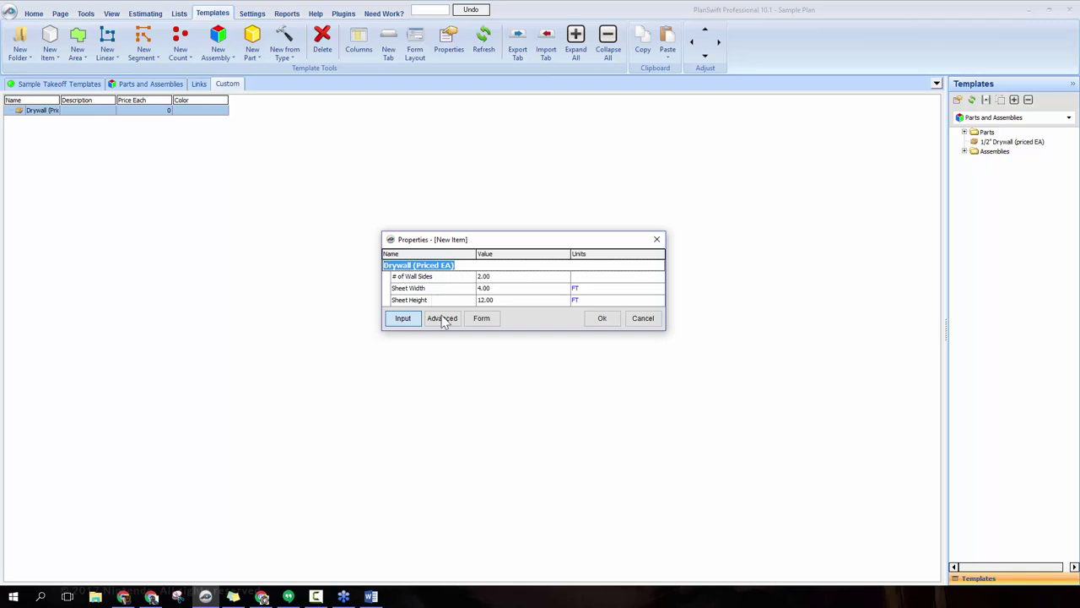
left_click(442, 318)
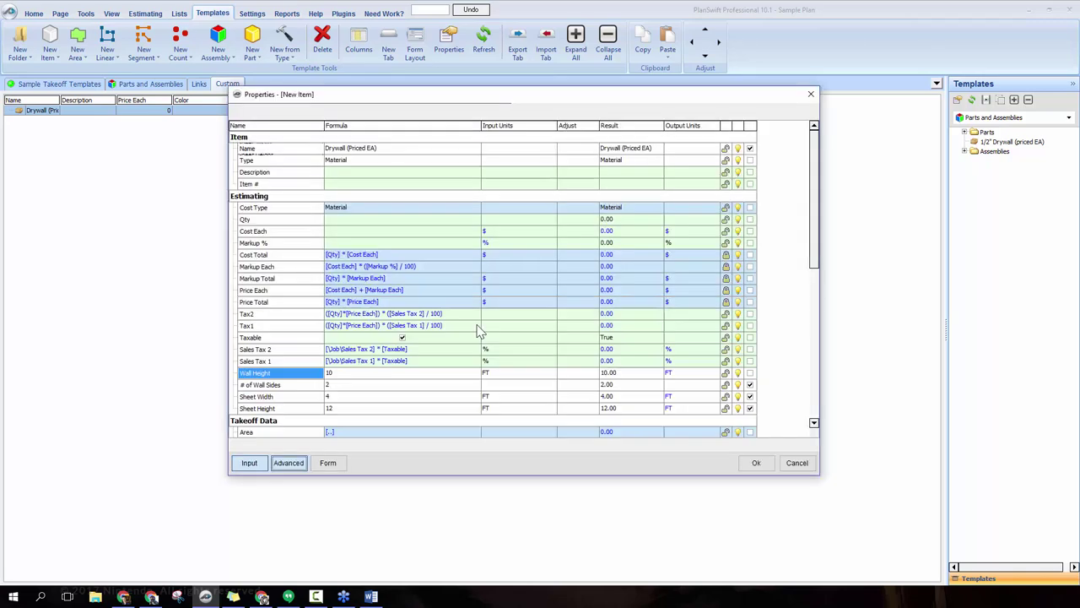
left_click(749, 374)
left_click(749, 384)
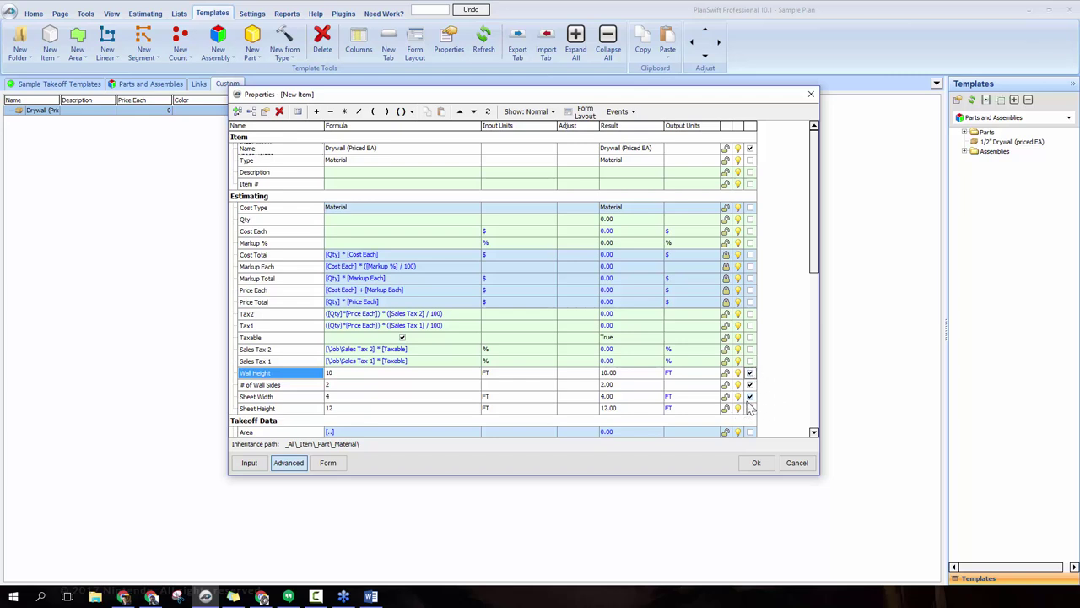
left_click(749, 407)
- Mark Cost Each and Markup % as input properties, set them to 45 and 10, and check the input view
left_click(750, 231)
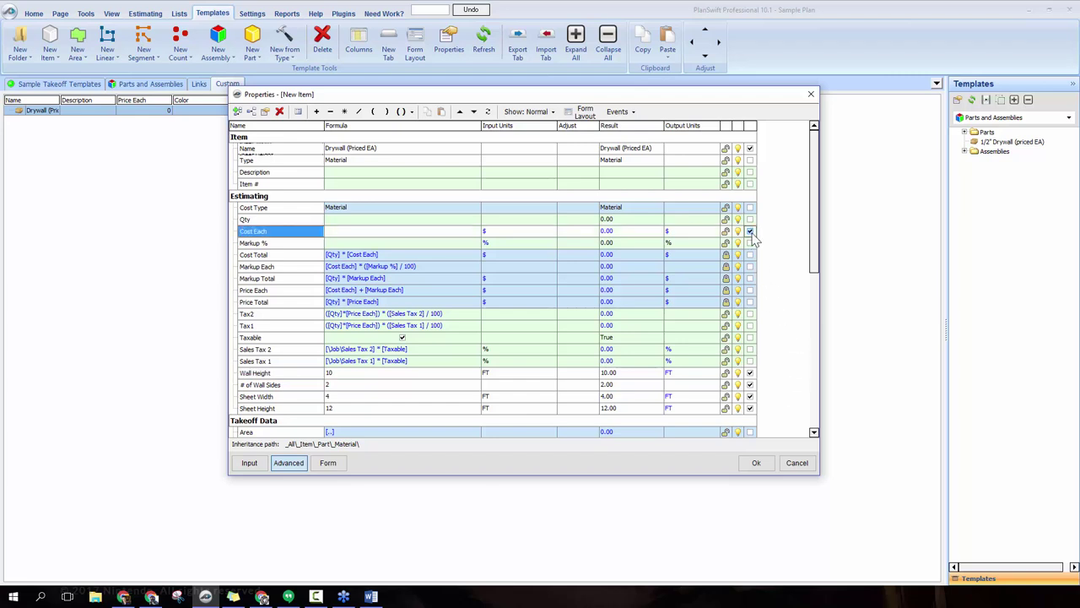
left_click(749, 242)
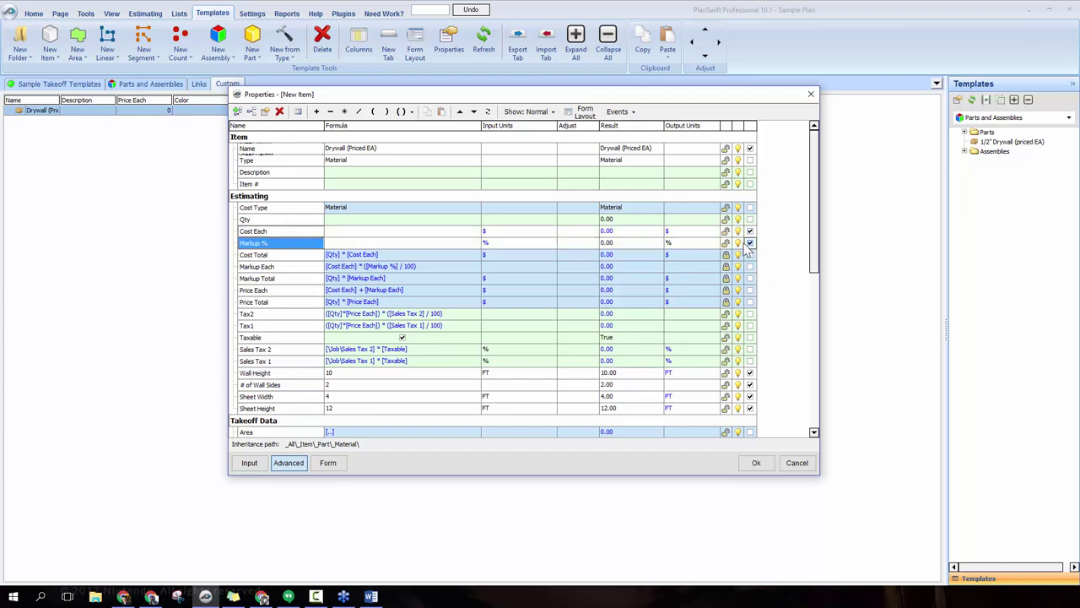
left_click(351, 231)
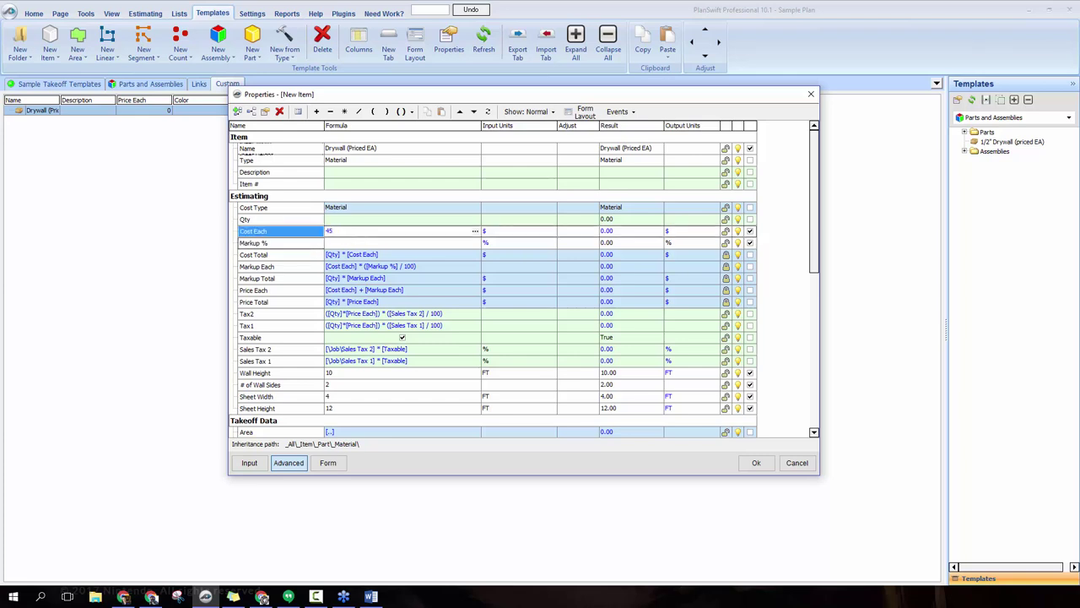
left_click(351, 243)
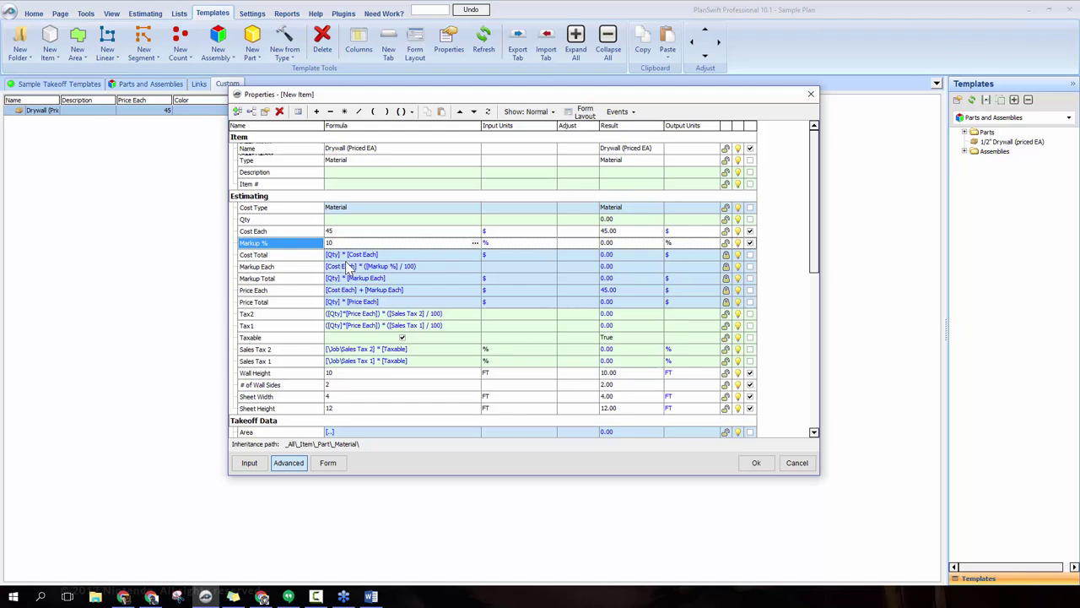
left_click(253, 464)
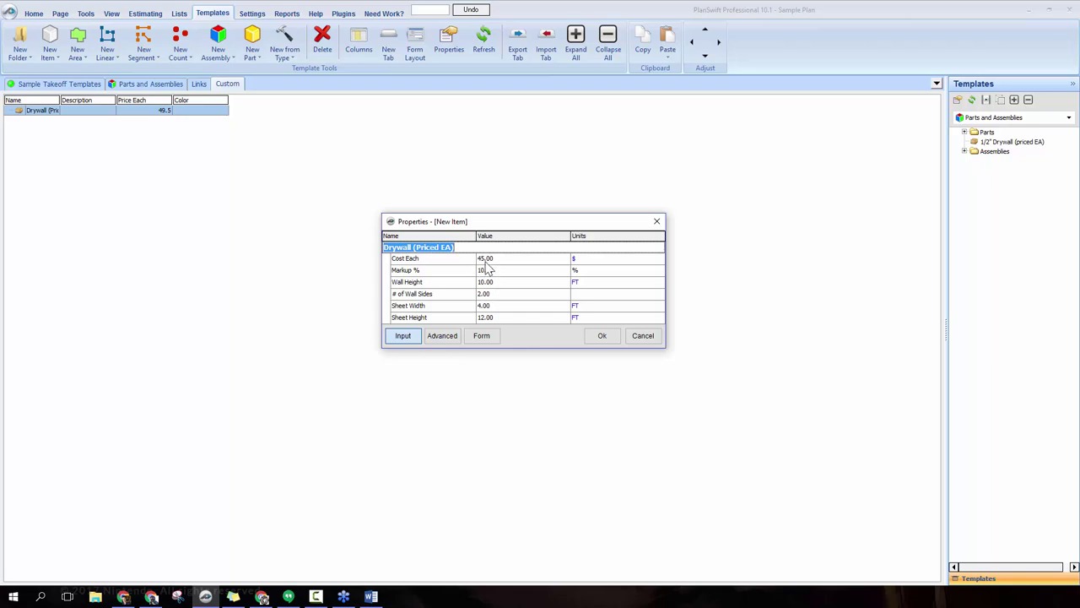
left_click(443, 336)
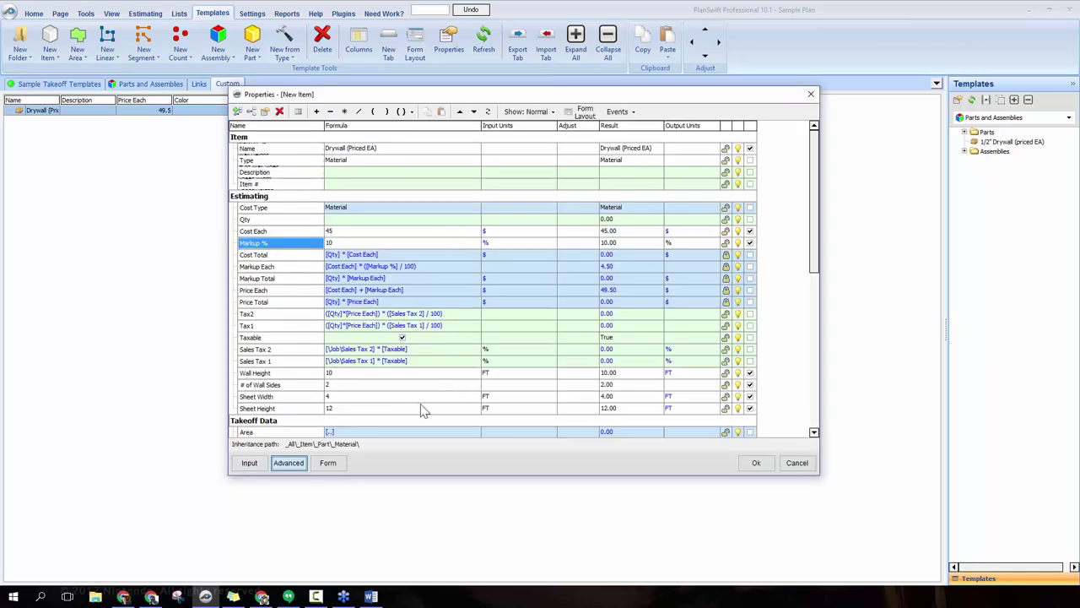
- Build the Qty formula as [Linear Total] * [Wall Height] * [# of Wall Sides]
left_click(430, 222)
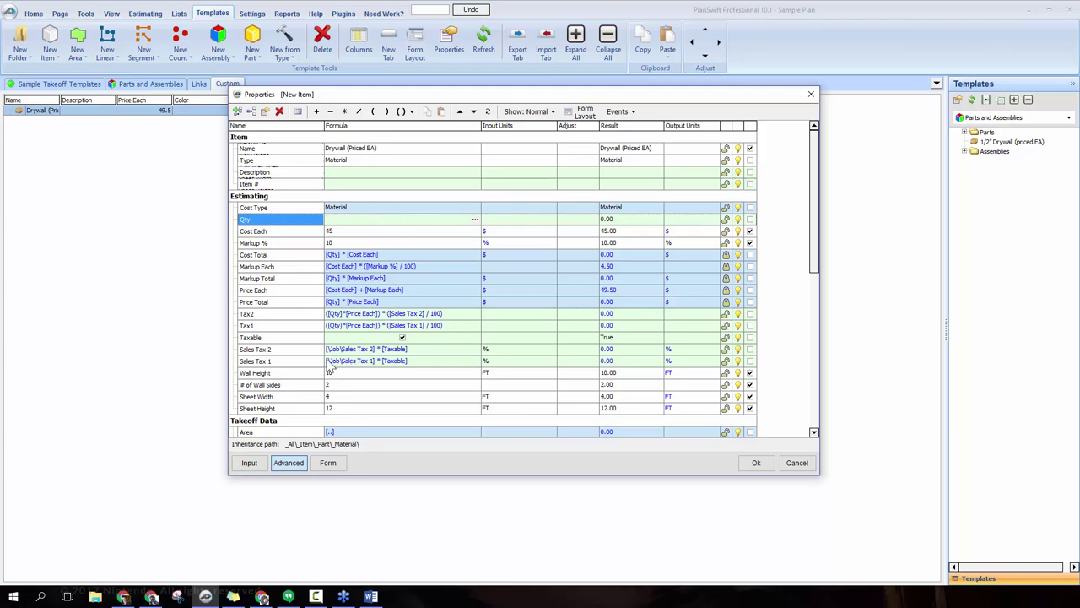
scroll(284, 385, "down", 1)
left_click(265, 408)
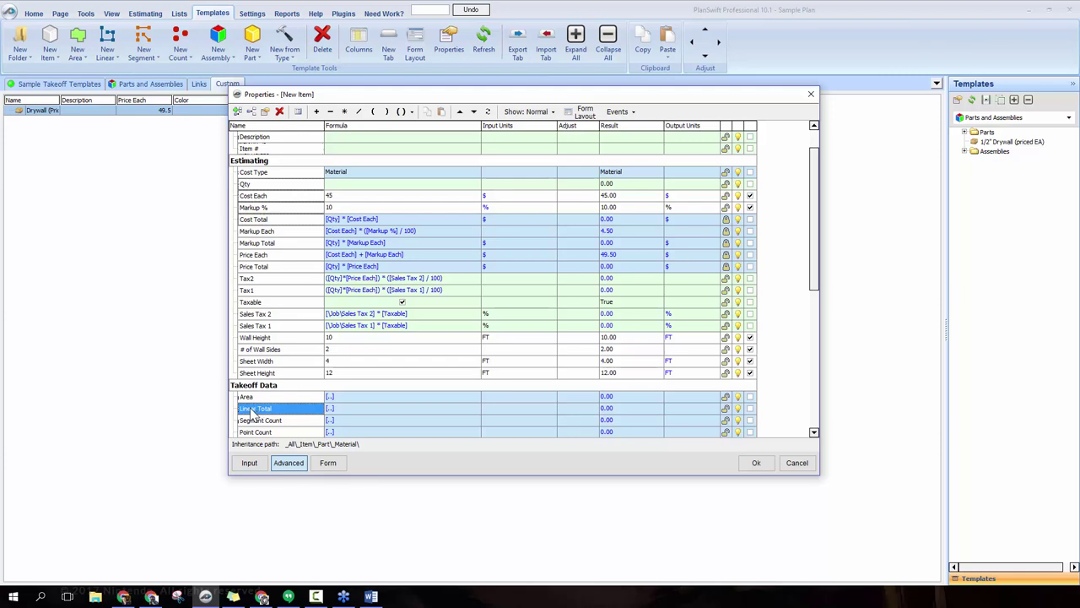
left_click_drag(331, 230, 351, 185)
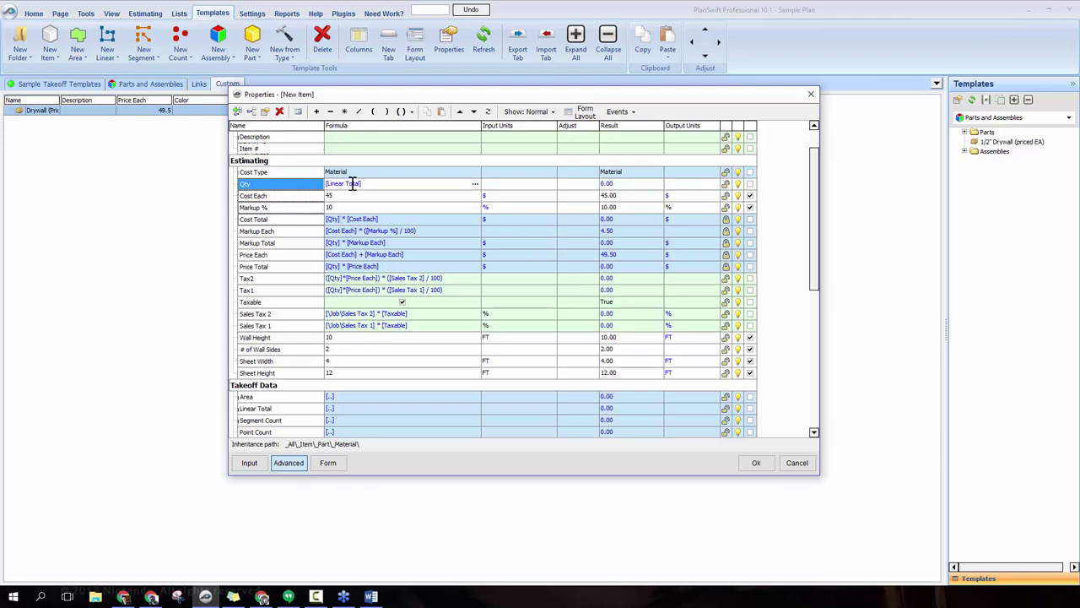
left_click(343, 111)
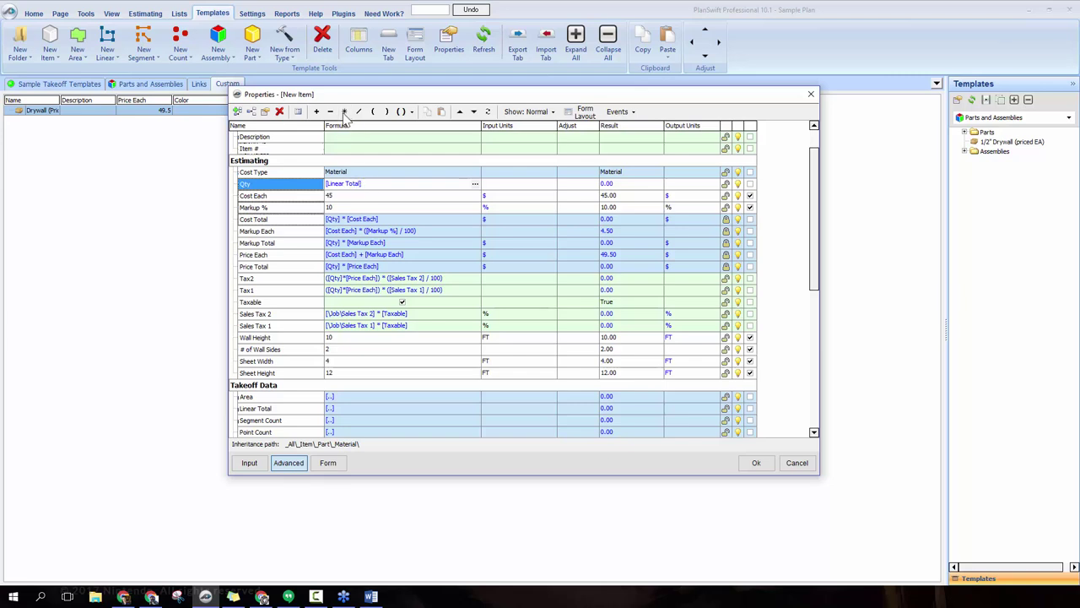
left_click(258, 341)
left_click(389, 195)
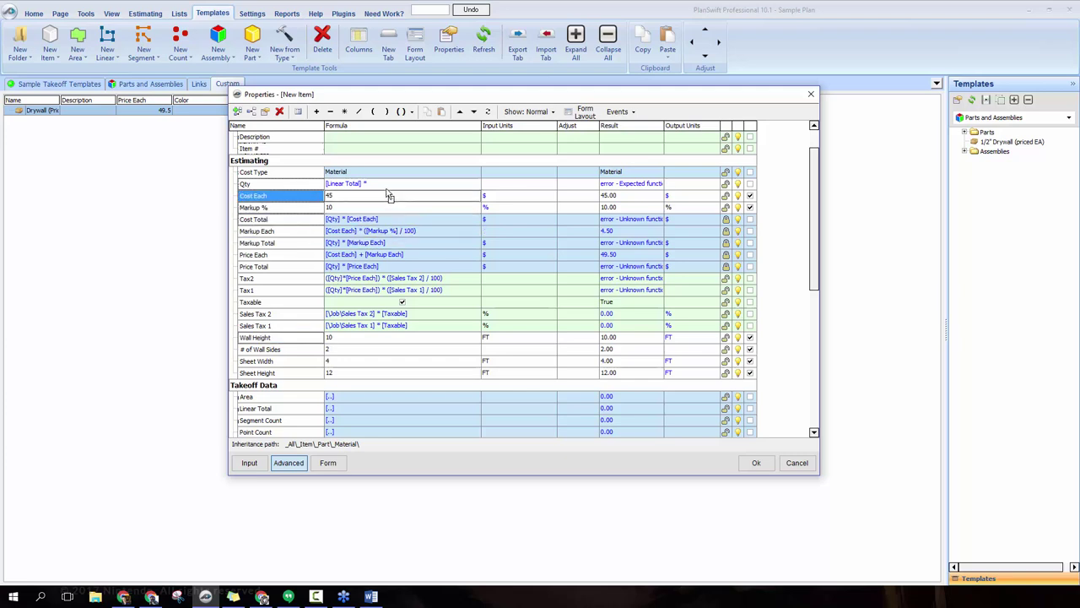
left_click(390, 184)
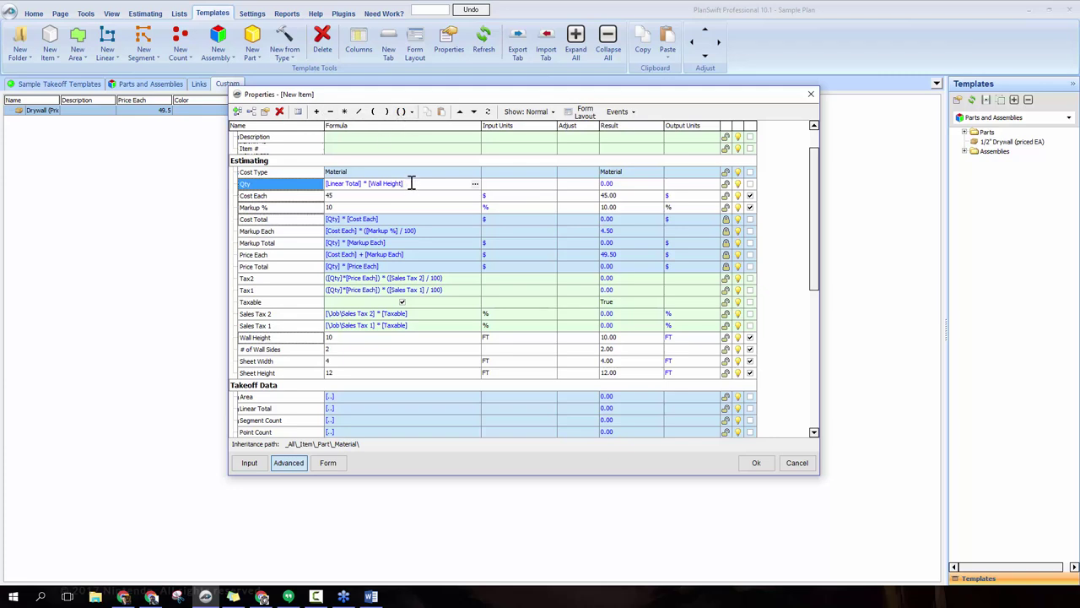
left_click(345, 111)
left_click_drag(266, 349, 423, 184)
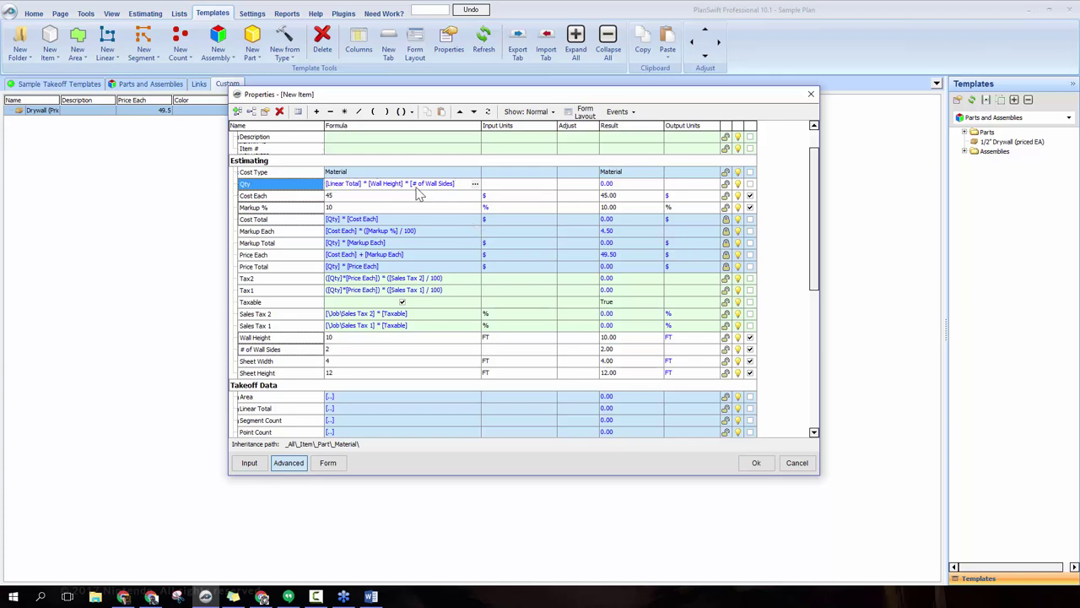
type("]")
- Parenthesize the existing Qty product and divide it by ([Sheet Width] * [Sheet Height])
left_click(402, 114)
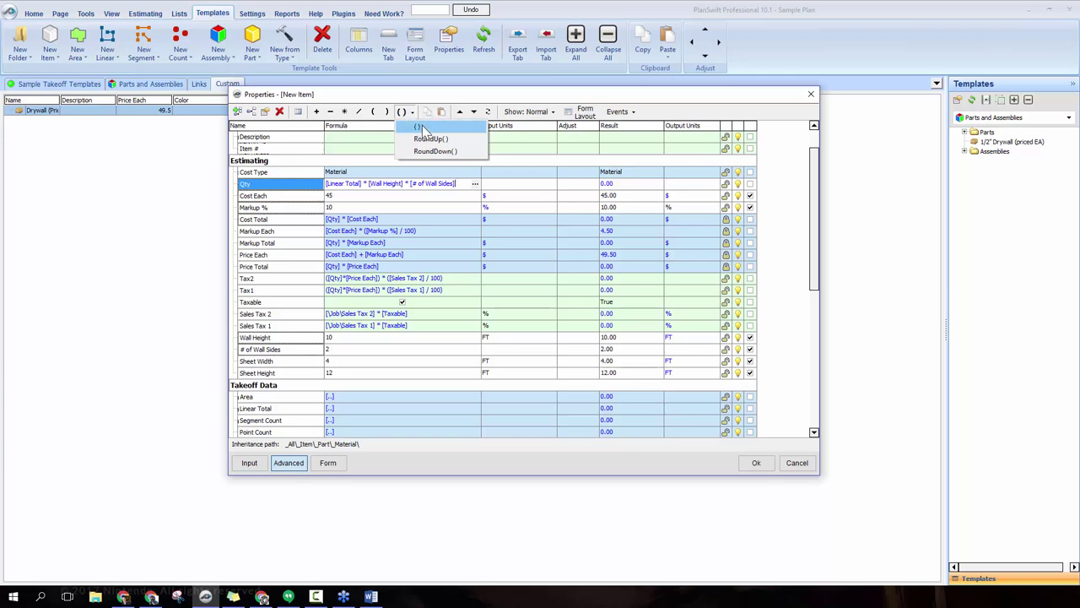
left_click(421, 127)
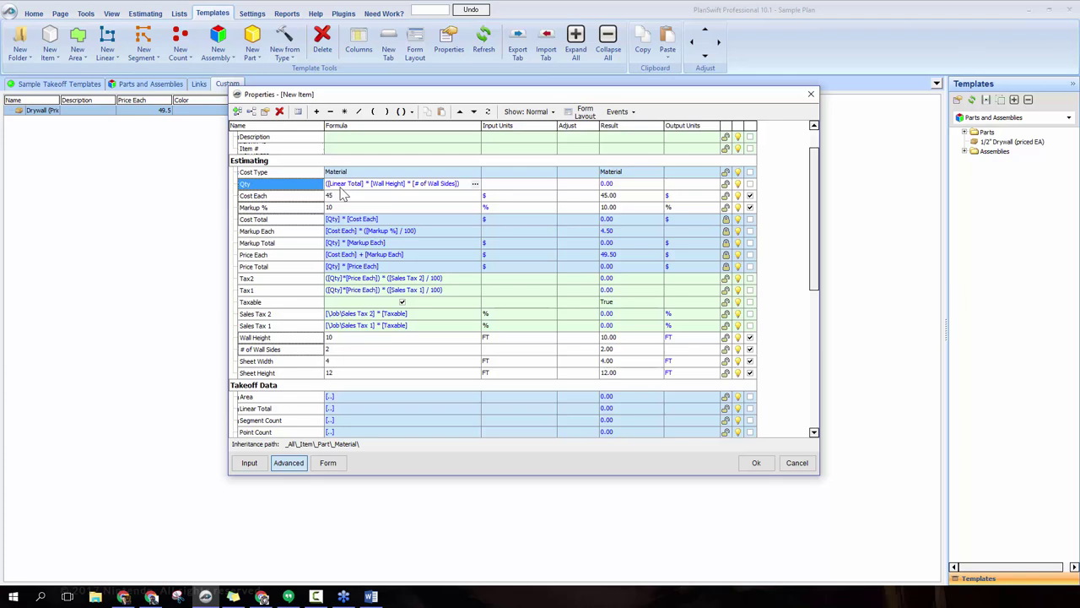
left_click(360, 112)
left_click(373, 113)
left_click_drag(272, 371, 474, 188)
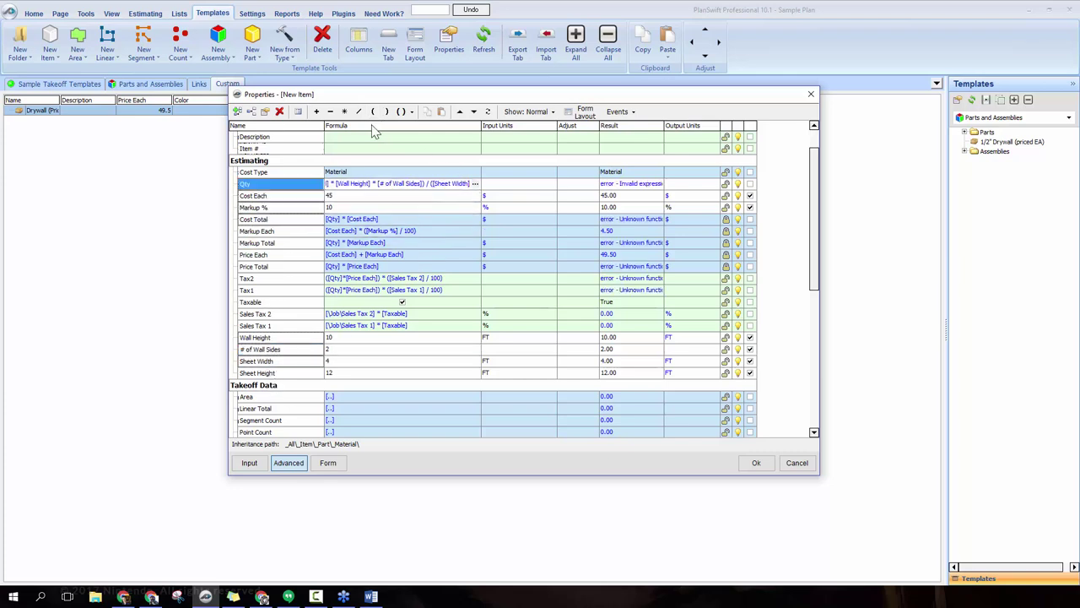
left_click(345, 111)
left_click_drag(272, 372, 472, 188)
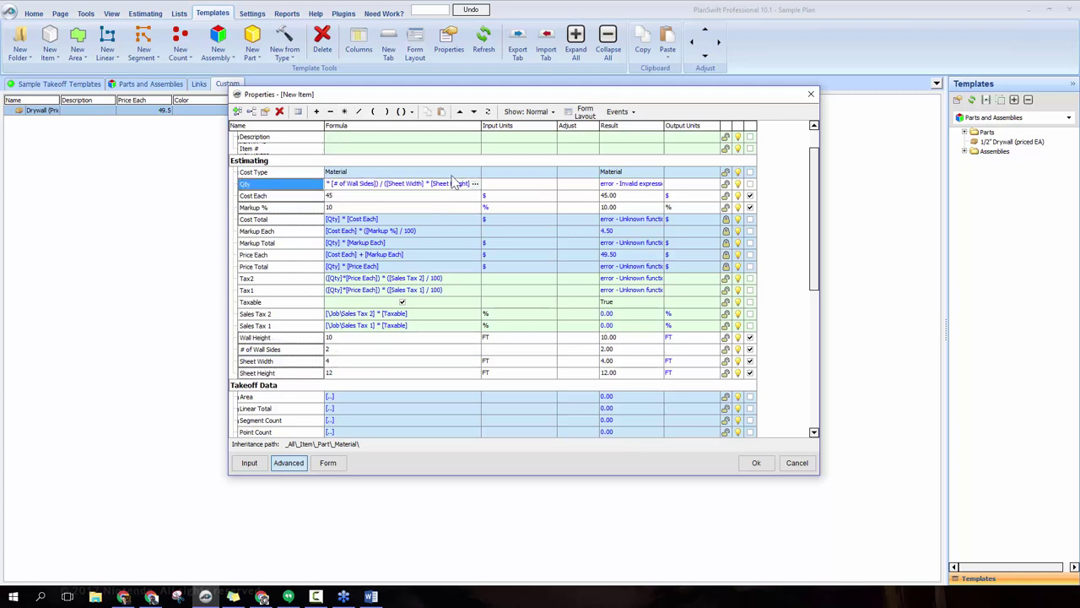
left_click(386, 111)
- Wrap the whole Qty formula in the RoundUp function, look back through the expression and apply it
left_click(410, 112)
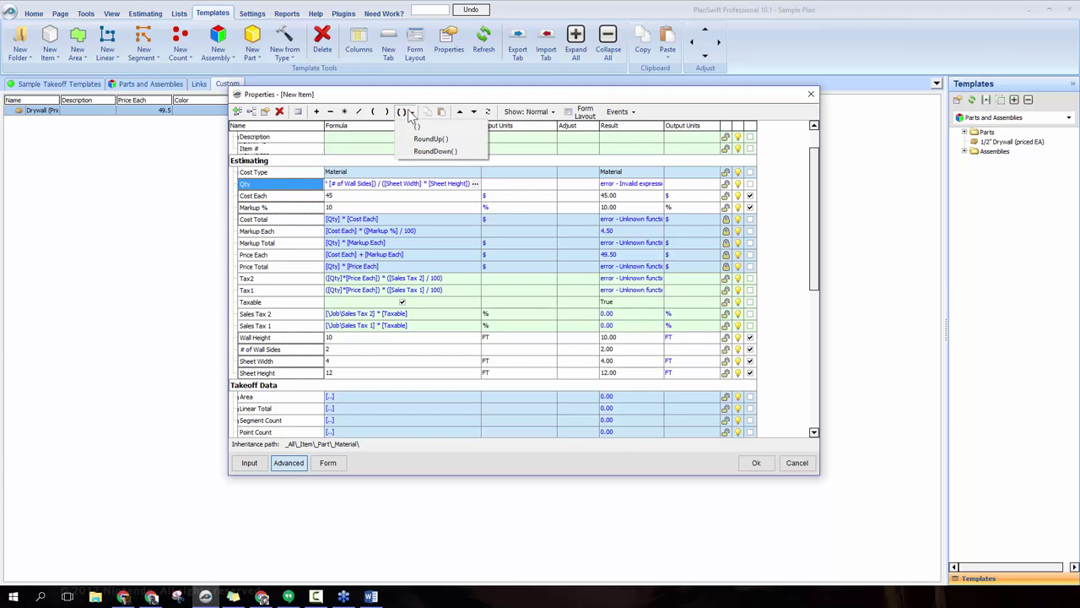
left_click(450, 141)
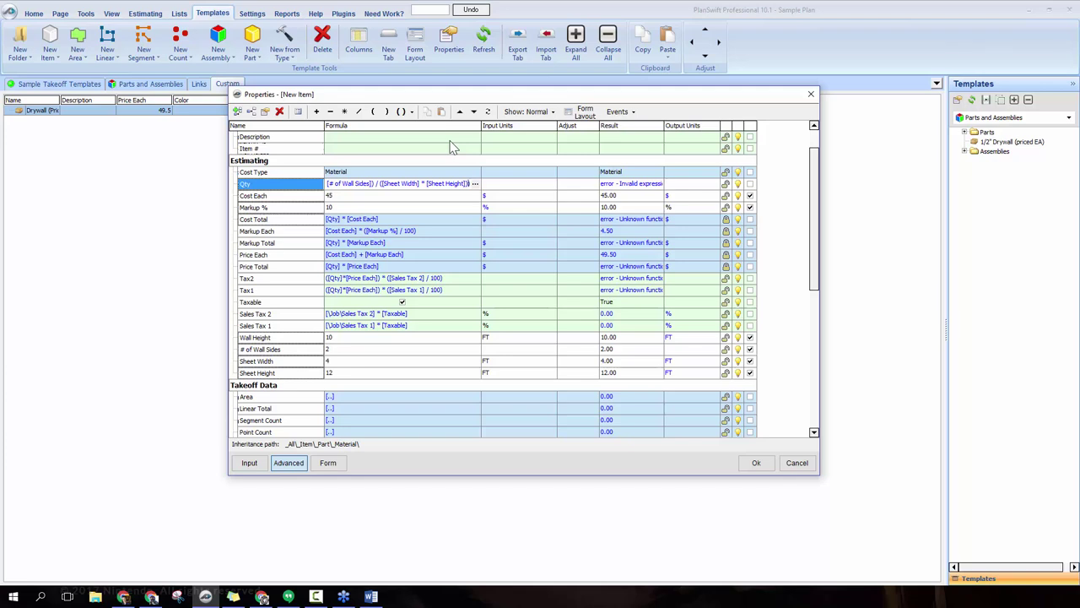
key("Left")
key("Left")
key("Left")
key("Left")
key("Left")
key("Left")
key("Left")
key("Left")
key("Left")
key("Left")
key("Left")
key("Left")
key("Left")
key("Left")
key("Left")
key("Left")
key("Left")
key("Left")
key("Left")
key("Left")
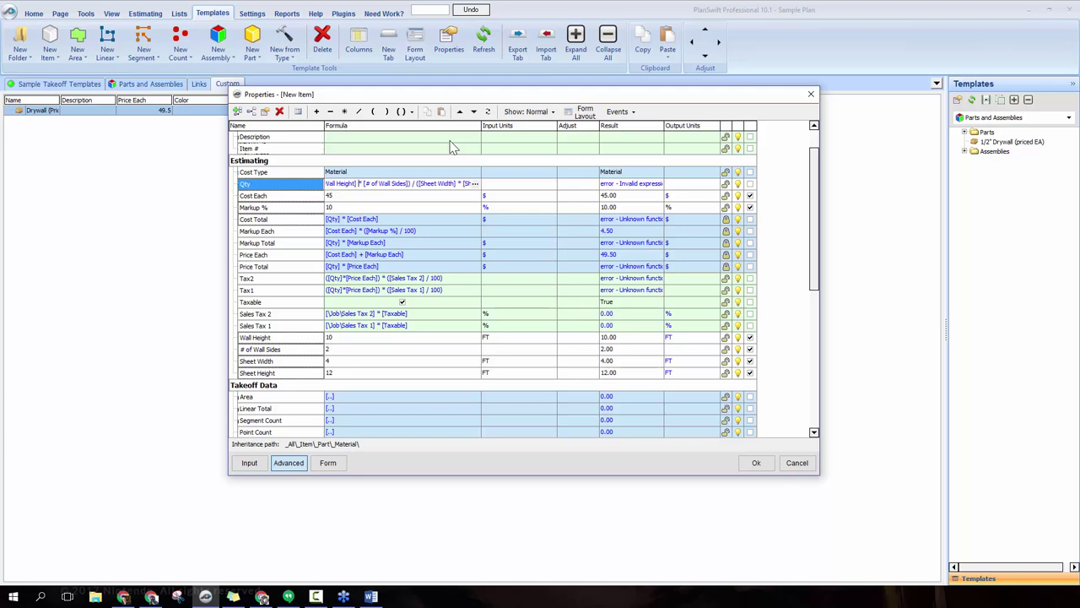
key("Return")
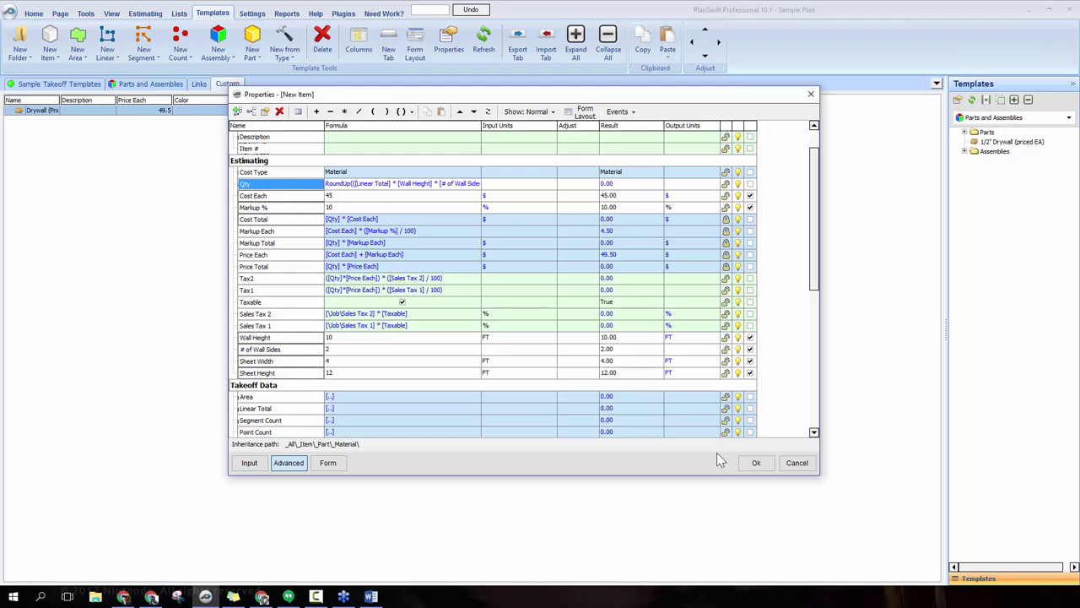
- Save the drywall part's properties and widen the template list's Name column to fit the full part name
left_click(756, 463)
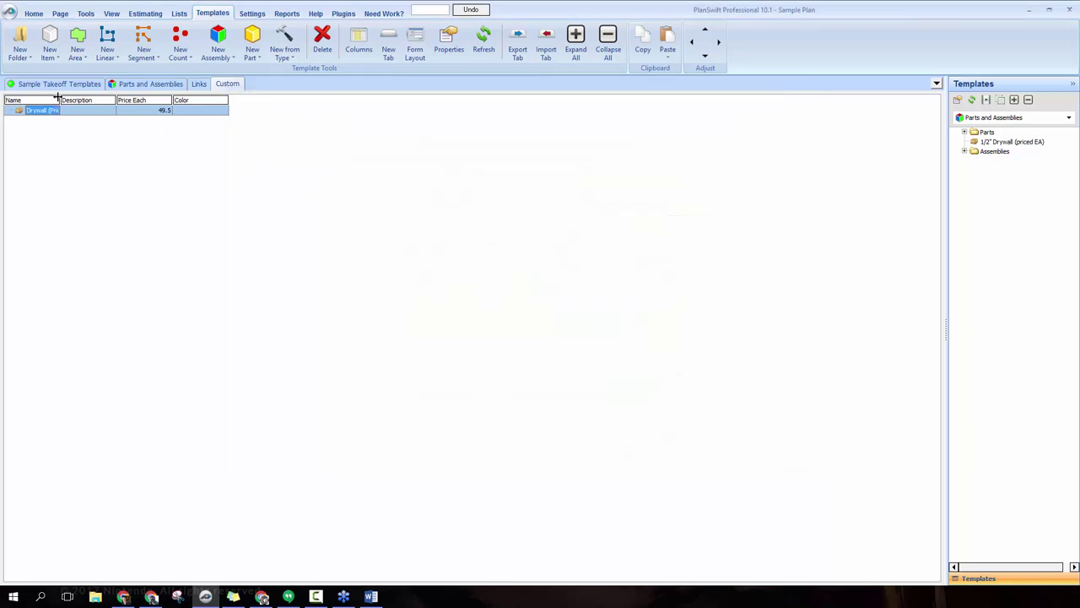
left_click_drag(59, 99, 100, 99)
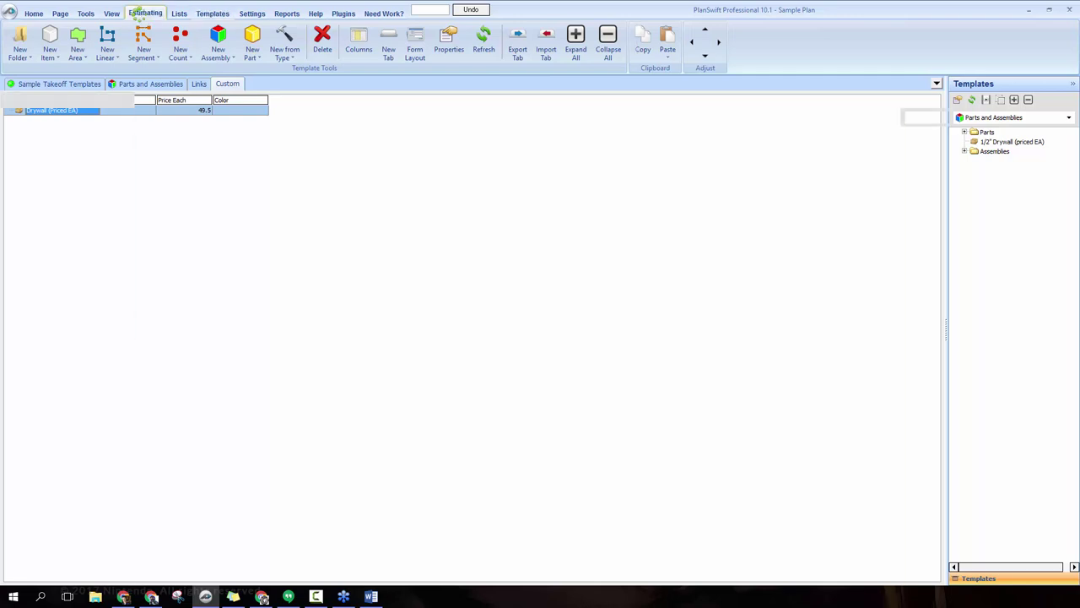
- Delete the 1/2" Drywall (priced EA) part from Interior Walls under Residential Plan Takeoffs in the estimate
left_click(144, 15)
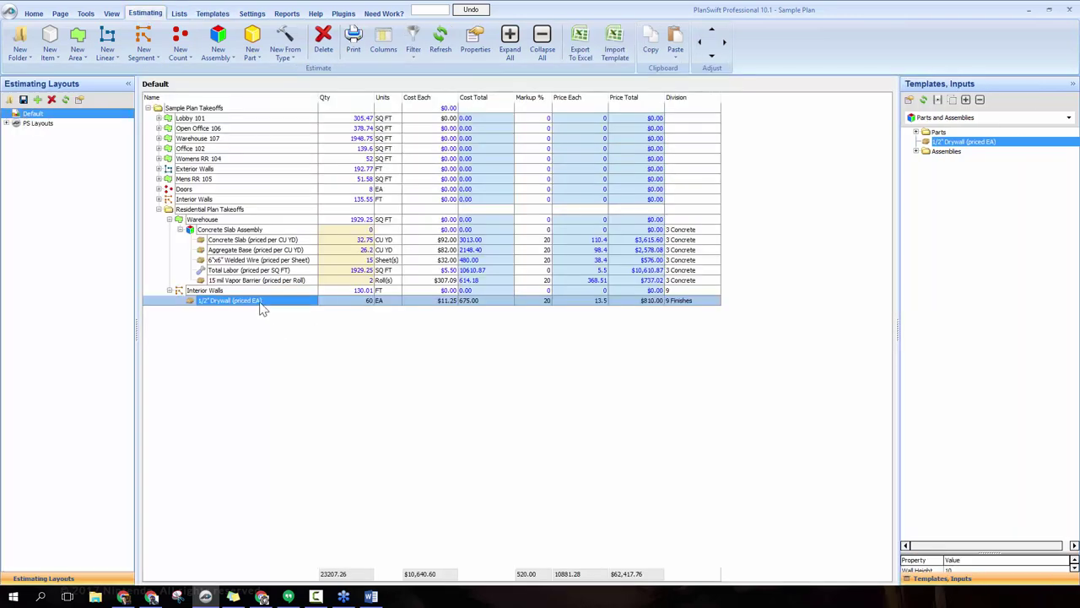
key("Delete")
left_click(519, 326)
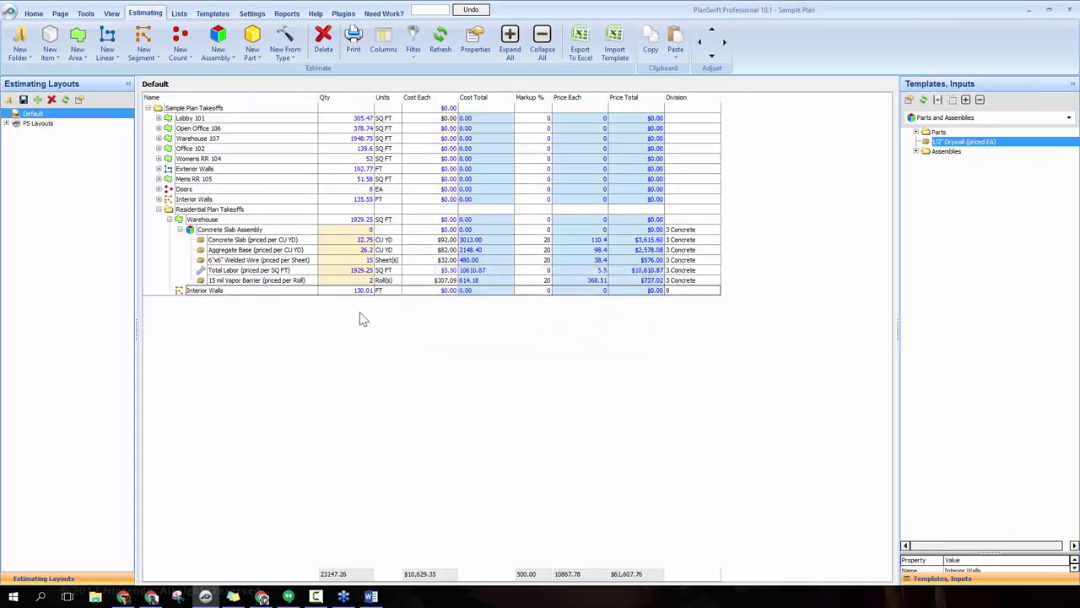
left_click(240, 302)
- Add the Custom template part Drywall (Priced EA) to the residential Interior Walls takeoff, accepting its default inputs
left_click(970, 118)
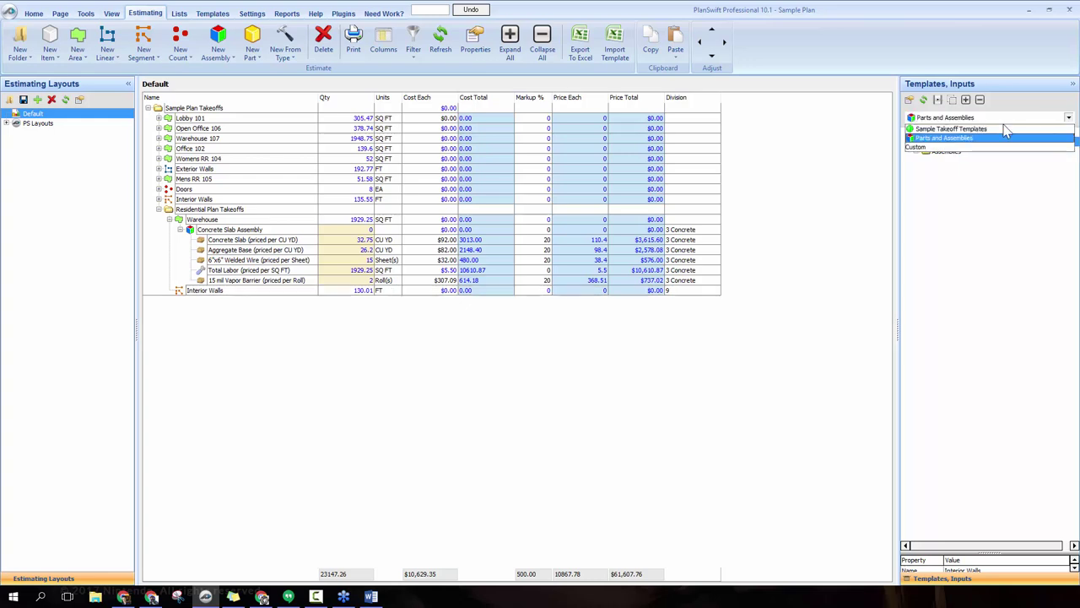
left_click(937, 148)
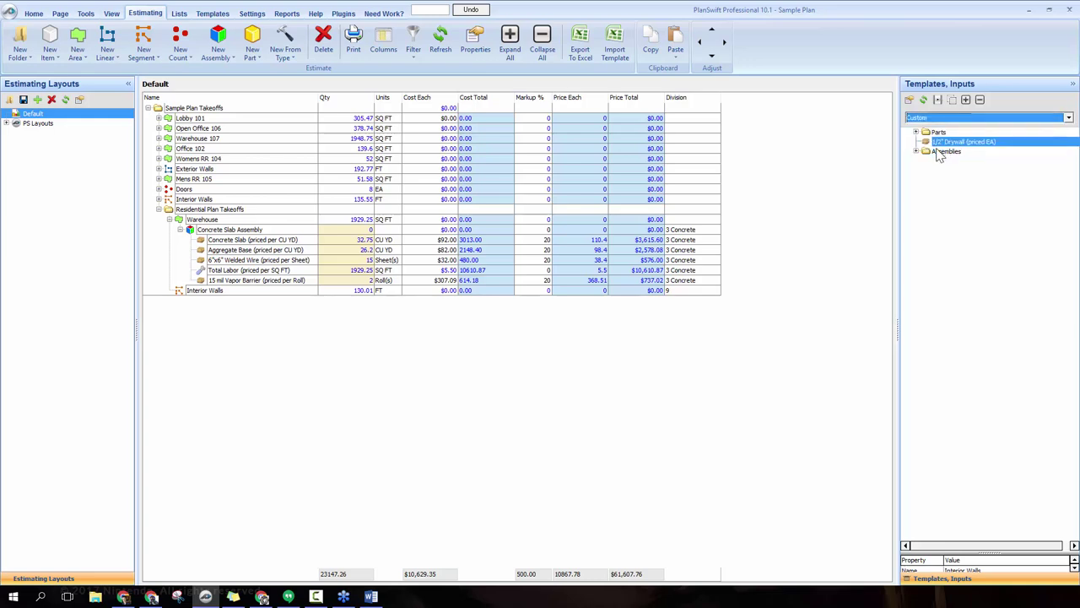
left_click(977, 135)
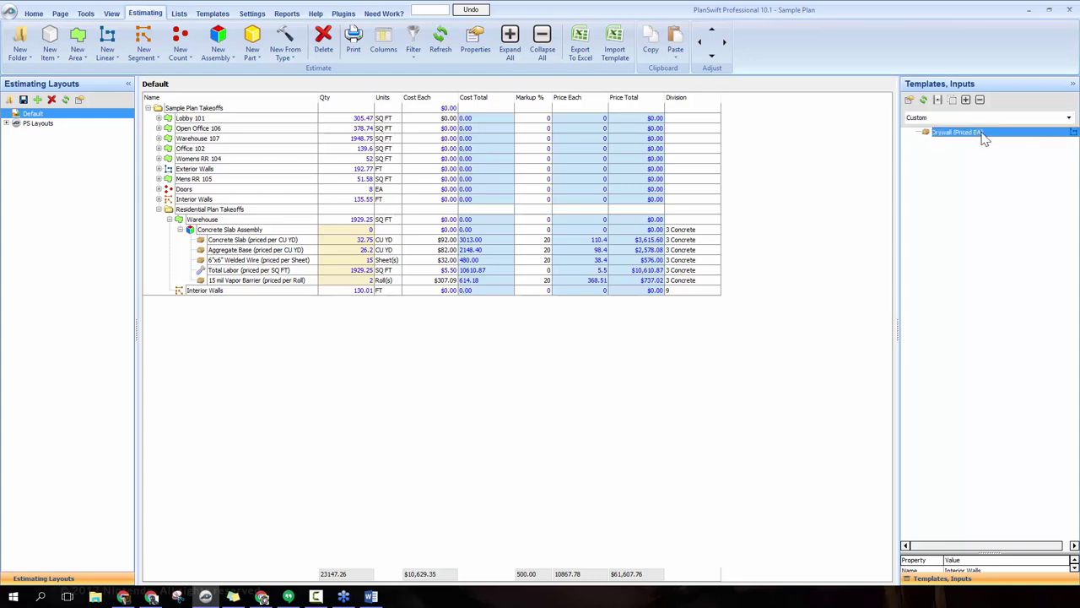
left_click(237, 293)
left_click_drag(239, 299, 241, 297)
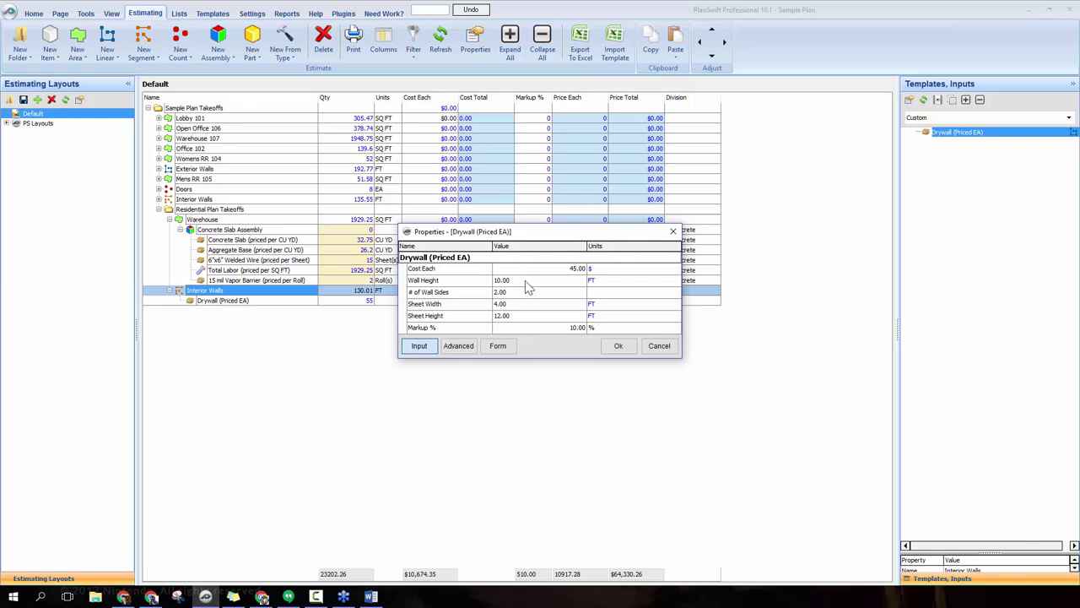
left_click(619, 347)
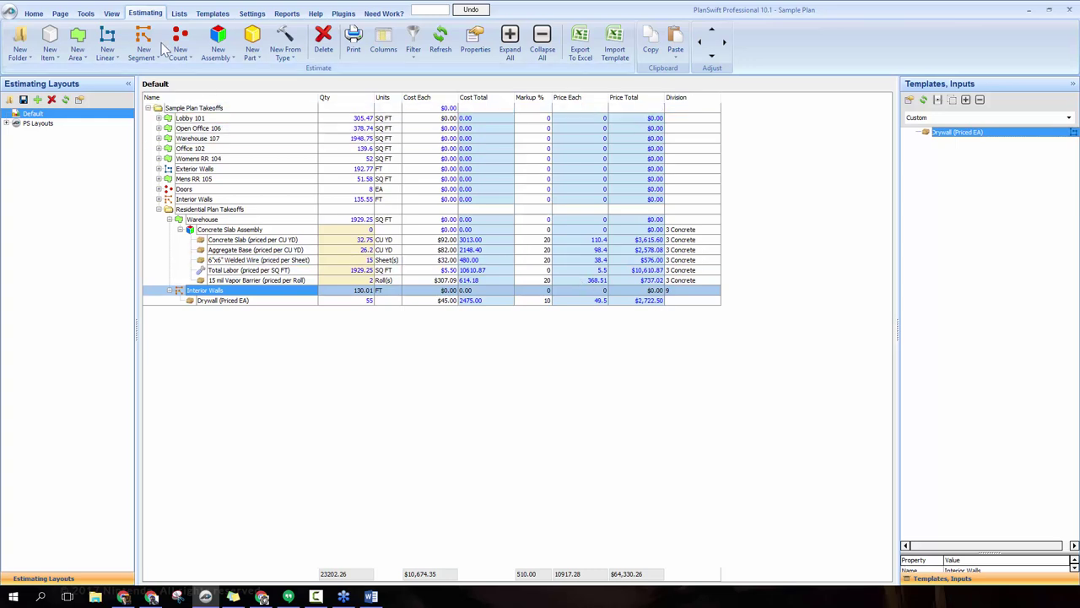
- Create a new material part in the Custom templates and name it Drywall Mud (Priced EA)
left_click(209, 15)
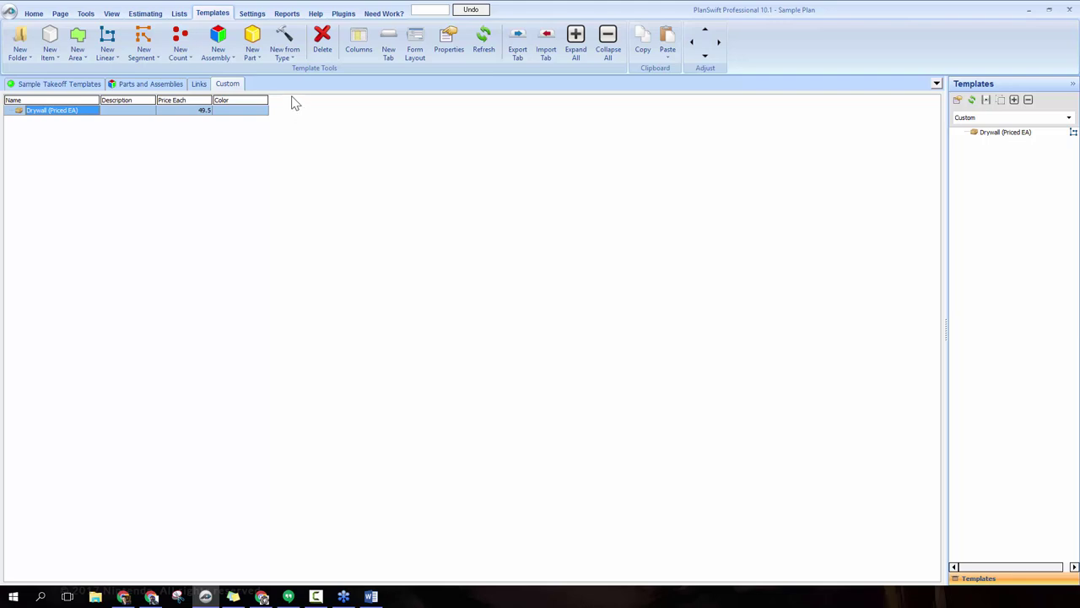
left_click(253, 56)
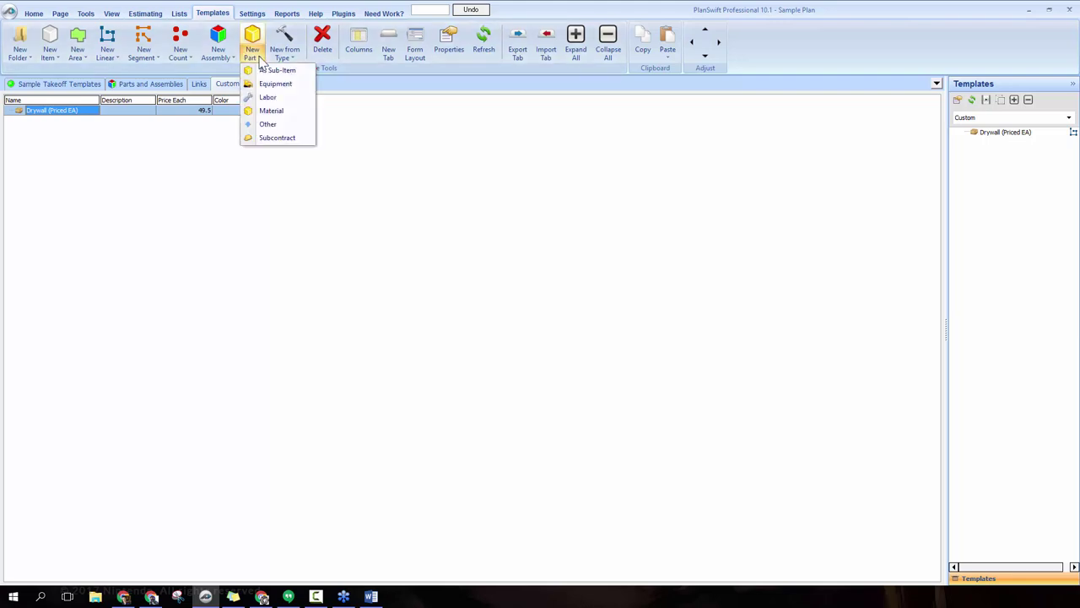
left_click(267, 117)
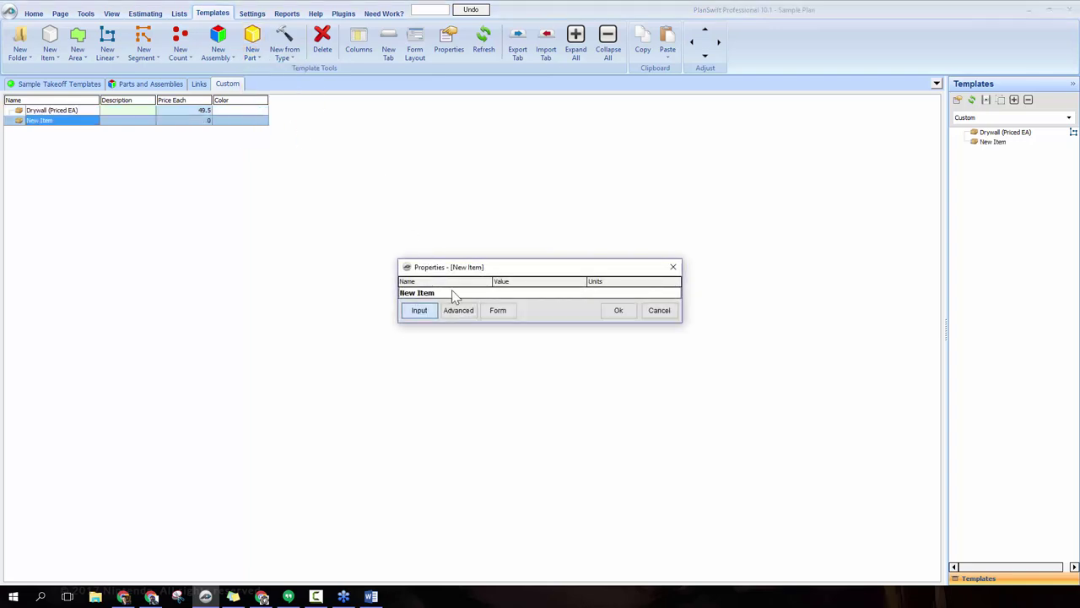
left_click(453, 291)
type("Drywall Mud (Priced EA")
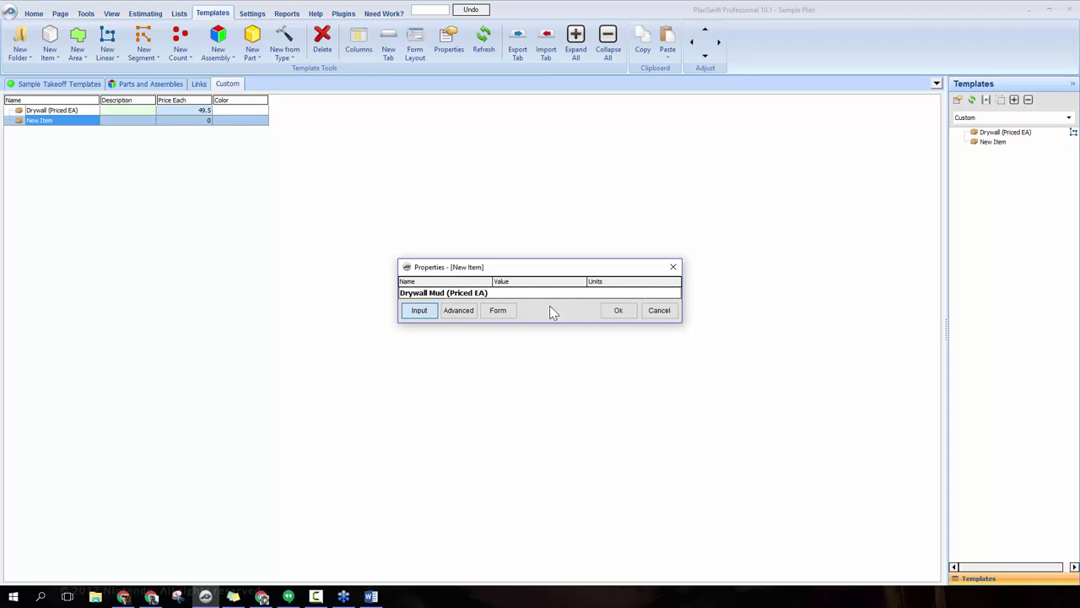
- Add a Wall Height number property with the list values 8 to 12 to the drywall mud part's advanced properties
left_click(463, 314)
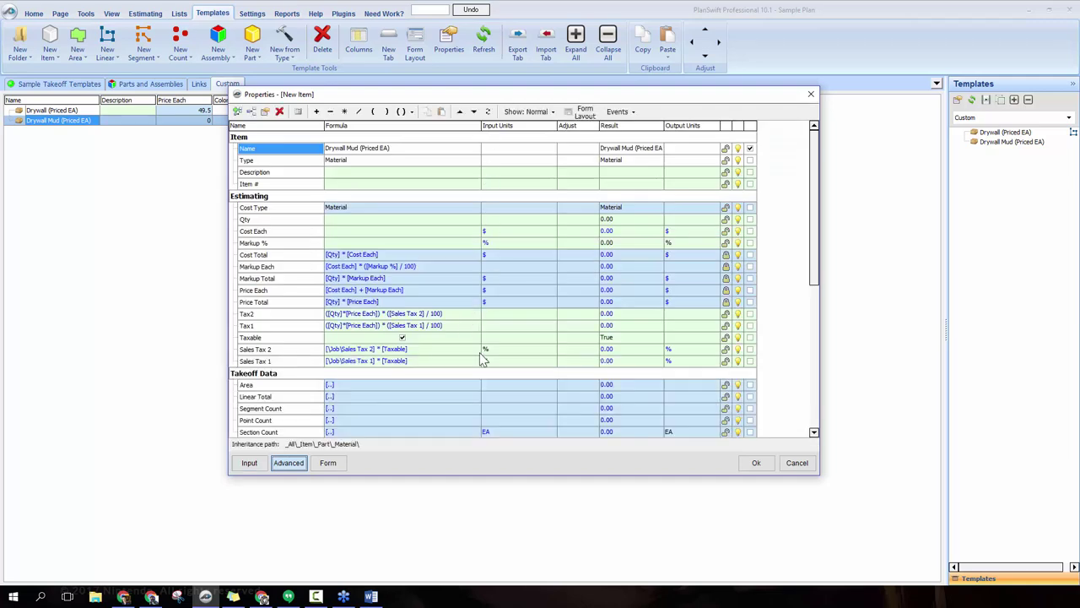
left_click(365, 221)
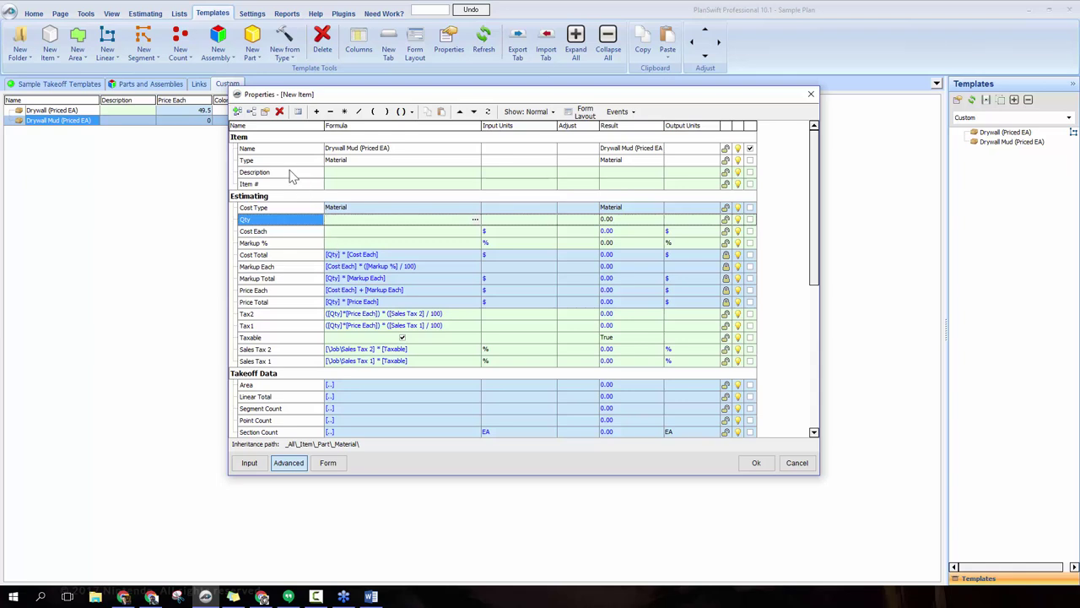
left_click(238, 112)
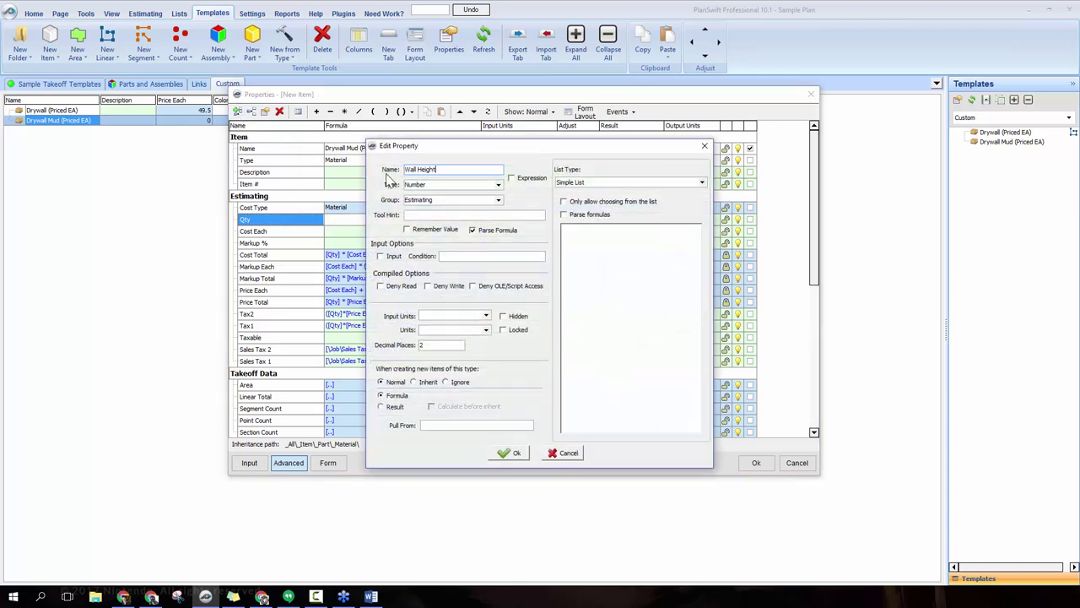
left_click(621, 297)
left_click(516, 453)
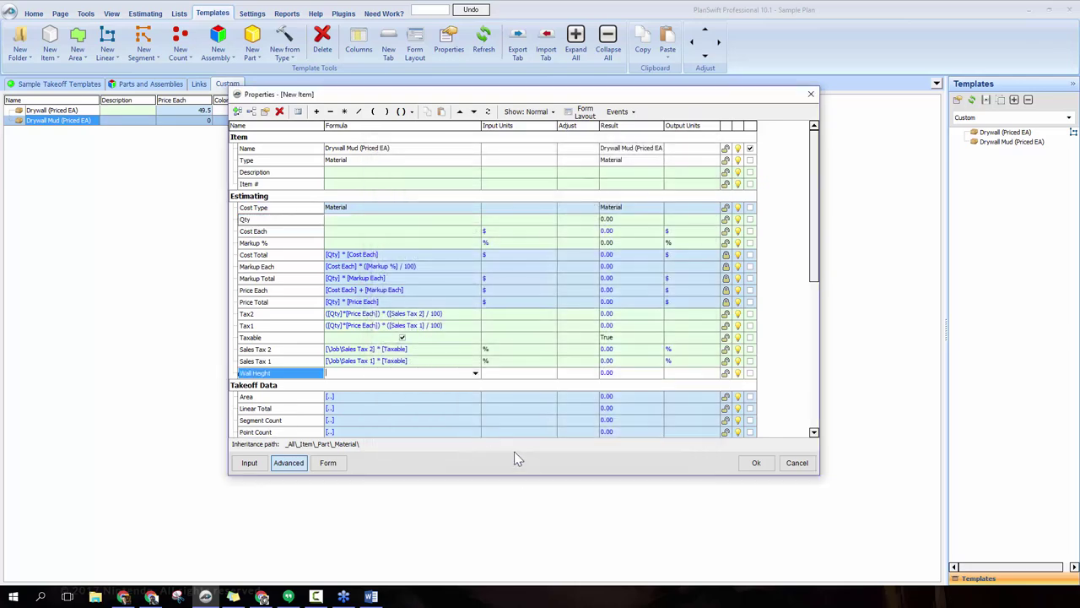
- Add a # of Wall Sides property restricted to the list values 1 and 2, and a Material Coverage number property
left_click(238, 113)
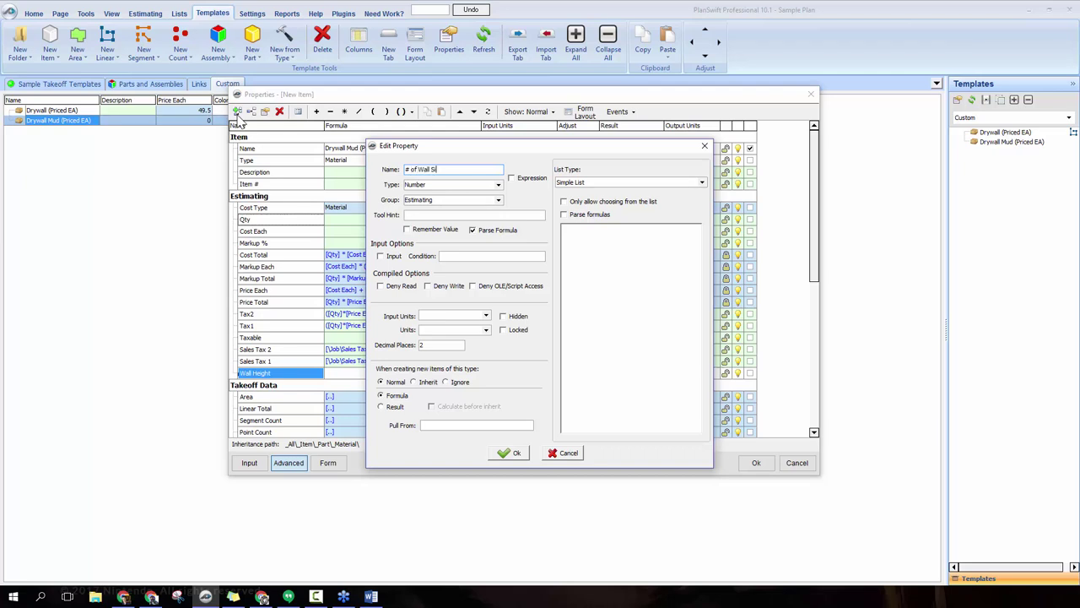
left_click(592, 246)
left_click(564, 202)
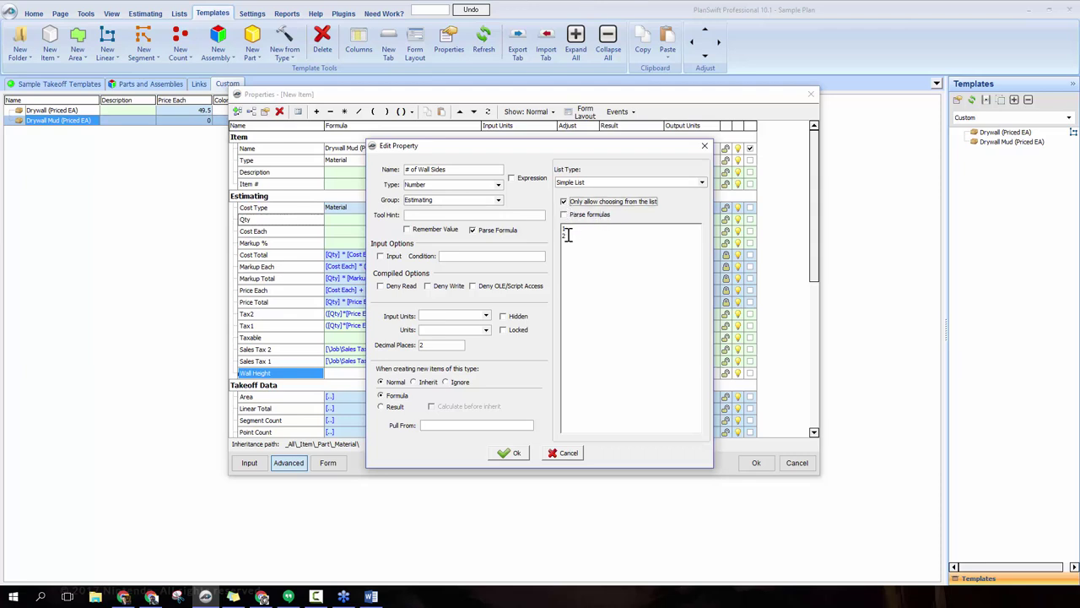
left_click(510, 453)
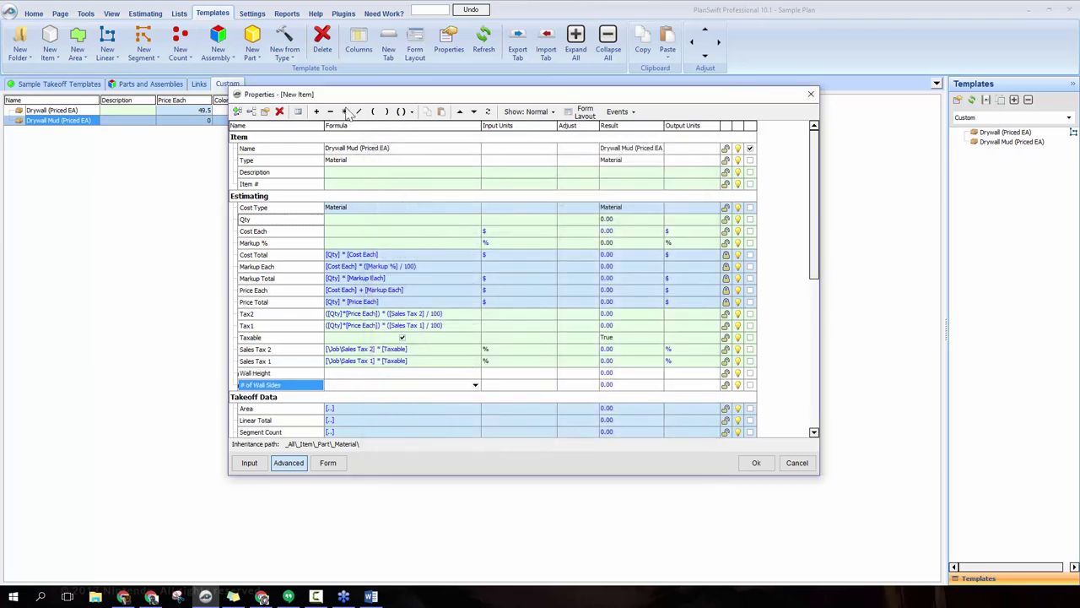
left_click(238, 113)
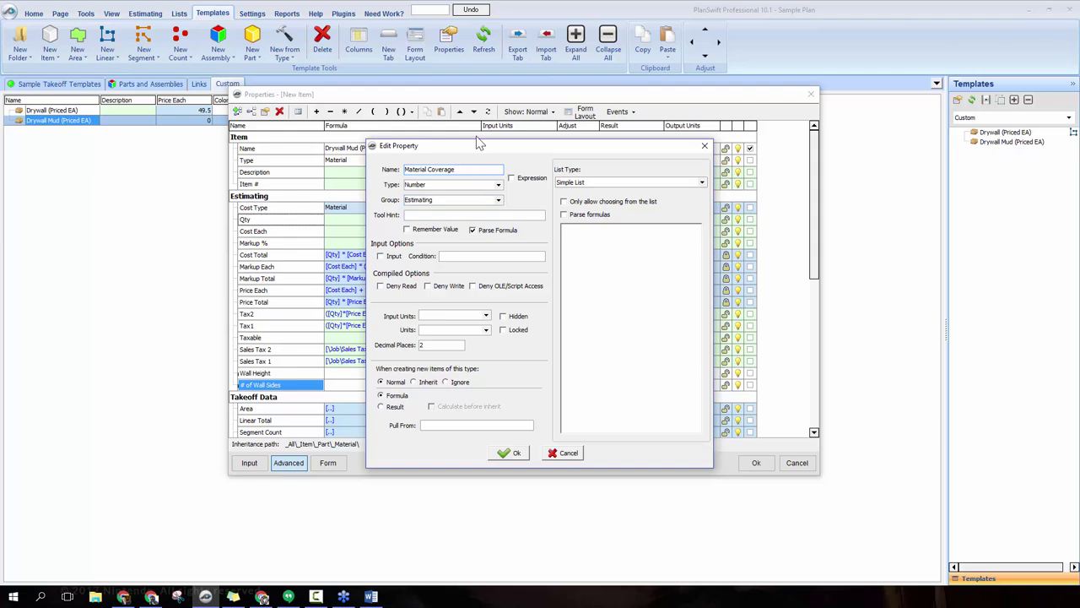
left_click(509, 452)
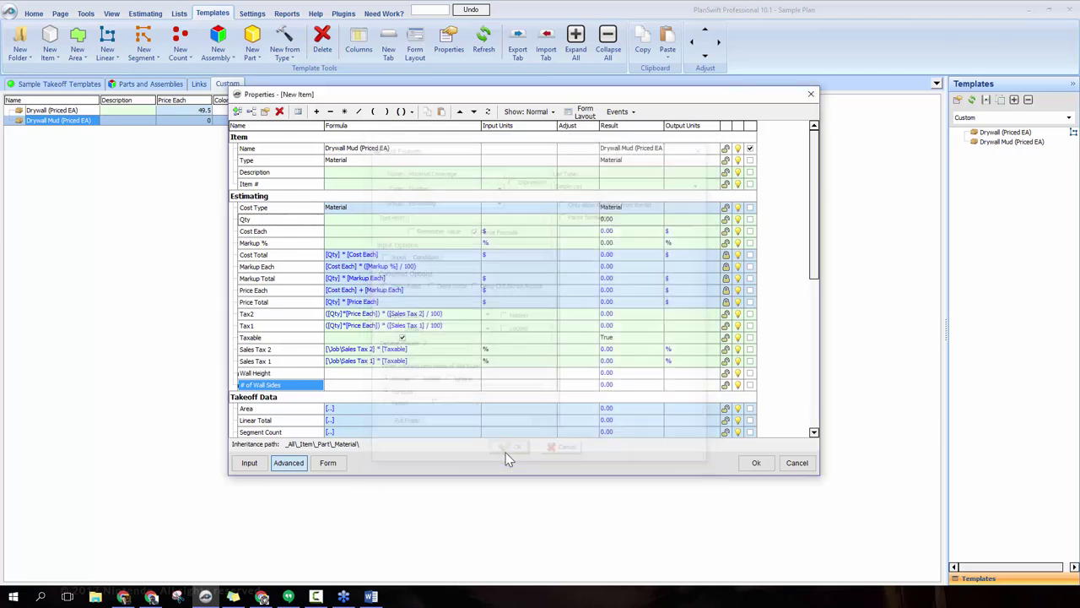
- Set the drywall mud part's Wall Height to 10 and # of Wall Sides to 2
left_click(344, 374)
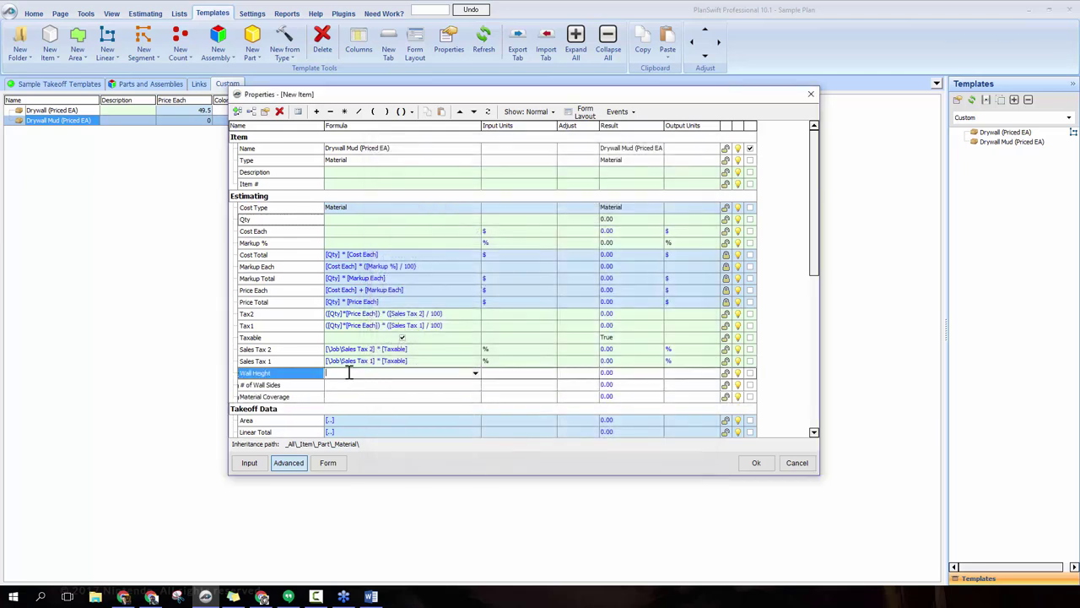
left_click(475, 375)
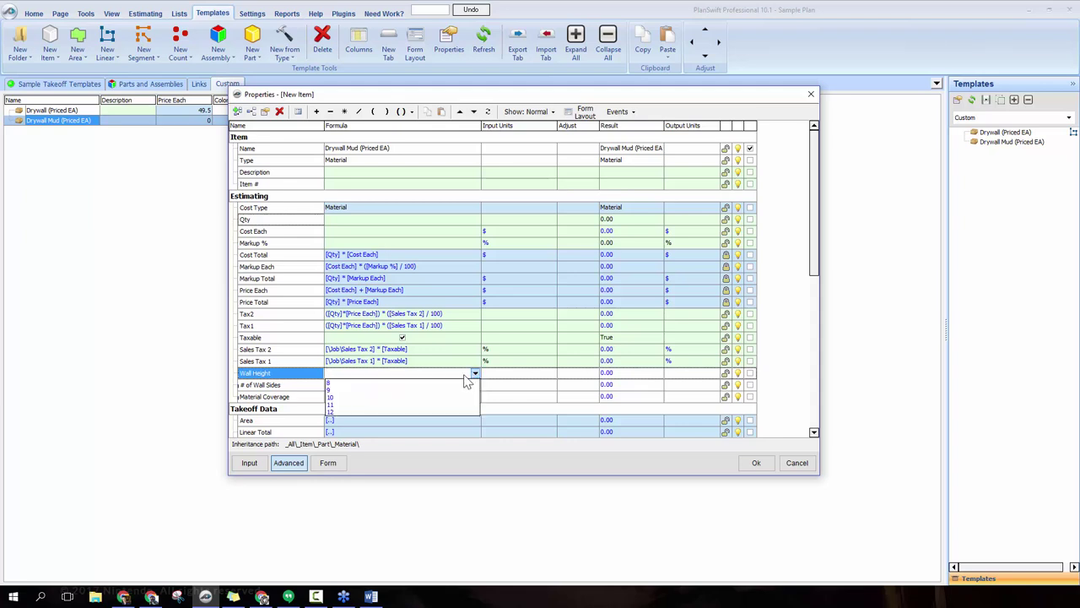
left_click(414, 400)
left_click(426, 387)
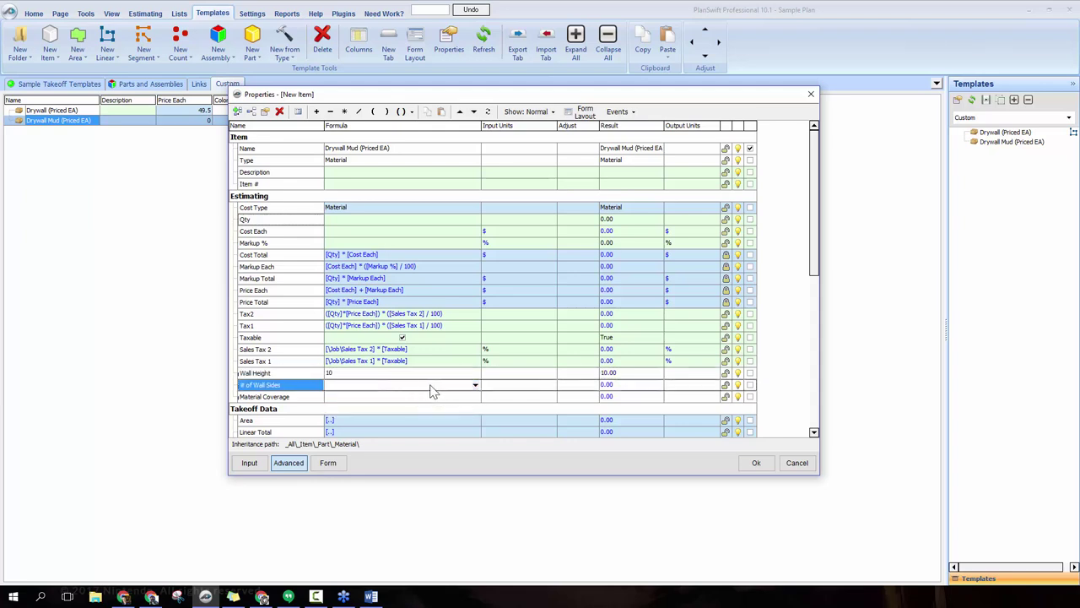
left_click(475, 385)
left_click(441, 402)
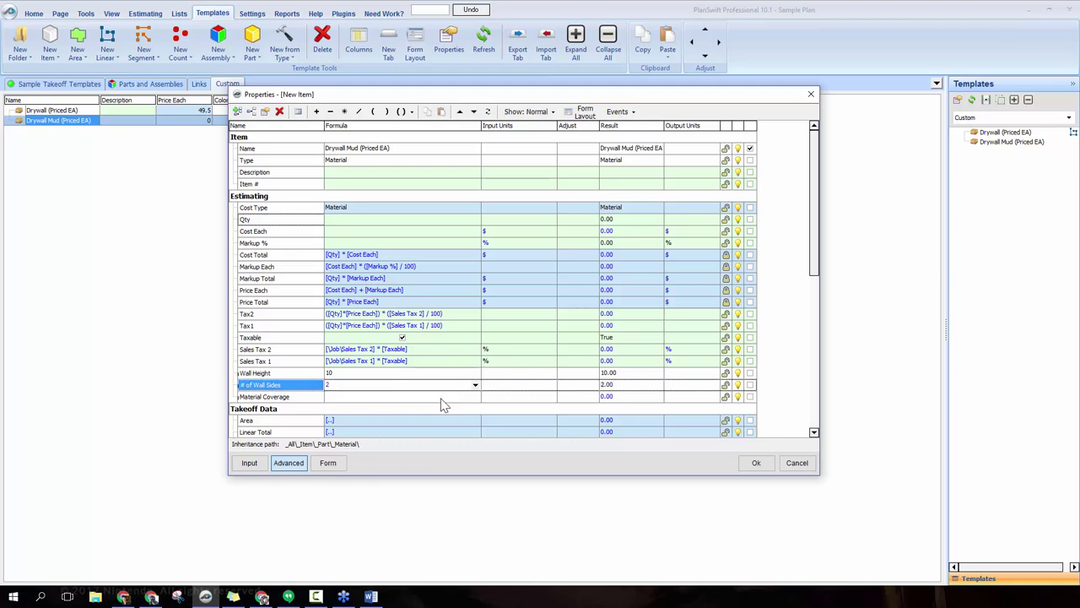
left_click(438, 400)
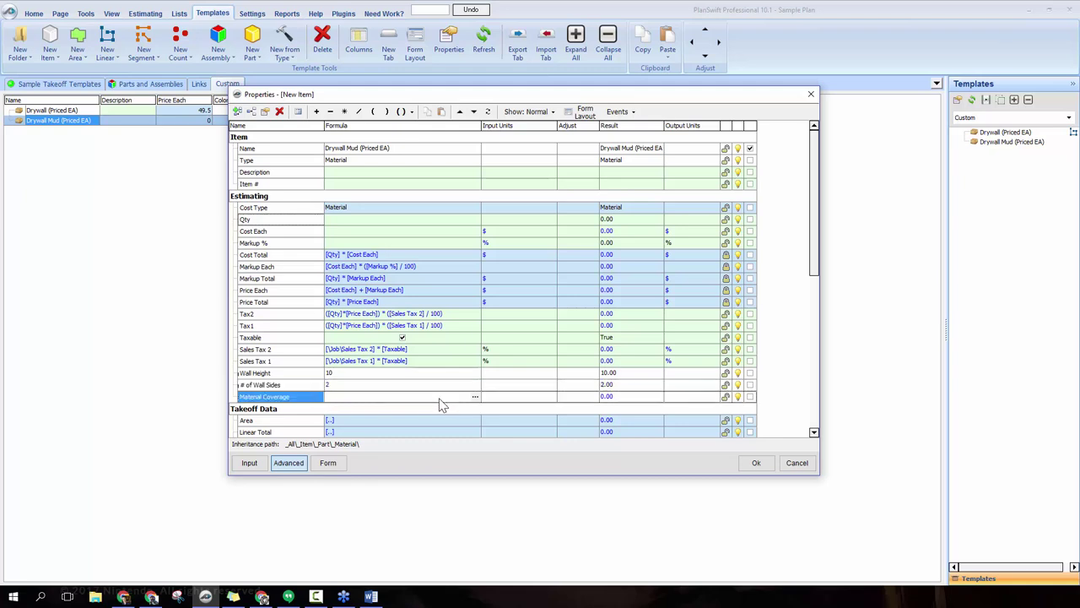
- Set the drywall mud part's Material Coverage to 500 SQ FT and its Wall Height input units to FT
left_click(510, 372)
left_click(552, 373)
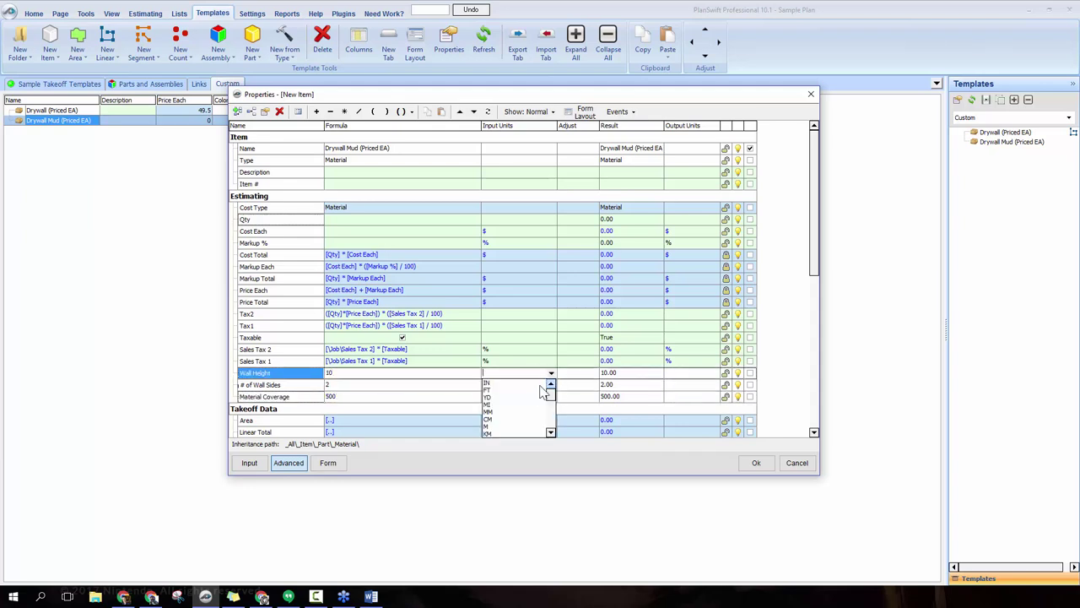
left_click(543, 389)
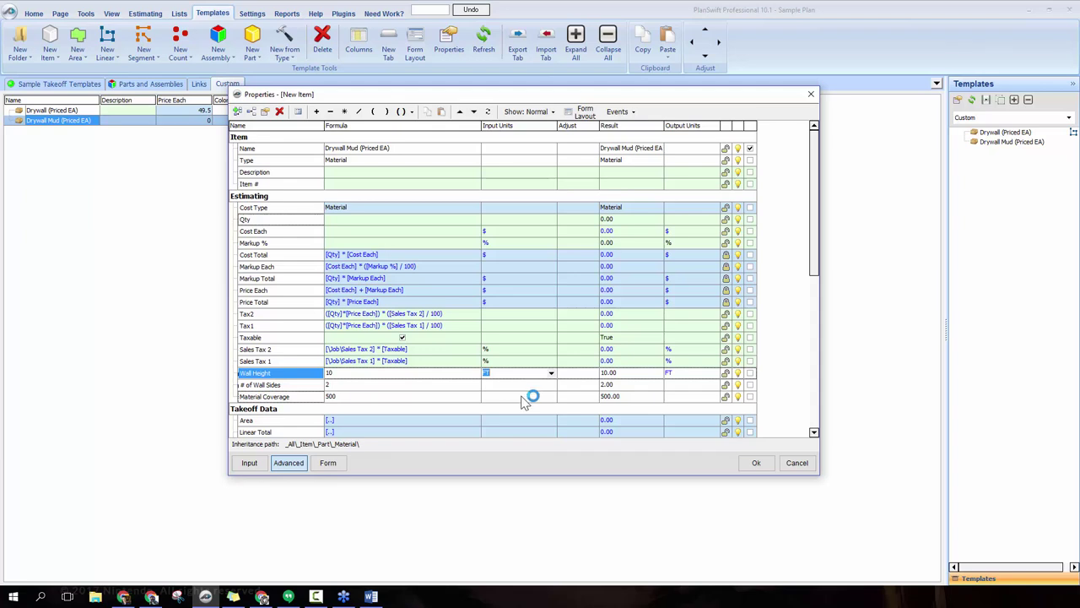
left_click(525, 395)
left_click(551, 395)
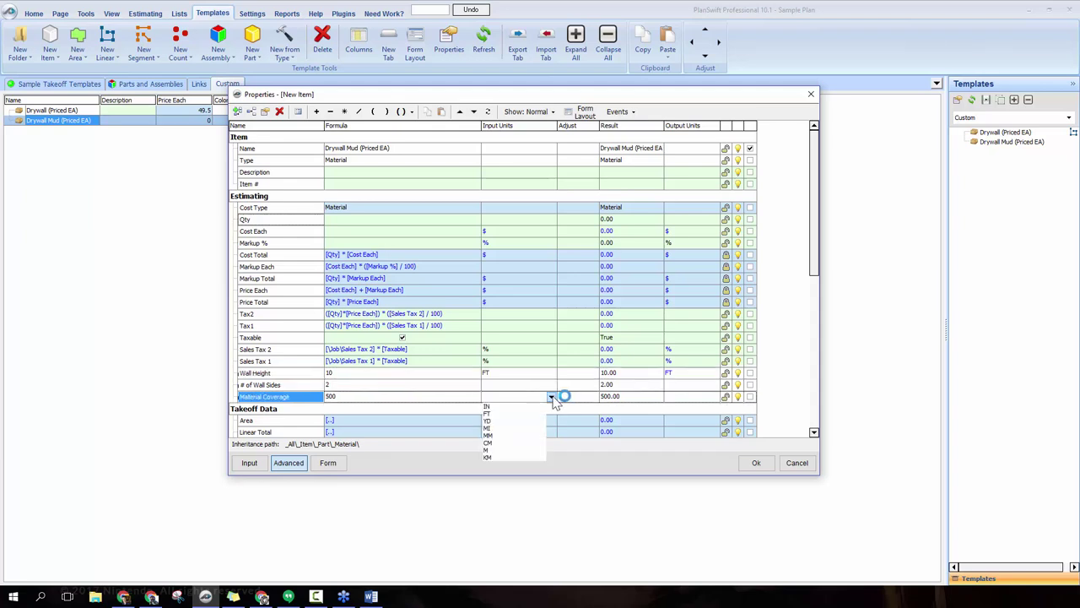
scroll(522, 433, "down", 3)
left_click(501, 441)
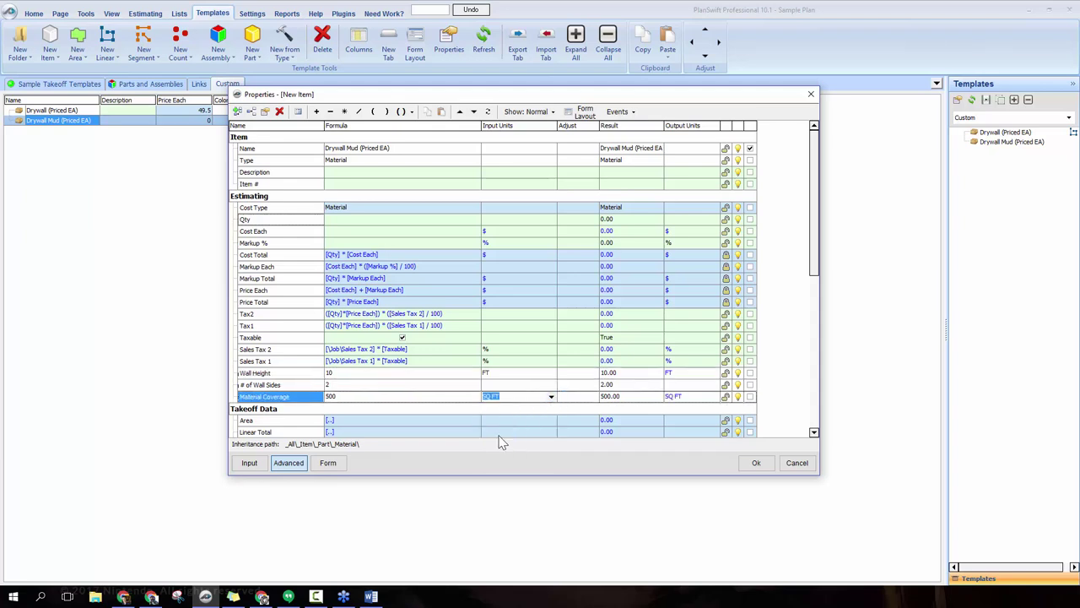
- Mark Wall Height, # of Wall Sides and Material Coverage as input properties and check them in the input view
left_click(749, 372)
left_click(750, 384)
left_click(750, 396)
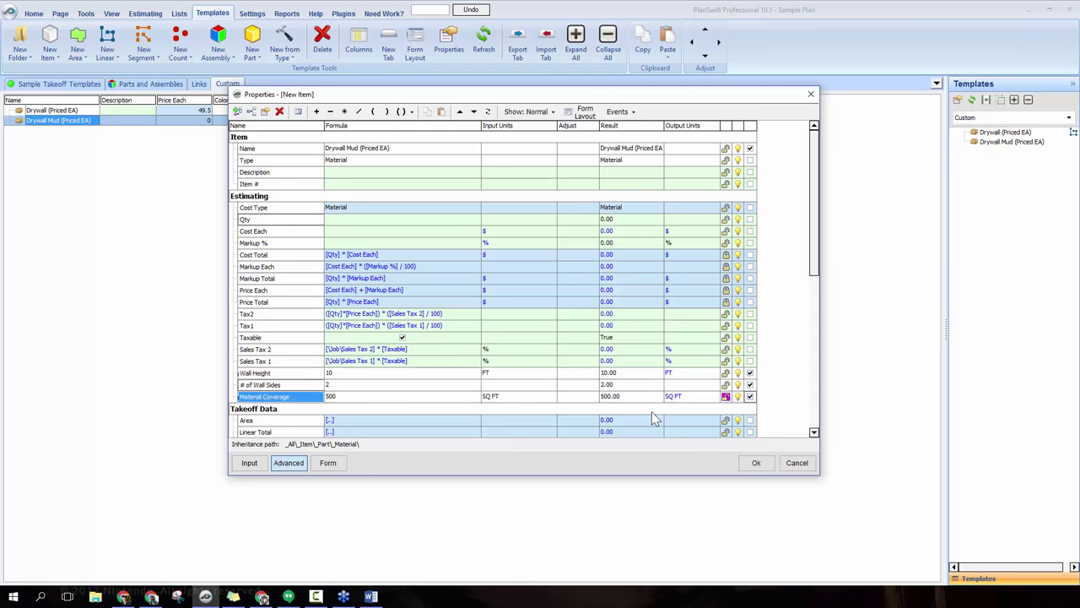
left_click(253, 462)
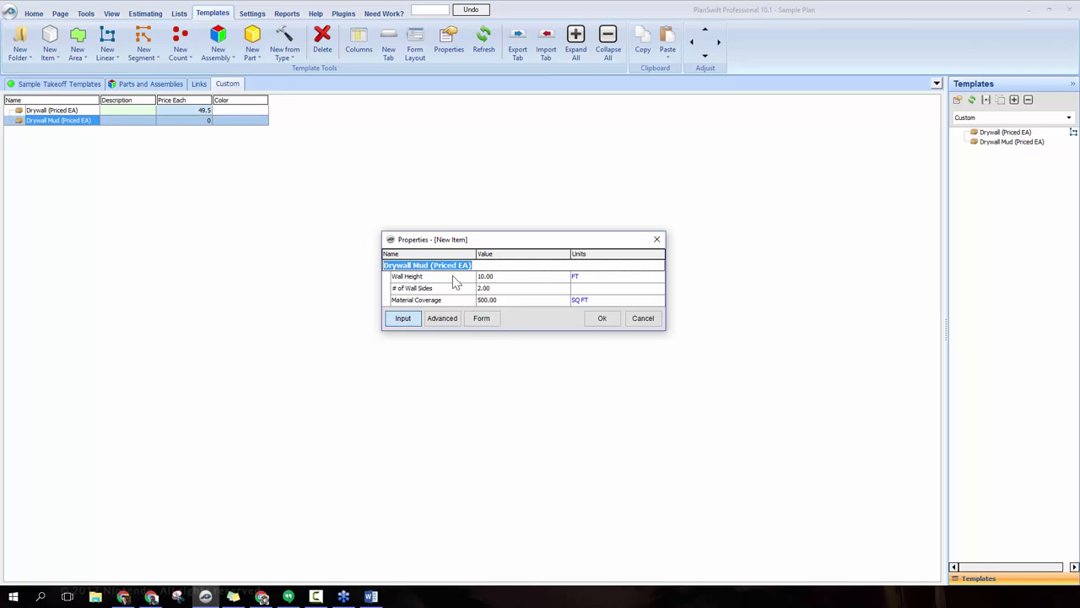
left_click(441, 318)
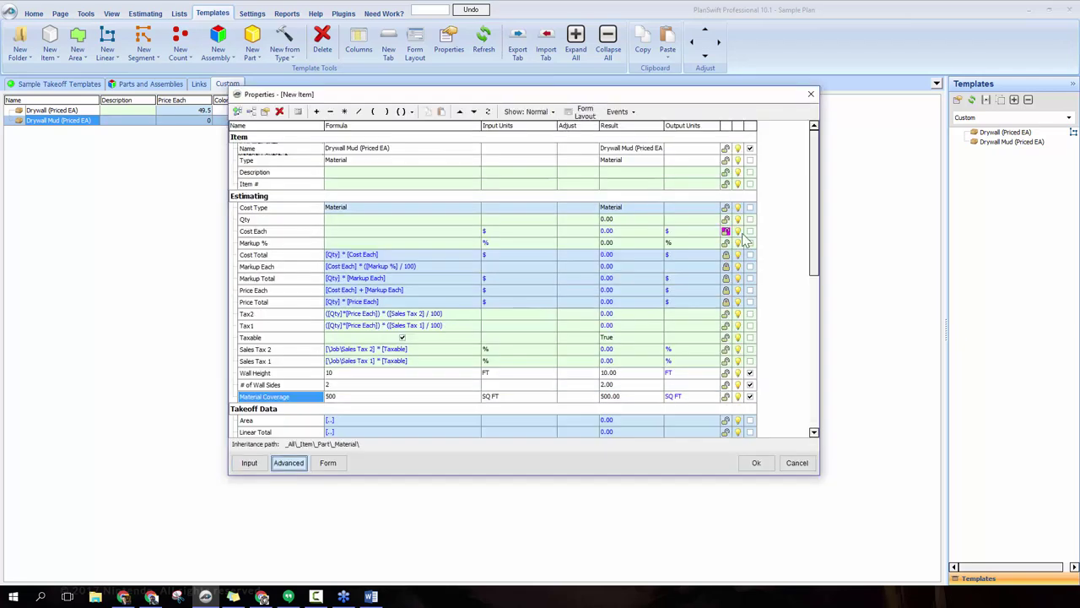
- Make Cost Each and Markup % input properties, with a cost of 50 and a markup of 15 percent
left_click(750, 231)
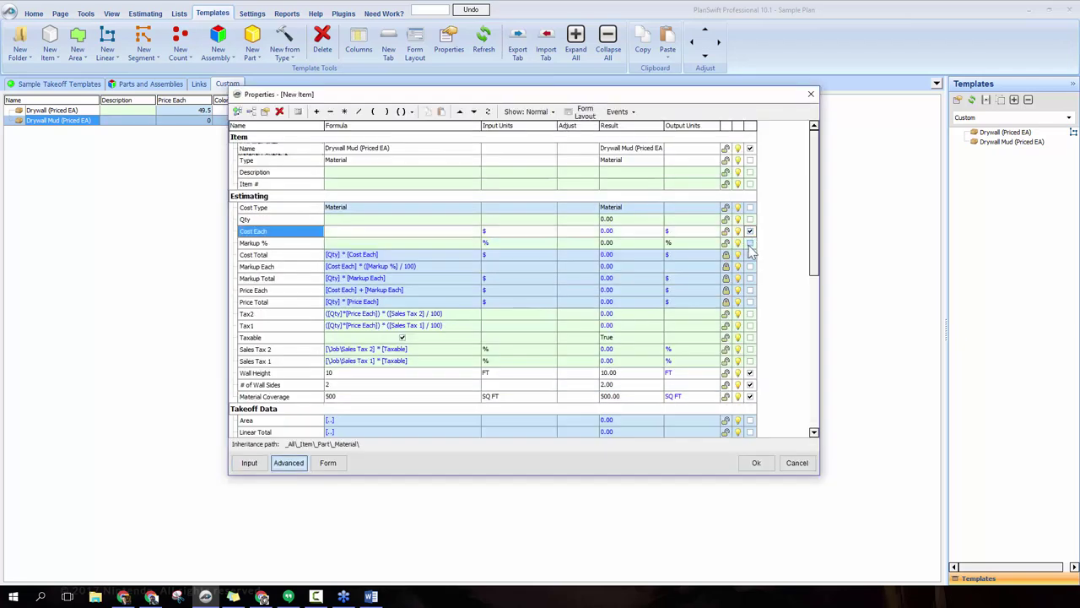
left_click(751, 243)
left_click(401, 230)
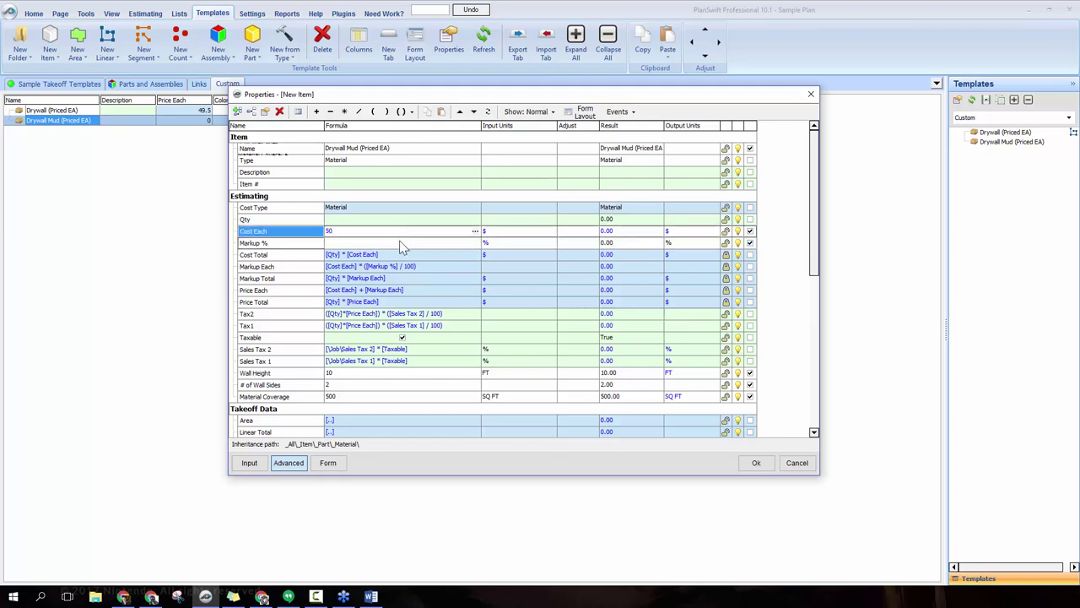
left_click(402, 242)
type("15")
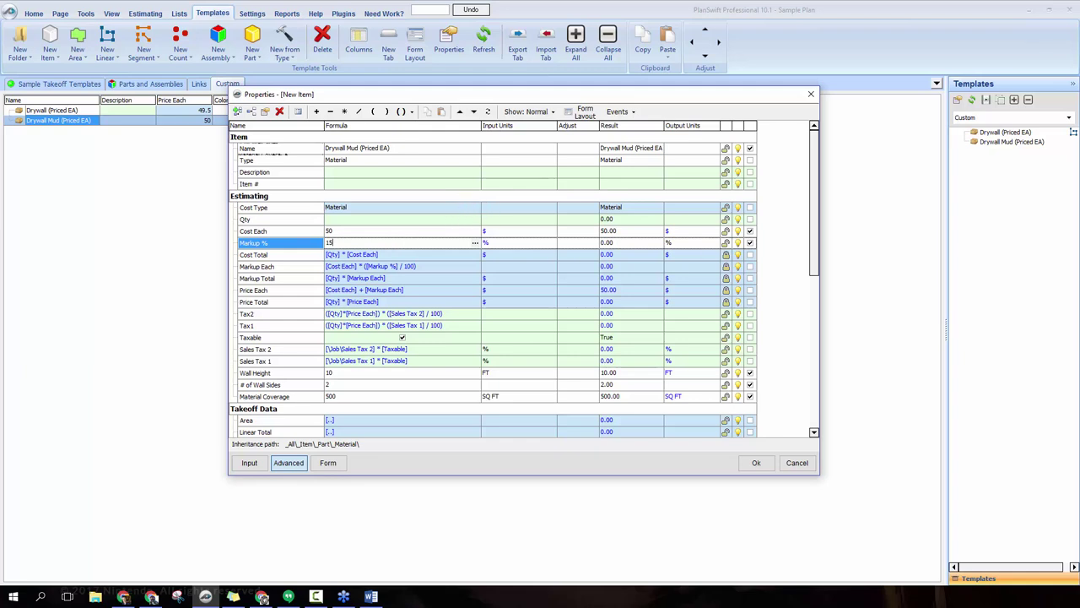
- Begin the drywall mud part's Qty formula with [Linear Total] * [Wall Height]
left_click(398, 219)
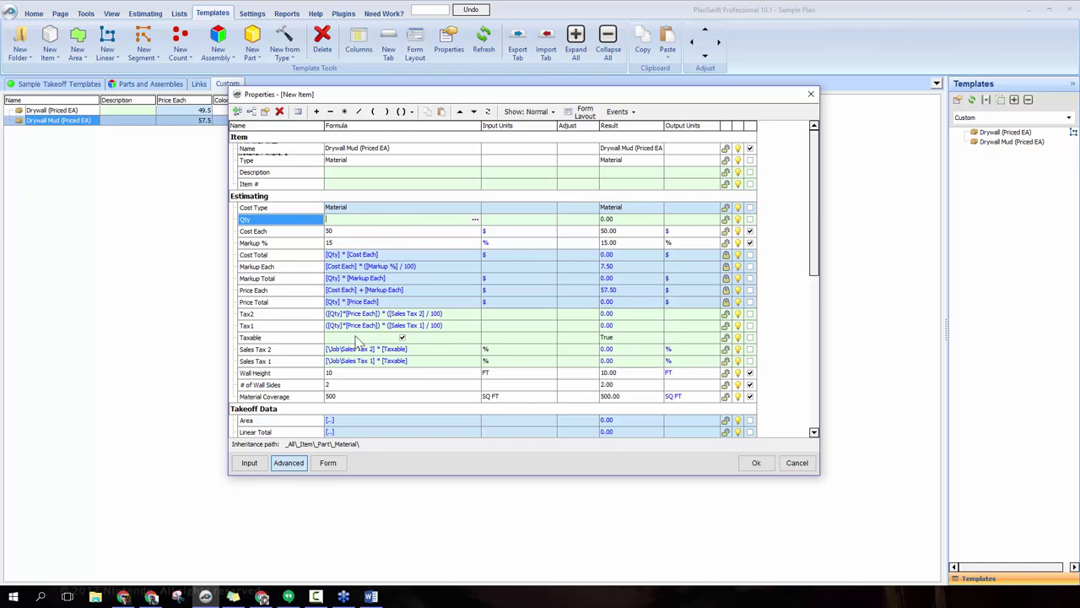
scroll(338, 380, "down", 1)
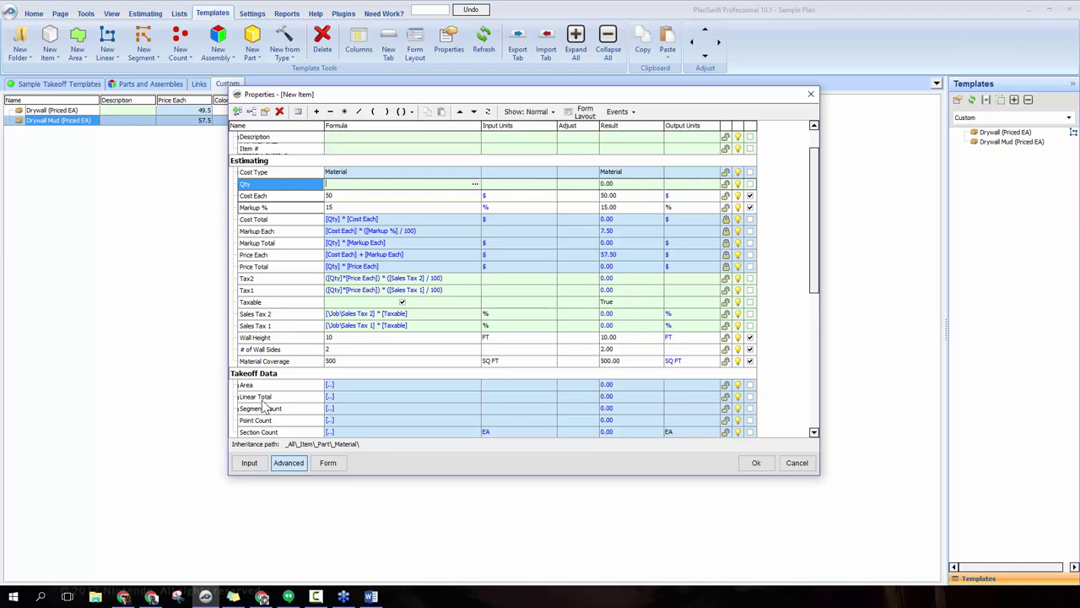
left_click(386, 197)
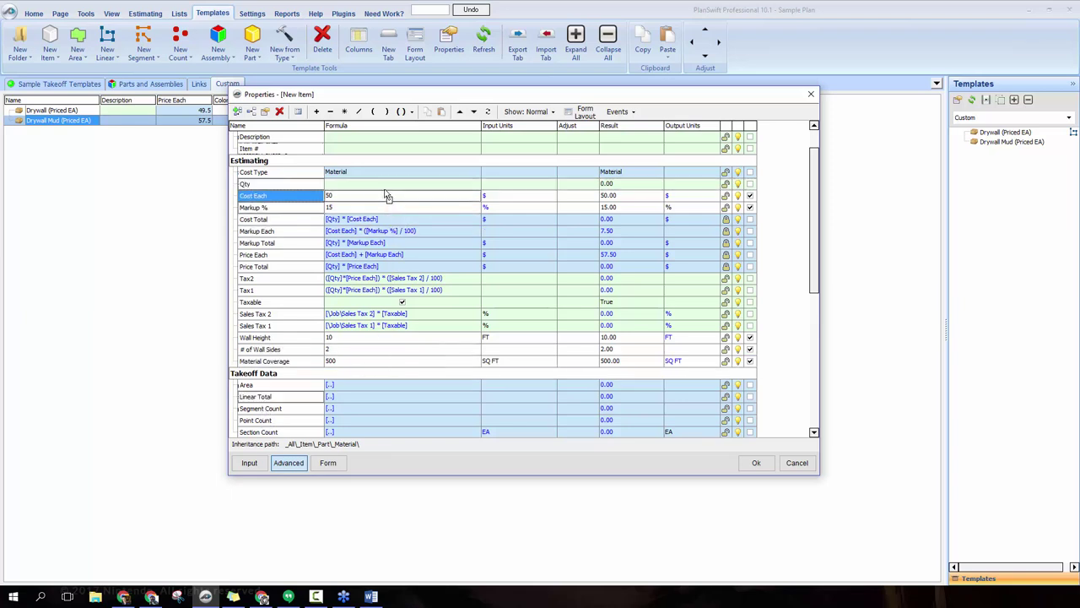
left_click(385, 185)
type("[Linear Total]")
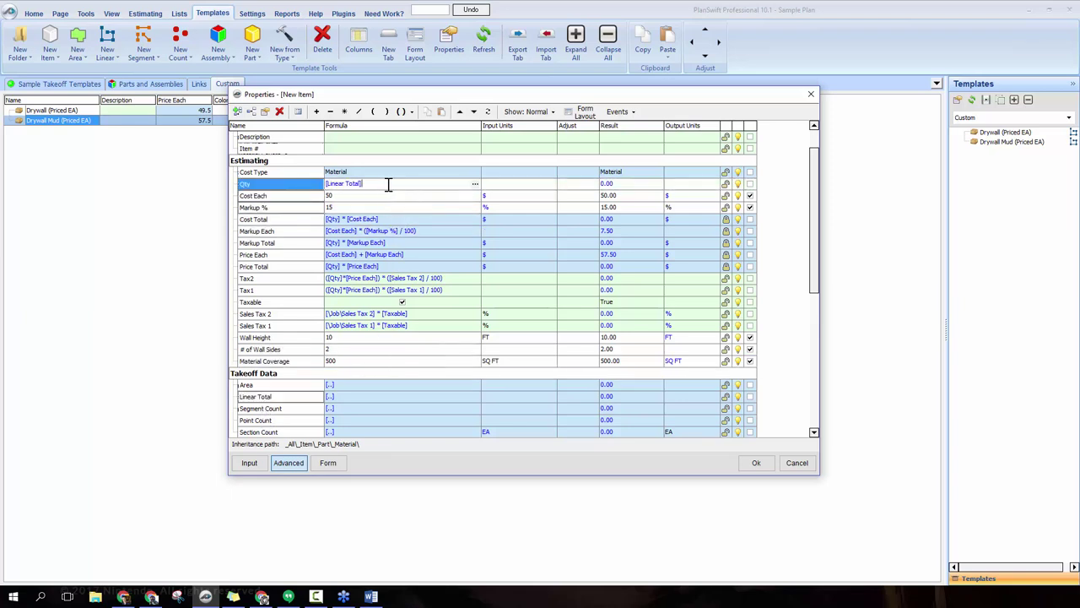
left_click(344, 112)
left_click(296, 314)
left_click(386, 203)
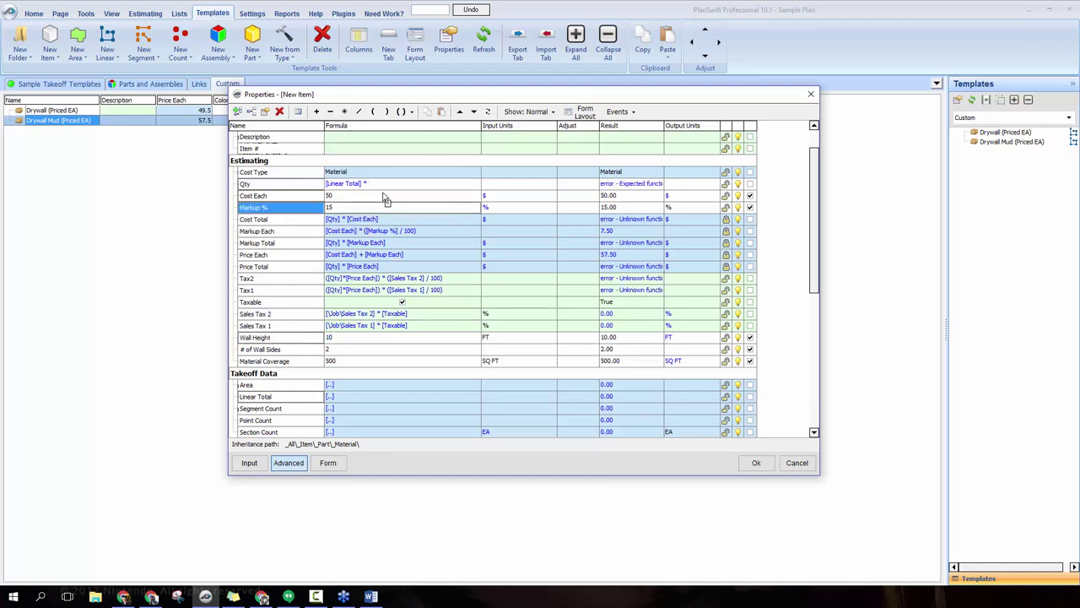
left_click(386, 185)
type("[Wall Height]")
- Complete the Qty formula as ([Linear Total] * [Wall Height] * [# of Wall Sides]) / [Material Coverage] and save the part
left_click(344, 112)
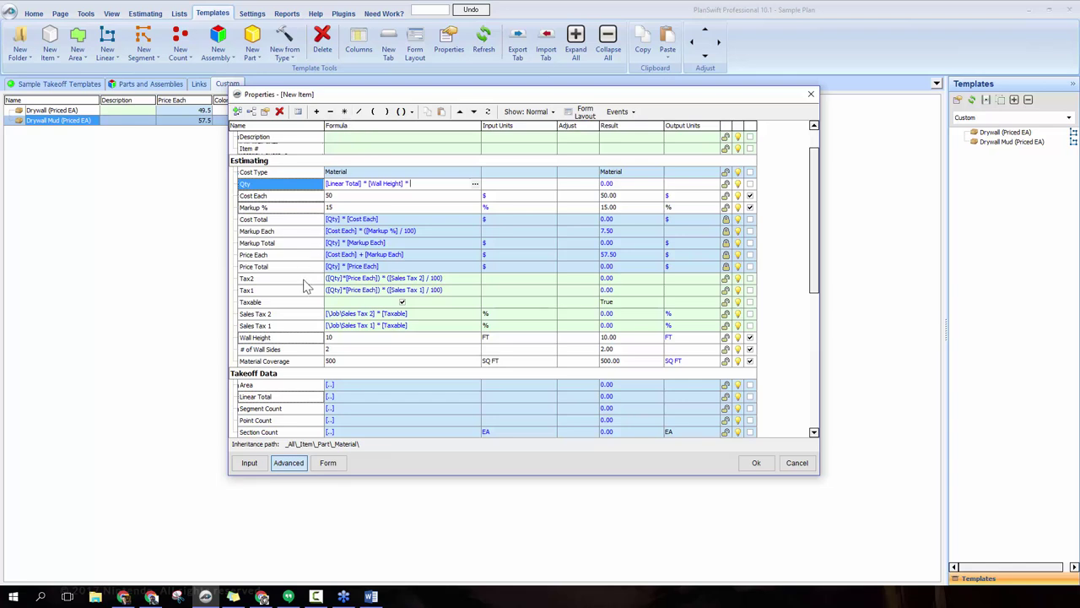
left_click(283, 348)
left_click(432, 185)
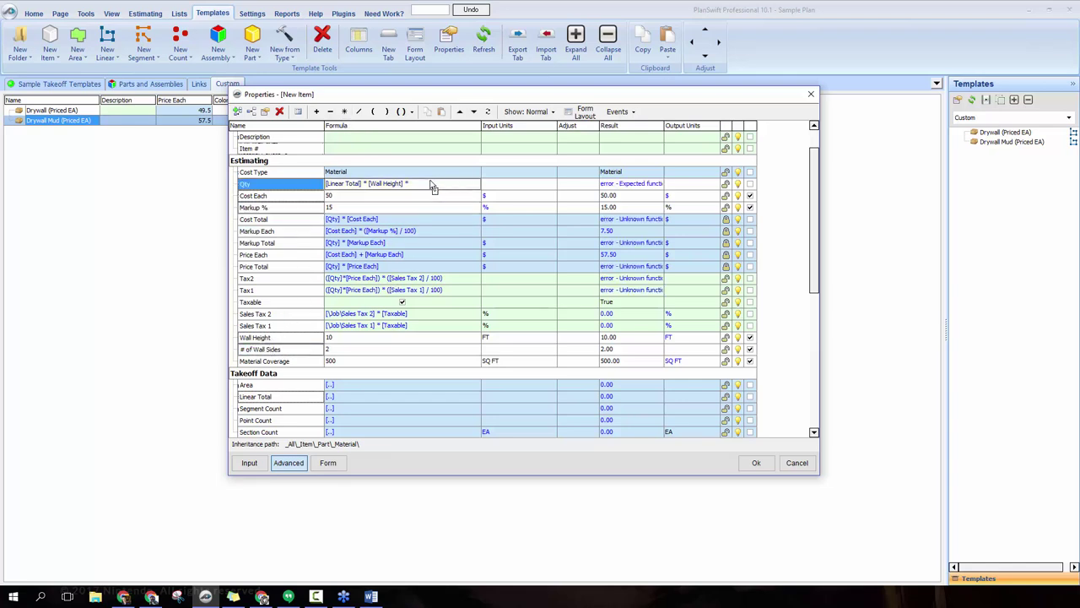
type("[# of Wall Sides]")
left_click(411, 112)
left_click(414, 128)
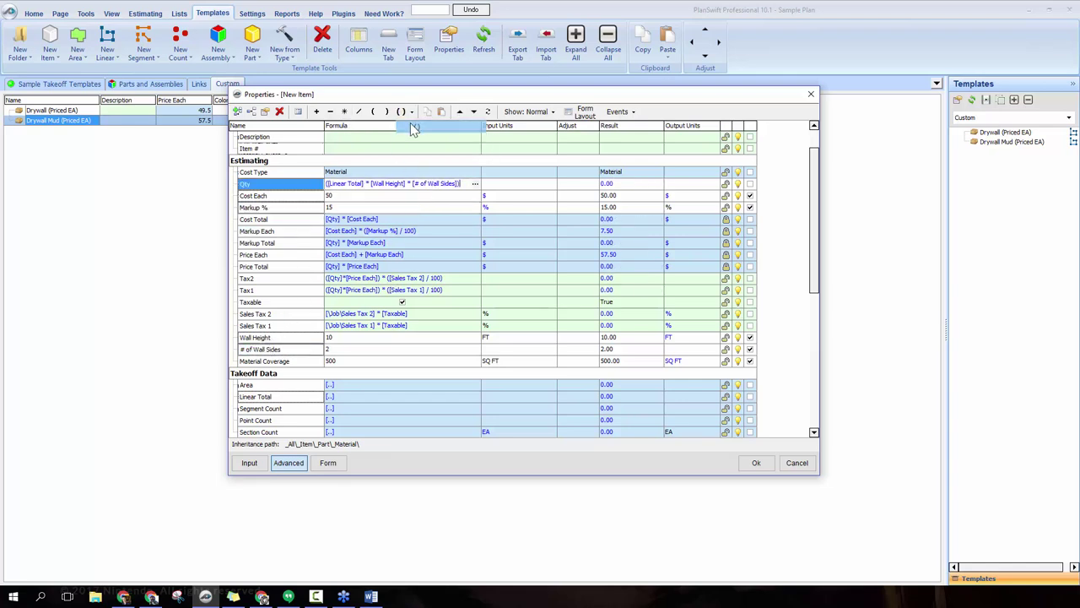
left_click(359, 111)
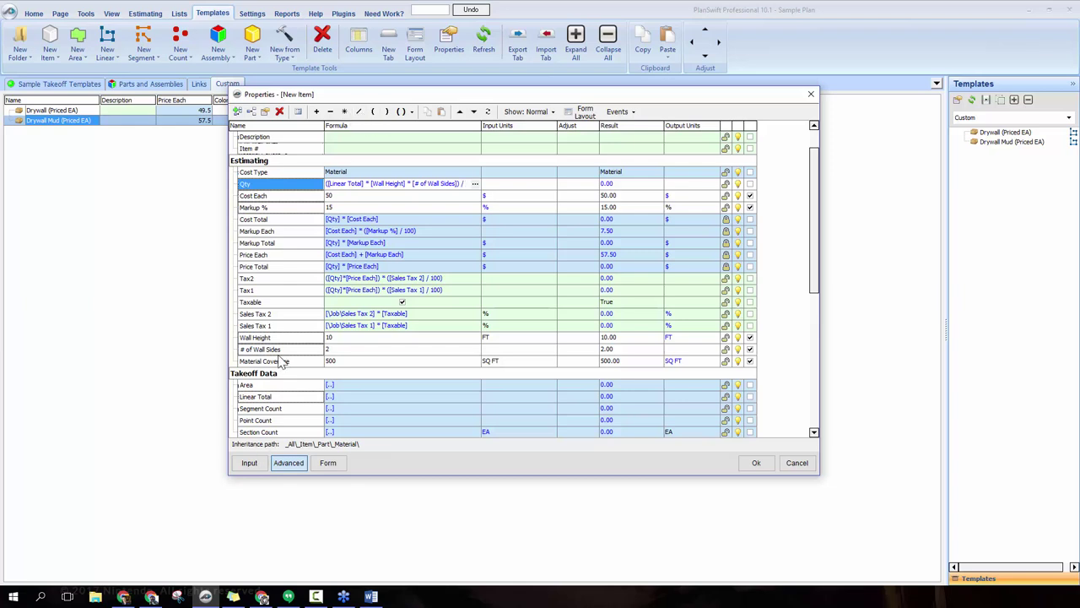
left_click_drag(384, 358, 471, 185)
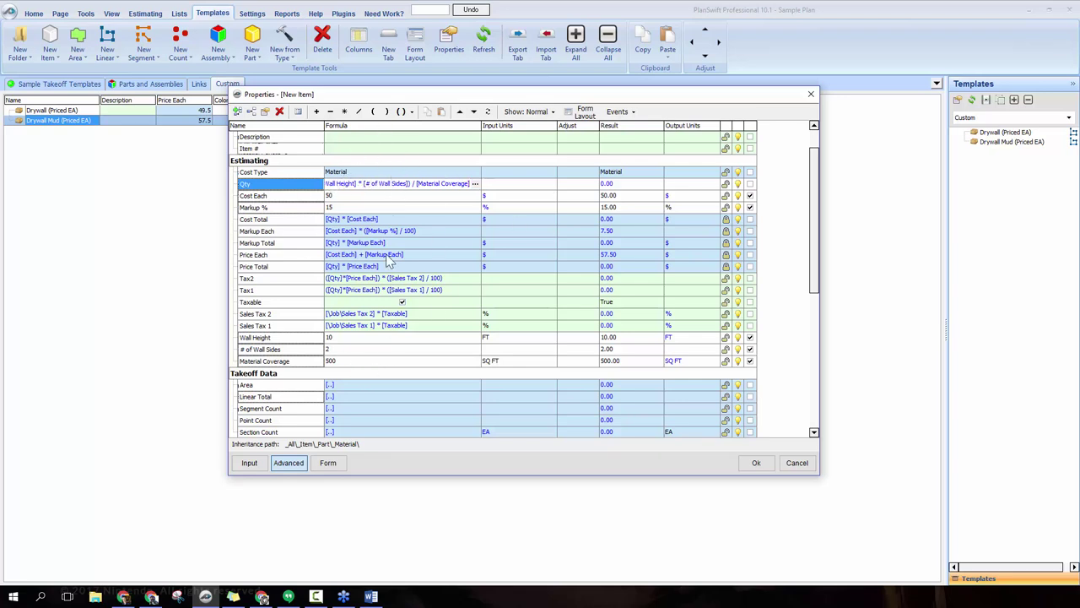
left_click(756, 463)
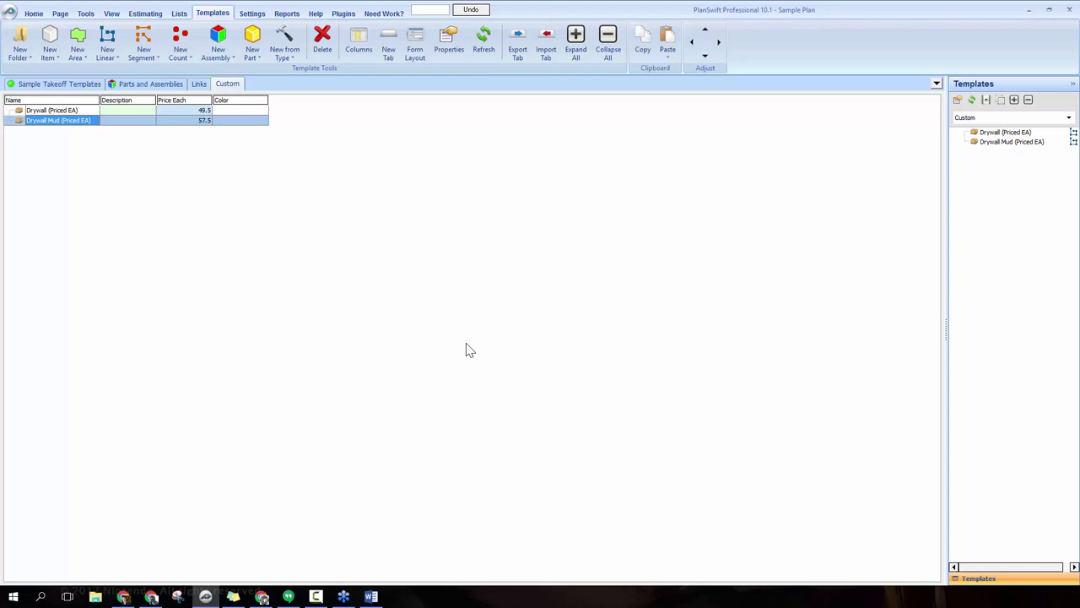
- Review the Qty formula in the Drywall (Priced EA) part's advanced properties and close them
left_click(49, 110)
right_click(51, 111)
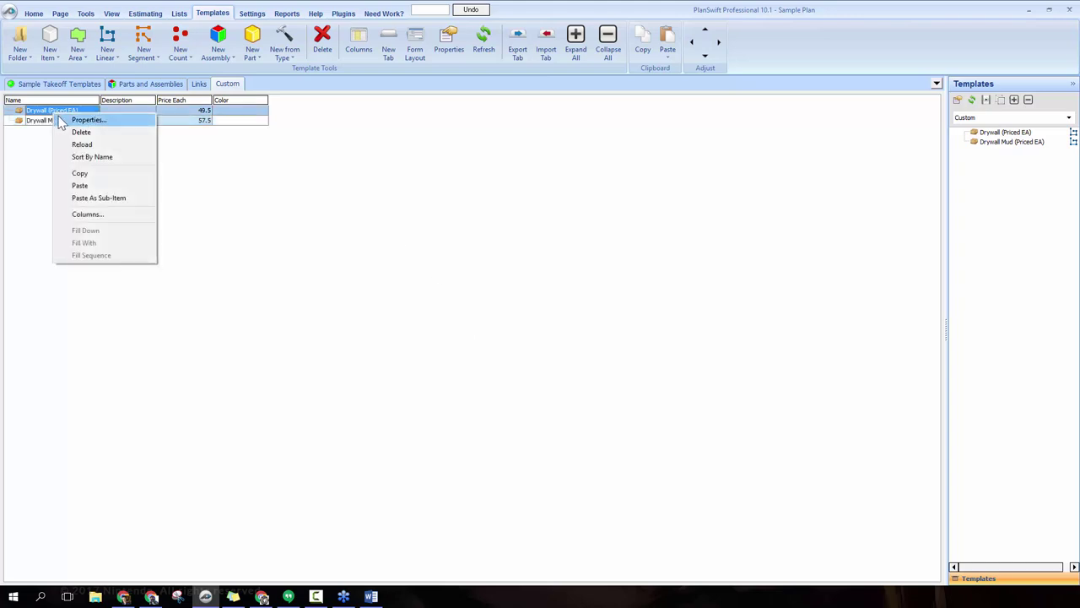
left_click(80, 117)
left_click(460, 344)
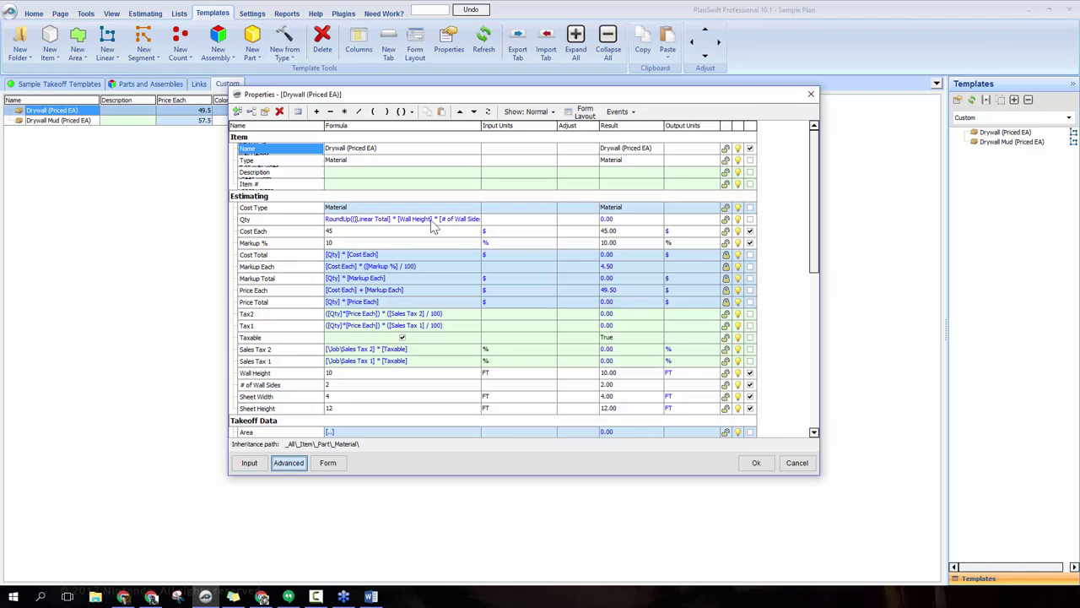
left_click(468, 220)
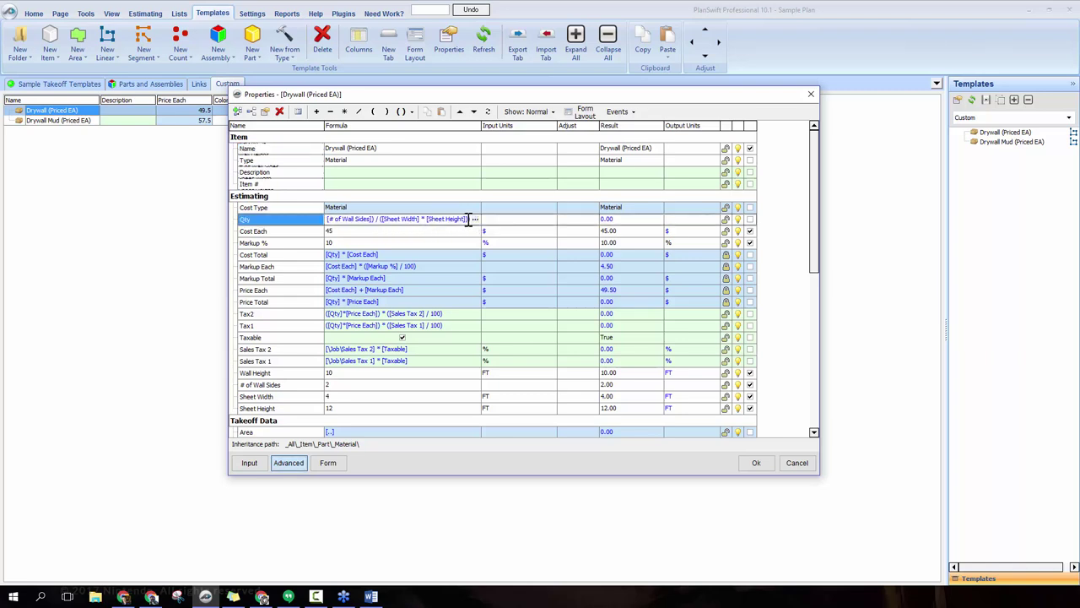
key("Tab")
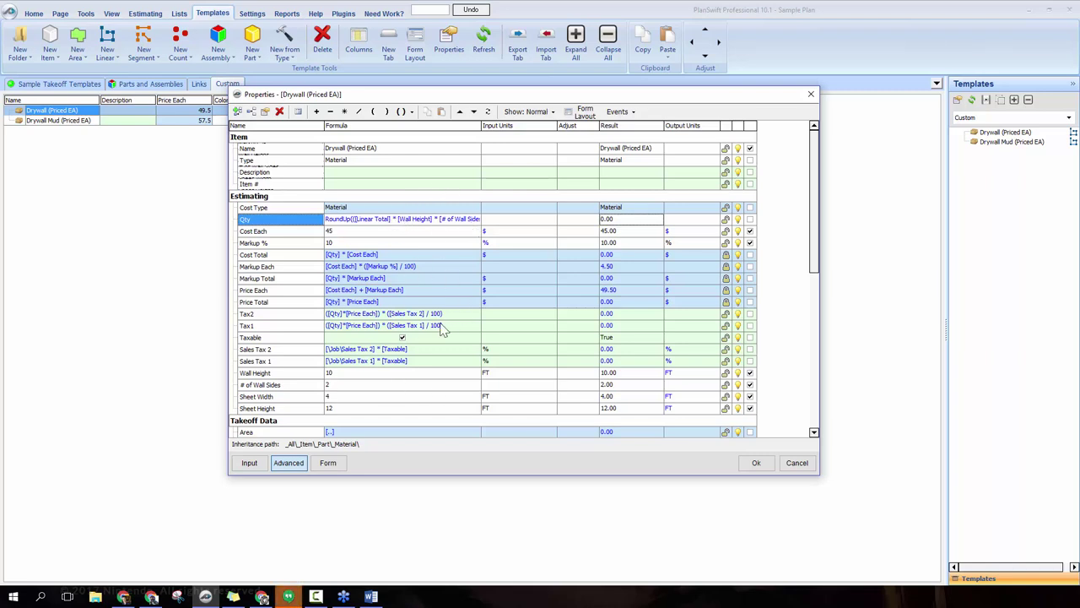
left_click(756, 461)
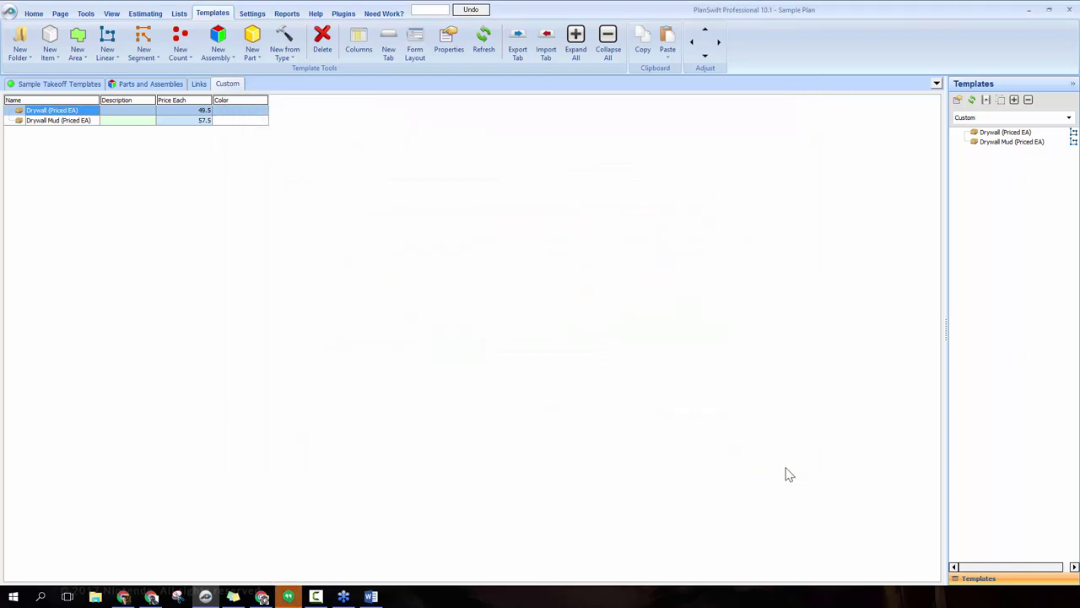
- Create a new labor part in the Custom templates and name it Drywall Labor (Priced per Hr)
left_click(257, 59)
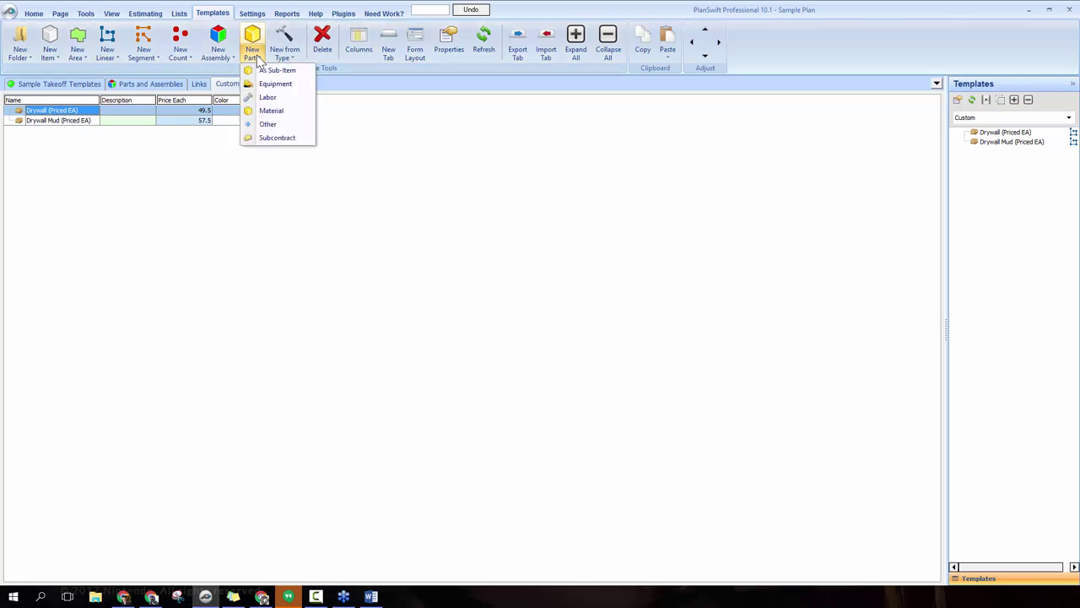
left_click(268, 98)
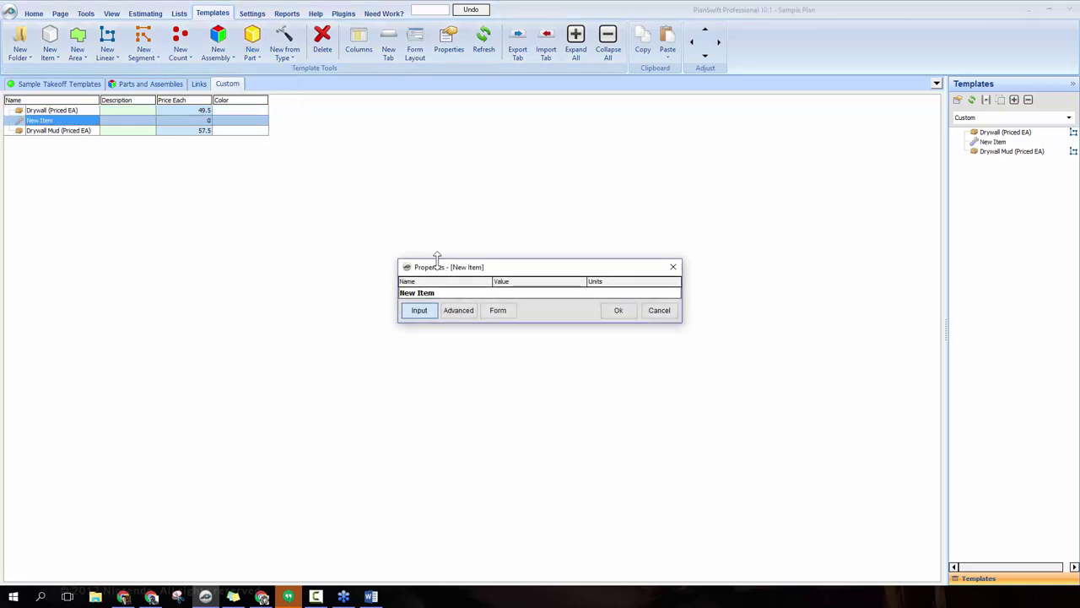
left_click(442, 295)
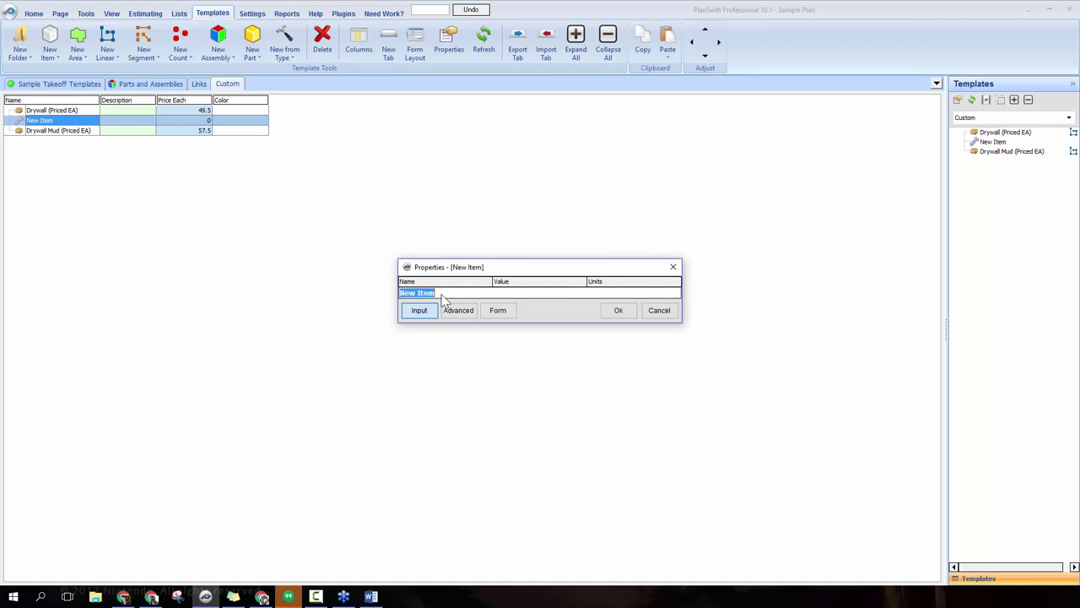
type("Drywall Labor (Priced per Hr")
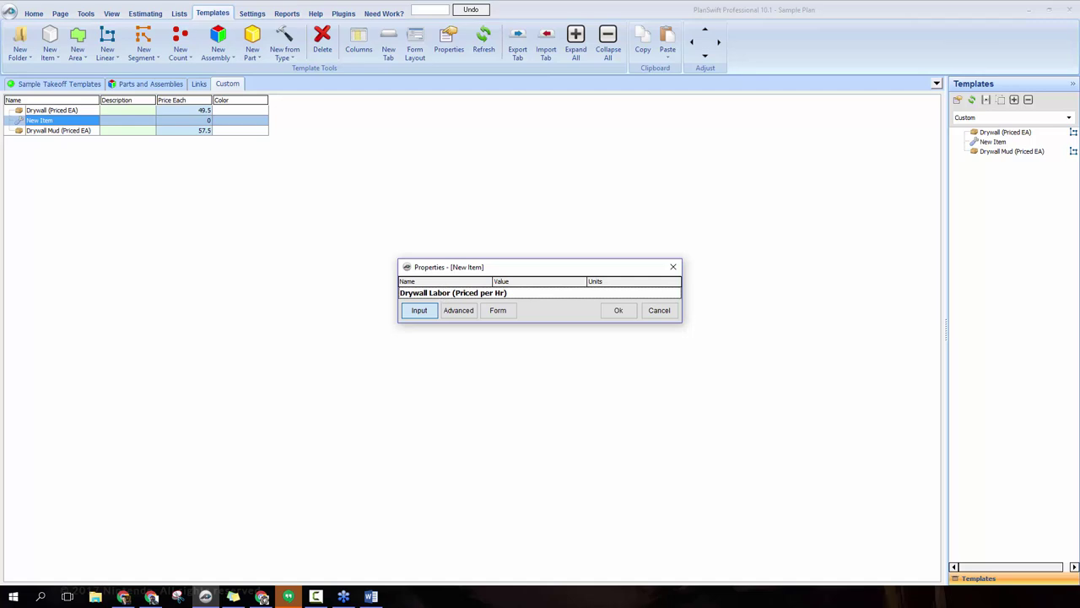
- Add a Wall Height number property to the labor part's Estimating group with the simple list values 8, 9, 10 and 11
left_click(463, 313)
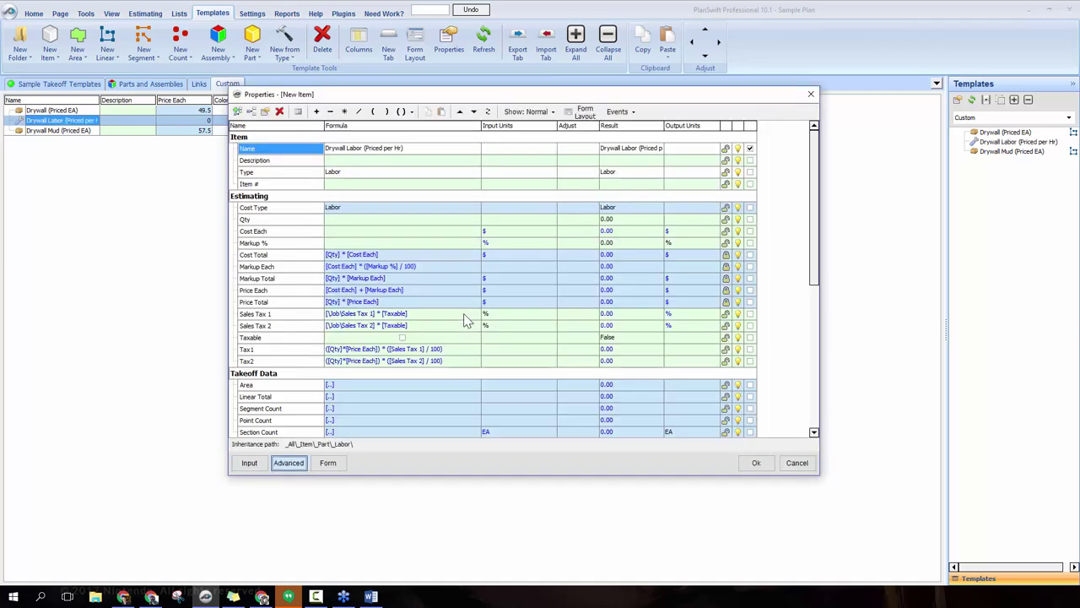
left_click(293, 199)
left_click(238, 113)
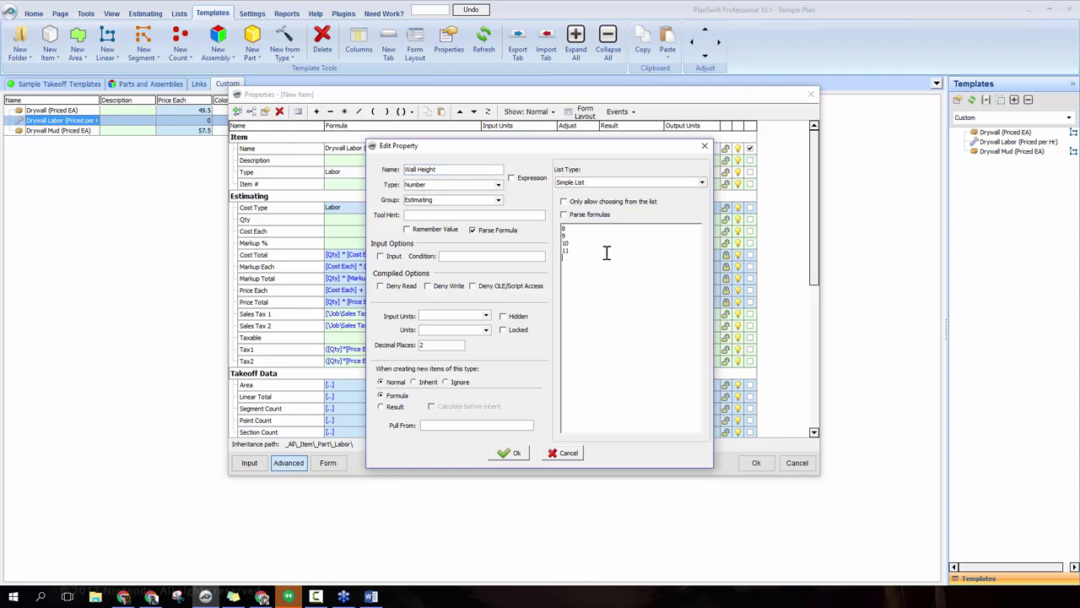
left_click(507, 452)
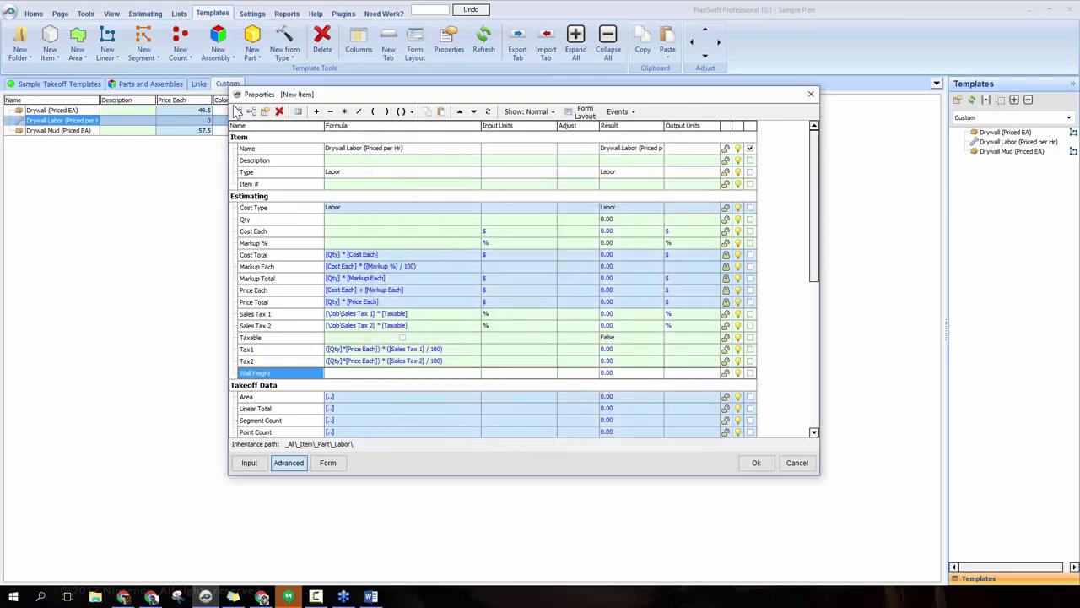
- Add a # of Wall Sides number property restricted to the list values 1 and 2, and a Coverage per Hour number property, to Estimating
left_click(265, 111)
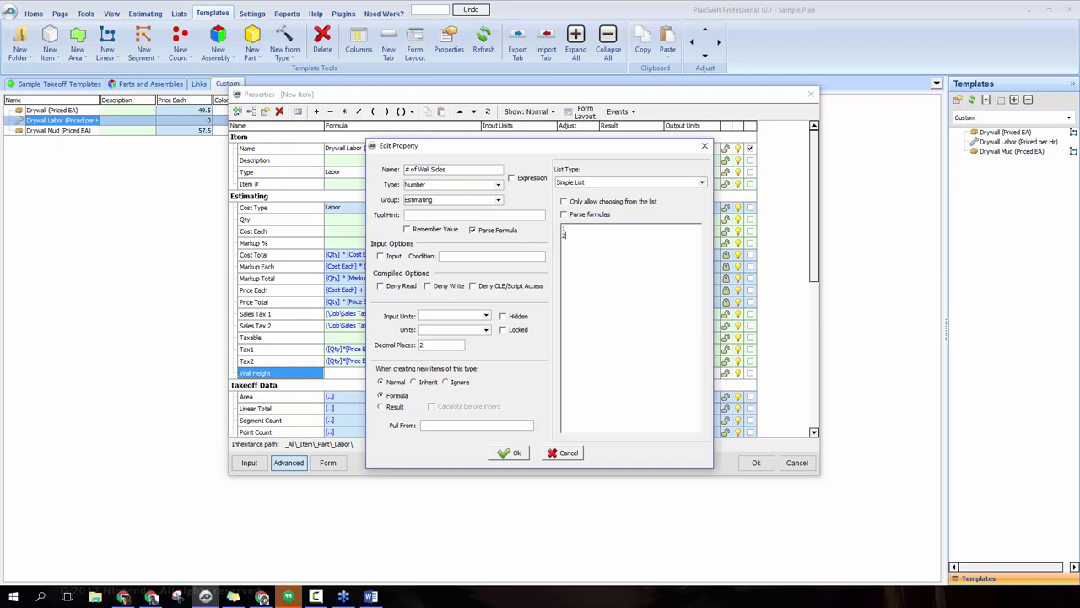
left_click(614, 203)
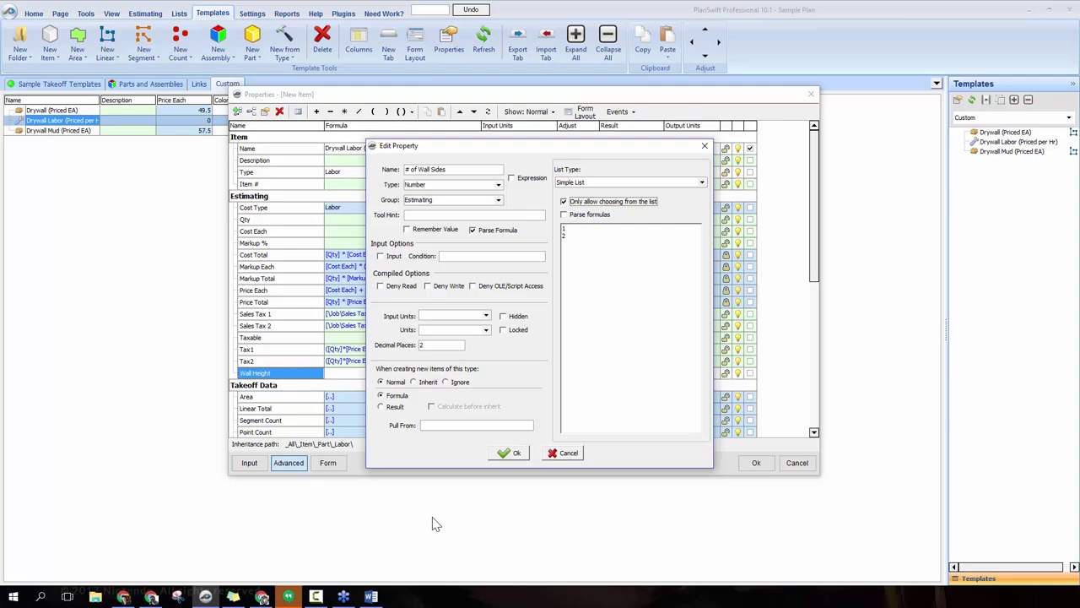
left_click(510, 453)
left_click(238, 113)
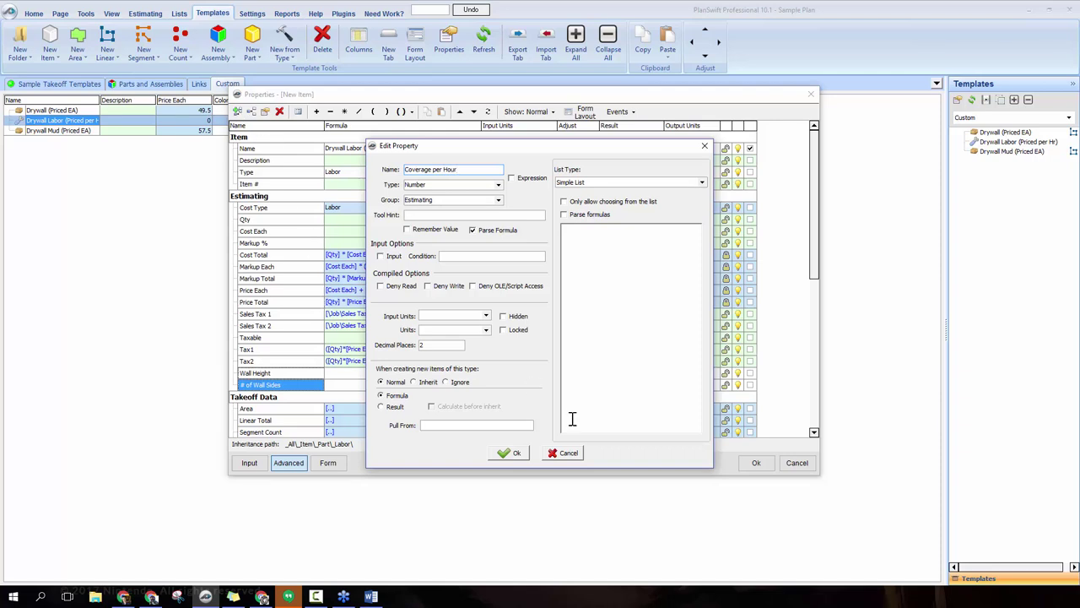
left_click(511, 453)
- Set Wall Height to 10, # of Wall Sides to 2 and Coverage per Hour to 300 in the labor part
left_click(336, 376)
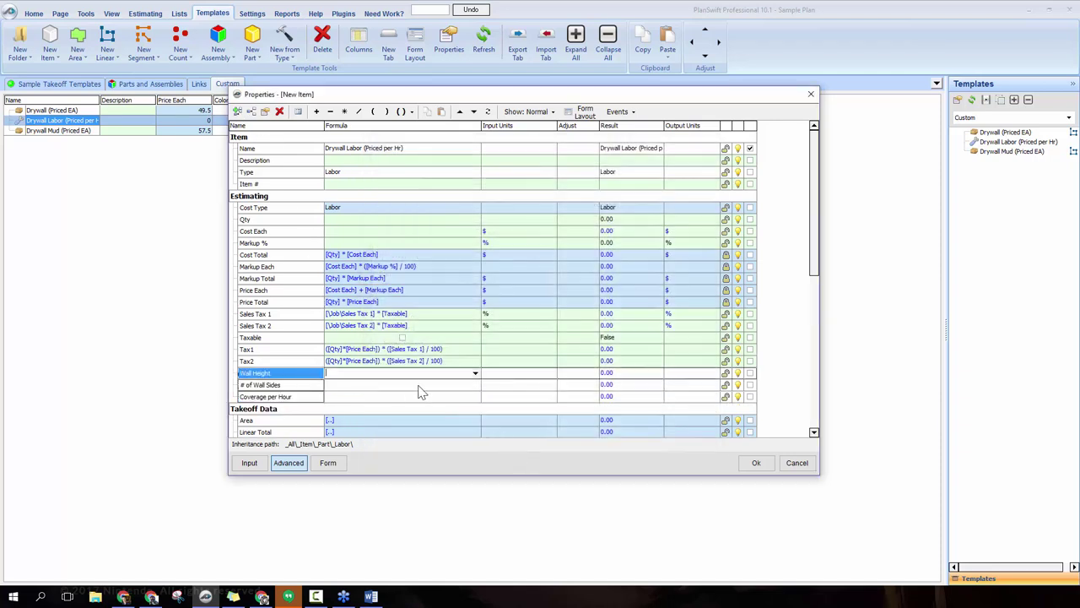
left_click(475, 373)
left_click(427, 397)
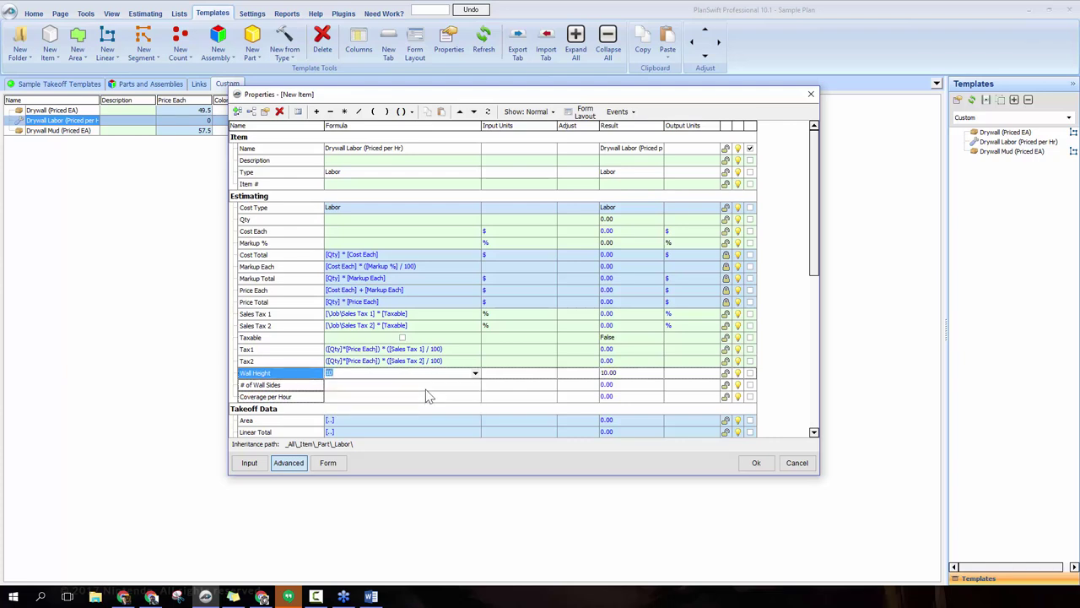
left_click(425, 387)
left_click(475, 385)
left_click(453, 403)
left_click(452, 398)
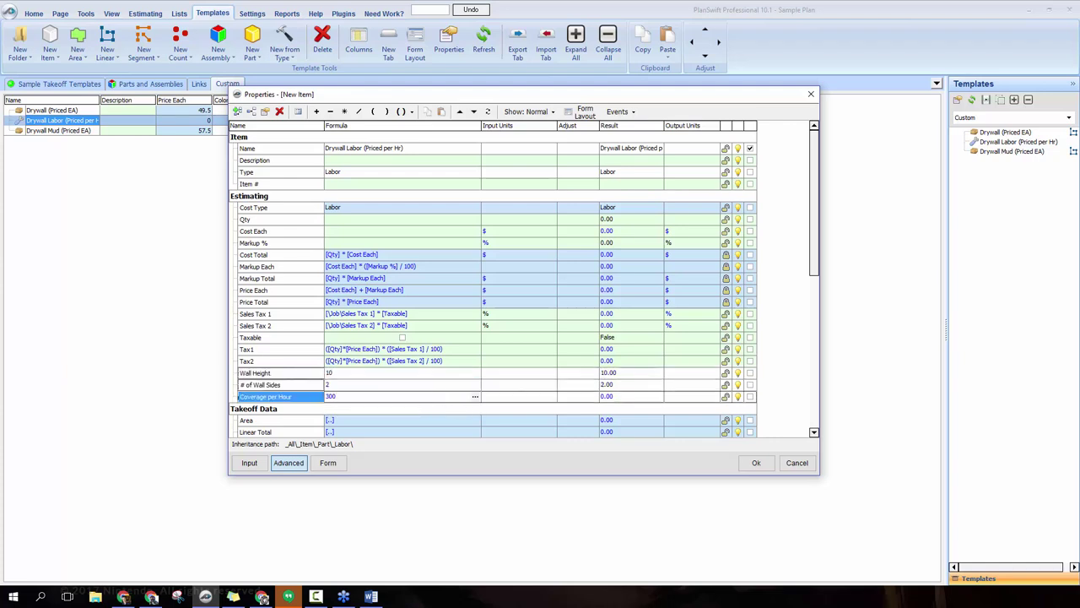
- Set the input units to SQ FT for Coverage per Hour and FT for Wall Height
left_click(511, 397)
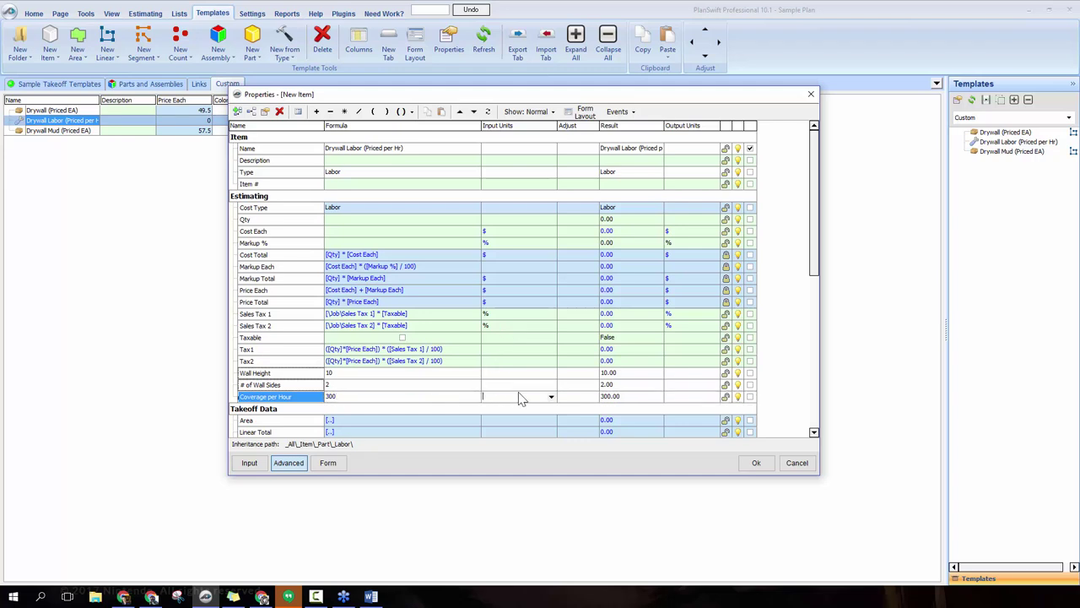
left_click(550, 397)
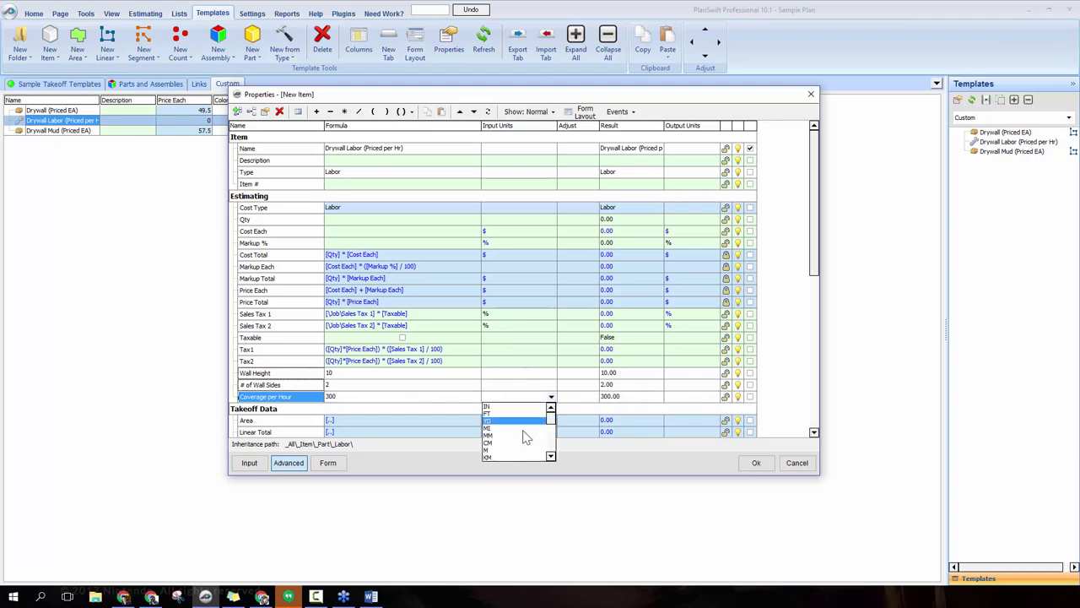
scroll(519, 439, "down", 1)
left_click(504, 456)
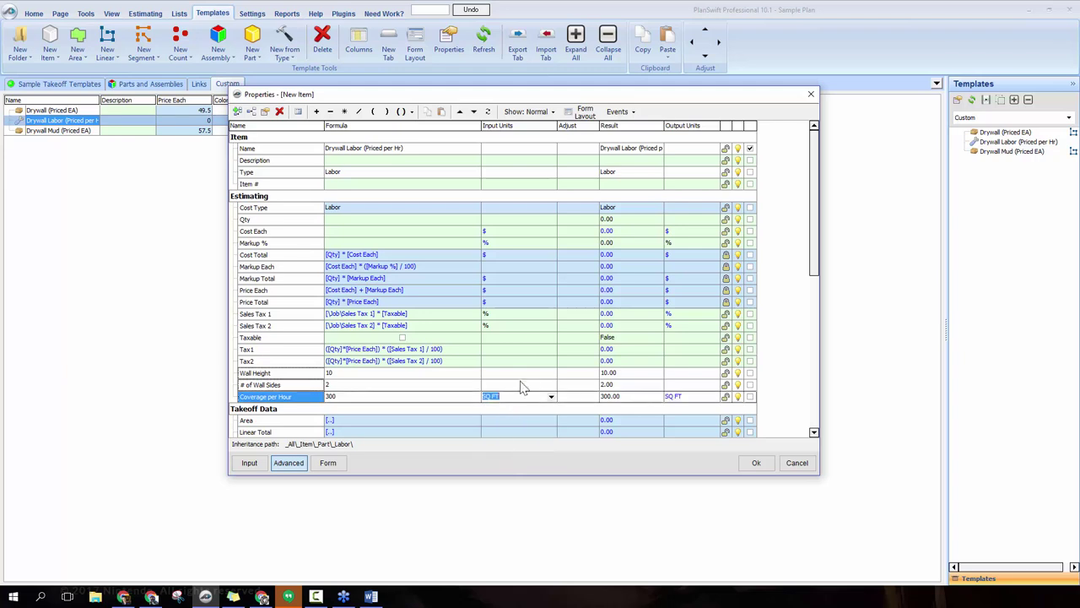
left_click(523, 373)
left_click(550, 373)
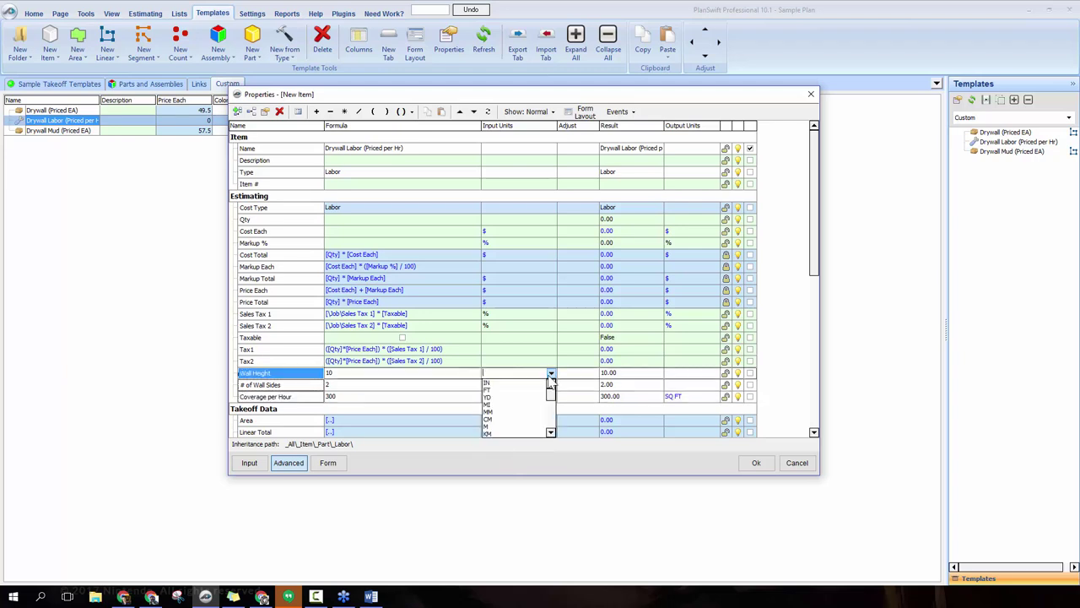
left_click(511, 389)
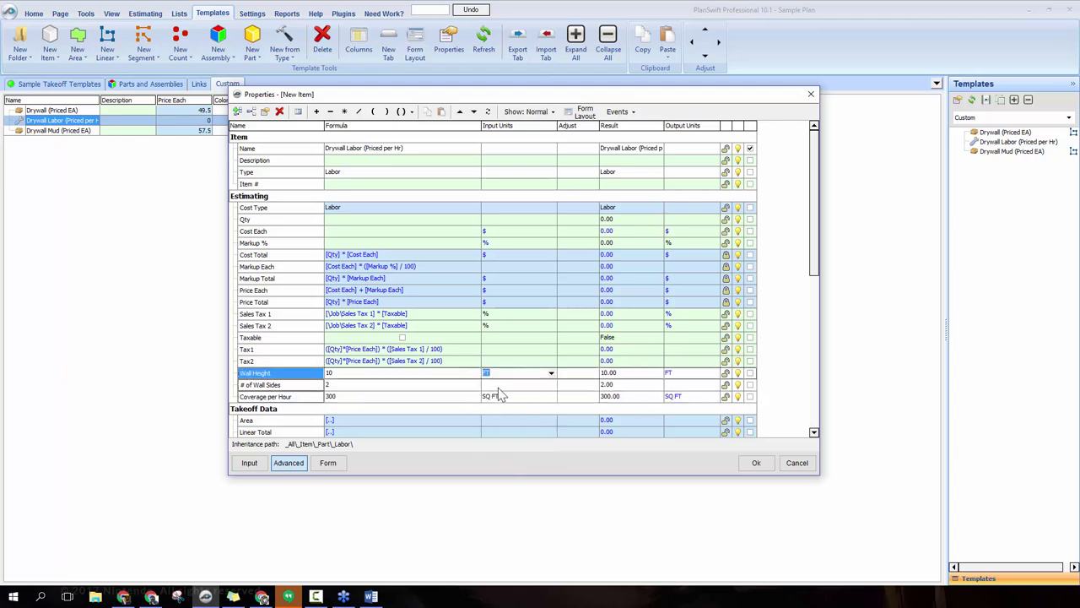
- Mark Coverage per Hour, # of Wall Sides, Wall Height and Cost Each as input properties and set Cost Each to 10
left_click(751, 396)
left_click(750, 384)
left_click(750, 372)
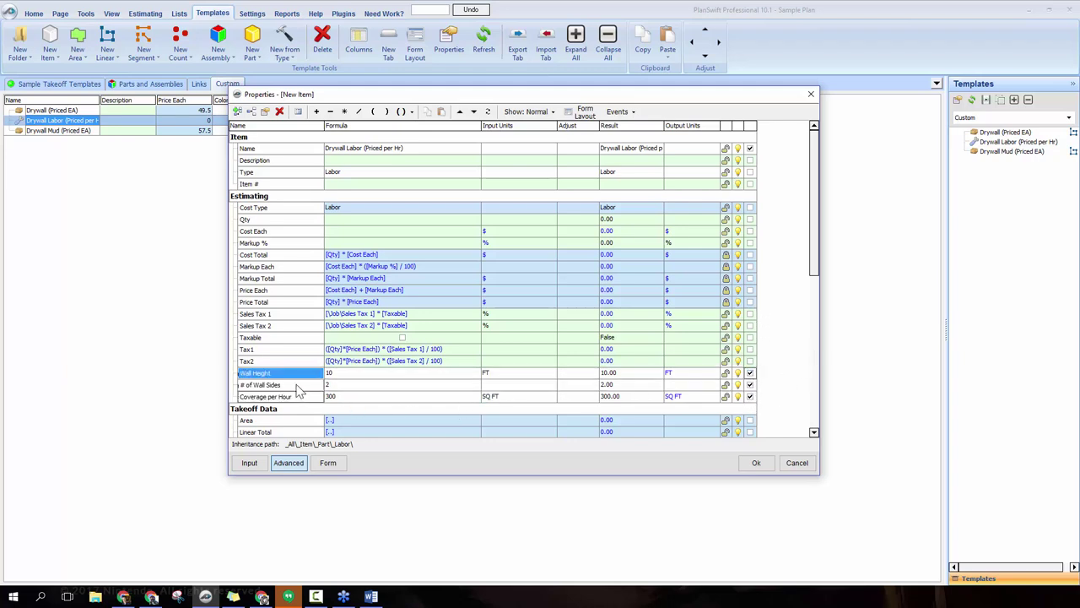
left_click(750, 231)
left_click(416, 236)
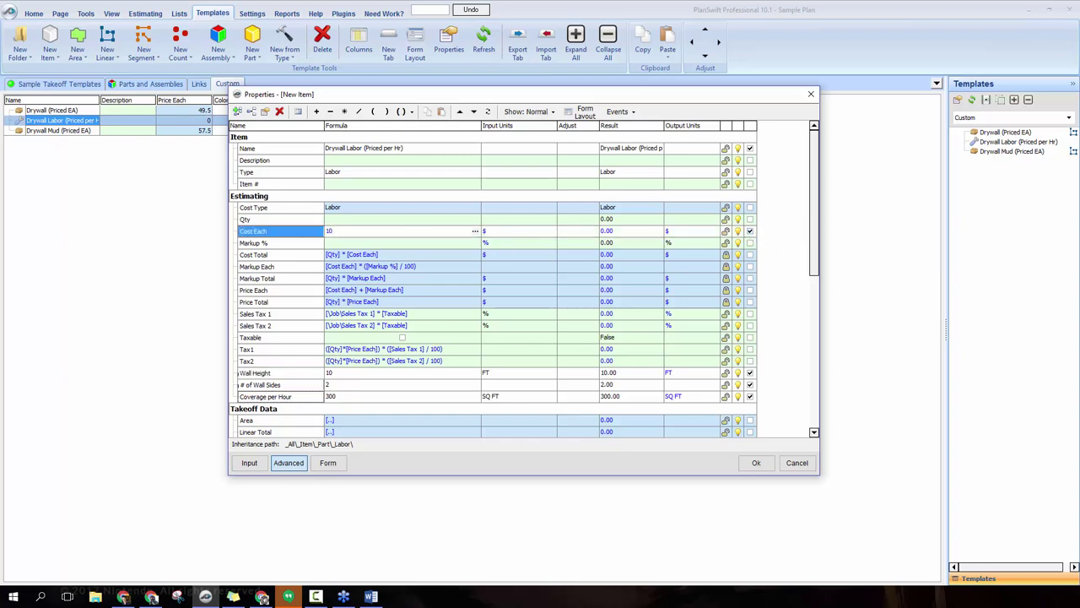
type("10")
- Build the labor part's Qty formula as [Linear Total] * [Wall Height] * [# of Wall Sides]
left_click(400, 221)
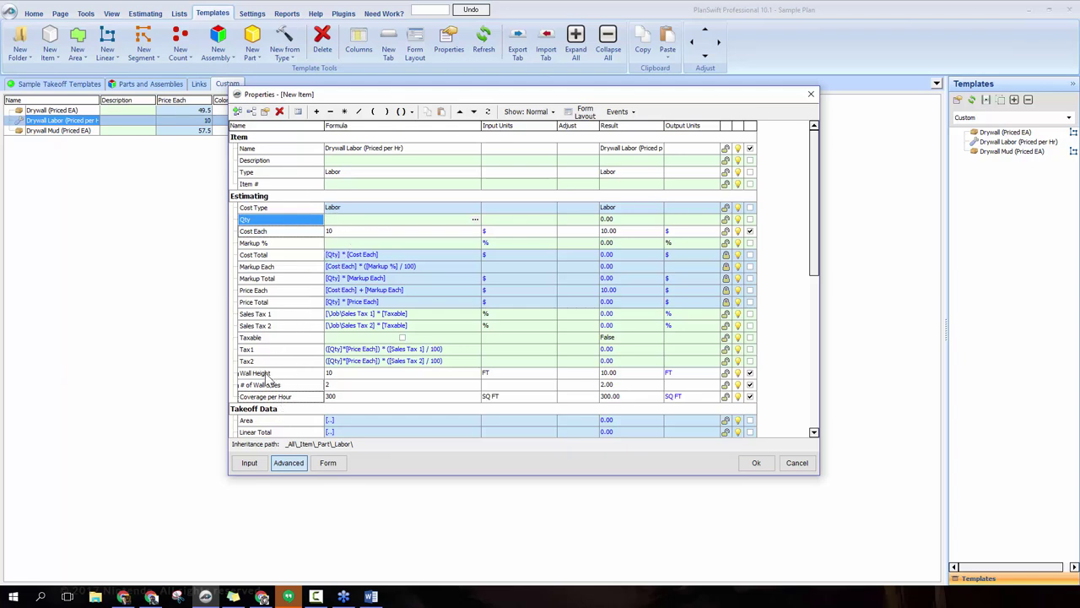
scroll(355, 354, "down", 1)
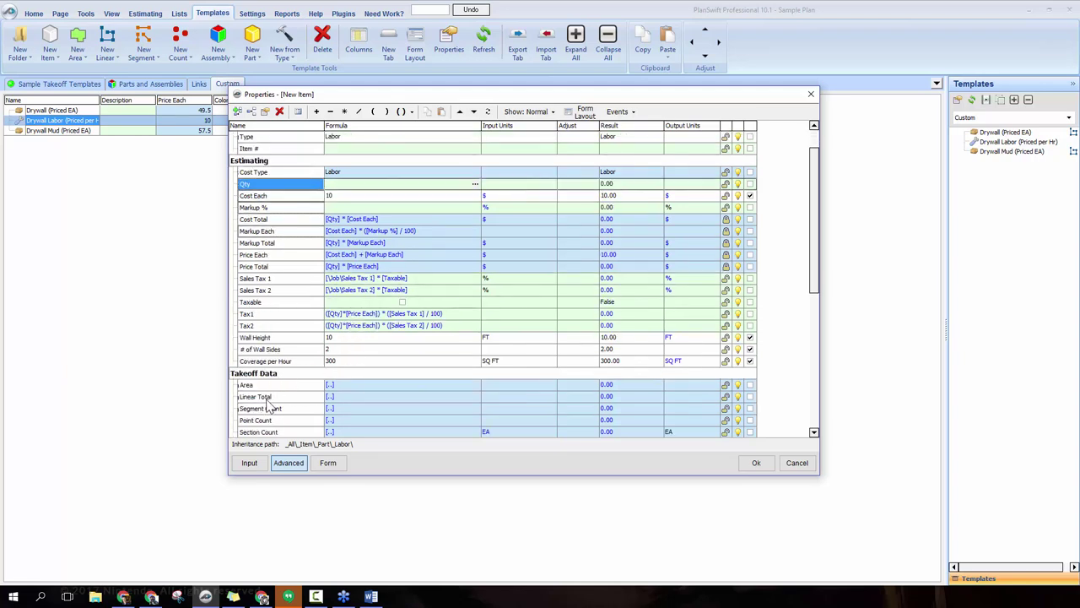
left_click(371, 192)
left_click(371, 185)
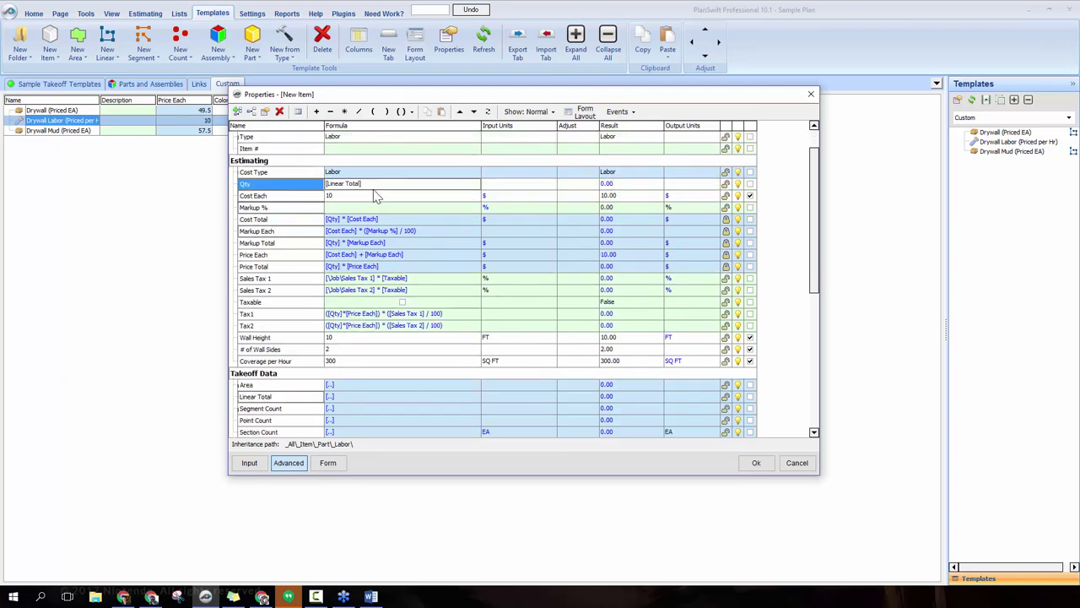
left_click(344, 112)
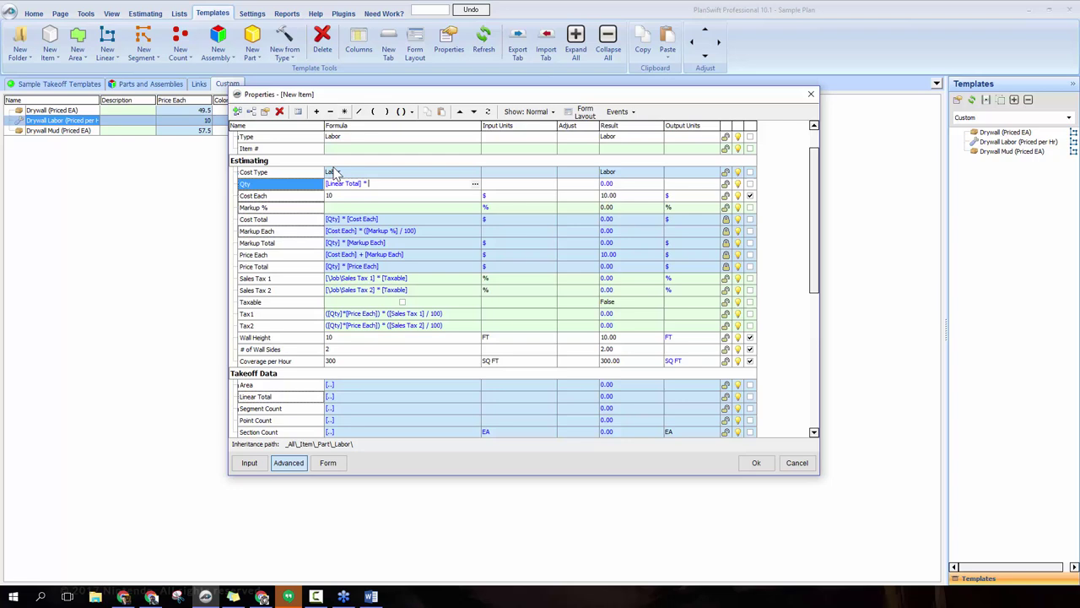
left_click(262, 341)
left_click_drag(261, 341, 397, 186)
left_click(344, 112)
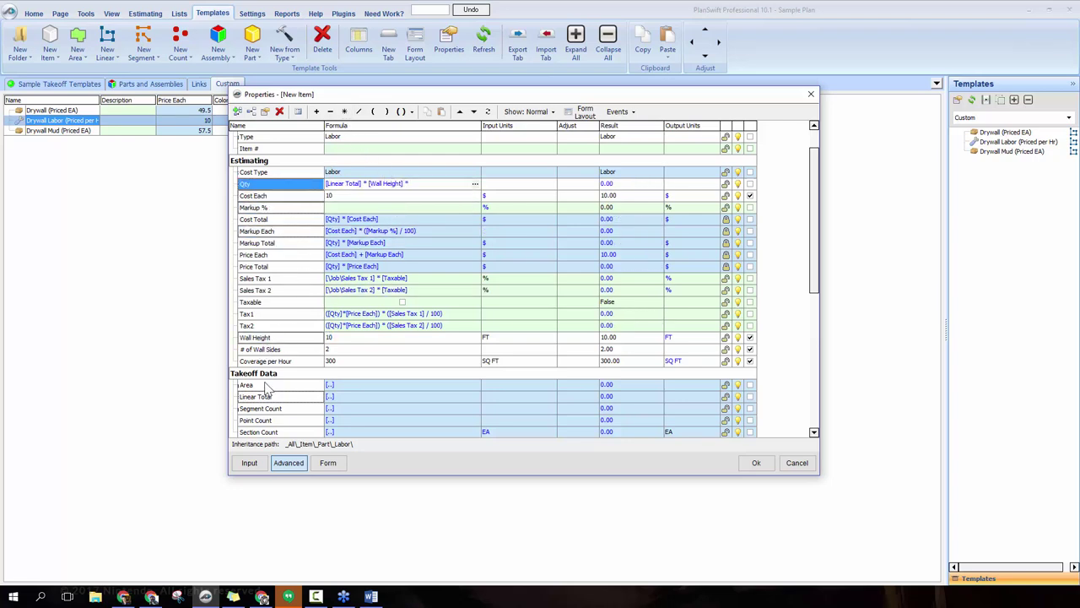
left_click(400, 311)
left_click_drag(262, 349, 432, 184)
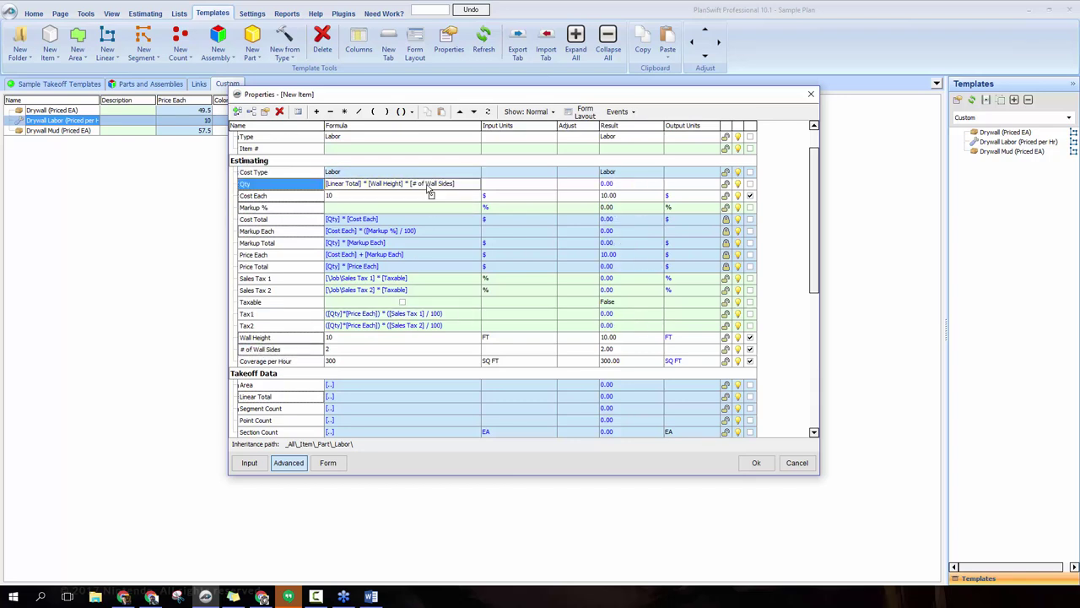
- Enclose the Qty formula in parentheses, divide it by [Coverage per Hour], and save the labor part
left_click(411, 114)
left_click(411, 137)
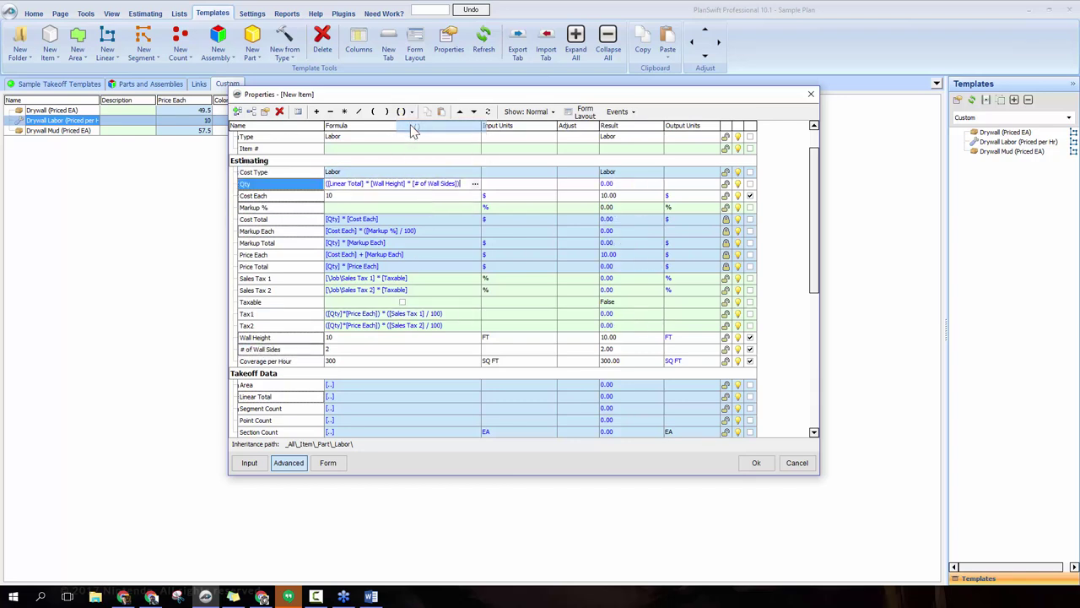
left_click(359, 112)
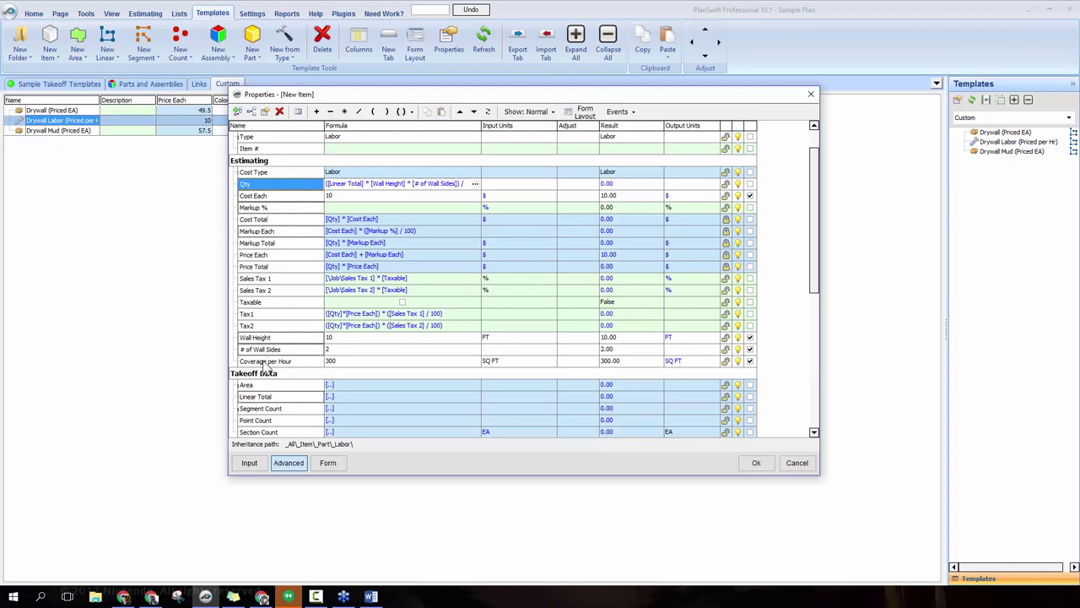
left_click_drag(266, 363, 473, 185)
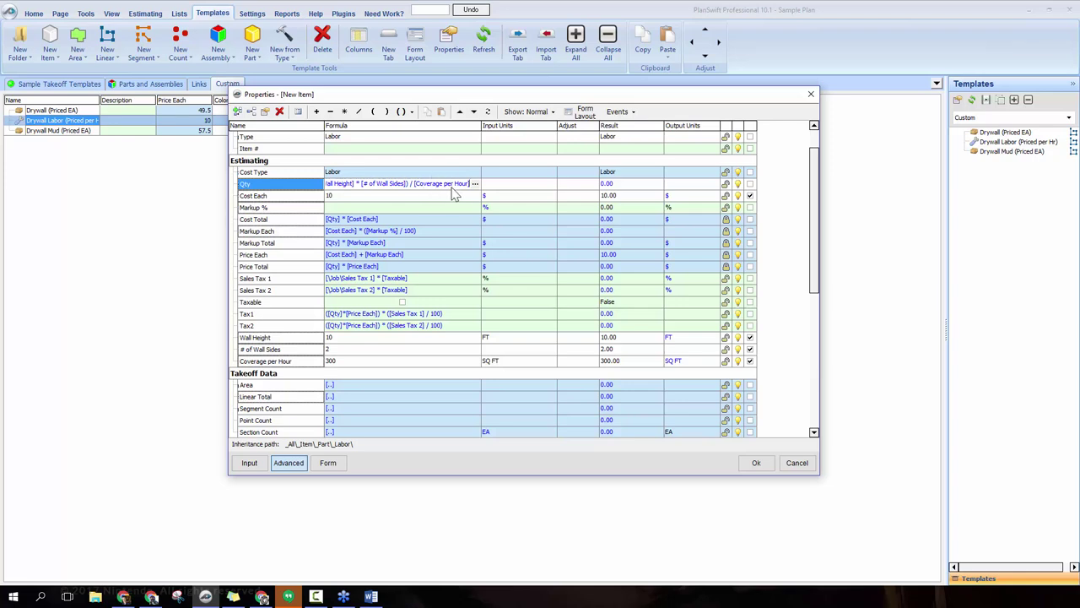
left_click(757, 462)
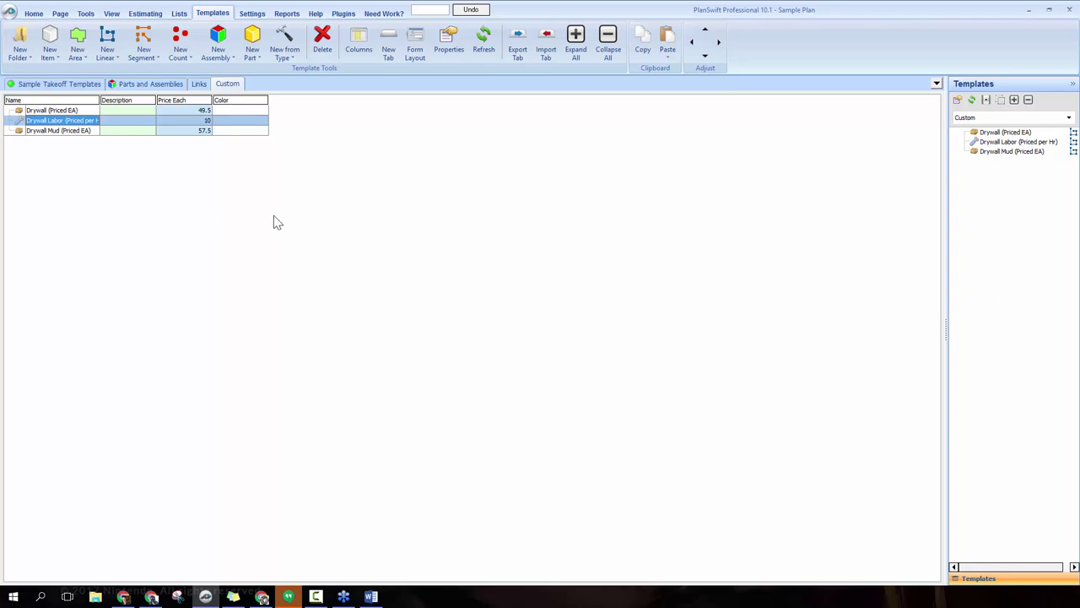
left_click(76, 111, "ctrl")
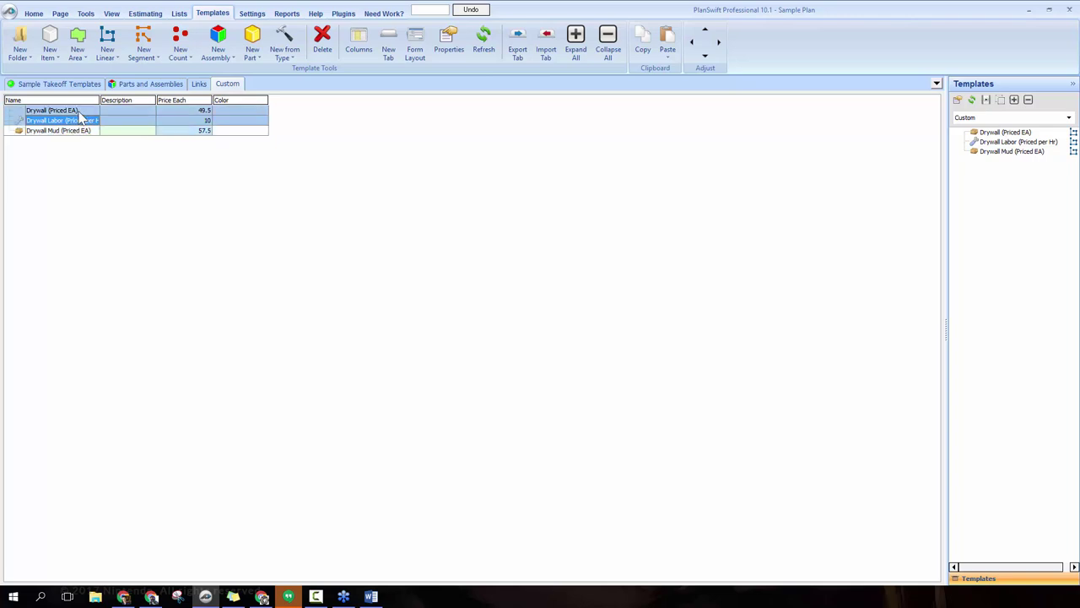
left_click(78, 113, "ctrl")
left_click(74, 132, "ctrl")
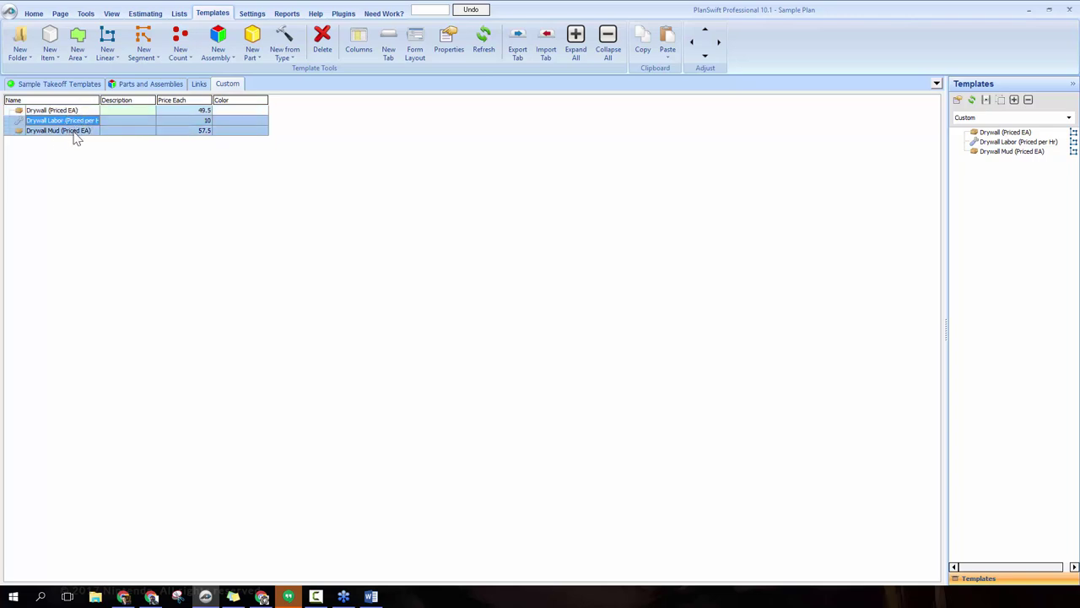
left_click(74, 132, "ctrl")
left_click(76, 111, "ctrl")
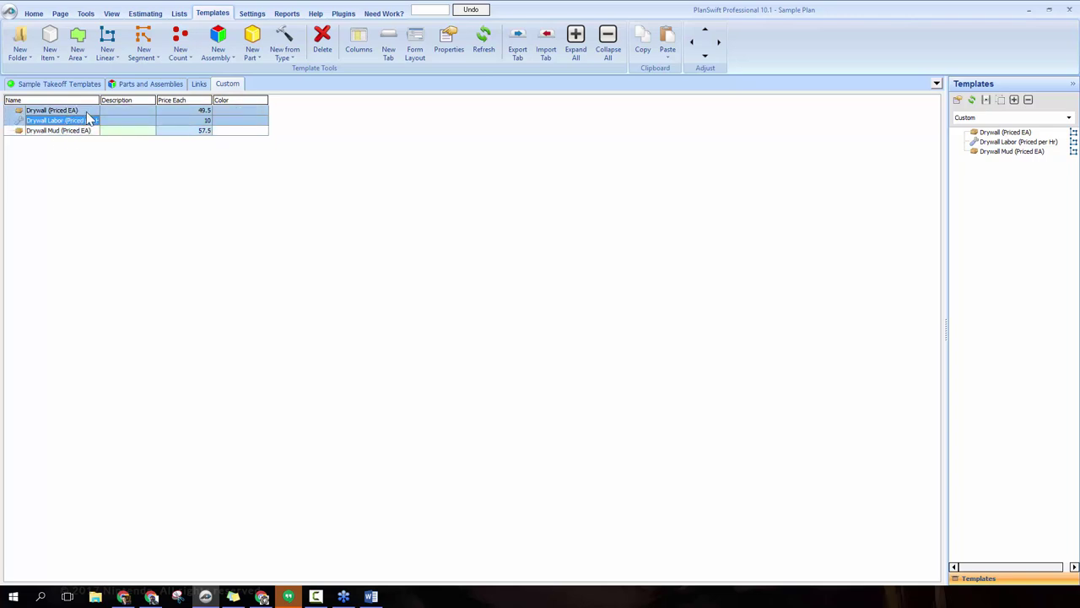
left_click(88, 120)
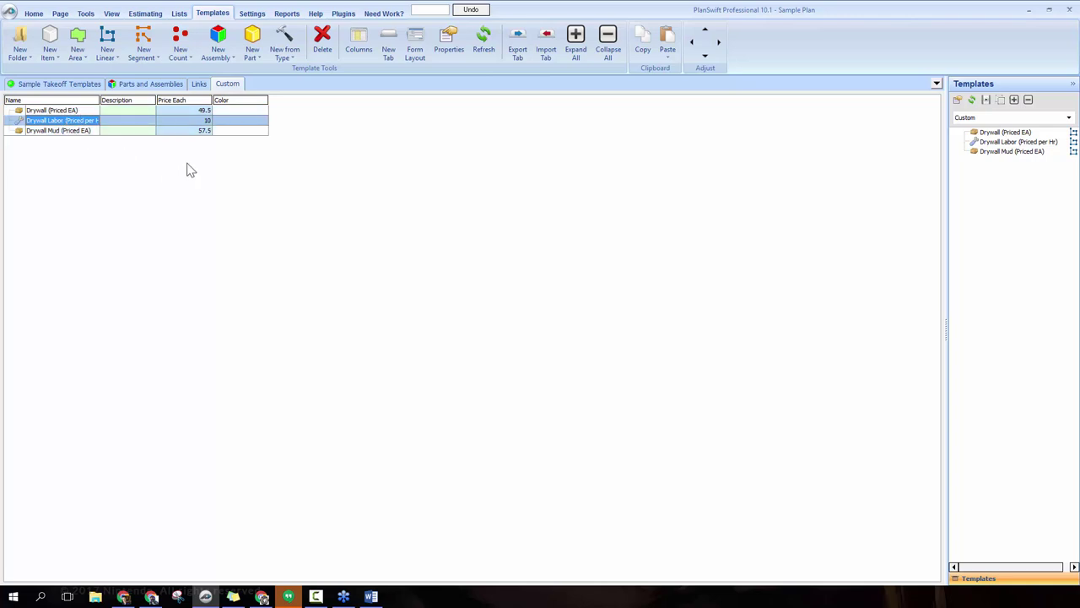
- Create a new assembly in the Custom templates and name it Drywall Installation
left_click(221, 42)
left_click(447, 292)
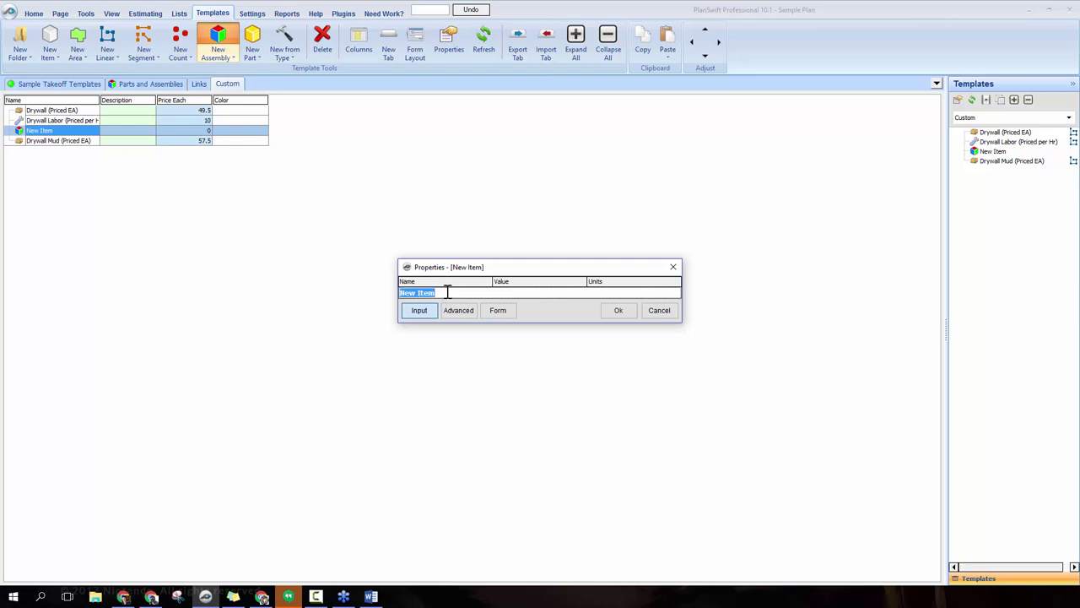
type("Drywall Installation")
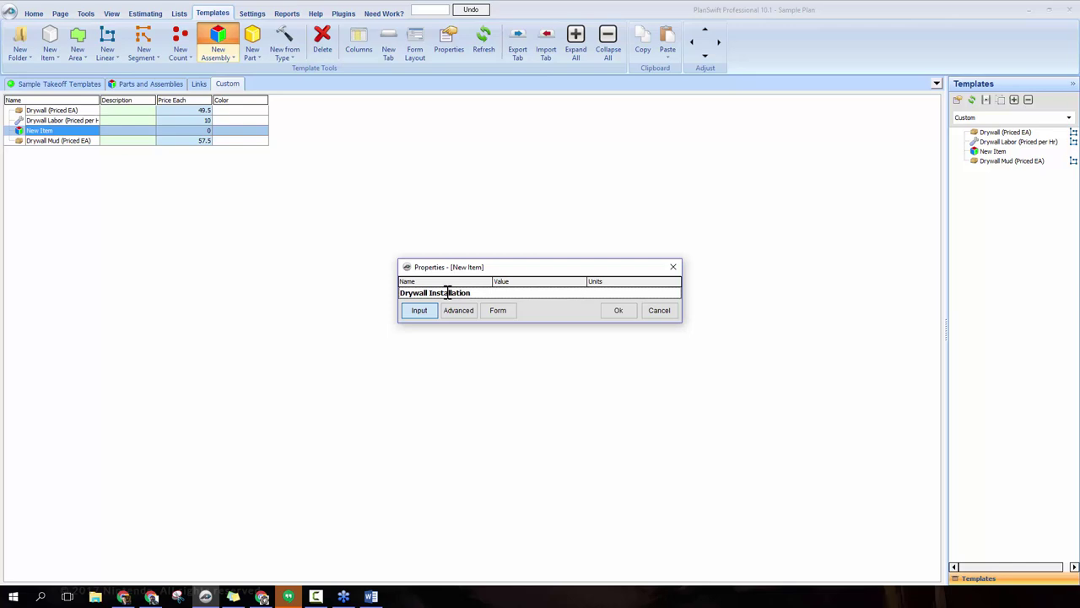
left_click(618, 310)
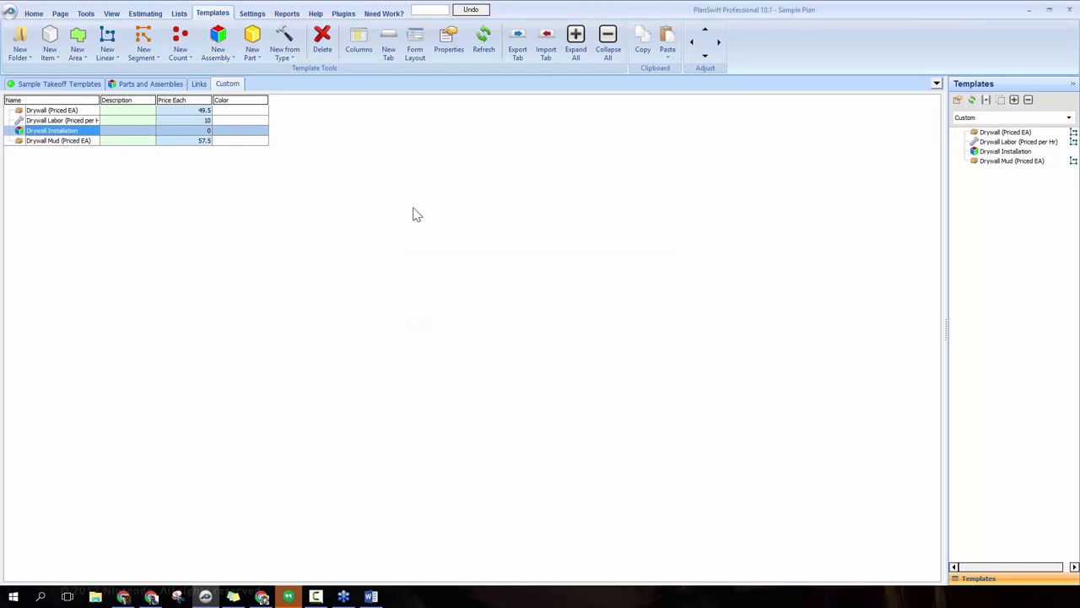
- Move the Drywall Installation assembly to the top of the Custom template list, above Drywall (Priced EA)
left_click(59, 142, "ctrl")
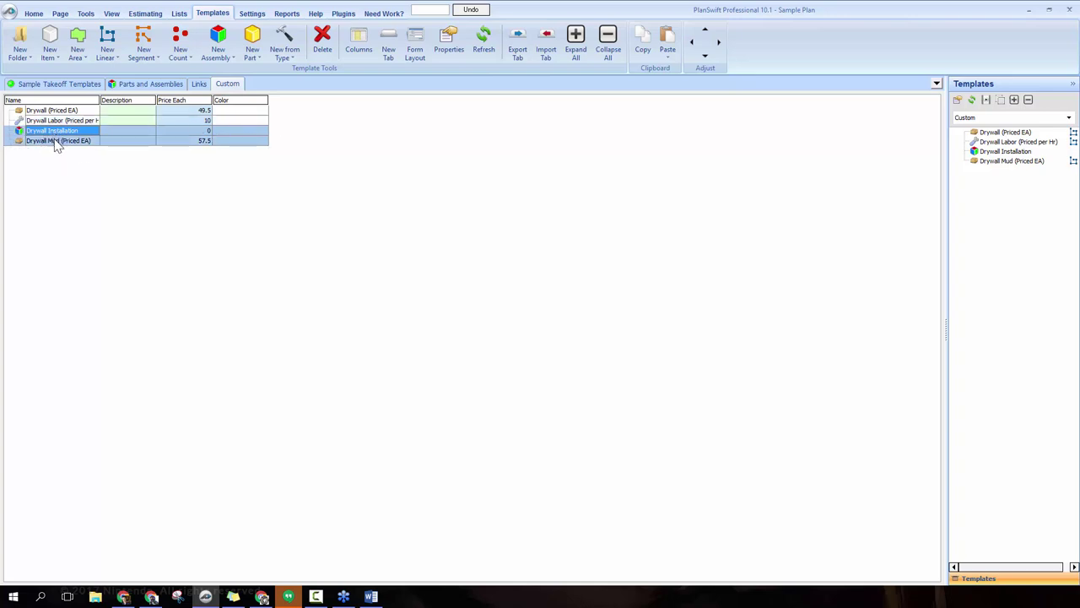
left_click(57, 146, "ctrl")
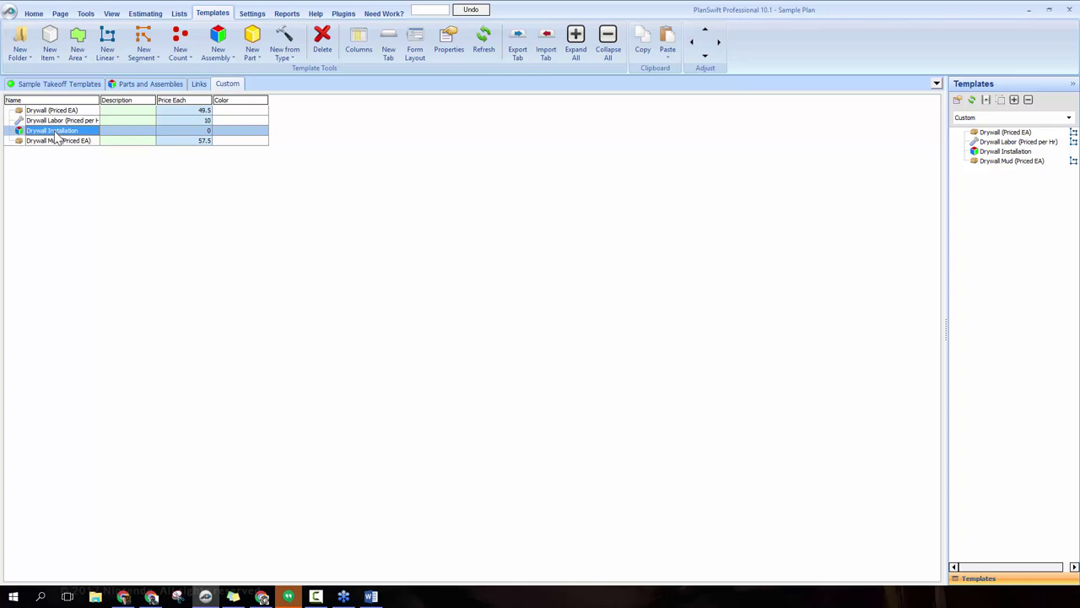
left_click_drag(55, 132, 66, 110)
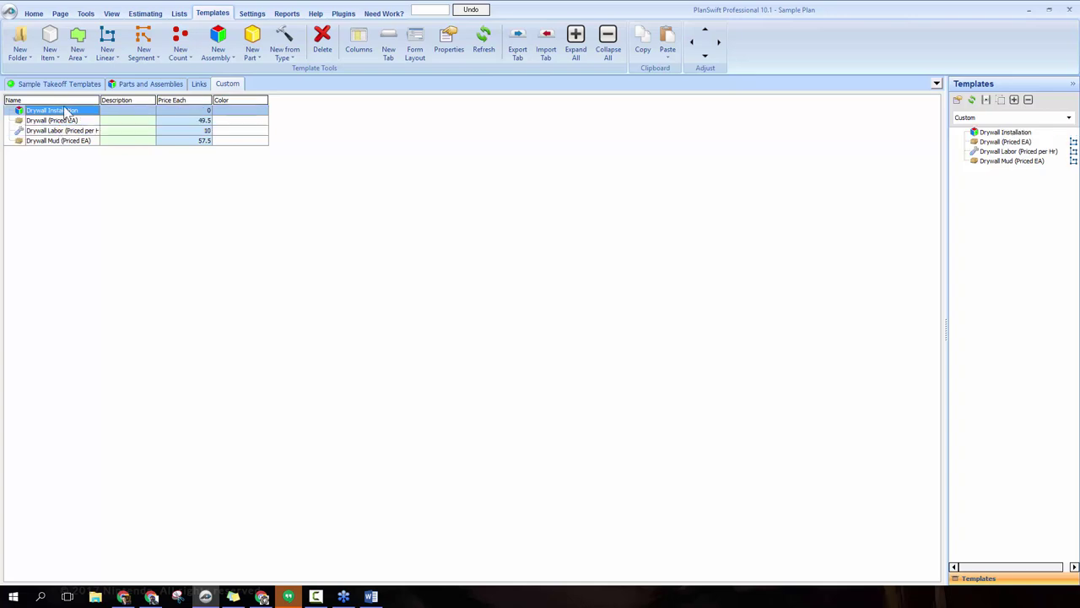
- Shift the Drywall Installation assembly two rows down the template list and return it to the first row
left_click(706, 57)
left_click(707, 58)
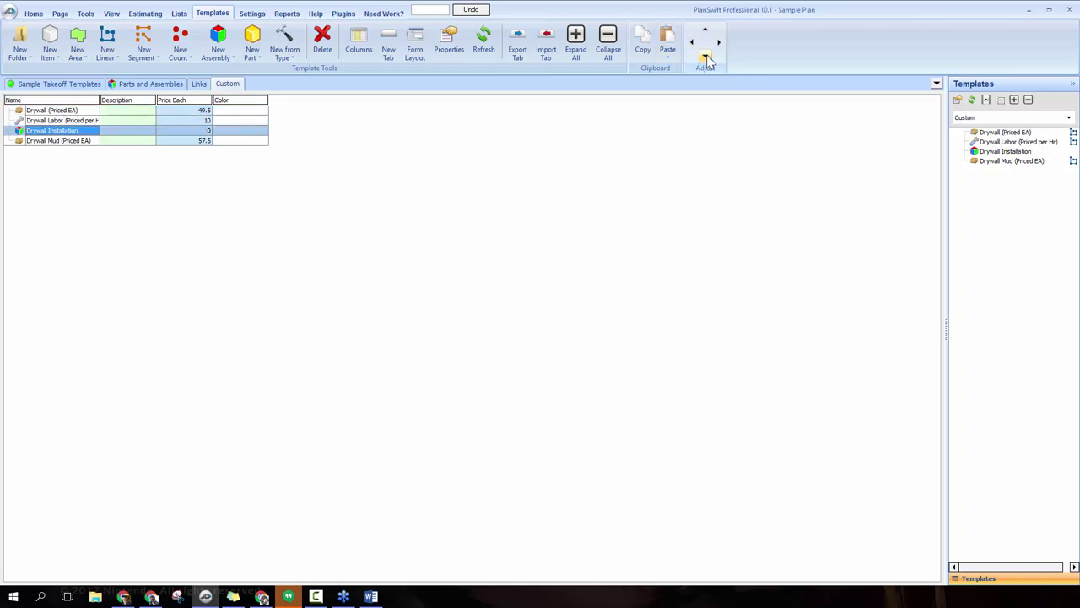
left_click(706, 32)
left_click(707, 32)
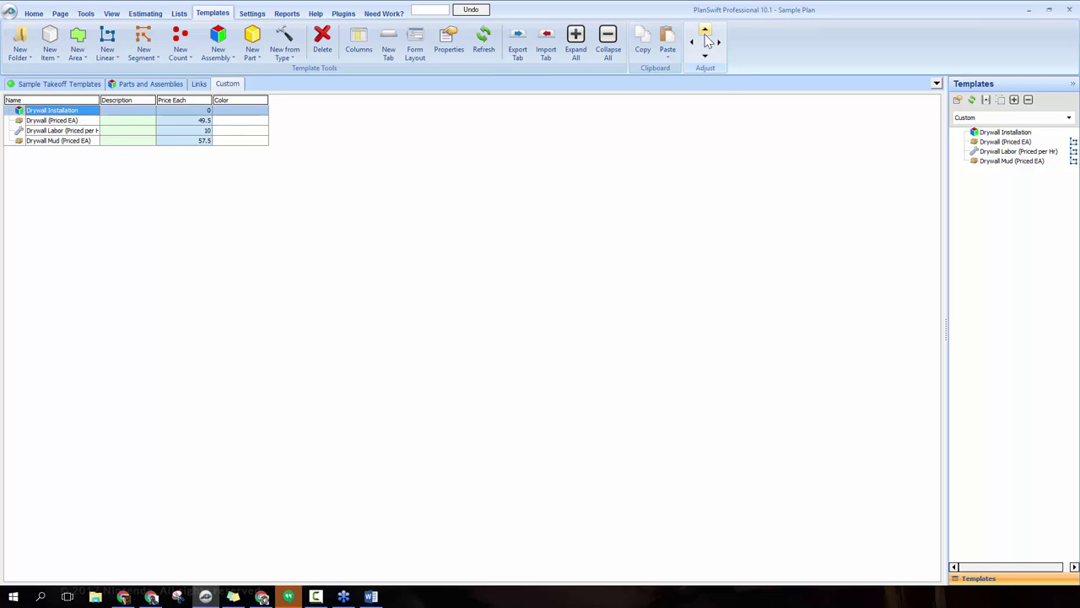
- Nest the Drywall, Drywall Labor and Drywall Mud parts inside the Drywall Installation assembly and expand it
left_click(72, 143)
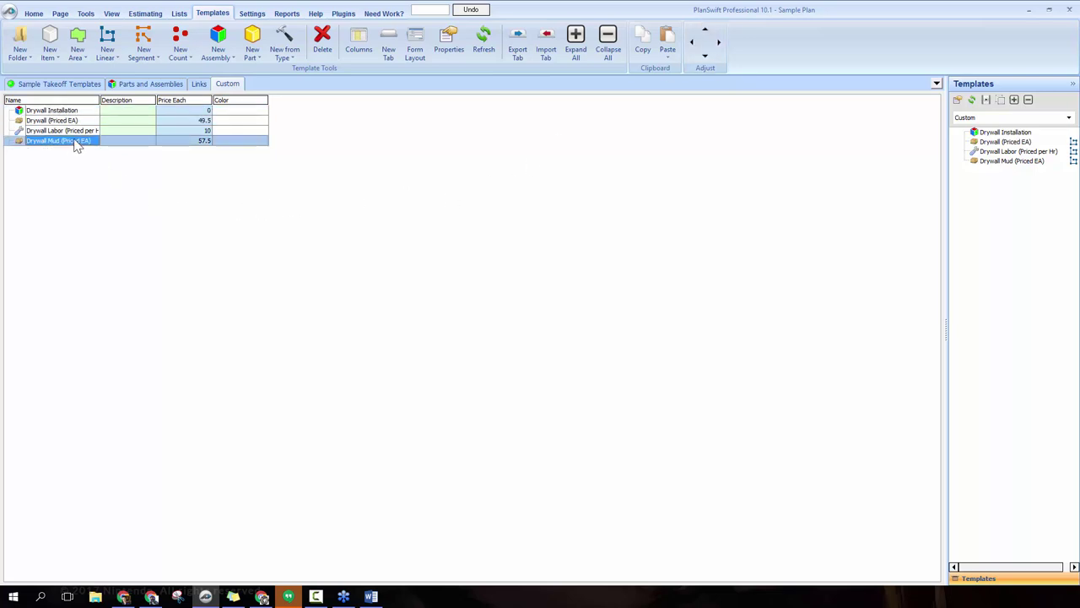
left_click(89, 121, "ctrl")
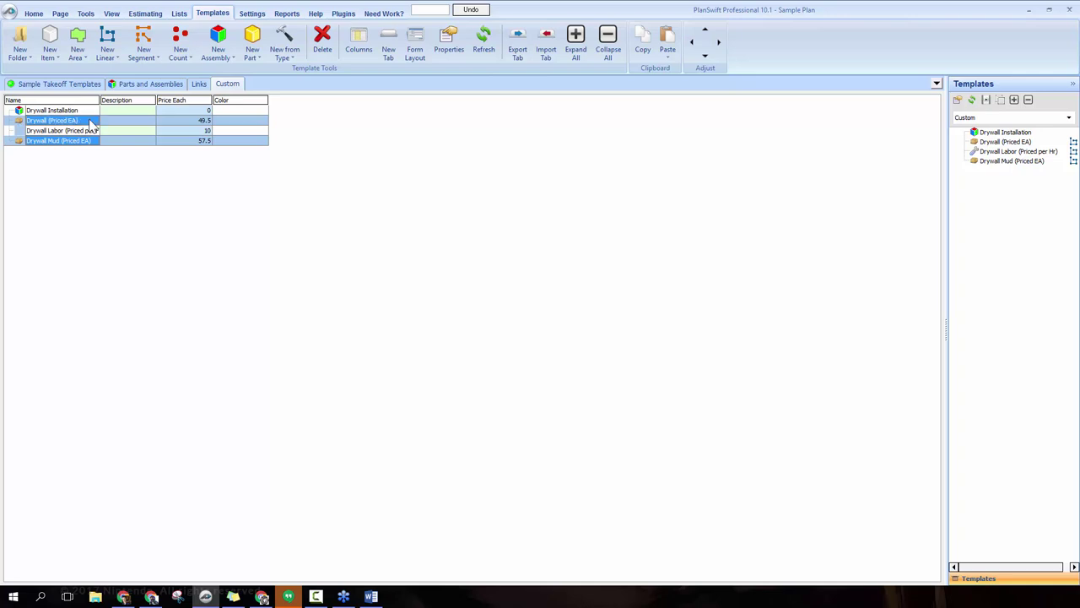
left_click(84, 130, "ctrl")
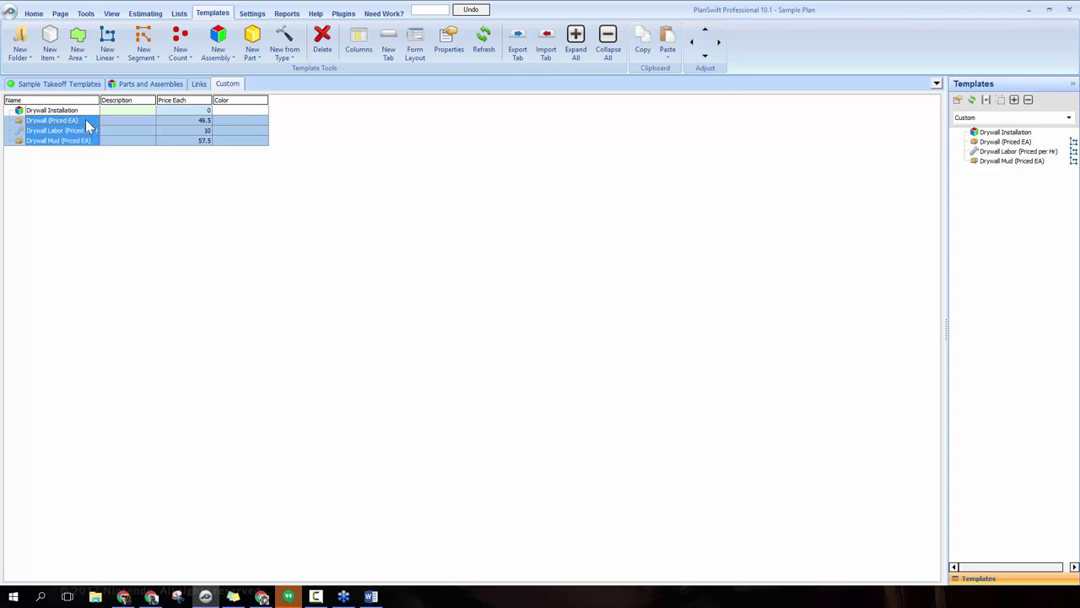
left_click(719, 42)
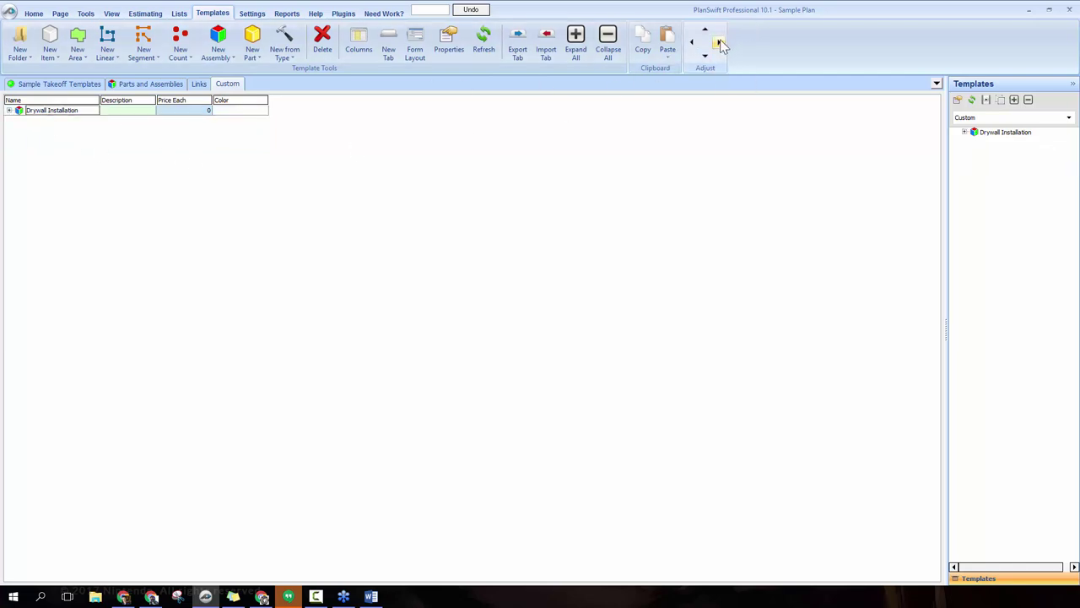
left_click(11, 113)
left_click(9, 111)
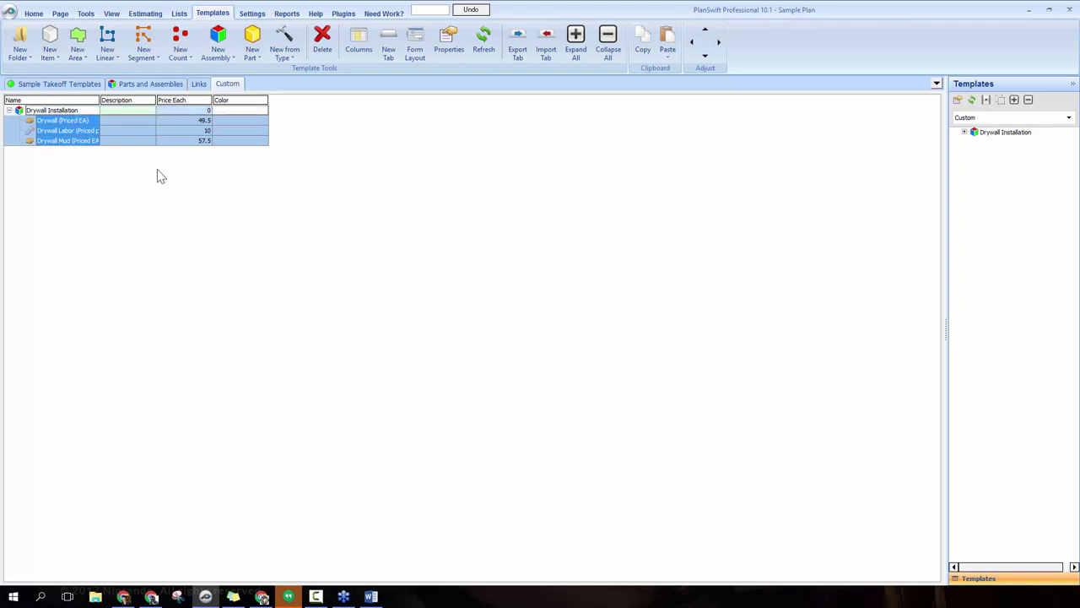
- Delete the Drywall (Priced EA) part under Interior Walls of the Residential Plan Takeoffs in the estimate
left_click(142, 12)
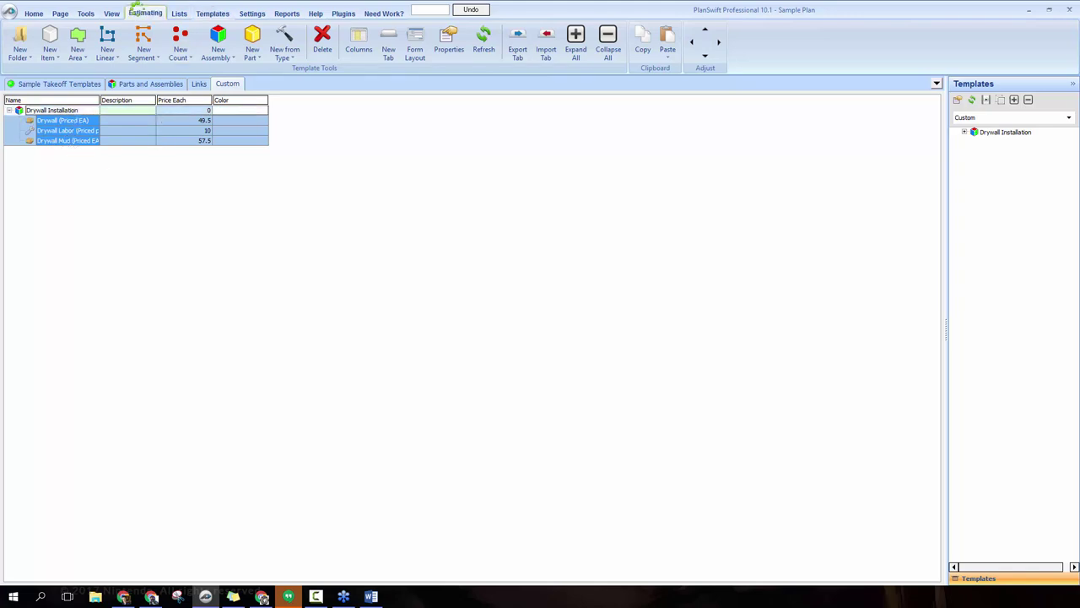
left_click(230, 302)
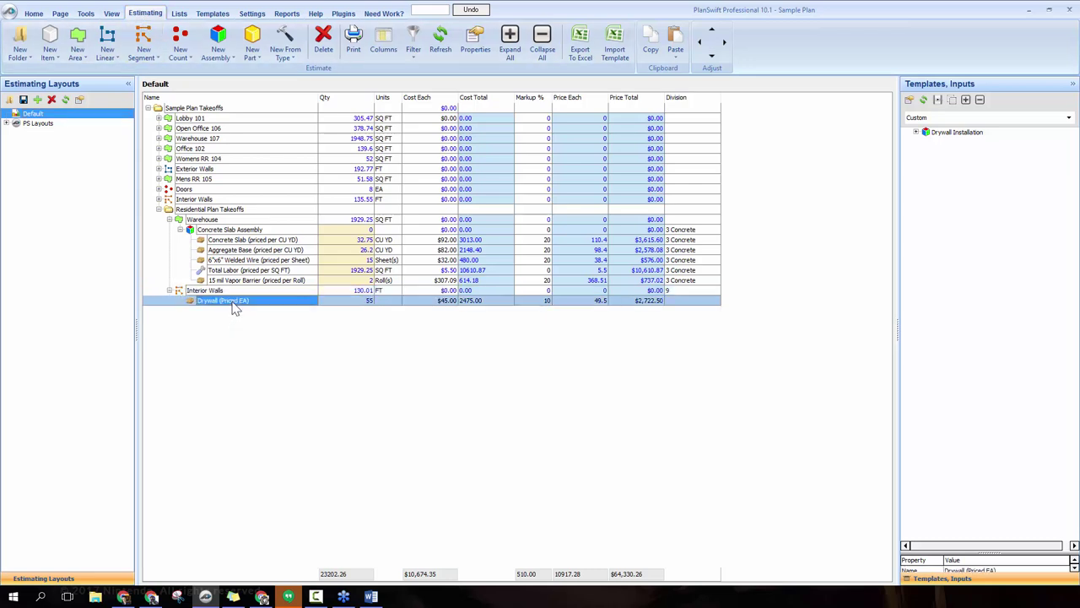
key("Delete")
left_click(511, 323)
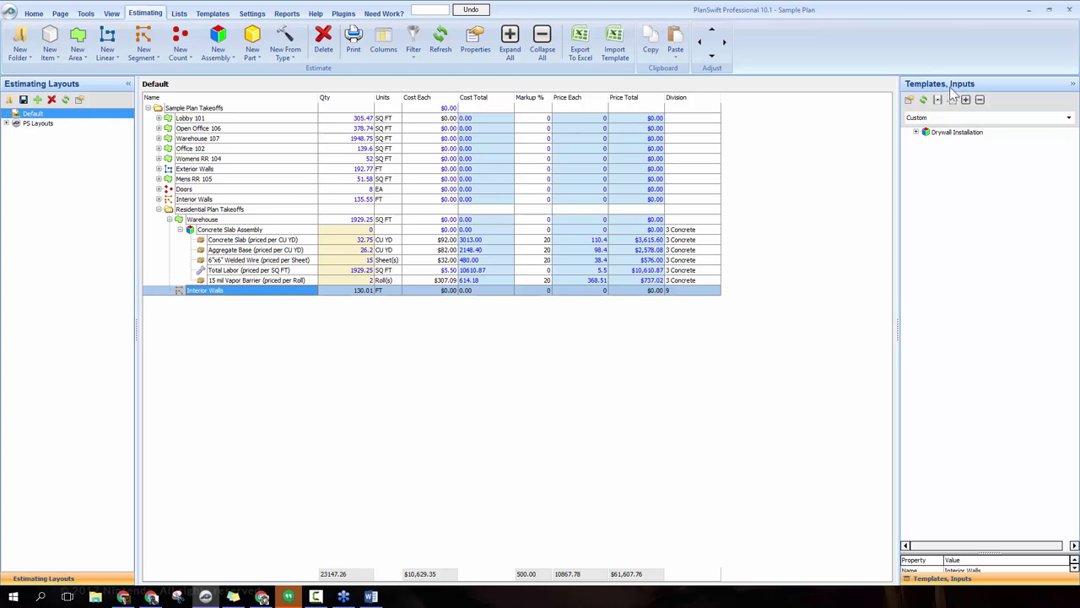
- Add the Drywall Installation assembly from the Custom templates to the residential Interior Walls takeoff, accepting its default input values
left_click(954, 132)
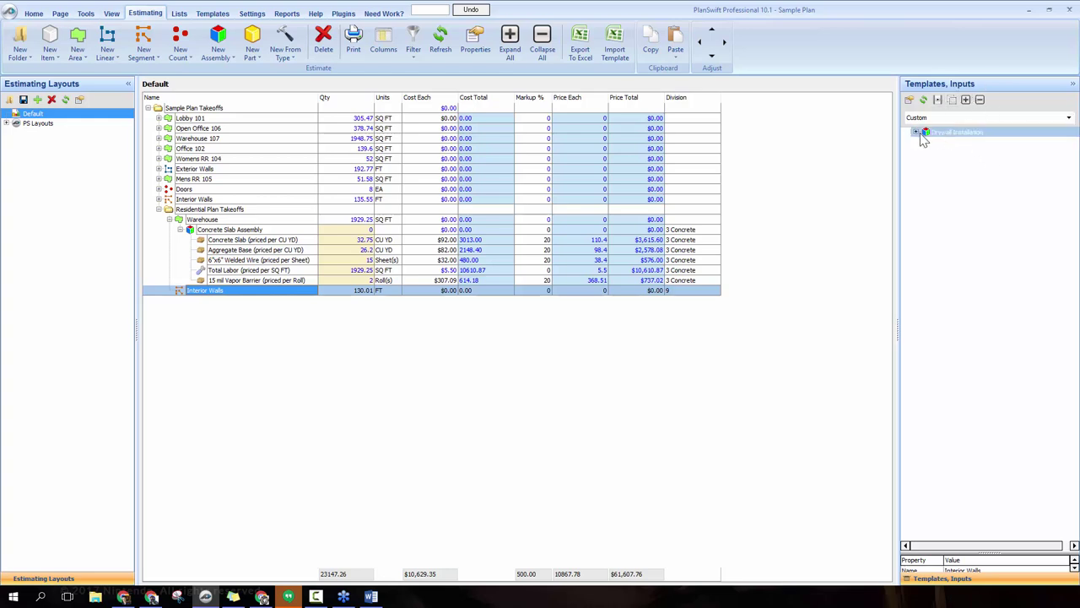
left_click(917, 132)
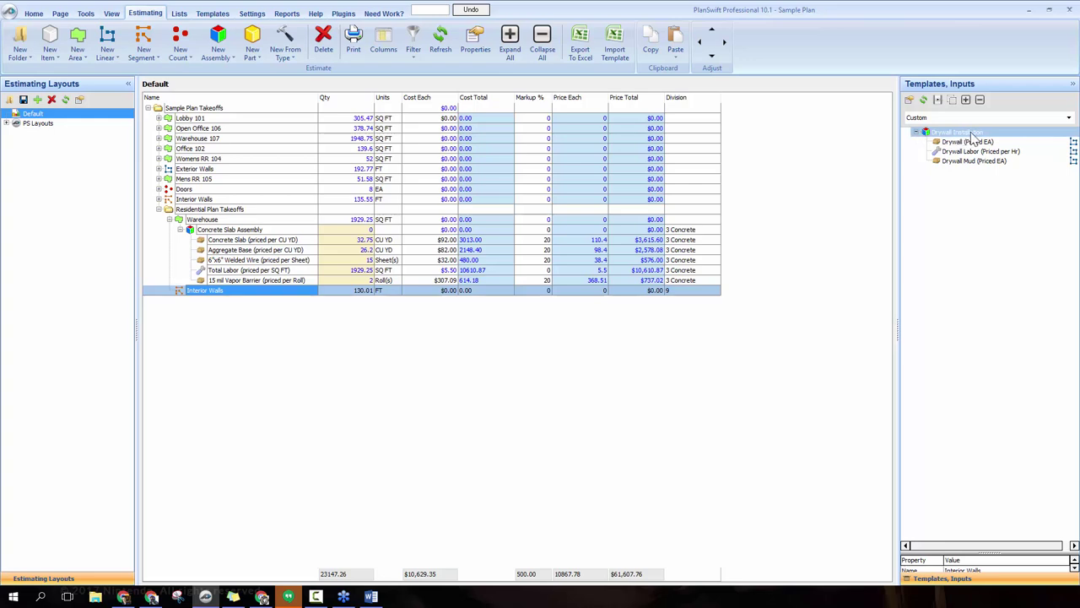
left_click_drag(973, 139, 263, 292)
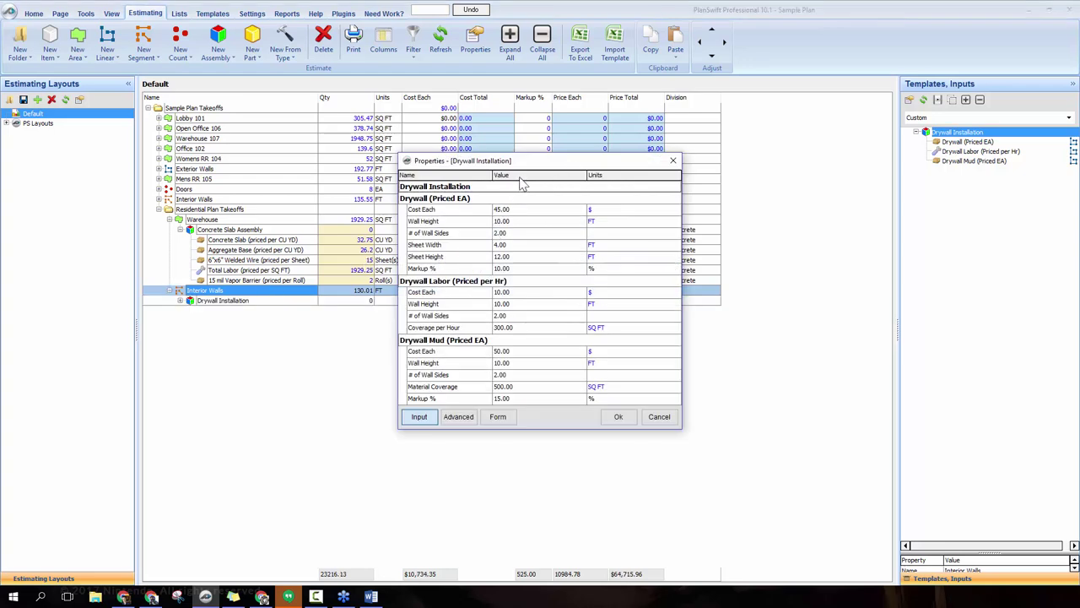
left_click(618, 416)
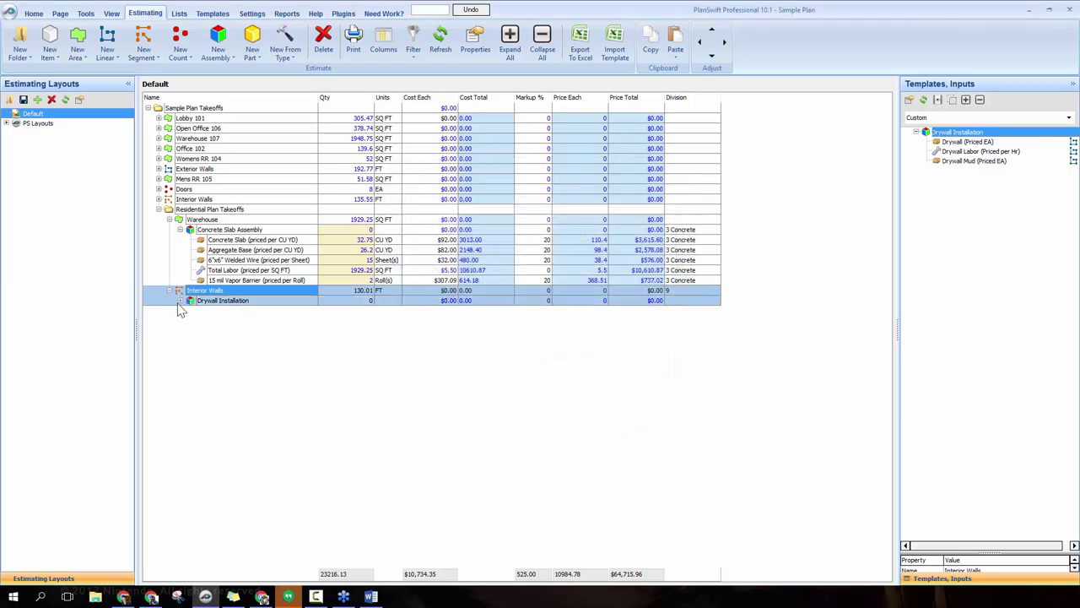
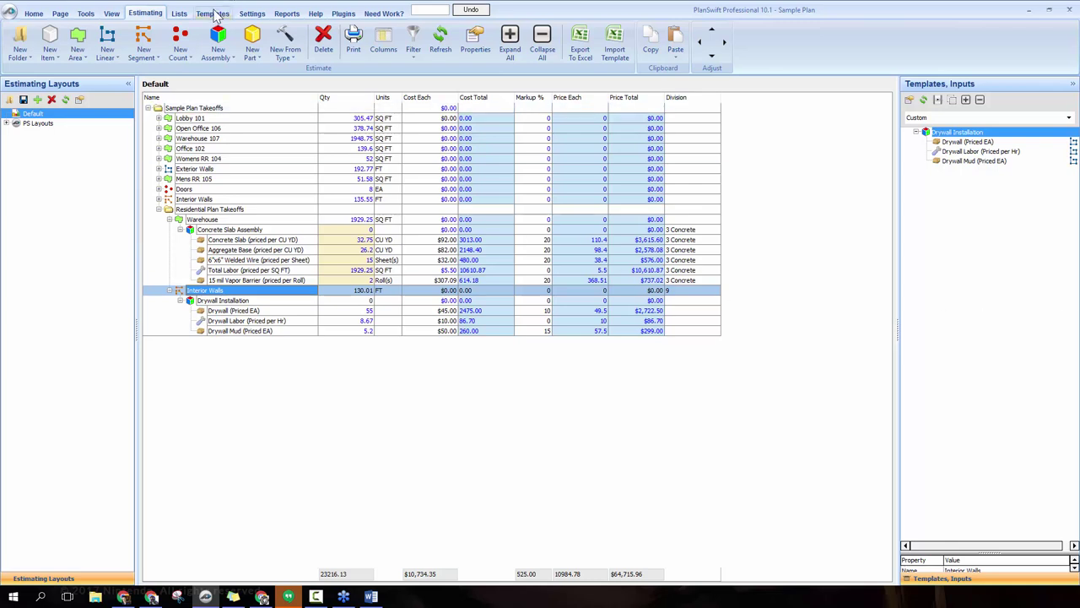
- Examine the Concrete Slab and Roofing assemblies among the area takeoff examples in the Parts and Assemblies templates
left_click(215, 14)
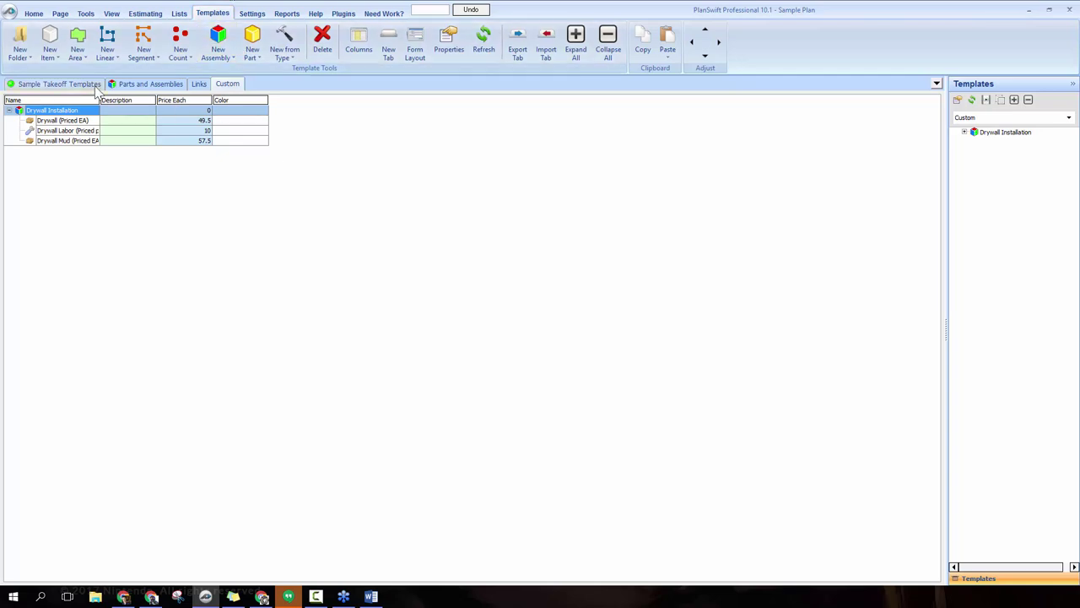
left_click(137, 84)
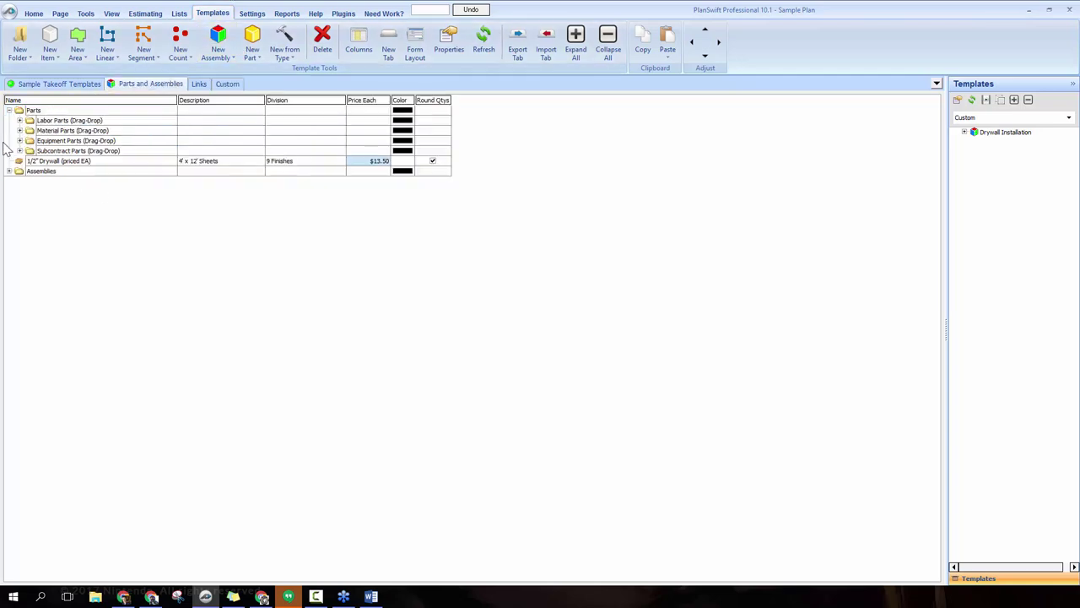
left_click(25, 171)
left_click(8, 171)
left_click(20, 181)
left_click(19, 181)
left_click(34, 192)
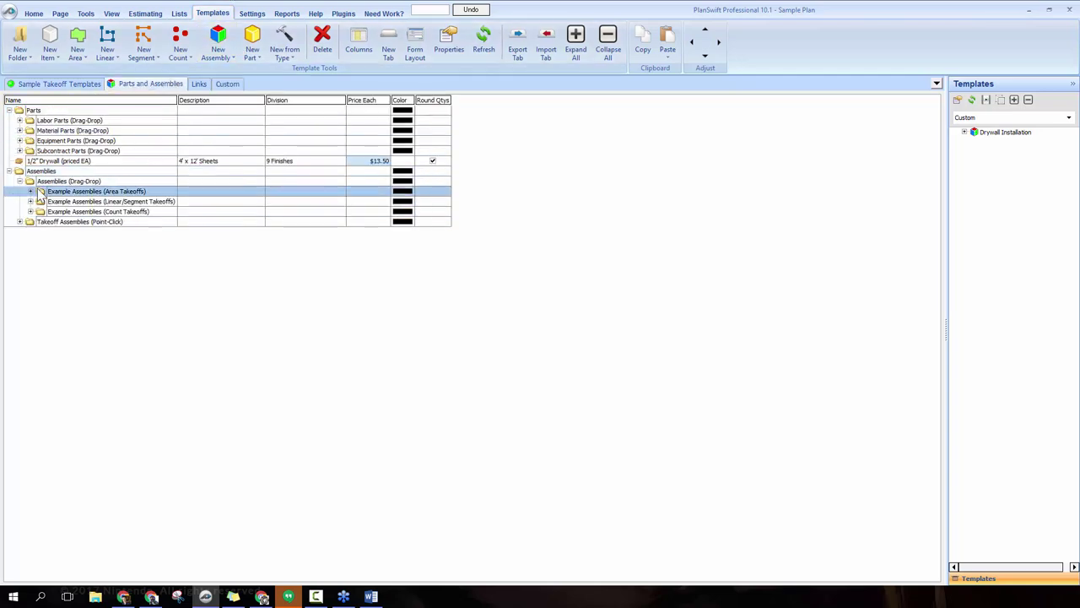
left_click(31, 192)
left_click(89, 202)
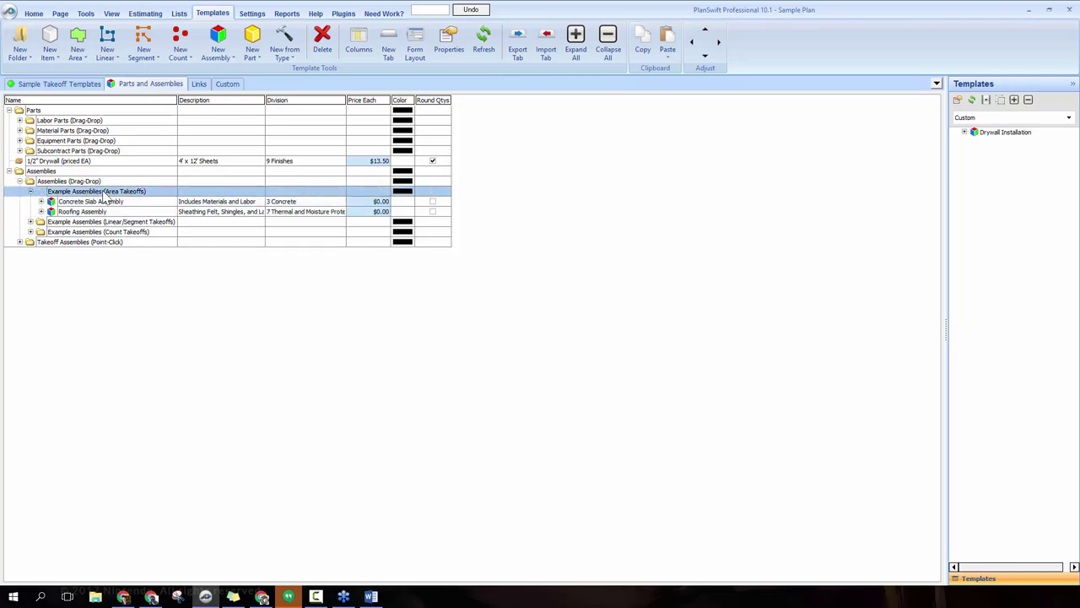
left_click(88, 212)
left_click(84, 205)
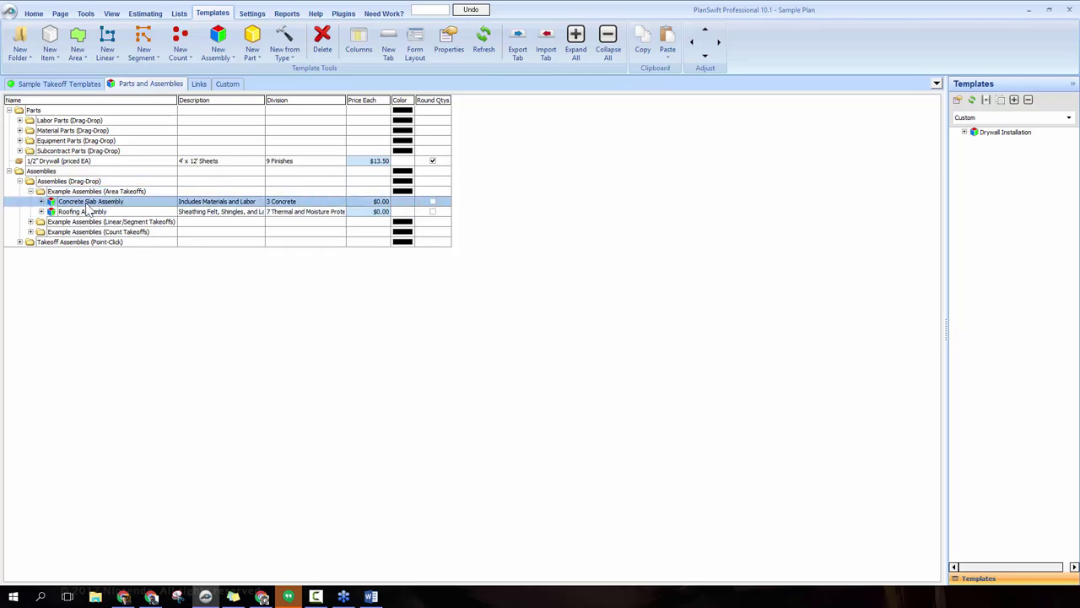
left_click(84, 213)
left_click(88, 203)
left_click(89, 213)
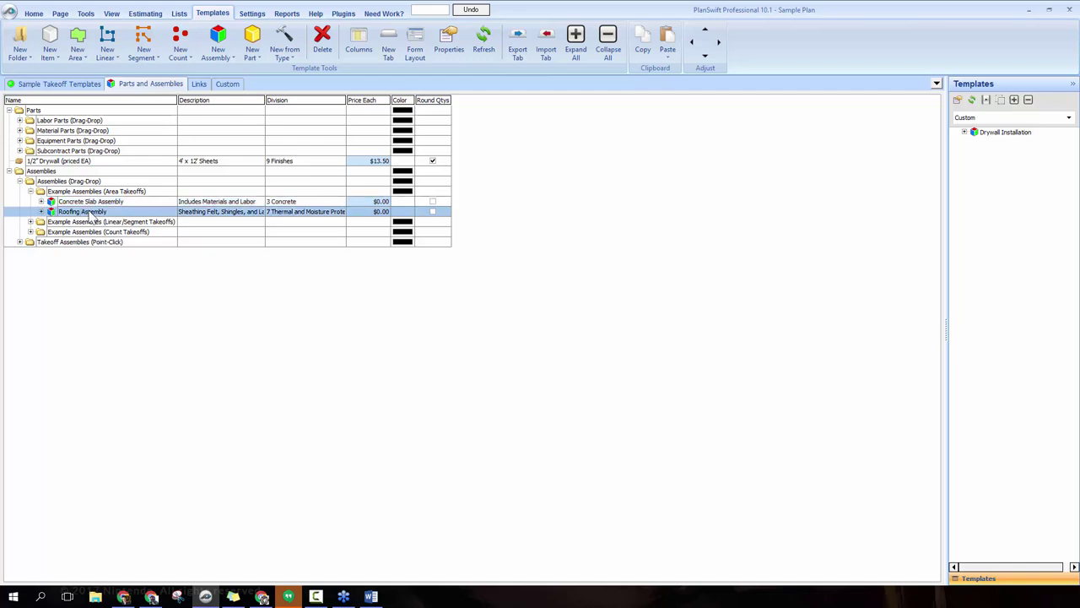
left_click(105, 203)
left_click(90, 213)
left_click(90, 204)
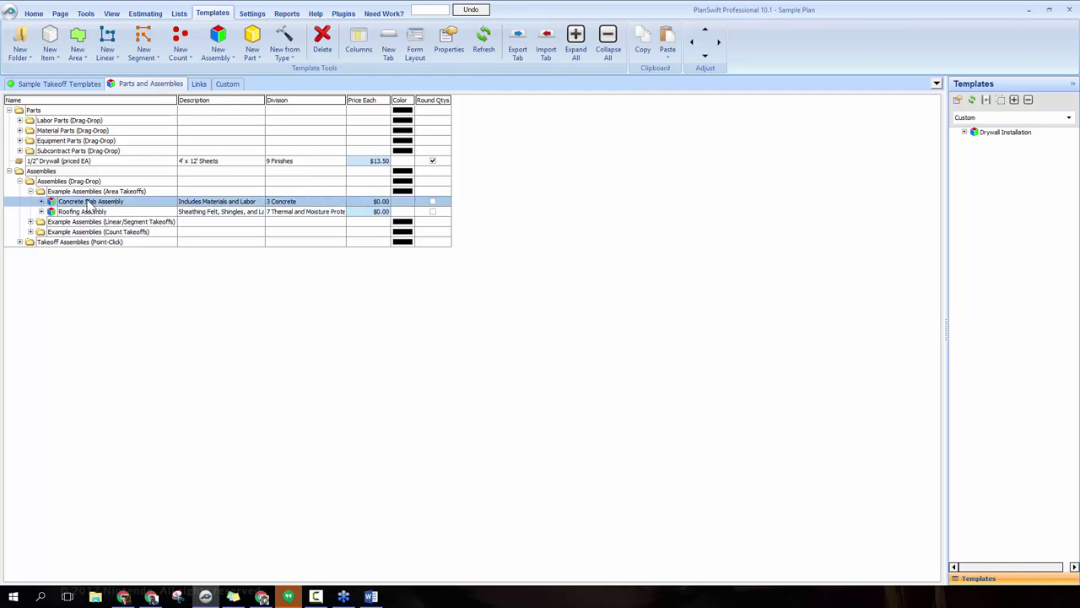
left_click(91, 212)
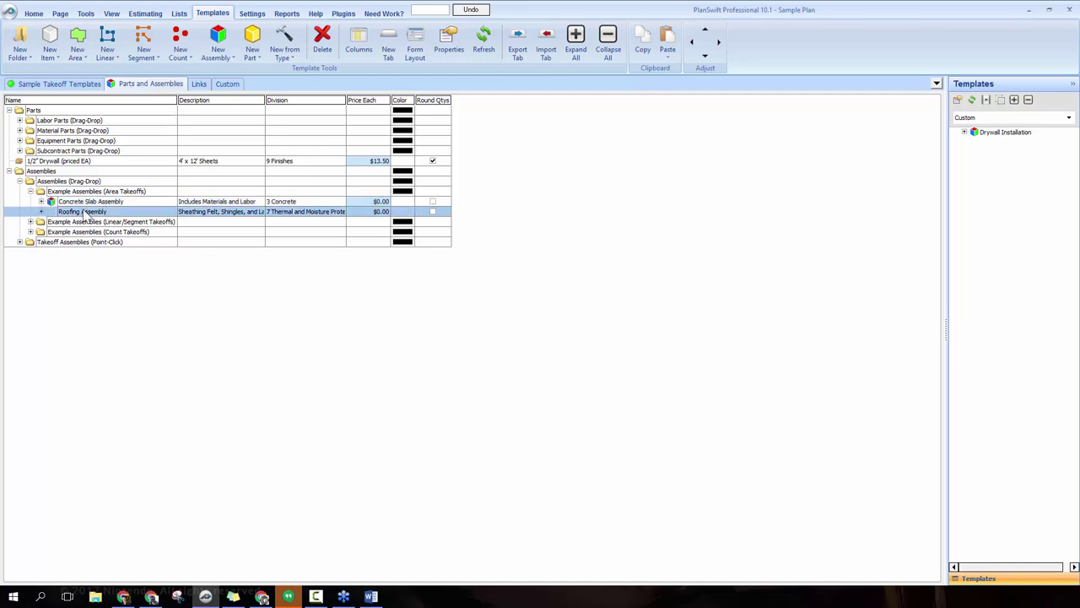
left_click(90, 203)
left_click(79, 212)
left_click(90, 204)
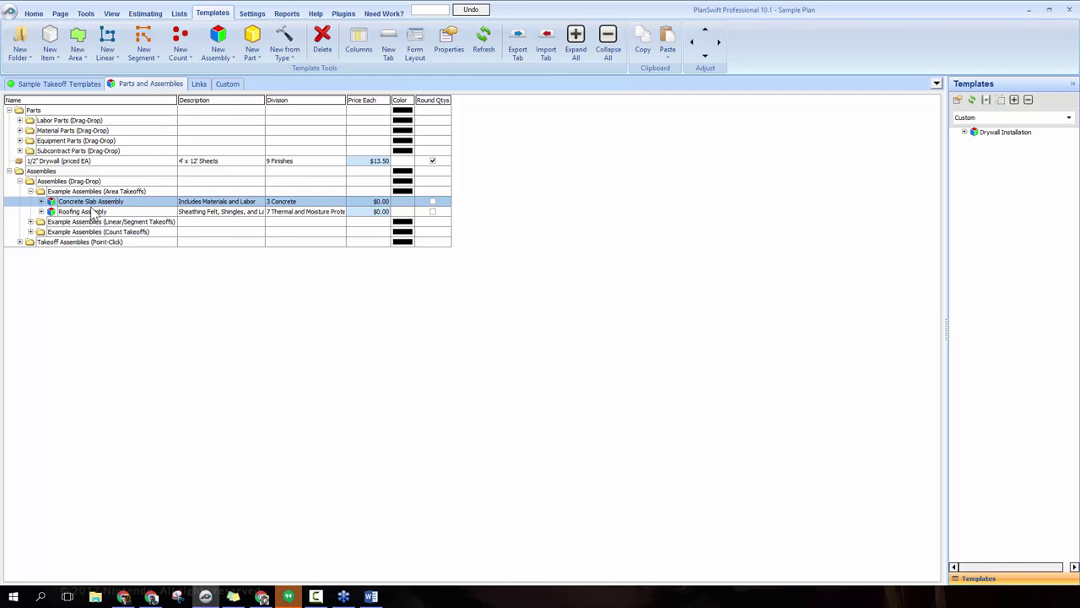
left_click(108, 192)
left_click(82, 205)
left_click(96, 212)
left_click(91, 203)
left_click(105, 213)
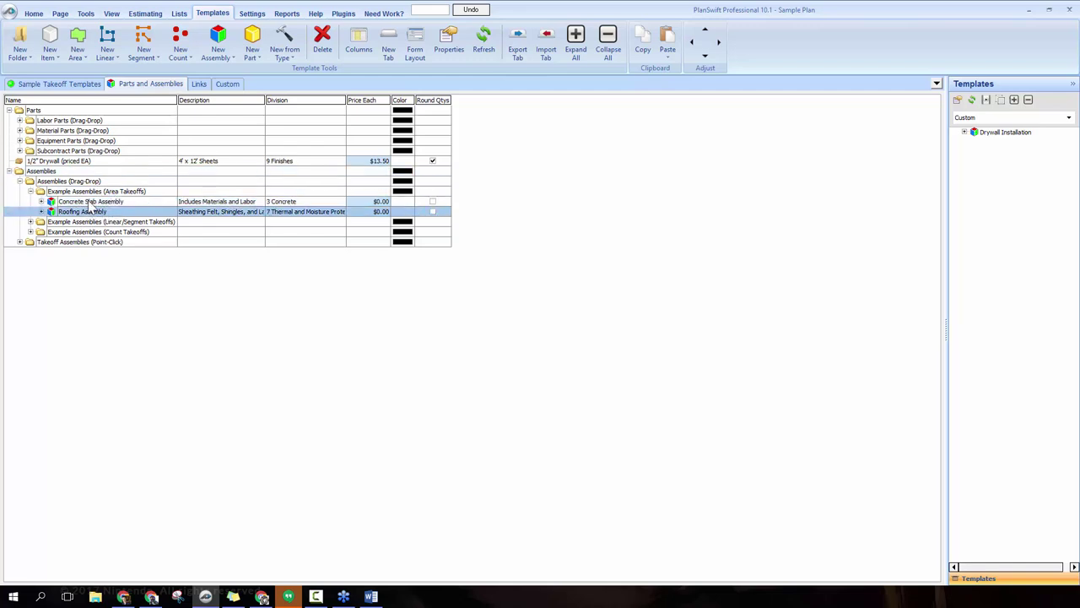
left_click(83, 192)
left_click(72, 201)
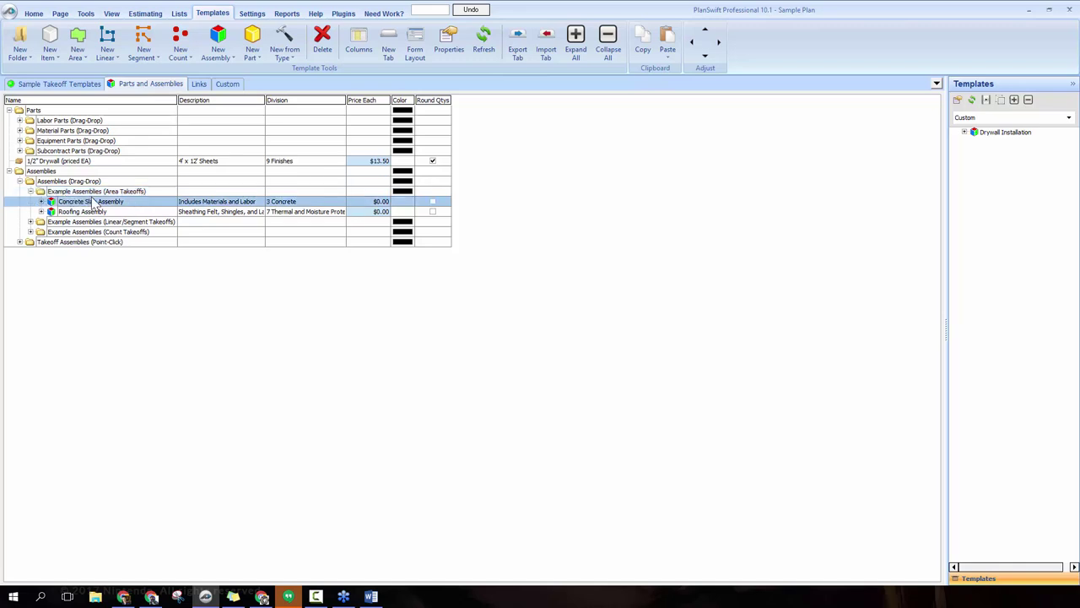
left_click(105, 171)
left_click(131, 142)
left_click(26, 123)
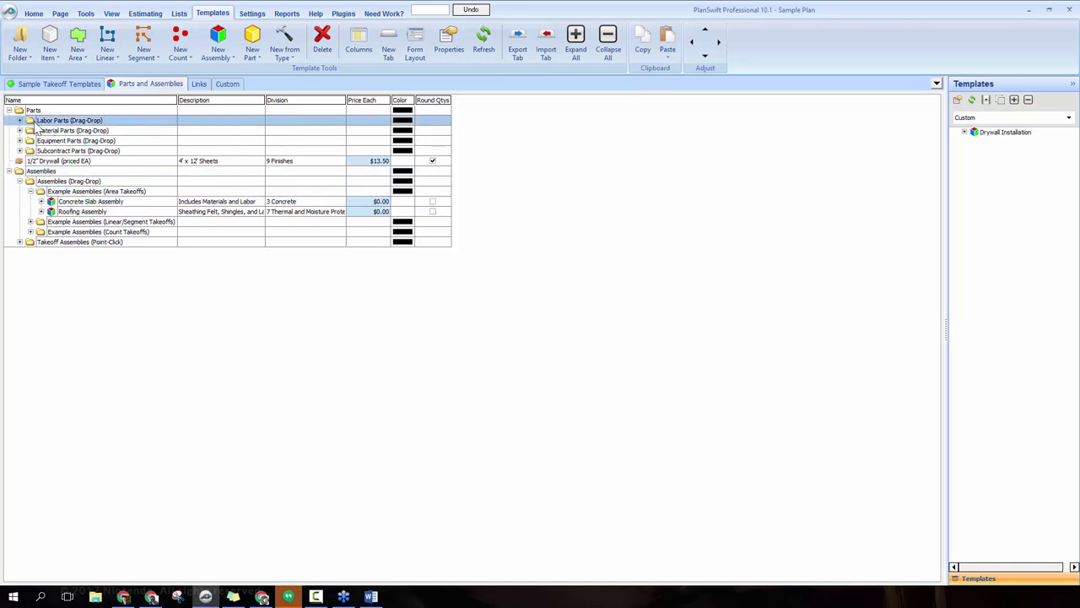
left_click(23, 142)
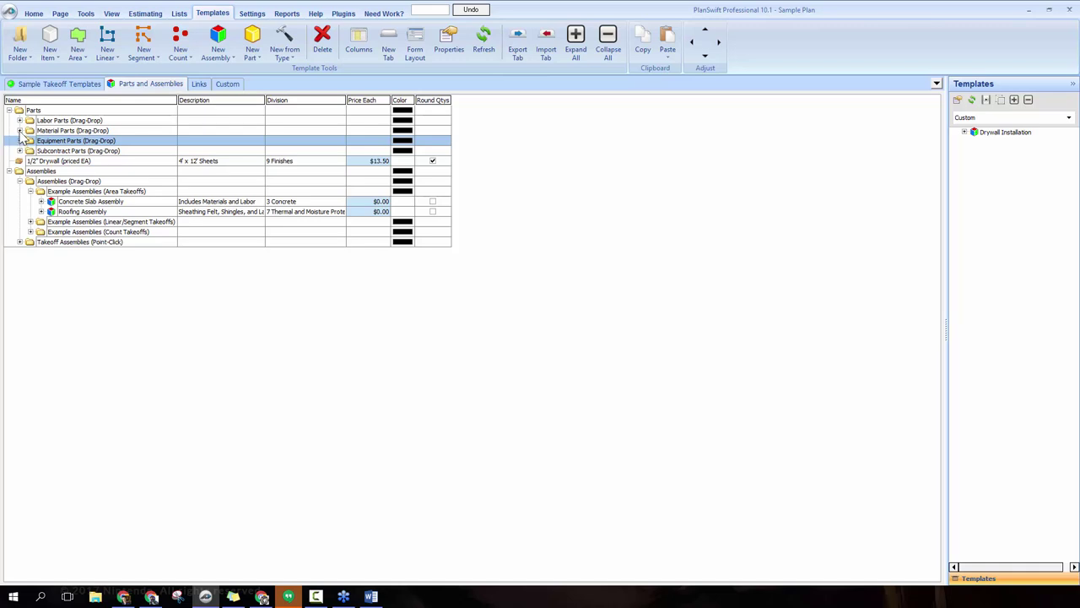
left_click(22, 131)
left_click(23, 140)
left_click(20, 140)
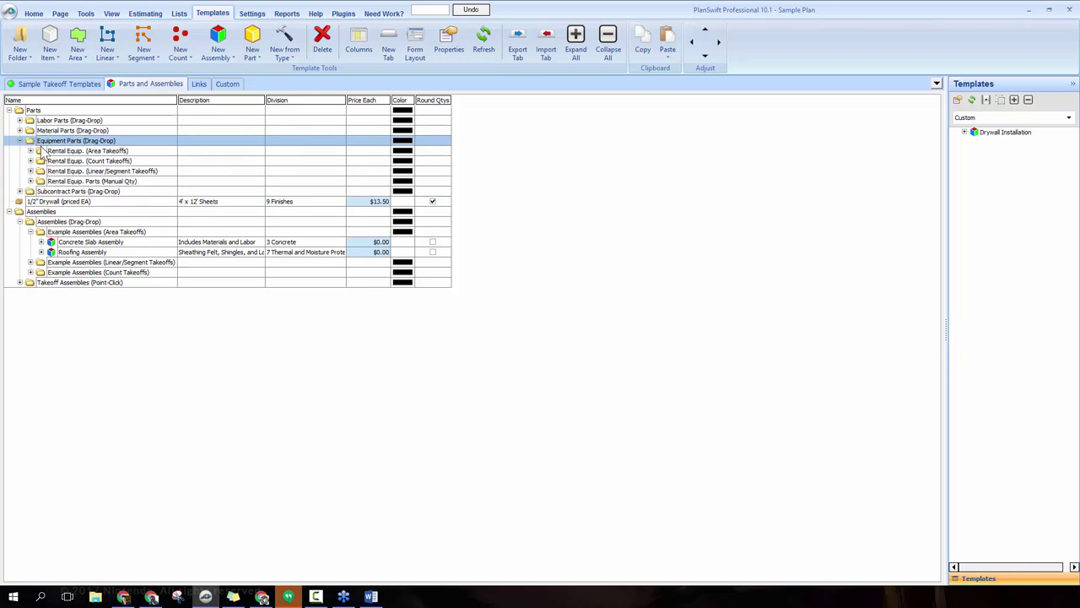
left_click(22, 132)
left_click(19, 140)
- Expand the Material Parts down to the Concrete (Area Takeoffs) folder within Concrete (Div 3)
left_click(20, 130)
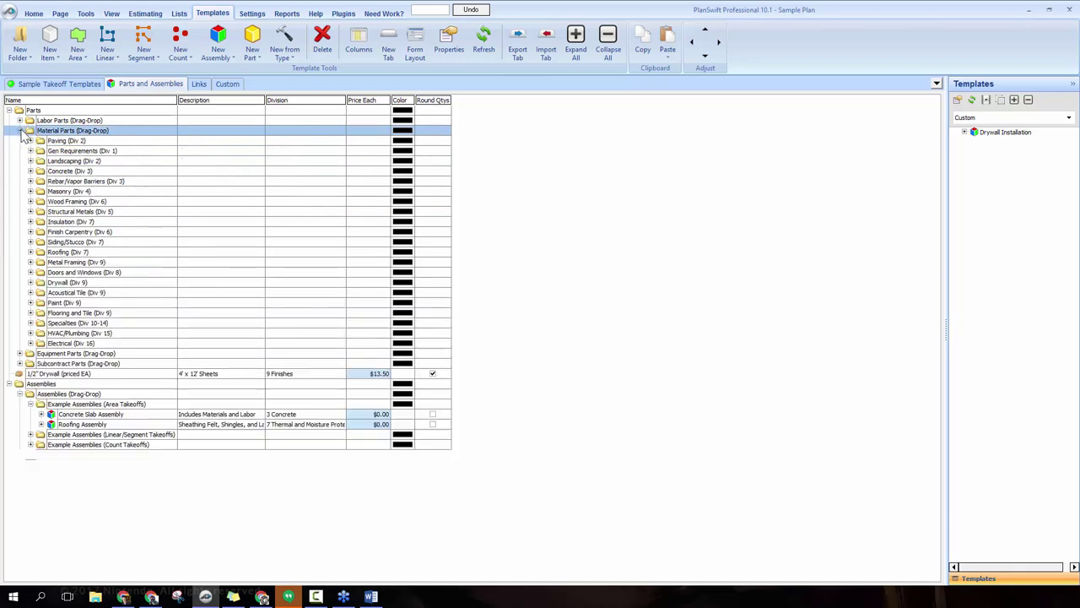
left_click(24, 140)
left_click(37, 171)
left_click(30, 171)
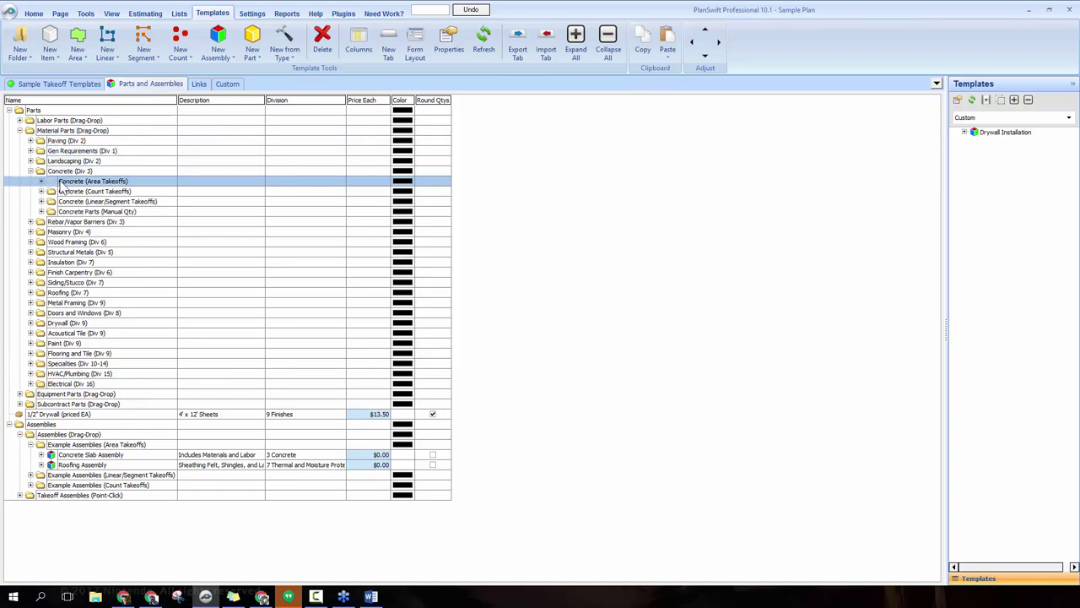
left_click(40, 181)
- Copy the Concrete Slab (priced per CU YD) part and paste it into the Custom templates
left_click(104, 193)
left_click(107, 201)
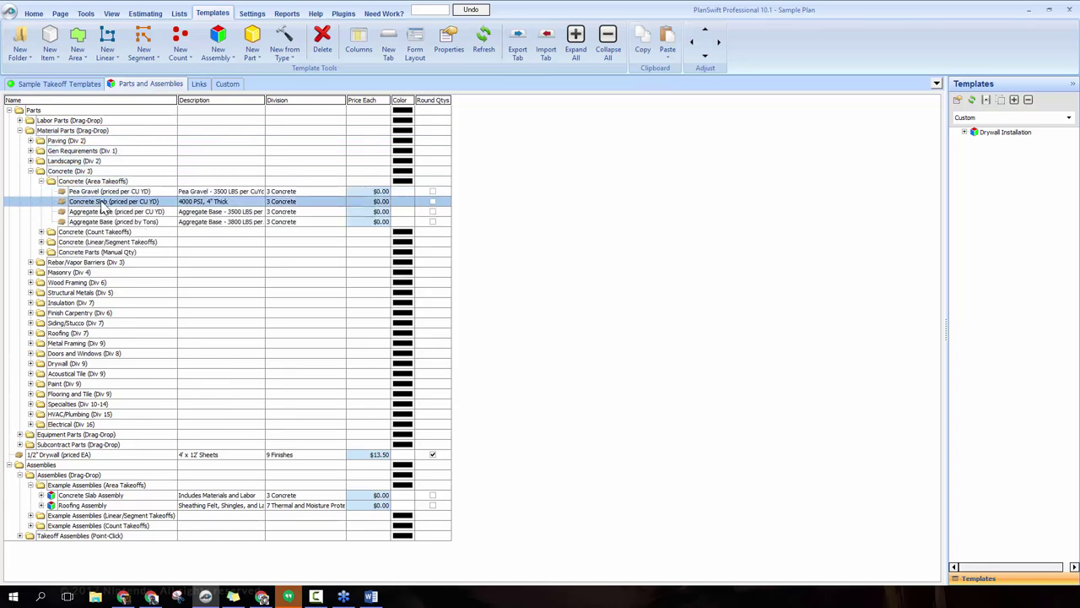
left_click(114, 211)
left_click(118, 204)
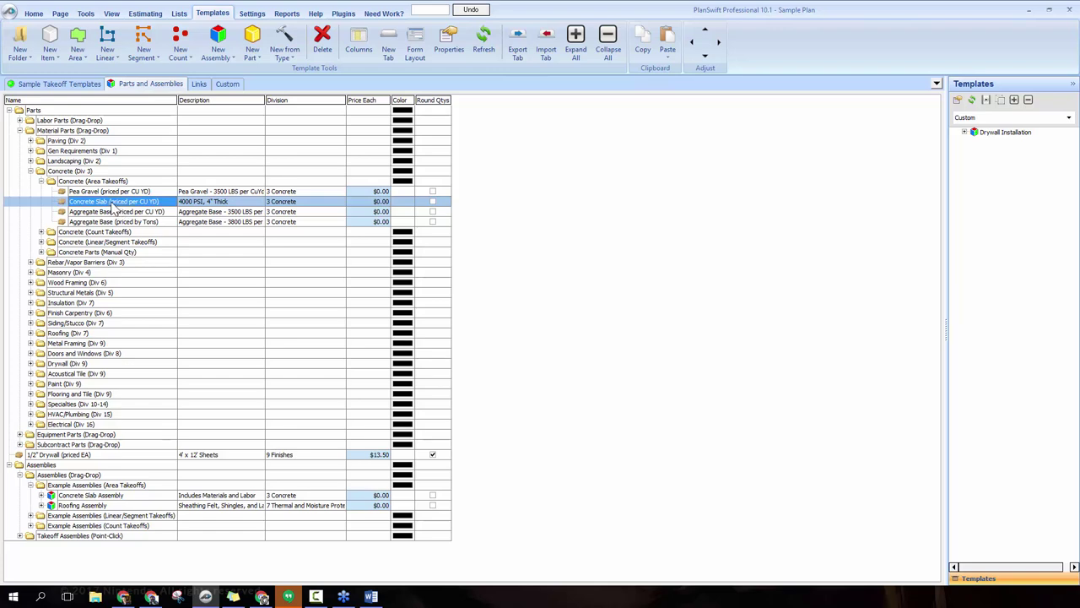
right_click(116, 203)
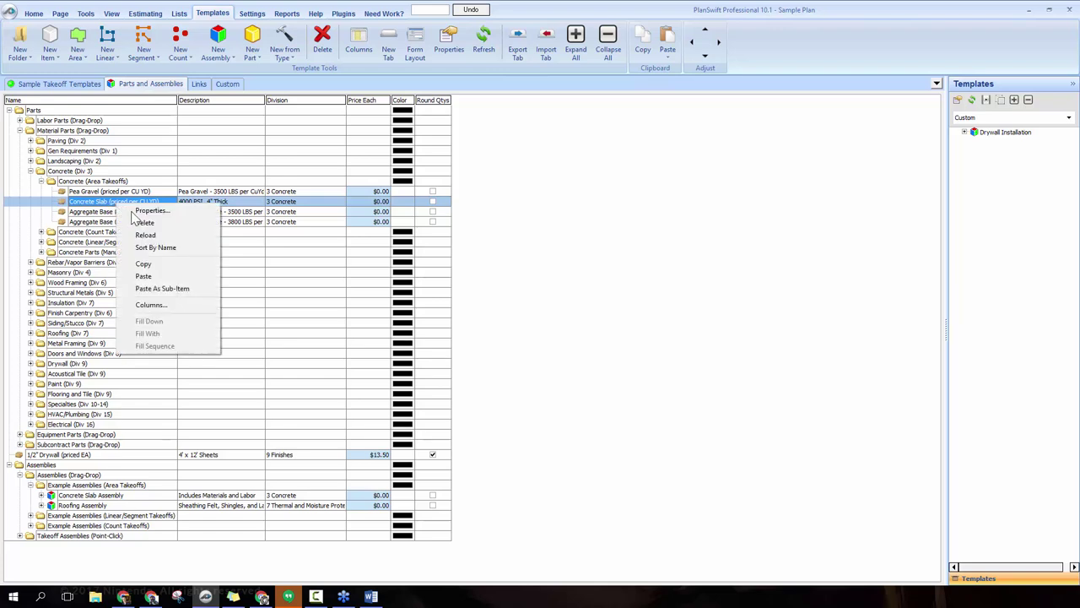
left_click(144, 261)
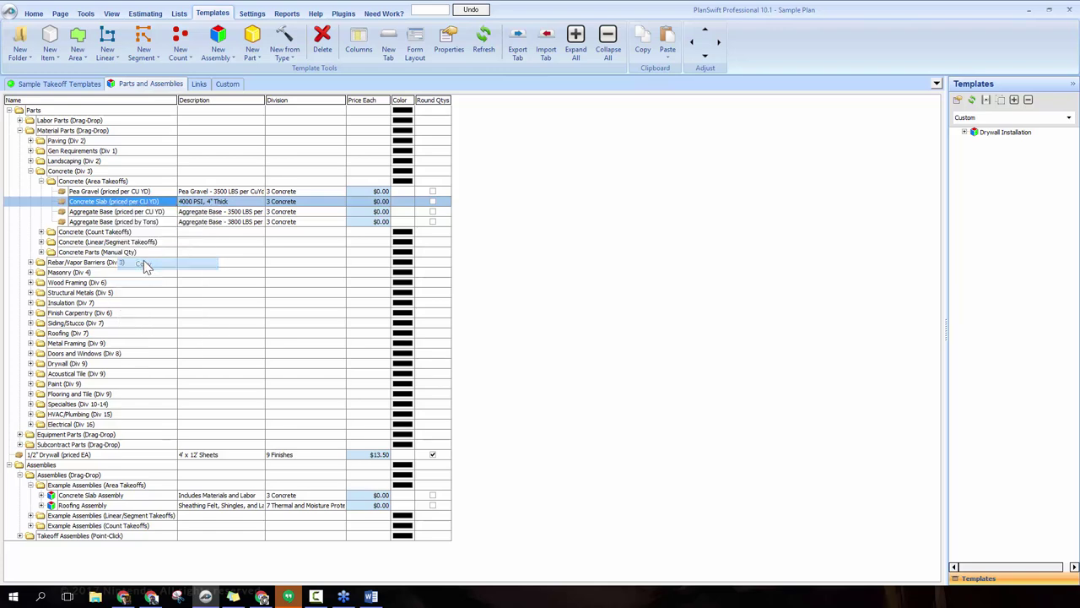
left_click(223, 84)
right_click(121, 191)
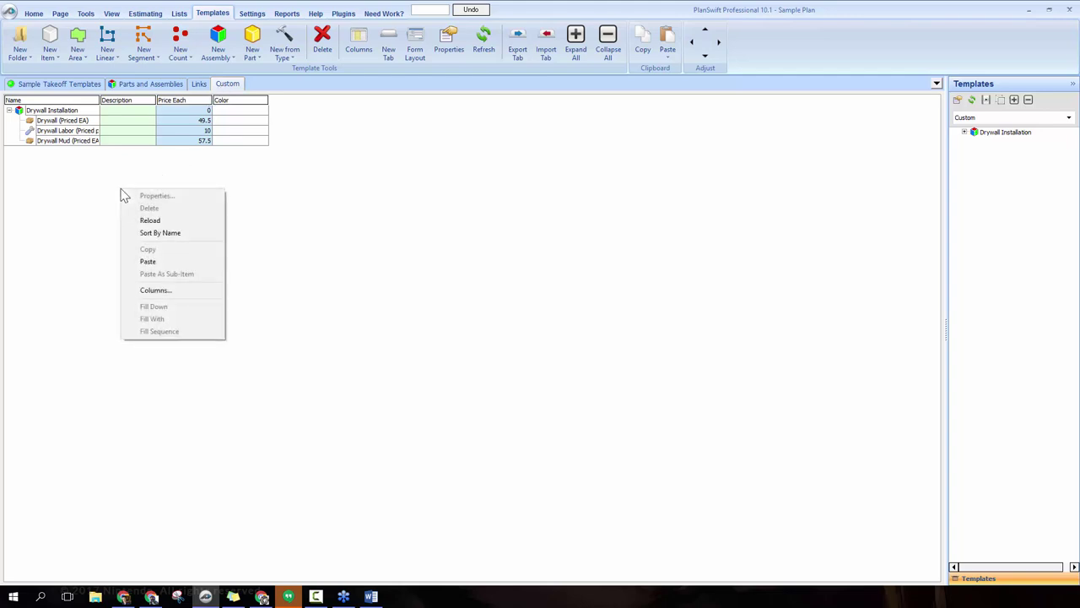
left_click(157, 260)
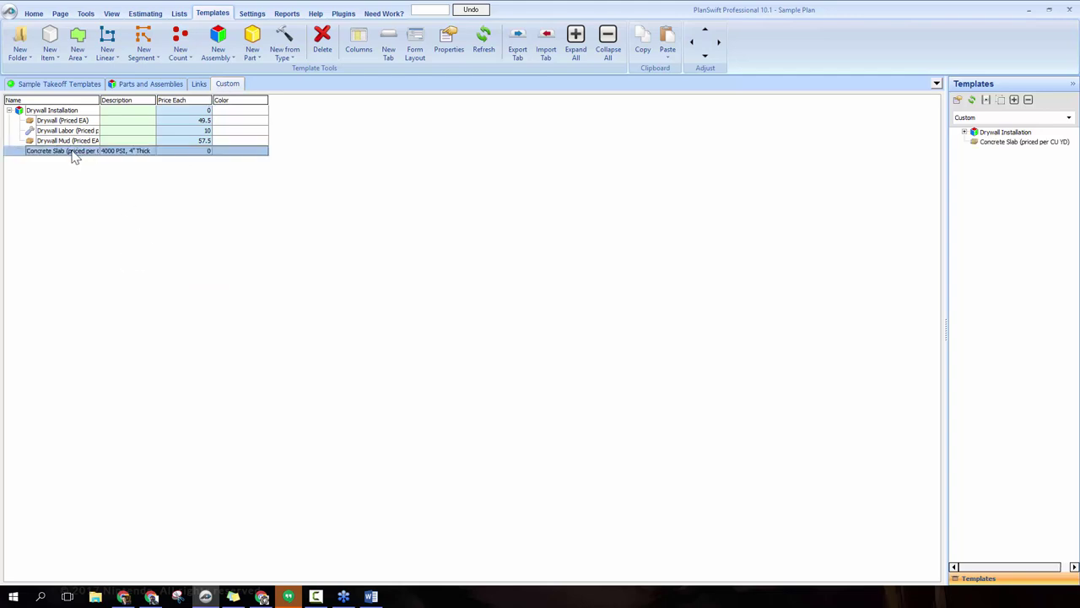
- Review the advanced properties and quantity formulas of the Concrete Slab part in the Custom templates, leaving them unchanged
right_click(70, 154)
left_click(95, 155)
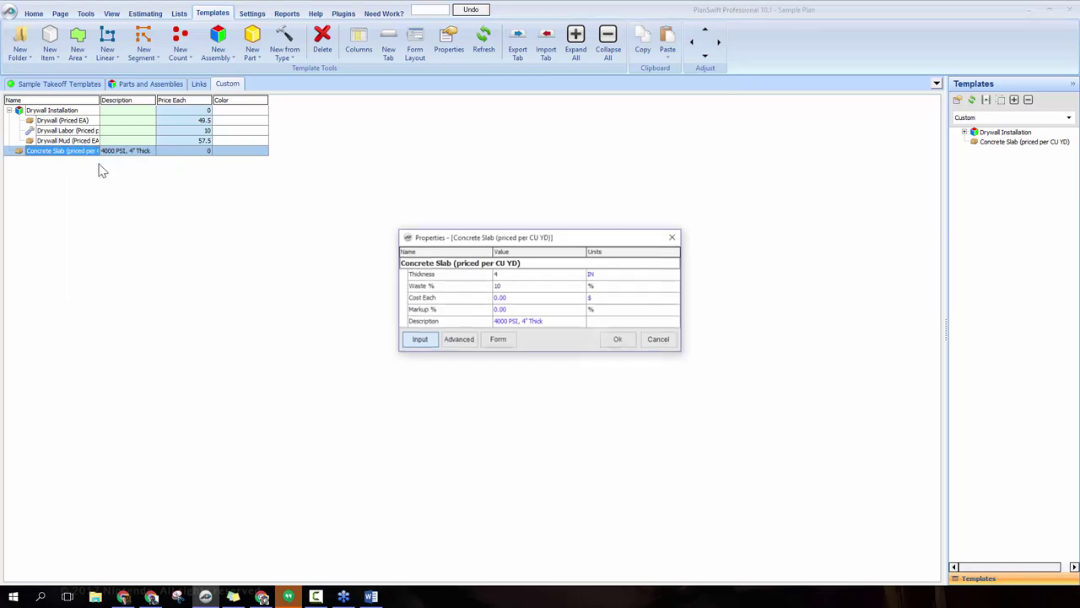
left_click(462, 340)
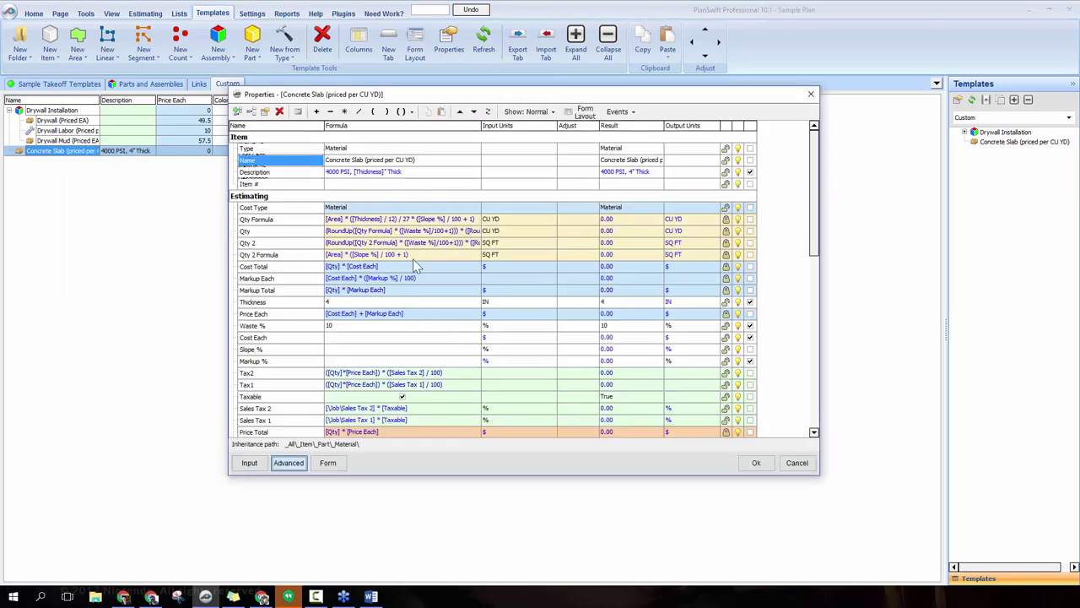
left_click(808, 464)
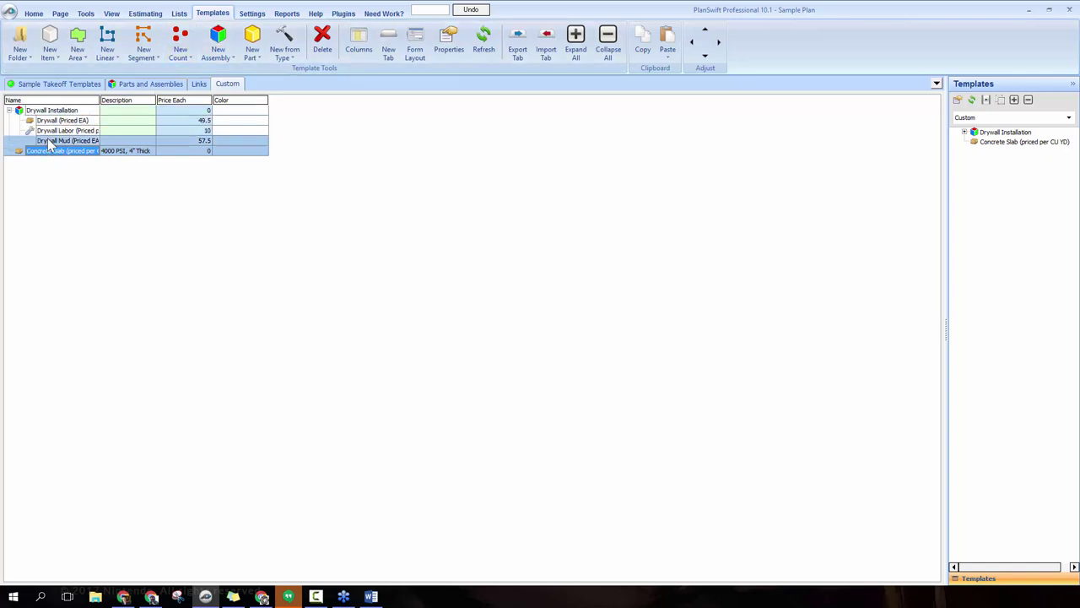
- Nest the Concrete Slab part inside the Drywall Installation assembly and move it back out to the top level
left_click(718, 41)
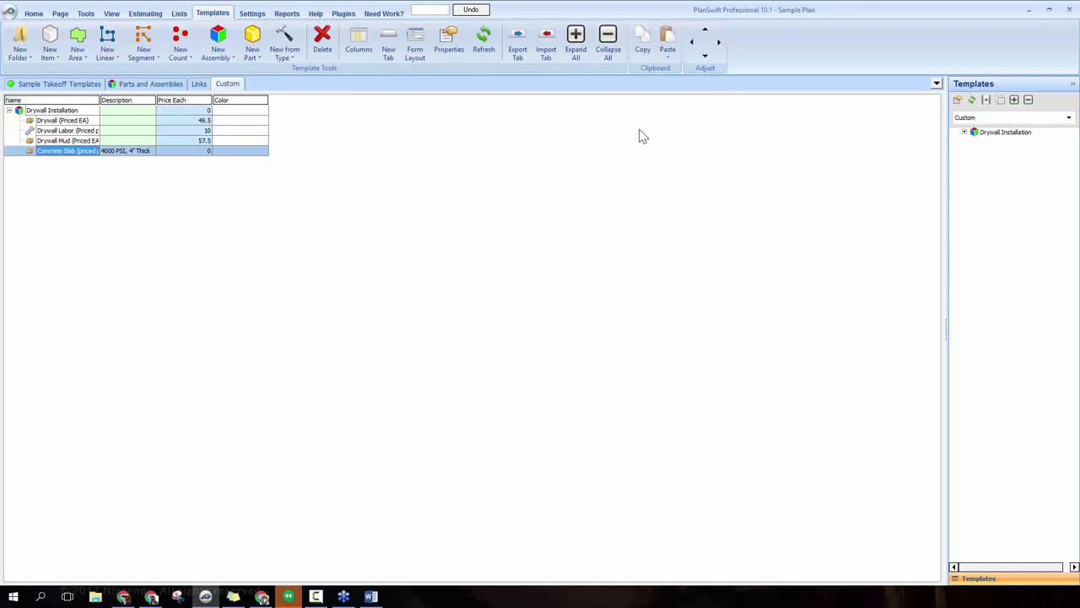
left_click(692, 42)
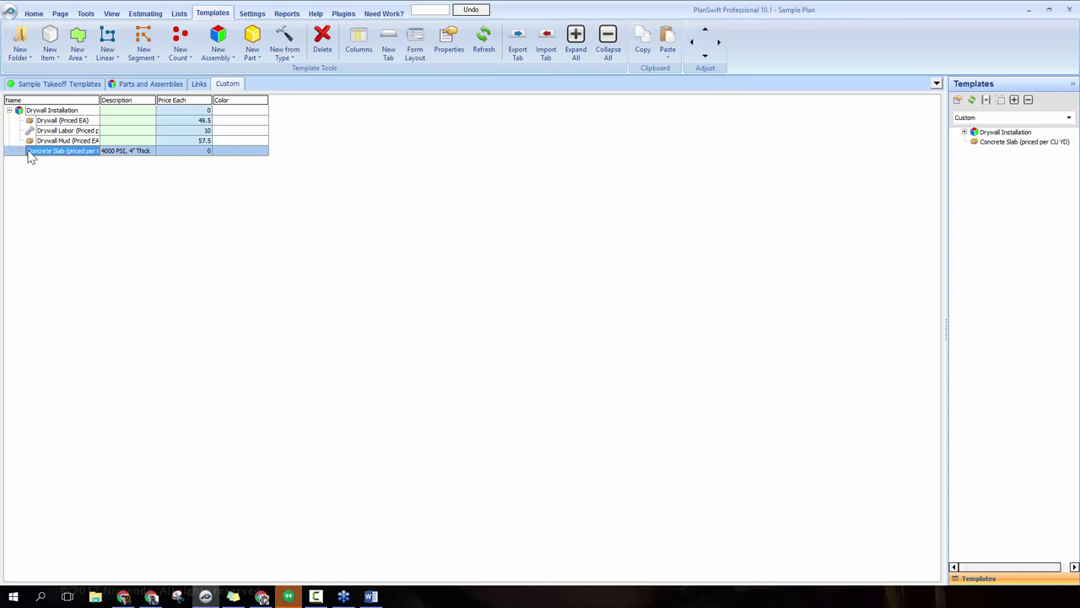
left_click(69, 140, "ctrl")
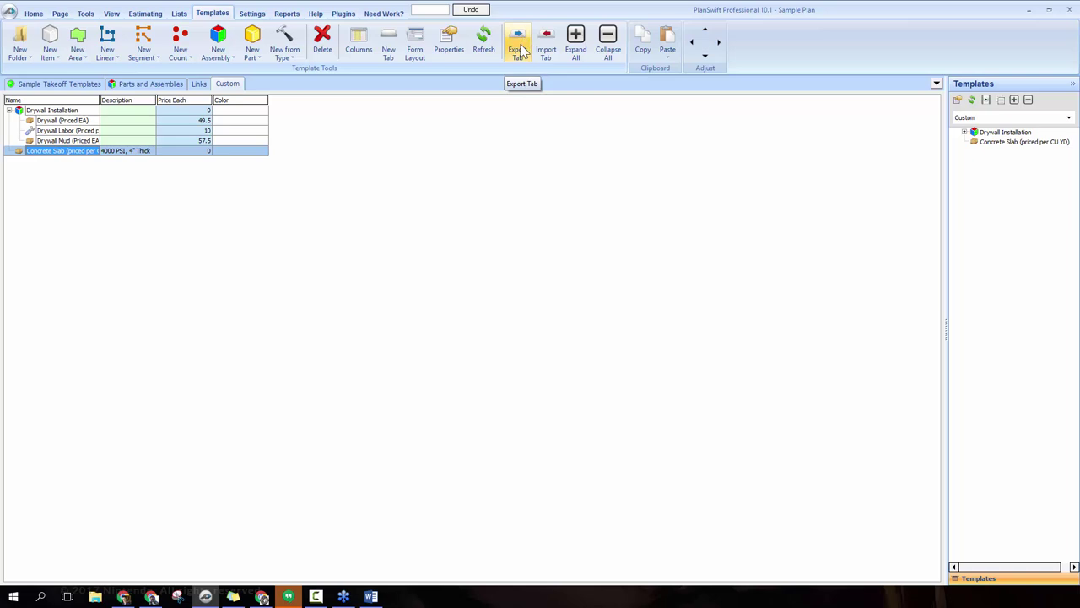
- Export the Custom templates to the Documents folder, overwriting the existing custom.SwiftTemplates file
left_click(521, 52)
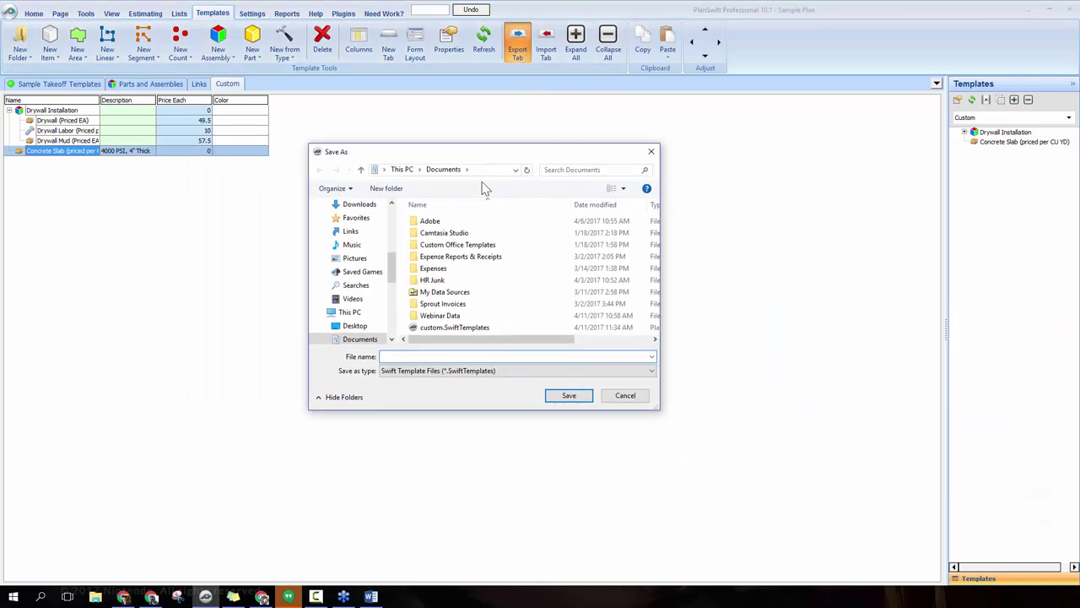
left_click(456, 327)
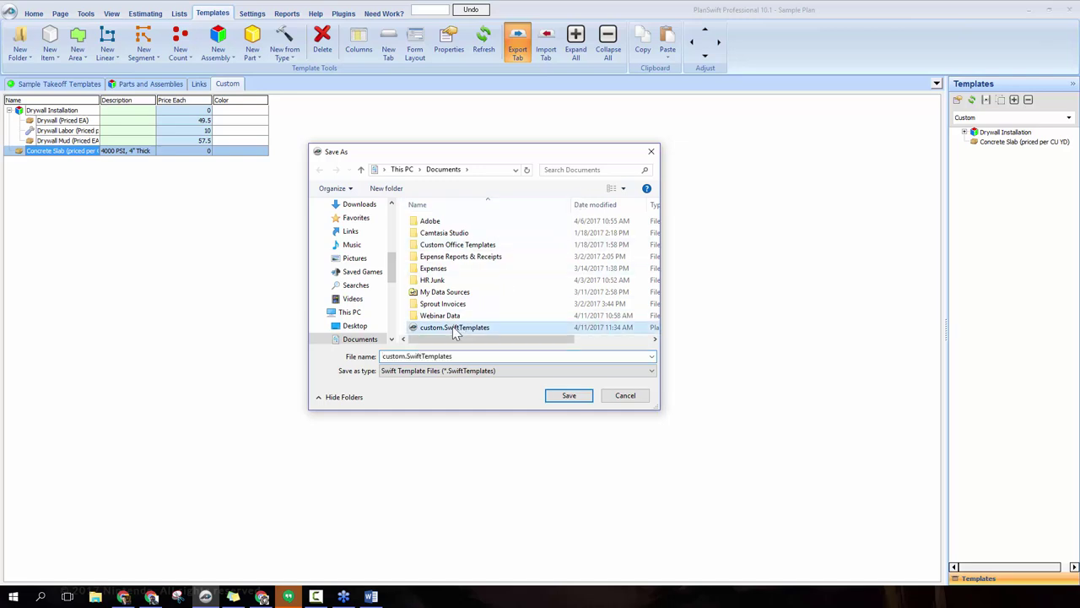
left_click(564, 396)
left_click(573, 302)
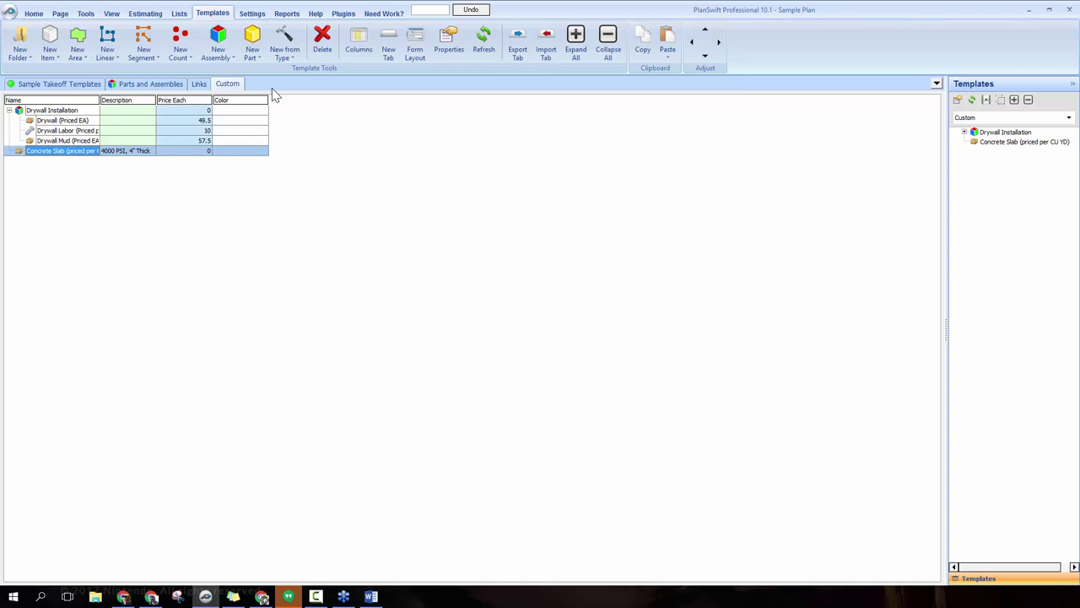
- Delete the Custom tab from the templates and confirm the deletion
right_click(221, 87)
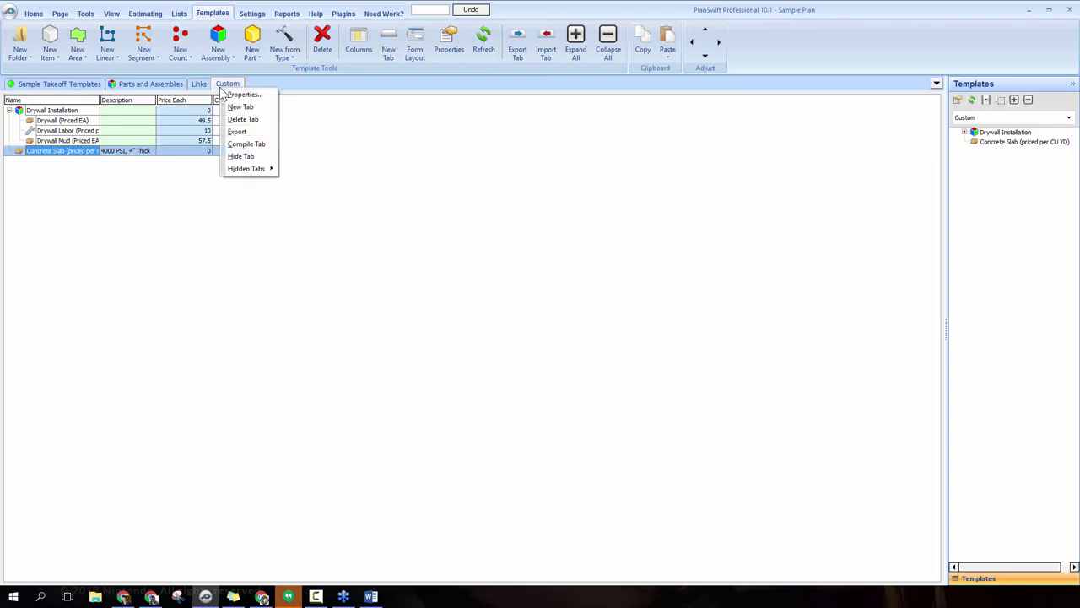
left_click(256, 123)
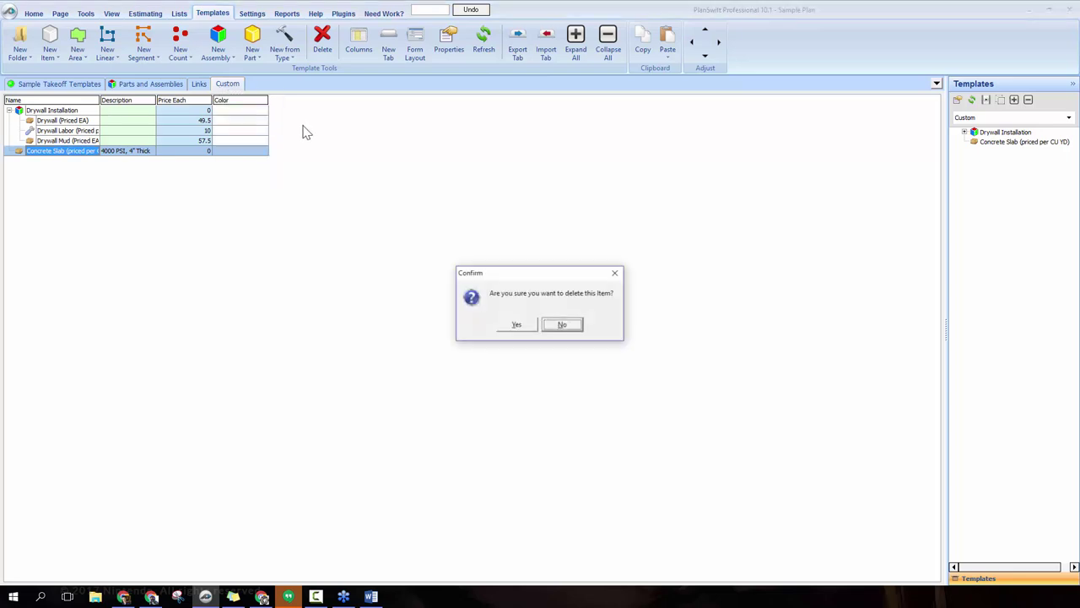
left_click(510, 323)
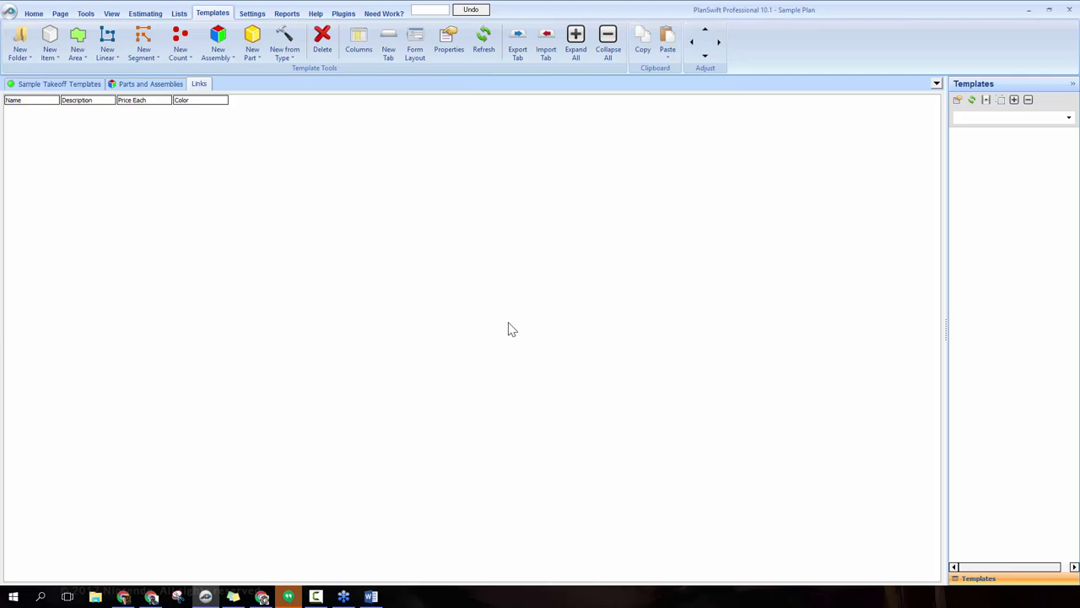
- Import custom.SwiftTemplates from the Documents folder to the Local location under the name Custom
left_click(545, 49)
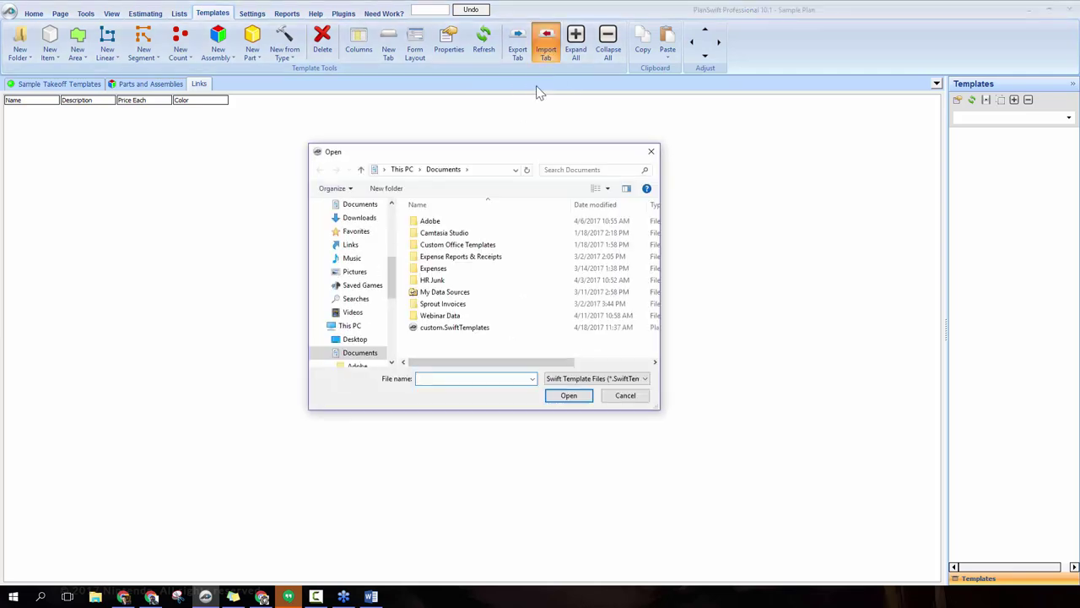
left_click(456, 330)
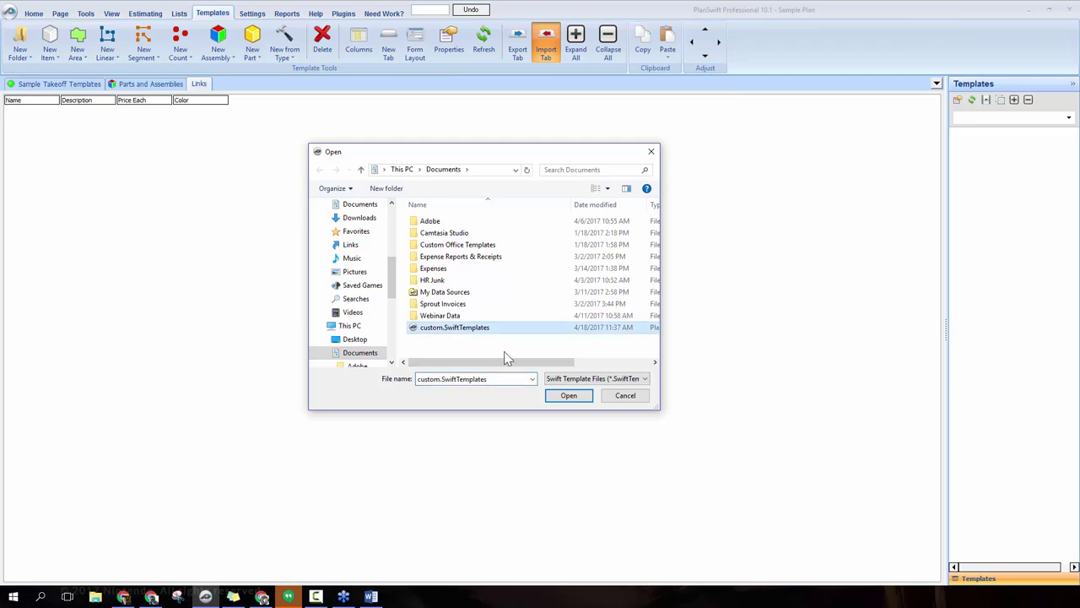
left_click(570, 397)
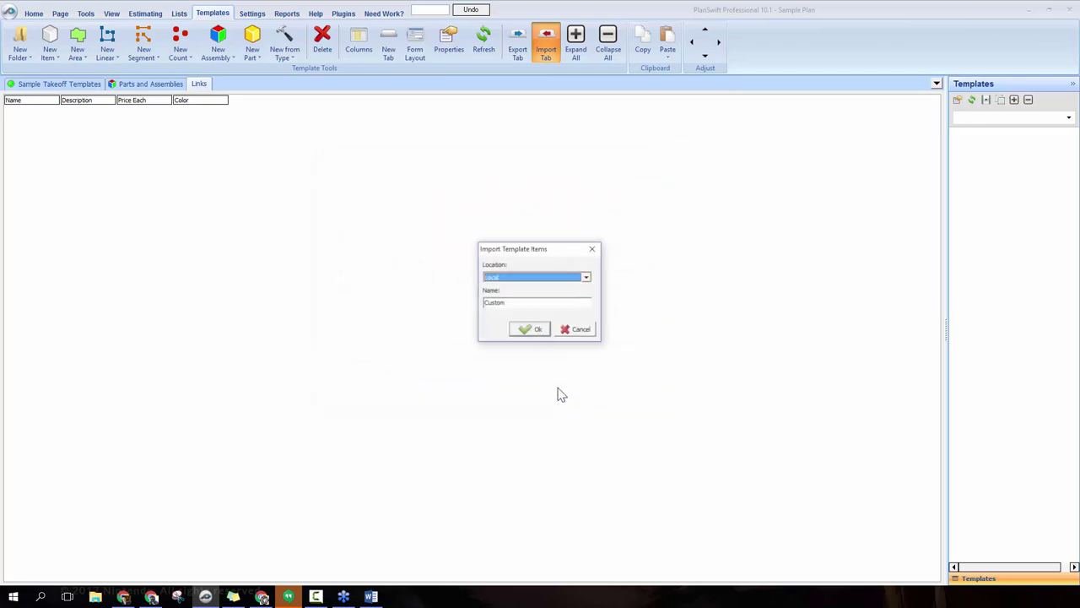
left_click(532, 329)
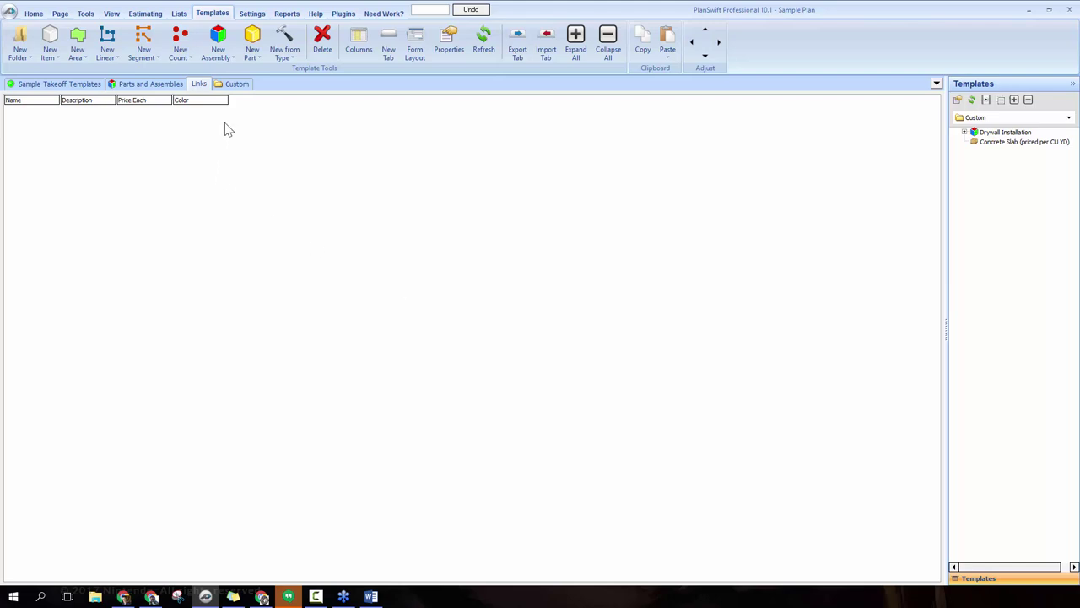
- Show the imported Custom templates and expand the Drywall Installation assembly to check its parts
left_click(236, 84)
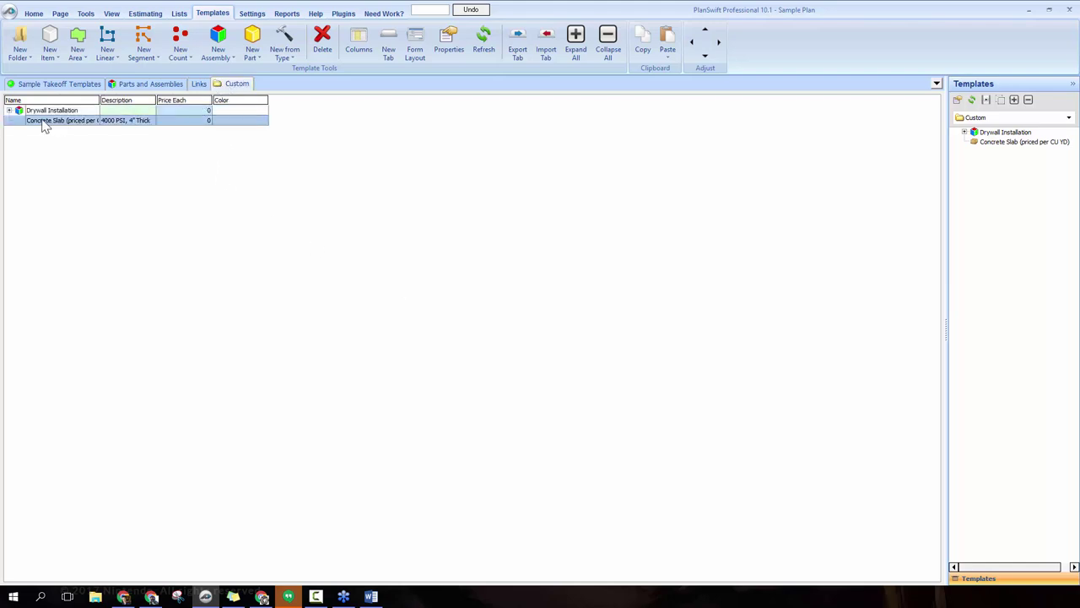
left_click(9, 111)
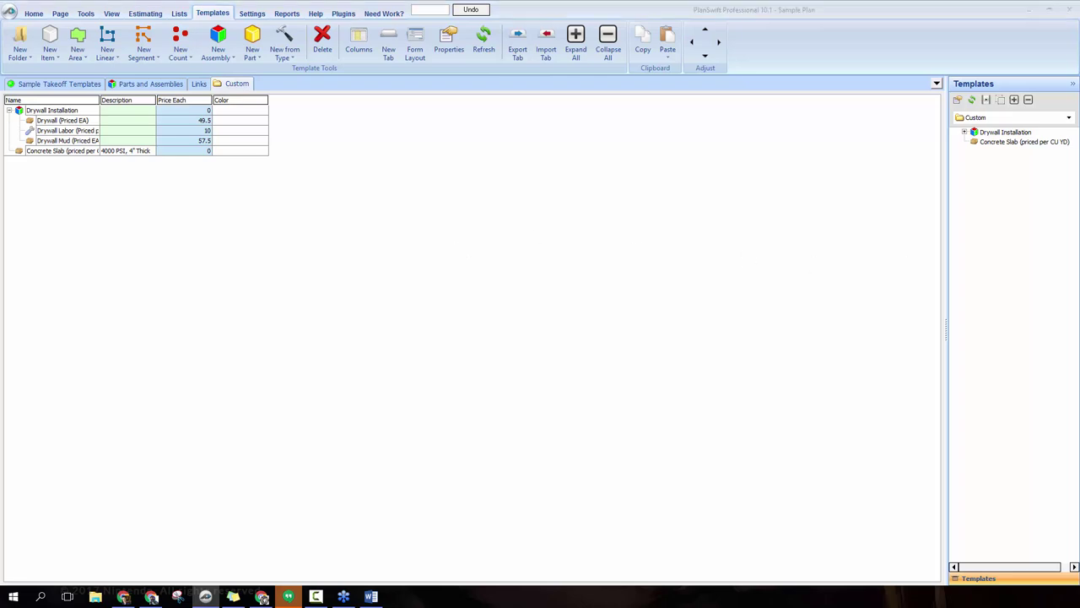
left_click(51, 110)
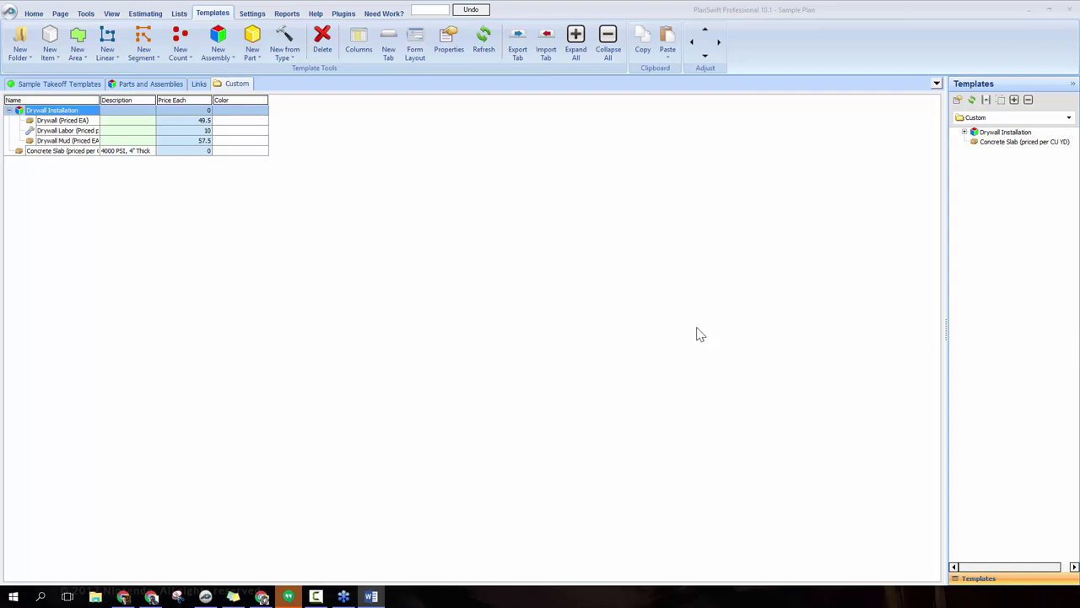
- View the available support options in the help area and return to the job's plan pages
left_click(315, 12)
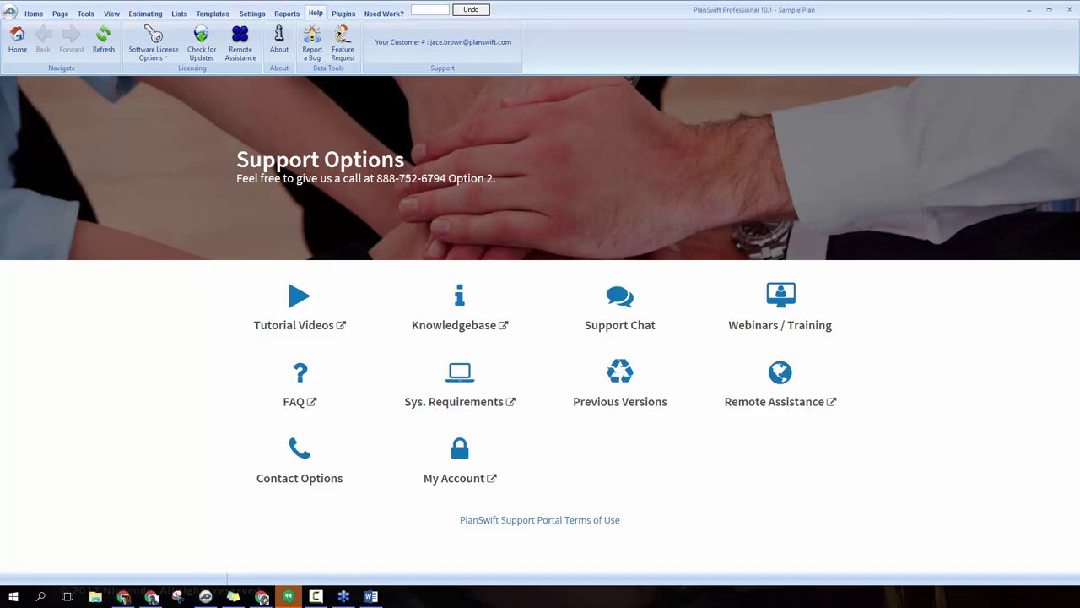
left_click(34, 14)
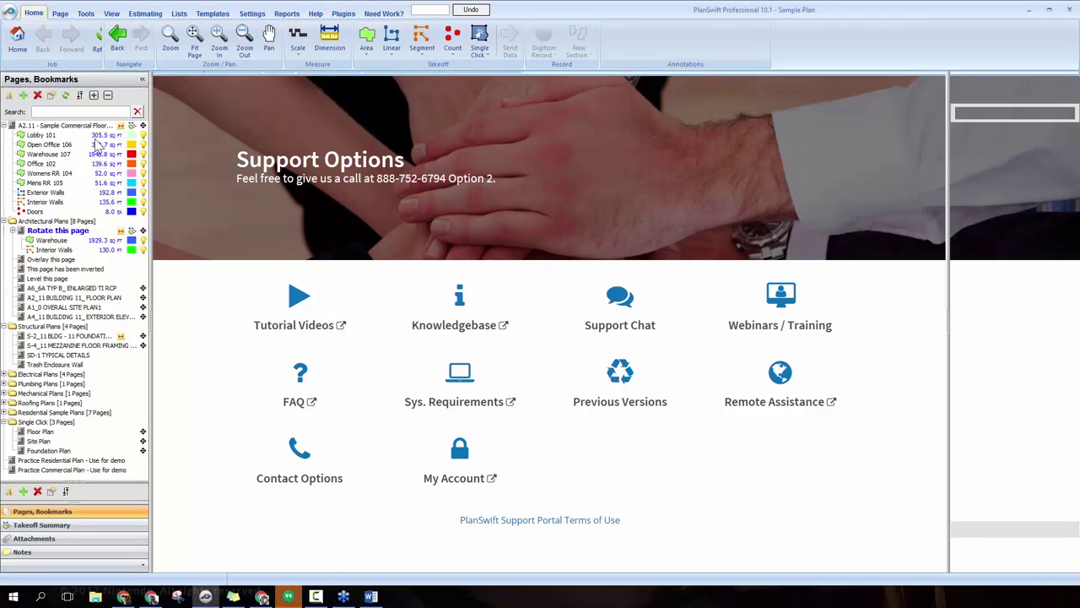